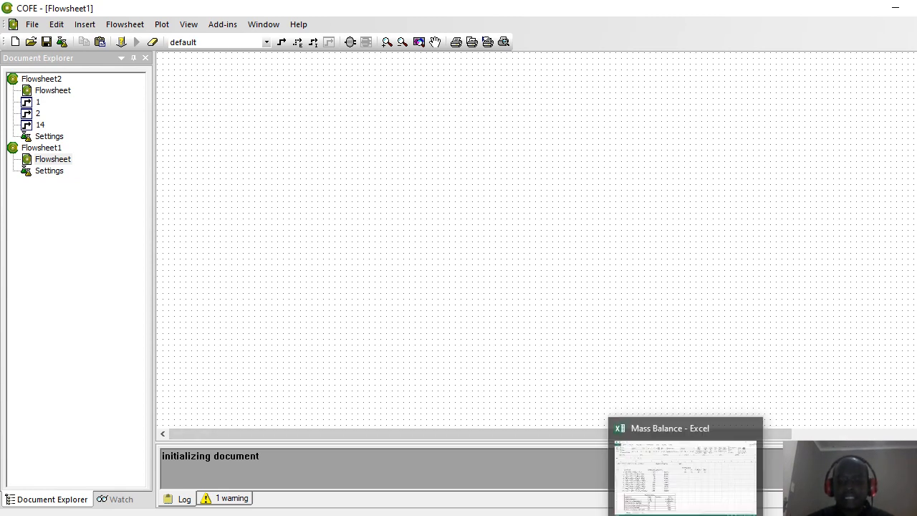
Step: Bring the Mass Balance workbook forward and move to the overall equation in A1
{"action": "left_click", "coordinate": [758, 494]}
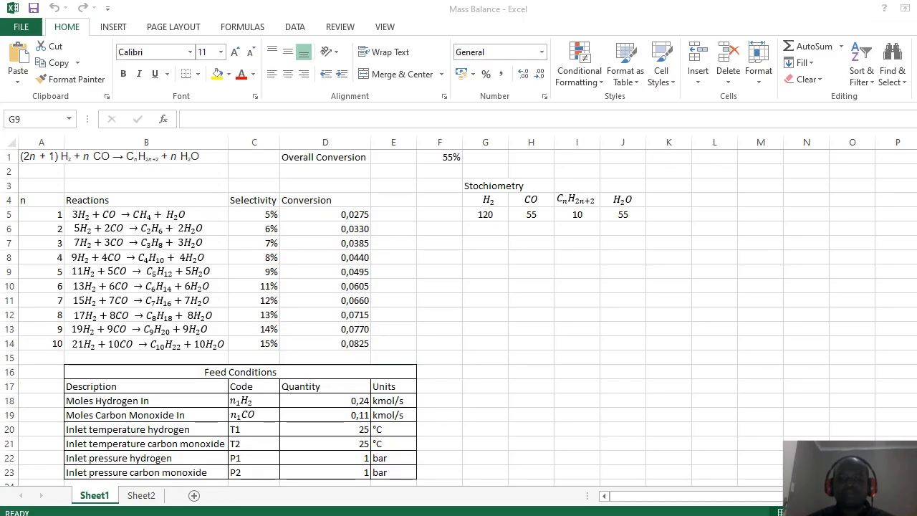
{"action": "left_click", "coordinate": [588, 330]}
{"action": "key", "text": "Up"}
{"action": "key", "text": "Up"}
{"action": "key", "text": "Up"}
{"action": "key", "text": "Up"}
{"action": "key", "text": "Up"}
{"action": "key", "text": "Up"}
{"action": "key", "text": "Up"}
{"action": "key", "text": "Up"}
{"action": "key", "text": "Up"}
{"action": "key", "text": "Up"}
{"action": "key", "text": "Up"}
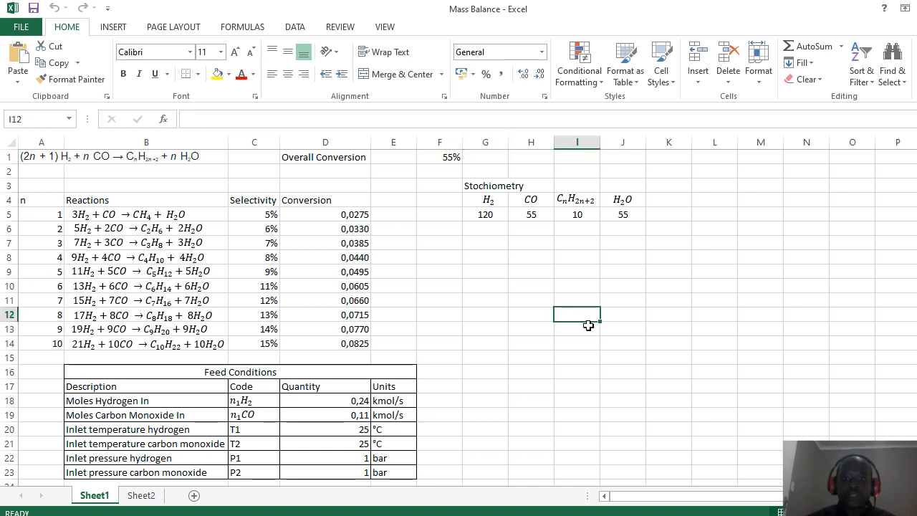
{"action": "key", "text": "Up"}
{"action": "key", "text": "Left"}
{"action": "key", "text": "Left"}
{"action": "key", "text": "Left"}
{"action": "key", "text": "Left"}
{"action": "key", "text": "Left"}
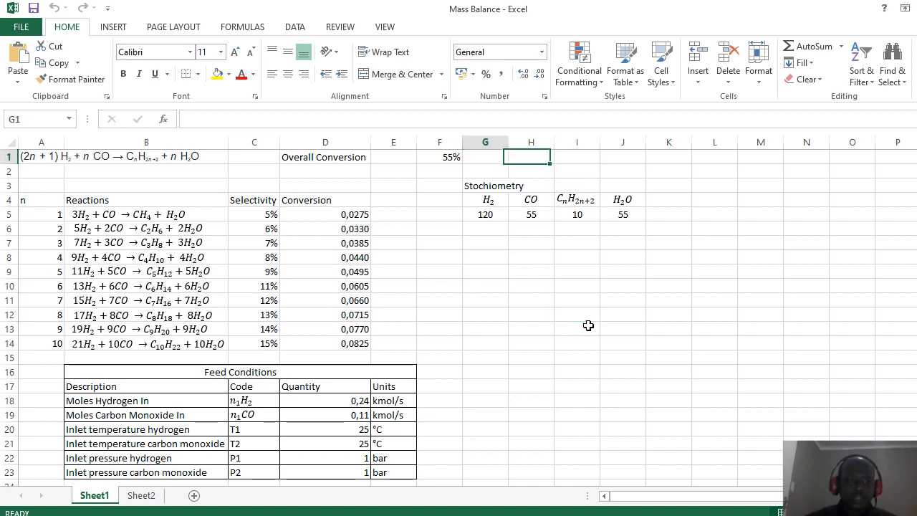
{"action": "key", "text": "Left"}
{"action": "key", "text": "Left"}
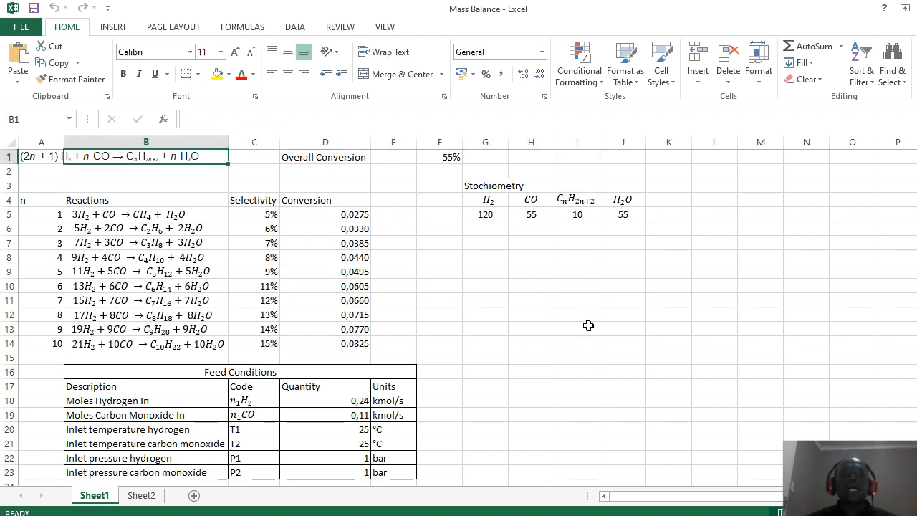
{"action": "key", "text": "Left"}
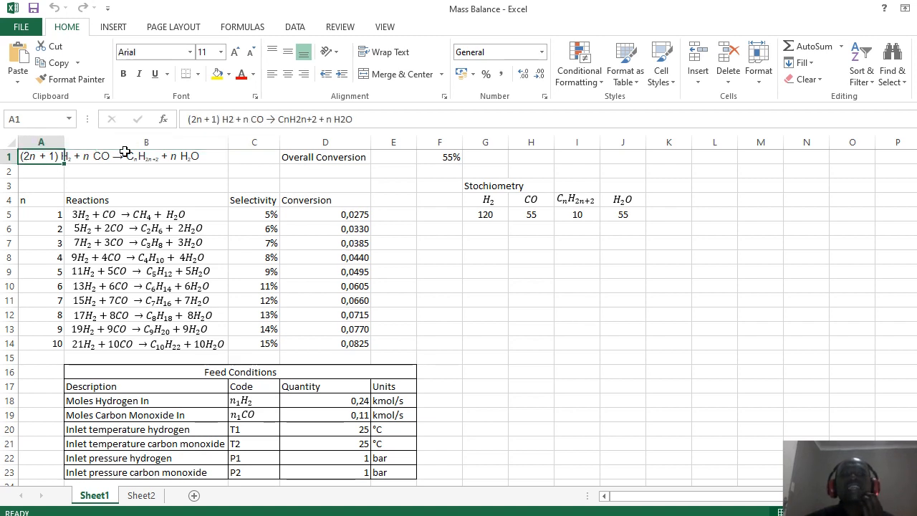
{"action": "key", "text": "Down"}
Step: Fill the overall reaction equation in A1:B1 yellow
{"action": "left_click", "coordinate": [32, 156]}
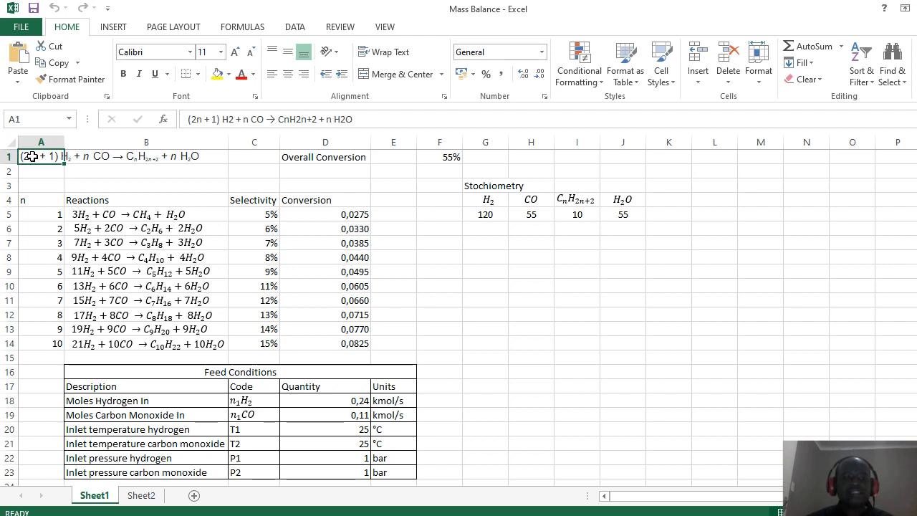
{"action": "left_click_drag", "start_coordinate": [33, 156], "coordinate": [179, 156]}
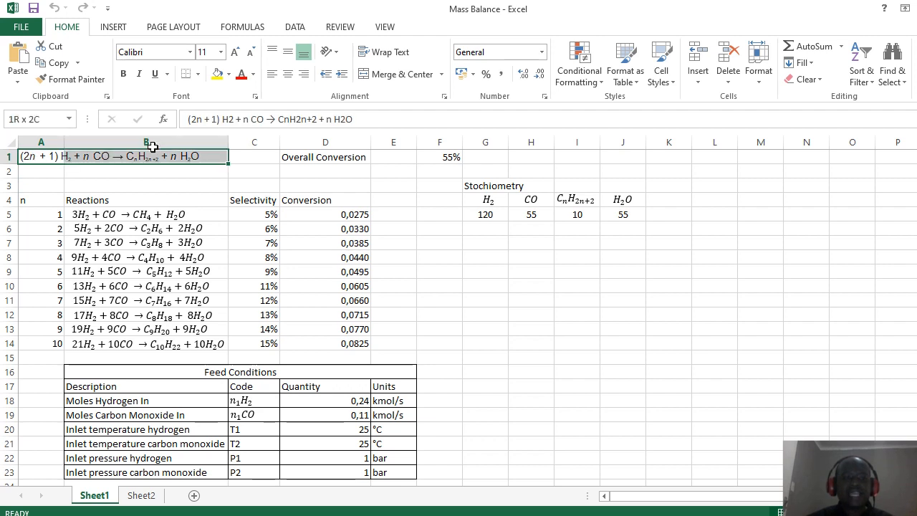
{"action": "left_click", "coordinate": [218, 74]}
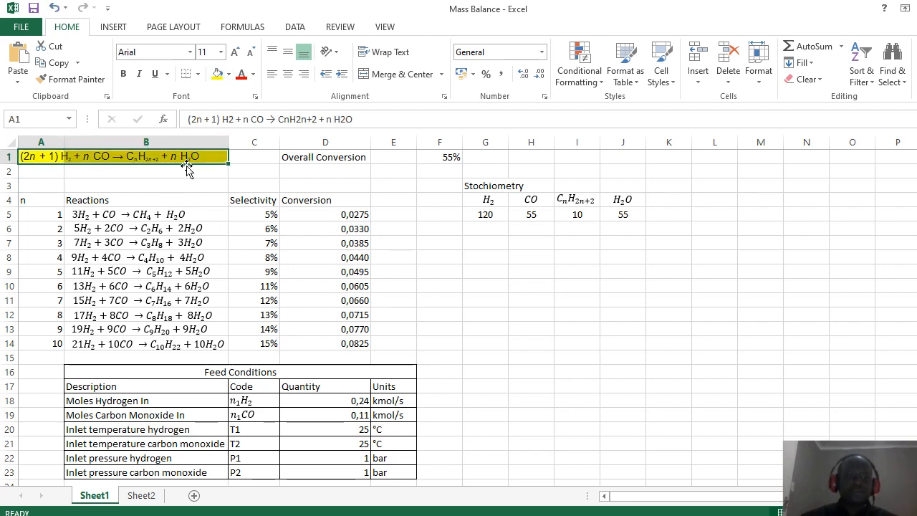
{"action": "left_click", "coordinate": [178, 182]}
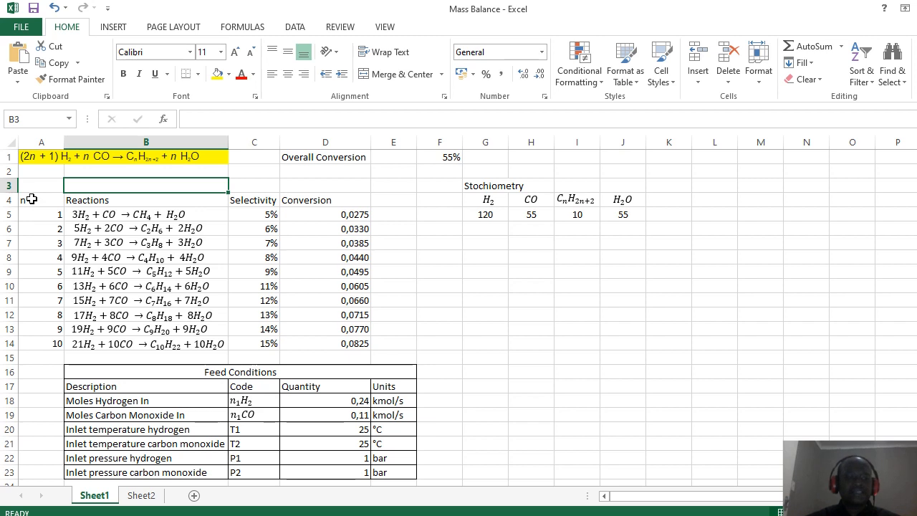
{"action": "left_click", "coordinate": [41, 220]}
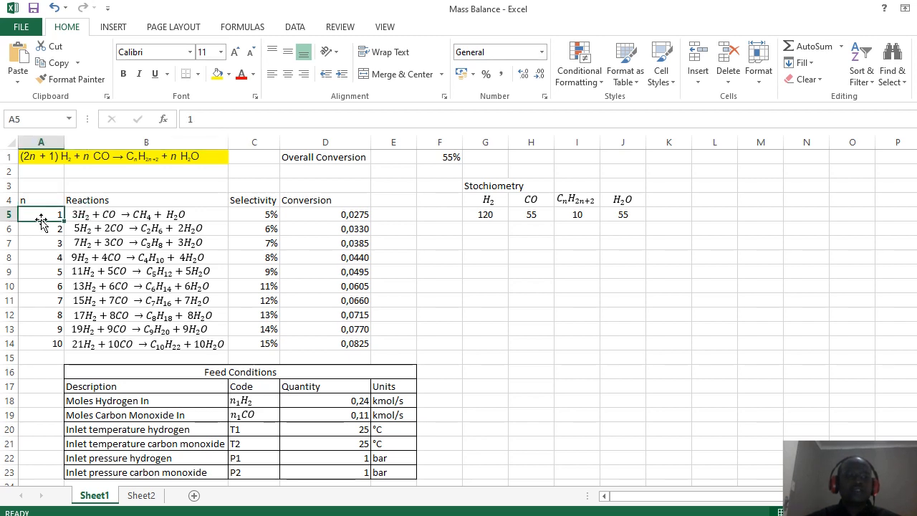
{"action": "key", "text": "Down"}
{"action": "key", "text": "Down"}
{"action": "key", "text": "Down"}
{"action": "key", "text": "Down"}
{"action": "key", "text": "Down"}
{"action": "key", "text": "Down"}
{"action": "key", "text": "Down"}
{"action": "key", "text": "Down"}
{"action": "key", "text": "Down"}
{"action": "key", "text": "Down"}
{"action": "key", "text": "Down"}
{"action": "key", "text": "Down"}
{"action": "key", "text": "Down"}
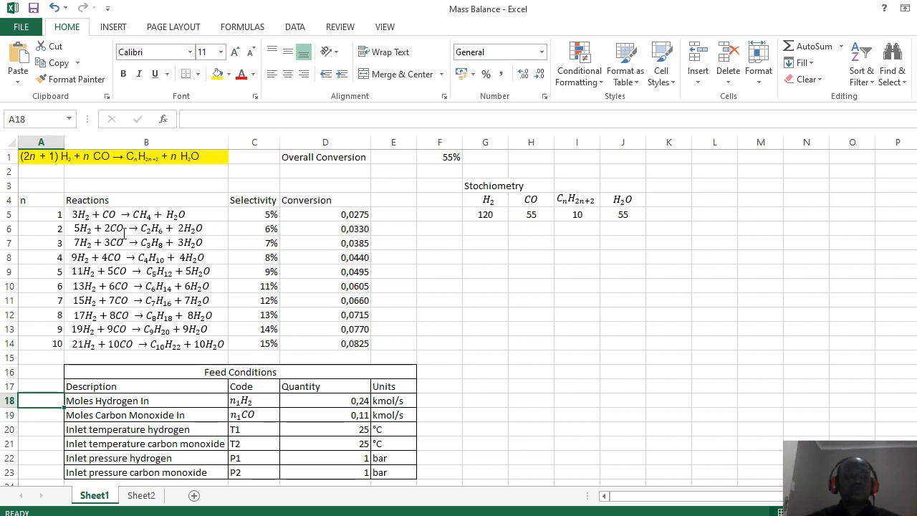
{"action": "left_click", "coordinate": [46, 212]}
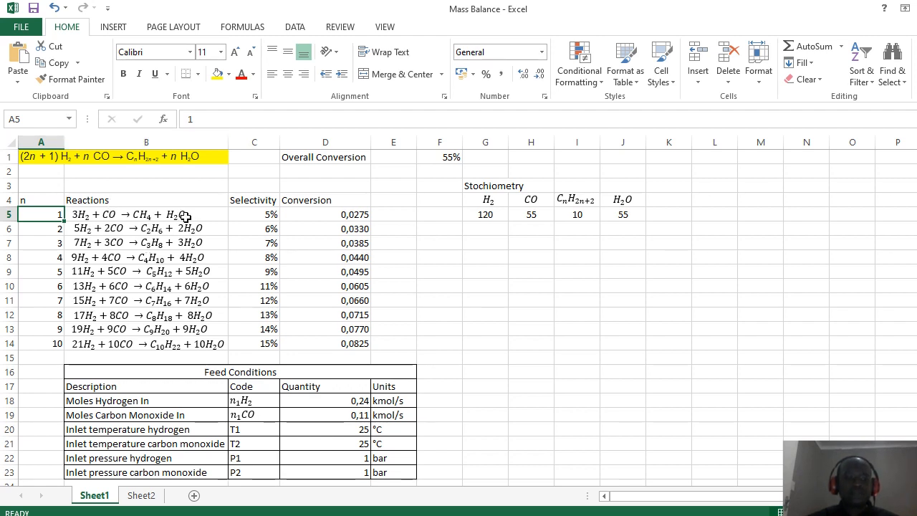
{"action": "left_click", "coordinate": [46, 228]}
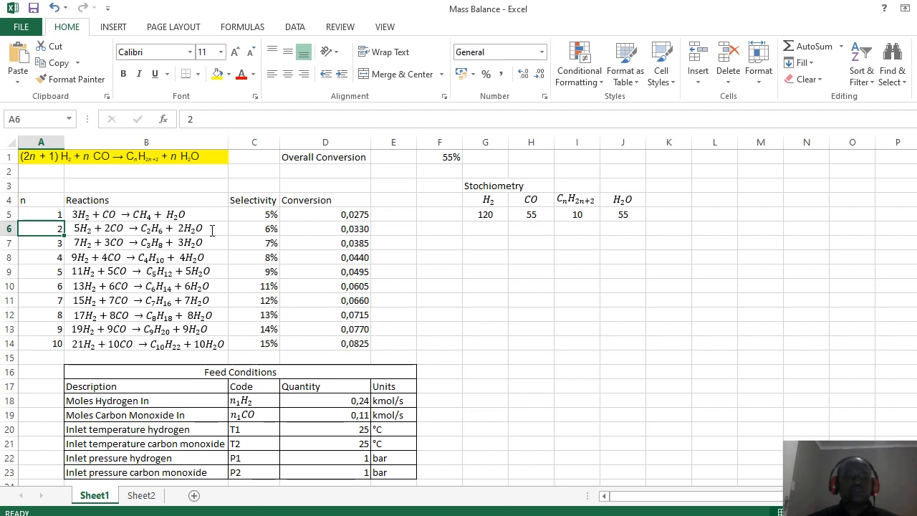
{"action": "key", "text": "Down"}
{"action": "key", "text": "Down"}
{"action": "key", "text": "Down"}
{"action": "key", "text": "Down"}
{"action": "key", "text": "Down"}
{"action": "key", "text": "Down"}
{"action": "key", "text": "Down"}
{"action": "key", "text": "Down"}
{"action": "key", "text": "Down"}
{"action": "key", "text": "Down"}
{"action": "key", "text": "Down"}
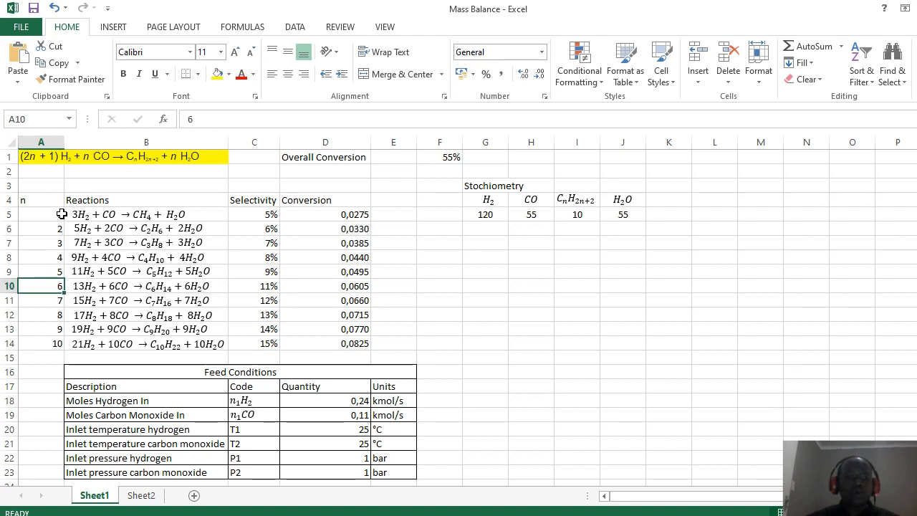
{"action": "key", "text": "Down"}
{"action": "key", "text": "Down"}
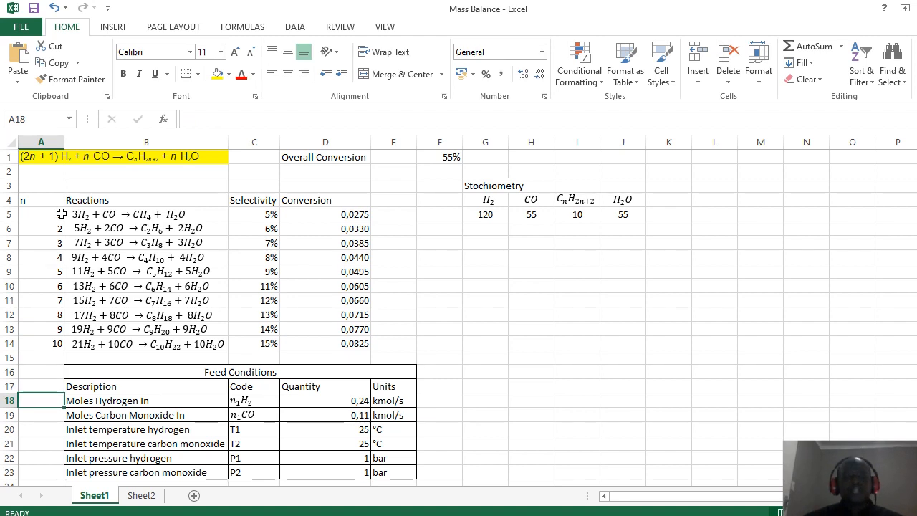
{"action": "key", "text": "Up"}
{"action": "key", "text": "Up"}
{"action": "key", "text": "Up"}
{"action": "key", "text": "Up"}
{"action": "key", "text": "Up"}
{"action": "key", "text": "Up"}
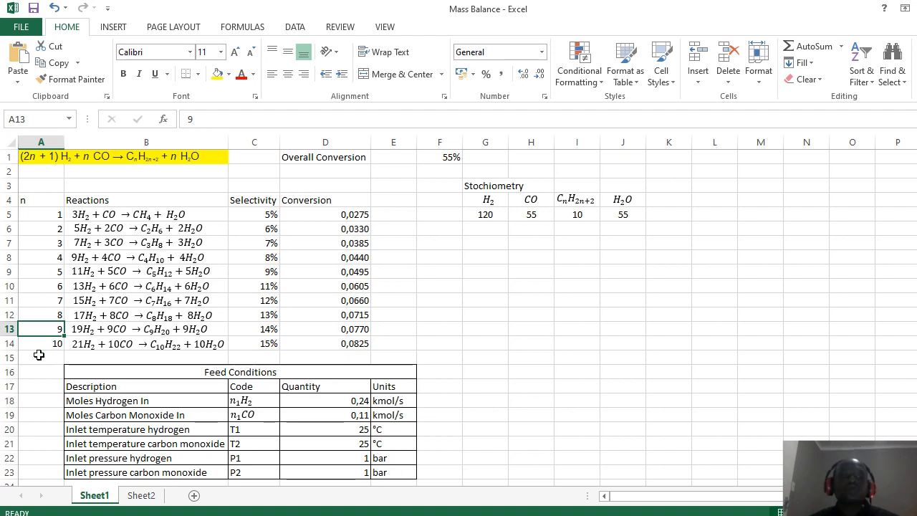
{"action": "key", "text": "Down"}
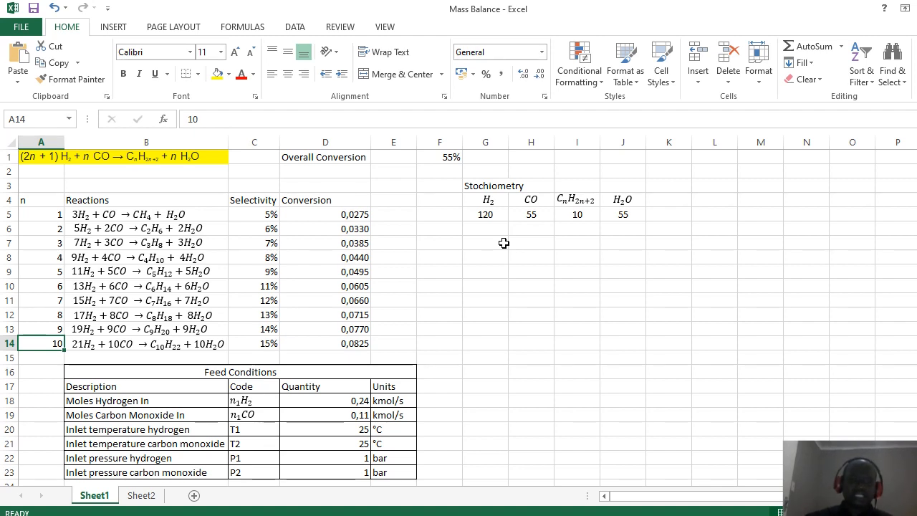
{"action": "left_click", "coordinate": [459, 240]}
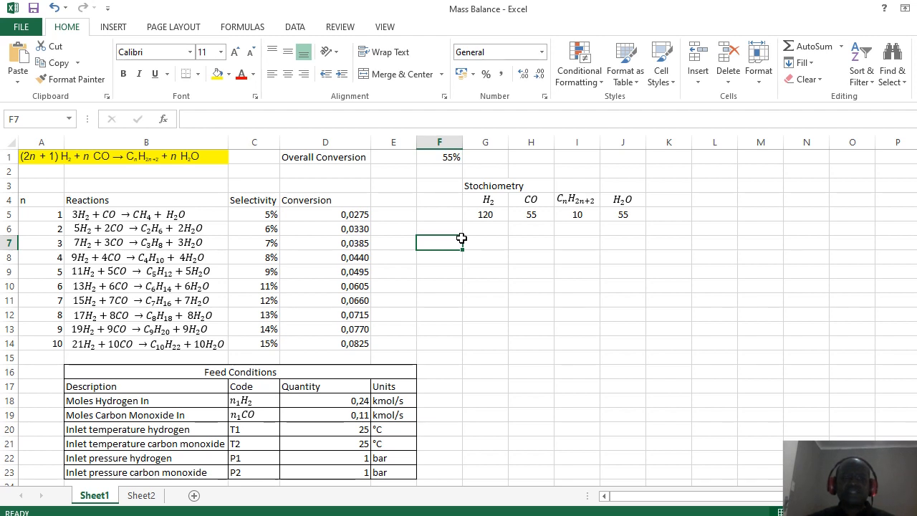
{"action": "key", "text": "Down"}
{"action": "key", "text": "Down"}
{"action": "key", "text": "Down"}
{"action": "key", "text": "Left"}
{"action": "key", "text": "Left"}
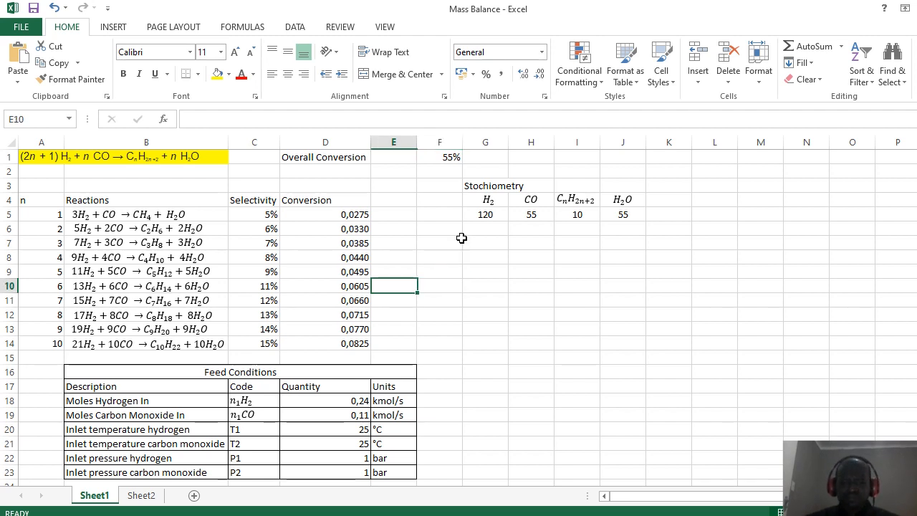
{"action": "key", "text": "Left"}
{"action": "key", "text": "Left"}
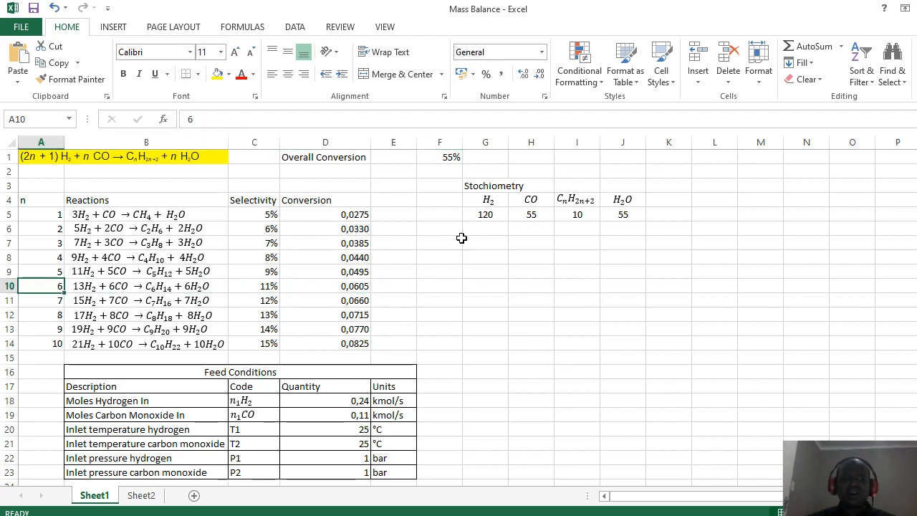
{"action": "key", "text": "Right"}
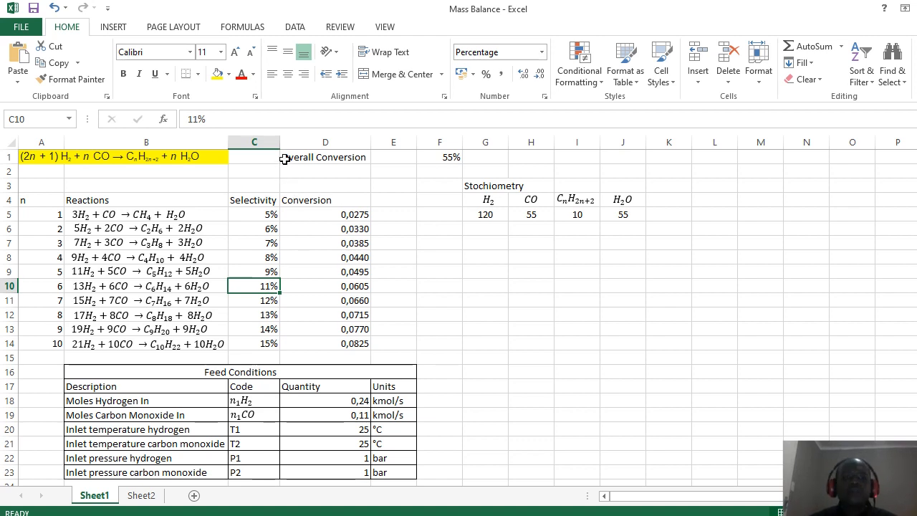
Step: Widen the Selectivity column C slightly and go to the first 5% selectivity value
{"action": "left_click_drag", "start_coordinate": [280, 145], "coordinate": [286, 145]}
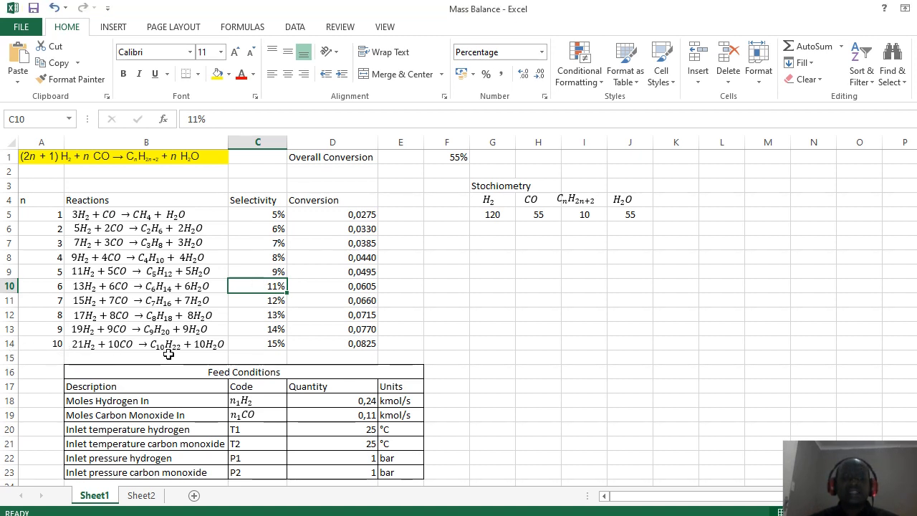
{"action": "key", "text": "ctrl+Up"}
{"action": "key", "text": "Down"}
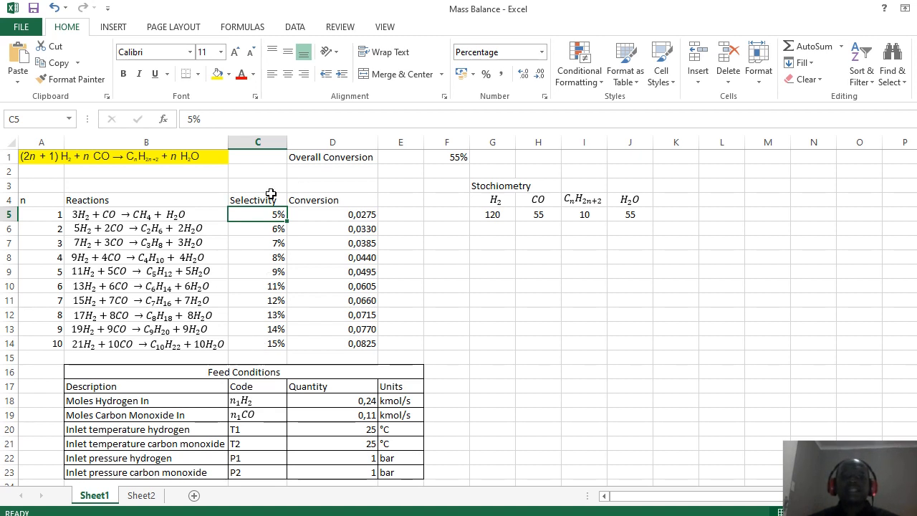
Step: Check the 55% overall conversion in F1 against the 5% selectivity in C5
{"action": "left_click", "coordinate": [257, 170]}
{"action": "key", "text": "Right"}
{"action": "key", "text": "Up"}
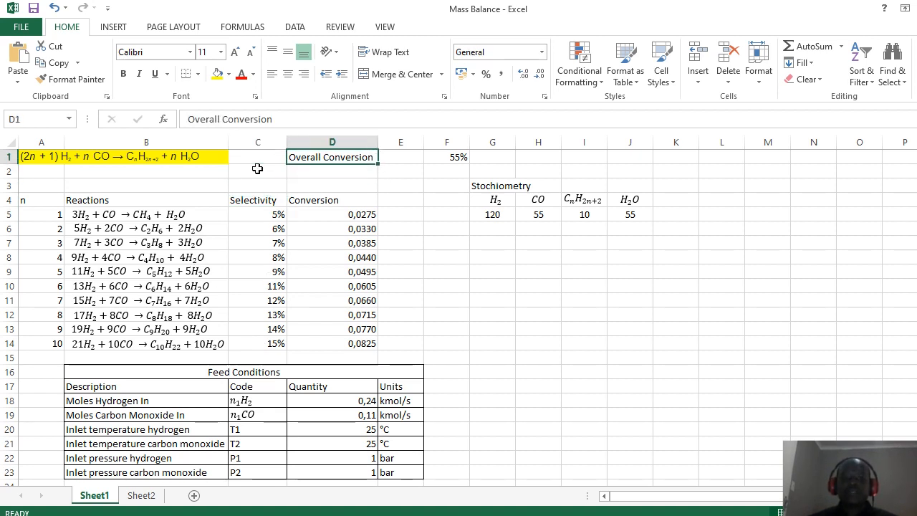
{"action": "key", "text": "Right"}
{"action": "key", "text": "Right"}
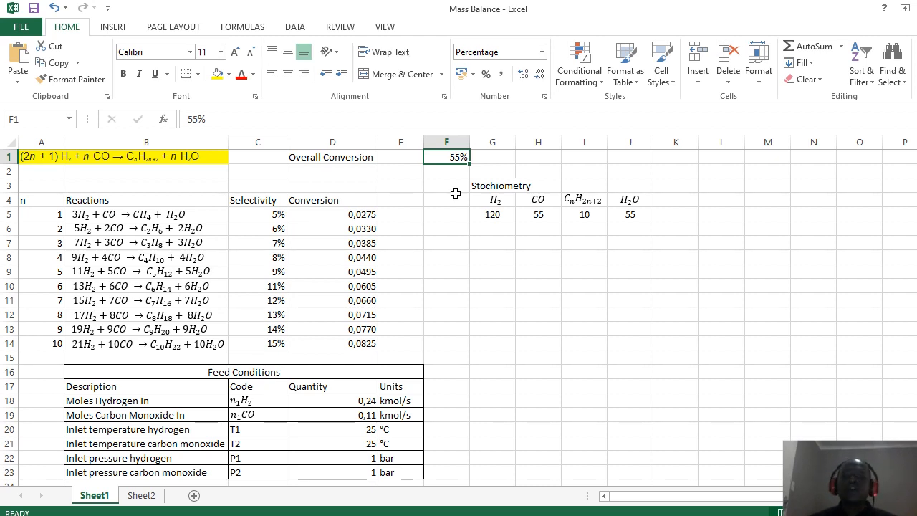
{"action": "key", "text": "Left"}
{"action": "key", "text": "Left"}
{"action": "key", "text": "Left"}
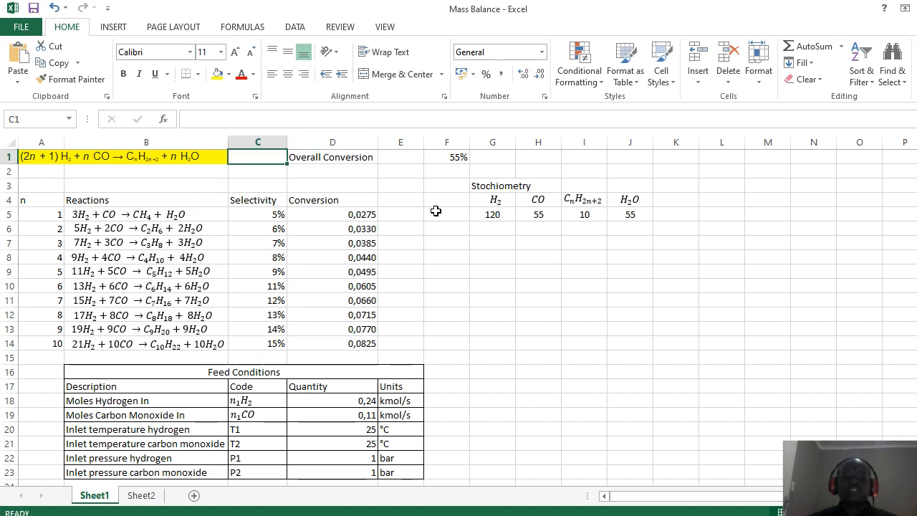
{"action": "key", "text": "Down"}
{"action": "key", "text": "Down"}
{"action": "key", "text": "Down"}
{"action": "key", "text": "Down"}
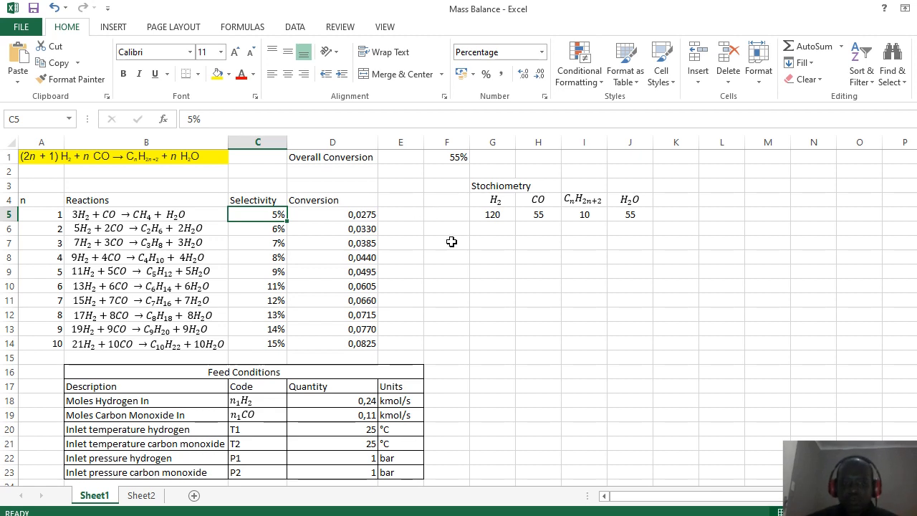
{"action": "left_click", "coordinate": [451, 242]}
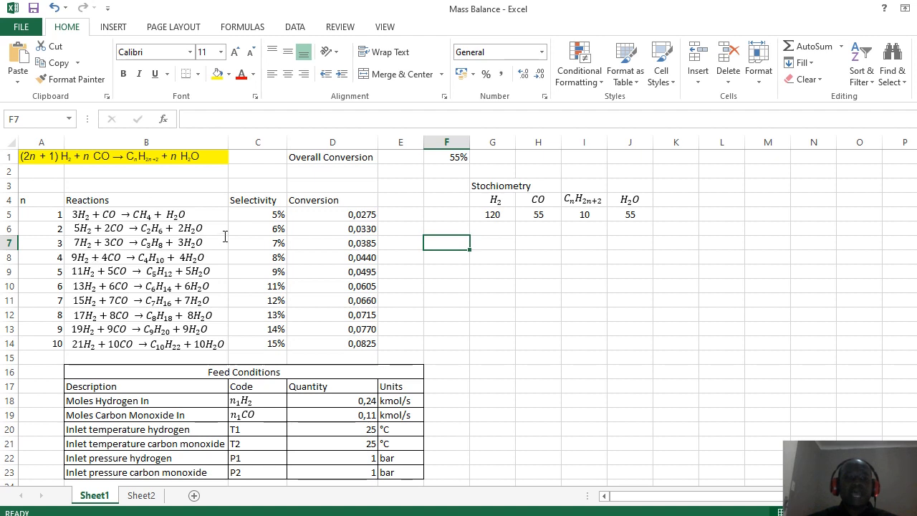
{"action": "left_click", "coordinate": [267, 213]}
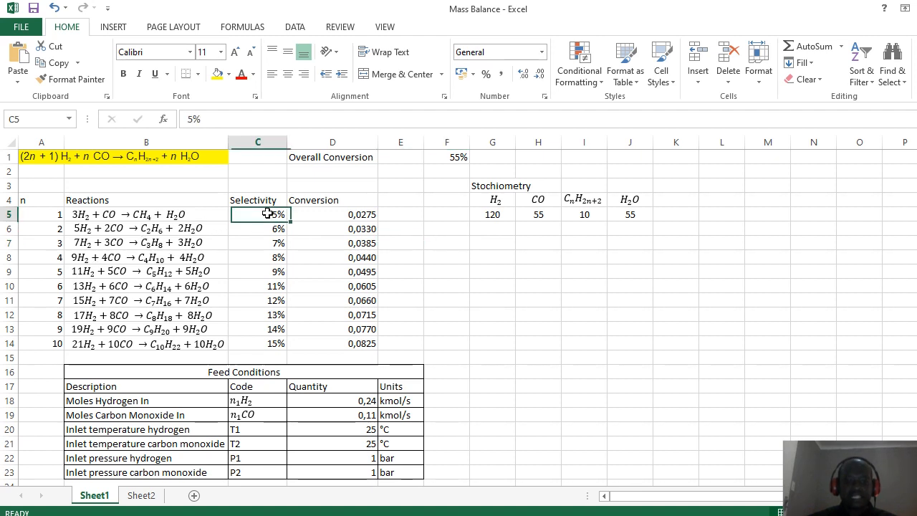
{"action": "key", "text": "Right"}
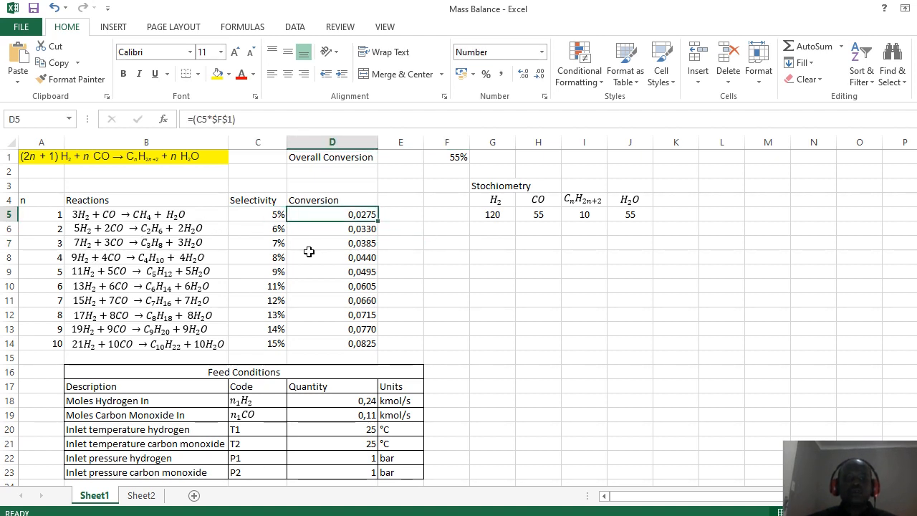
{"action": "key", "text": "Down"}
{"action": "key", "text": "Down"}
{"action": "key", "text": "Down"}
{"action": "key", "text": "Down"}
{"action": "key", "text": "Down"}
{"action": "key", "text": "Down"}
{"action": "key", "text": "Down"}
{"action": "key", "text": "Down"}
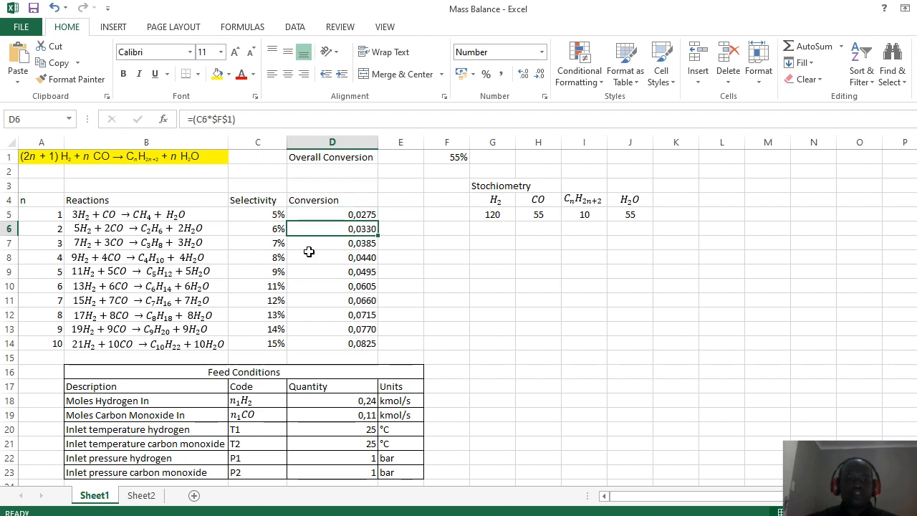
{"action": "key", "text": "Down"}
{"action": "key", "text": "Down"}
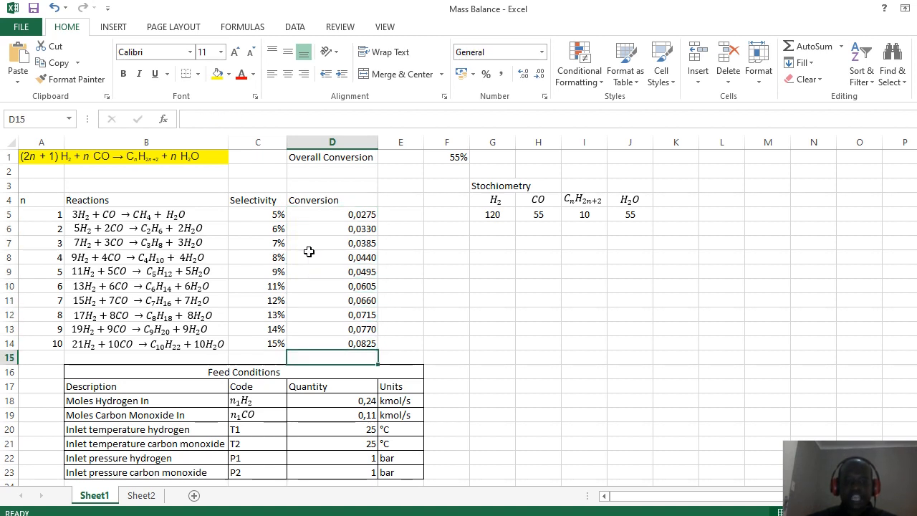
{"action": "key", "text": "Up"}
{"action": "key", "text": "Up"}
{"action": "key", "text": "Up"}
{"action": "key", "text": "Up"}
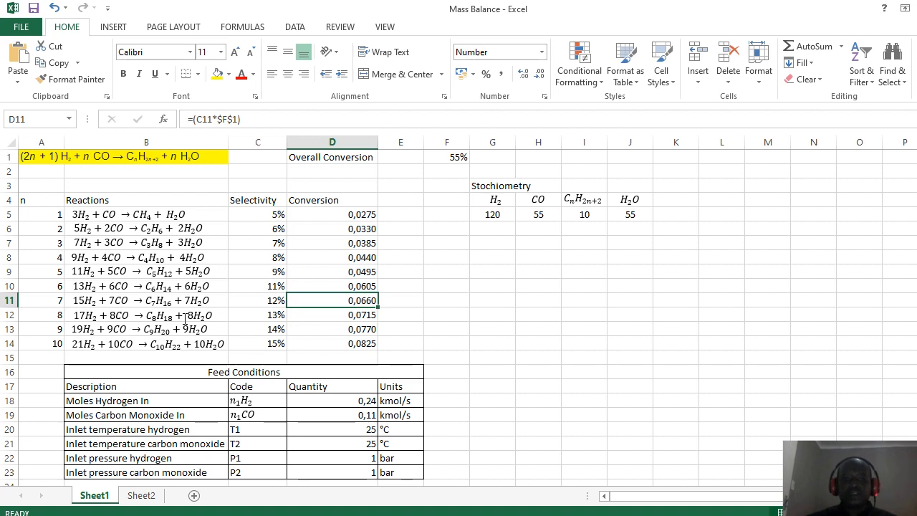
{"action": "key", "text": "Left"}
{"action": "key", "text": "Left"}
{"action": "key", "text": "Left"}
{"action": "key", "text": "Right"}
{"action": "key", "text": "Right"}
{"action": "key", "text": "Right"}
{"action": "key", "text": "Right"}
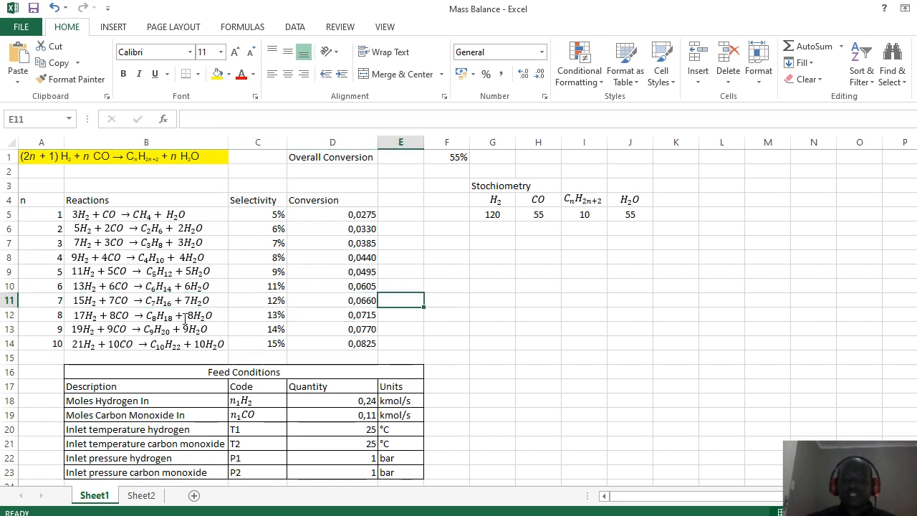
{"action": "key", "text": "Left"}
{"action": "key", "text": "Up"}
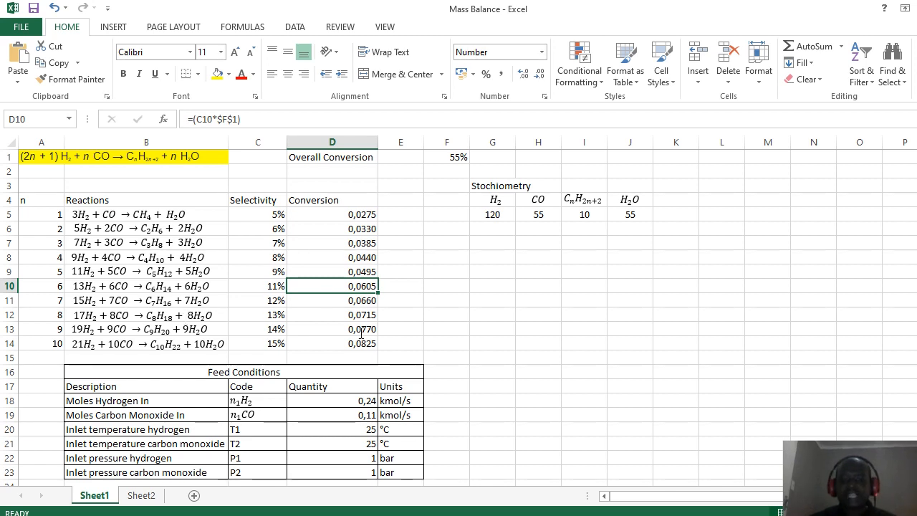
{"action": "left_click_drag", "start_coordinate": [321, 216], "coordinate": [324, 274]}
{"action": "left_click_drag", "start_coordinate": [328, 306], "coordinate": [330, 346]}
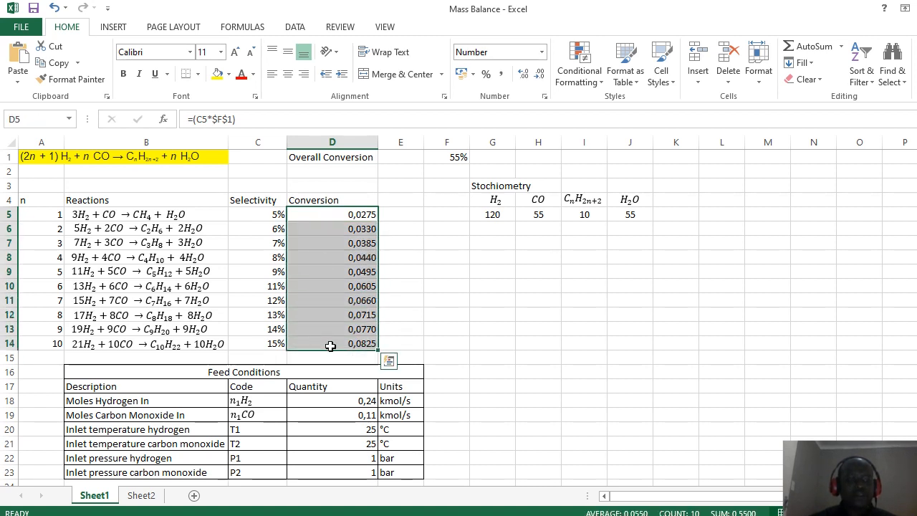
{"action": "key", "text": "Down"}
{"action": "key", "text": "Down"}
{"action": "key", "text": "Down"}
{"action": "key", "text": "Down"}
{"action": "key", "text": "Down"}
{"action": "key", "text": "Down"}
{"action": "key", "text": "Down"}
{"action": "key", "text": "Down"}
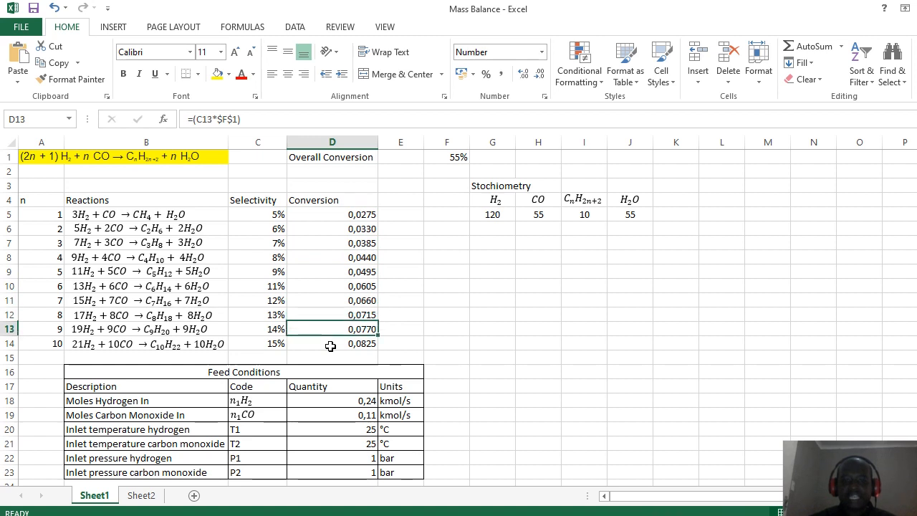
{"action": "key", "text": "Down"}
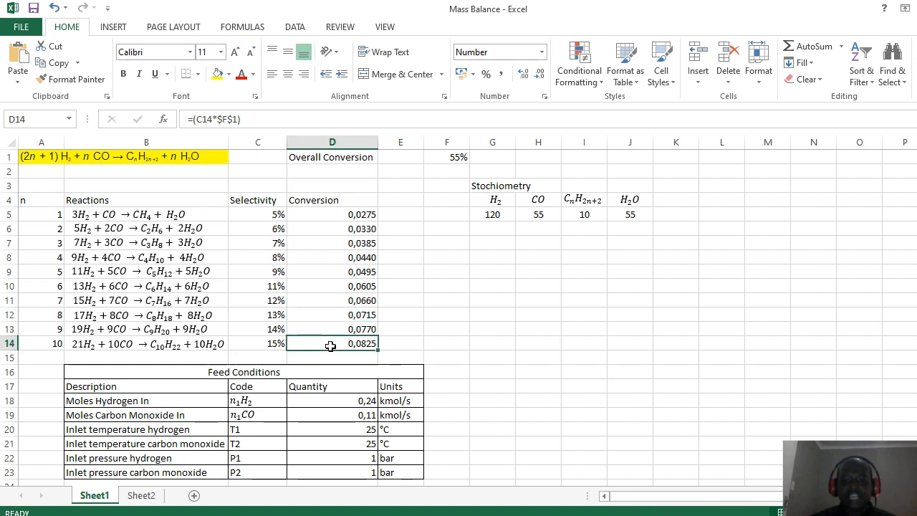
{"action": "left_click", "coordinate": [543, 260]}
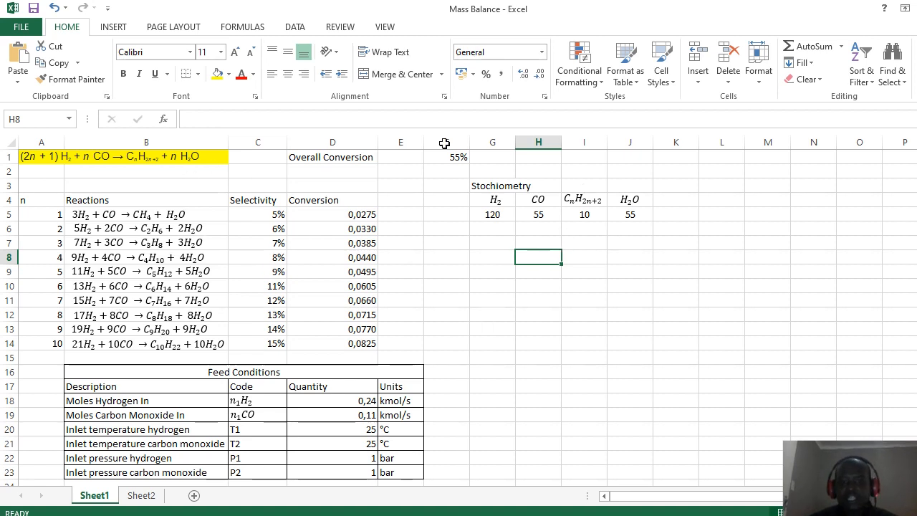
{"action": "left_click", "coordinate": [484, 217]}
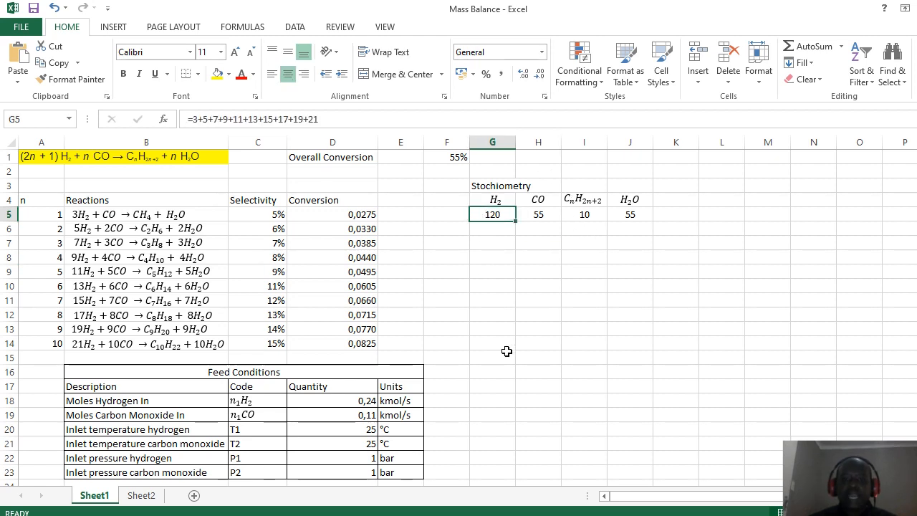
{"action": "key", "text": "Right"}
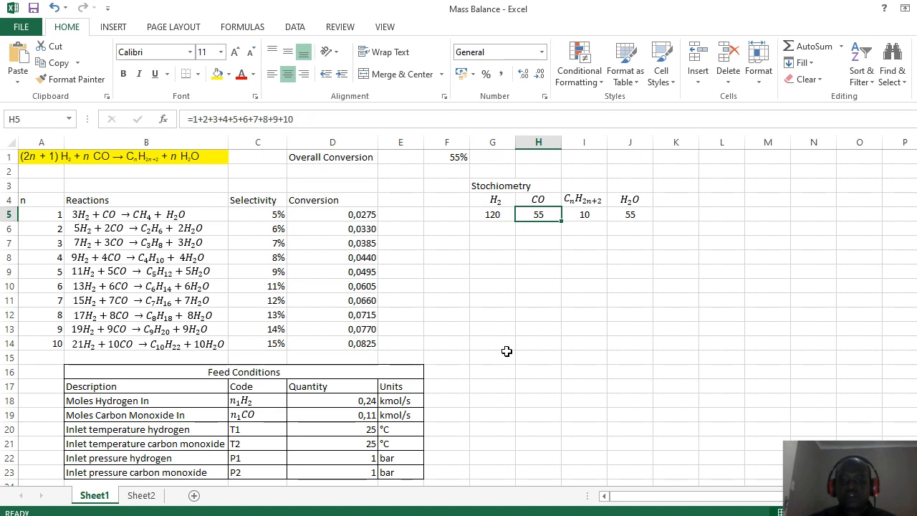
{"action": "key", "text": "Right"}
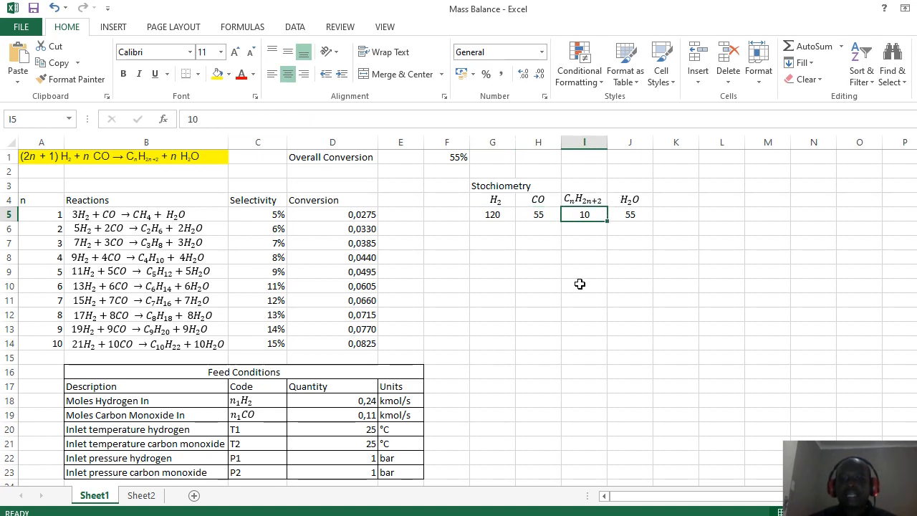
{"action": "key", "text": "Right"}
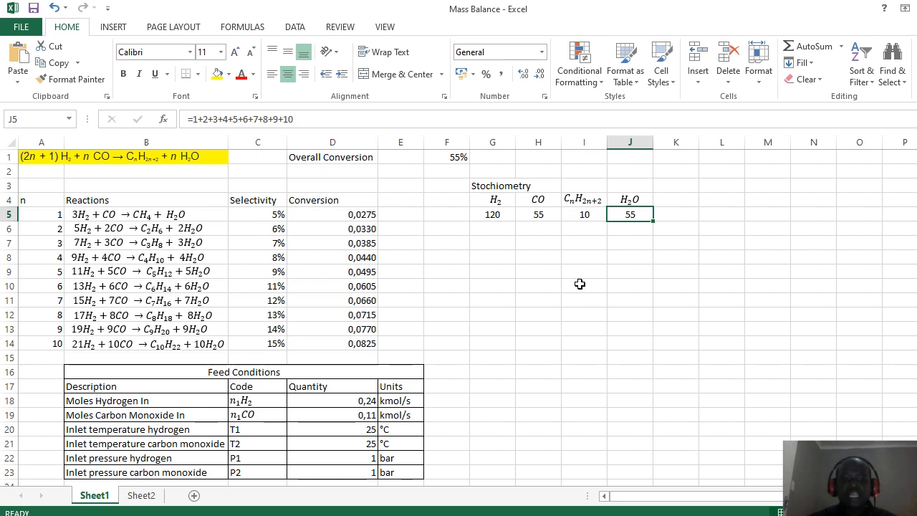
{"action": "key", "text": "Left"}
{"action": "key", "text": "Left"}
{"action": "key", "text": "Left"}
{"action": "key", "text": "Left"}
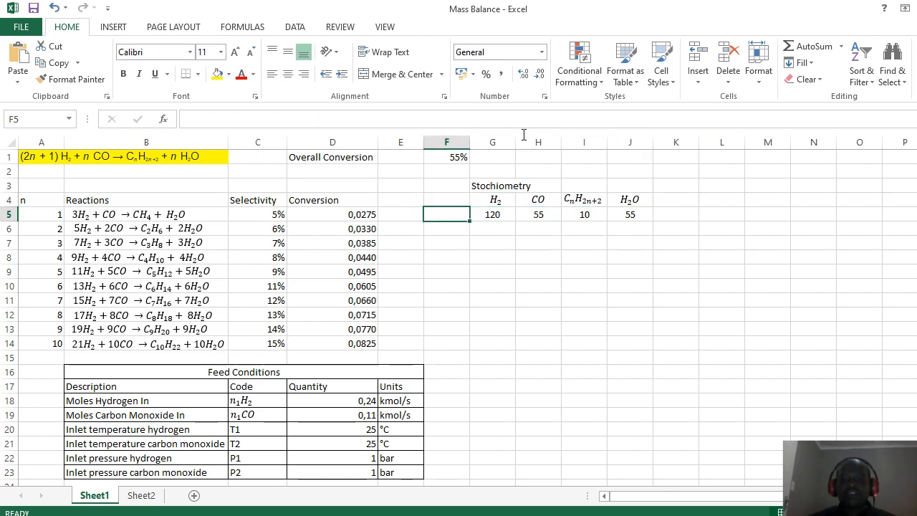
{"action": "key", "text": "Left"}
{"action": "key", "text": "Home"}
{"action": "key", "text": "Down"}
{"action": "key", "text": "Down"}
{"action": "key", "text": "Down"}
{"action": "key", "text": "Down"}
{"action": "key", "text": "Down"}
{"action": "key", "text": "Down"}
{"action": "key", "text": "Down"}
{"action": "key", "text": "Down"}
{"action": "key", "text": "Down"}
{"action": "key", "text": "Down"}
{"action": "key", "text": "Down"}
{"action": "key", "text": "Down"}
{"action": "key", "text": "Down"}
{"action": "key", "text": "Down"}
{"action": "key", "text": "Down"}
{"action": "key", "text": "Down"}
{"action": "key", "text": "Down"}
{"action": "key", "text": "Down"}
{"action": "key", "text": "Down"}
{"action": "key", "text": "Down"}
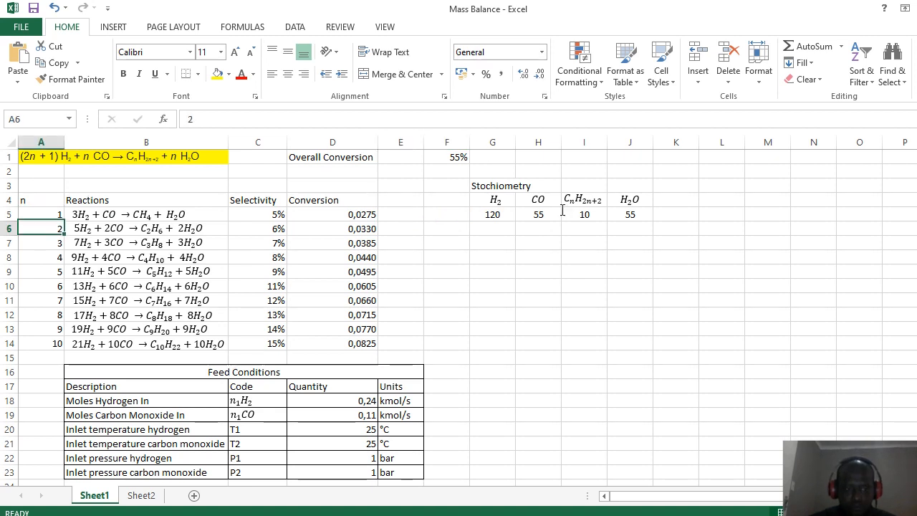
{"action": "key", "text": "Down"}
{"action": "key", "text": "Down"}
{"action": "key", "text": "Down"}
{"action": "key", "text": "Down"}
{"action": "key", "text": "Down"}
{"action": "key", "text": "Down"}
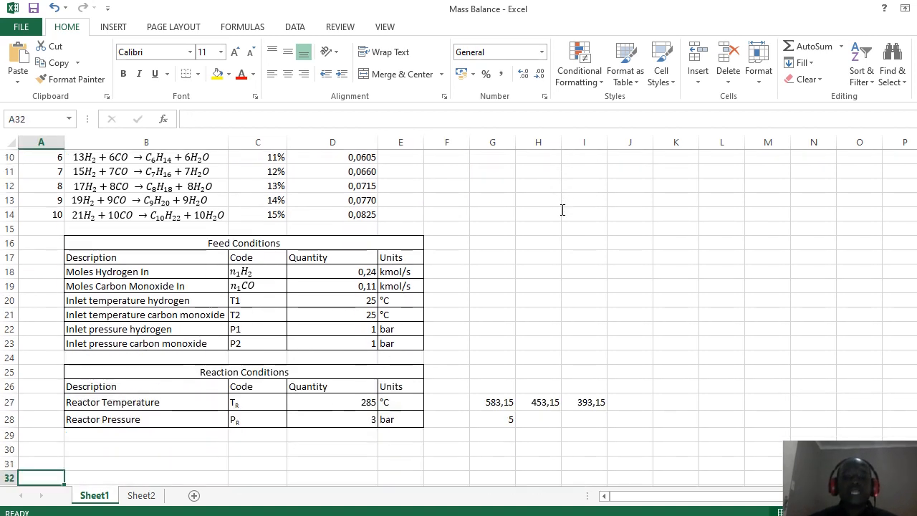
{"action": "key", "text": "Up"}
{"action": "key", "text": "Up"}
{"action": "key", "text": "Up"}
{"action": "key", "text": "Up"}
{"action": "key", "text": "Up"}
{"action": "key", "text": "Up"}
{"action": "key", "text": "Up"}
{"action": "key", "text": "Up"}
{"action": "key", "text": "Up"}
{"action": "key", "text": "Up"}
{"action": "key", "text": "Up"}
{"action": "key", "text": "Up"}
{"action": "key", "text": "Up"}
{"action": "key", "text": "Up"}
{"action": "key", "text": "Up"}
{"action": "key", "text": "Up"}
{"action": "key", "text": "Up"}
{"action": "key", "text": "Up"}
{"action": "key", "text": "Up"}
{"action": "key", "text": "Up"}
{"action": "key", "text": "Up"}
{"action": "key", "text": "Up"}
{"action": "key", "text": "Up"}
{"action": "key", "text": "Up"}
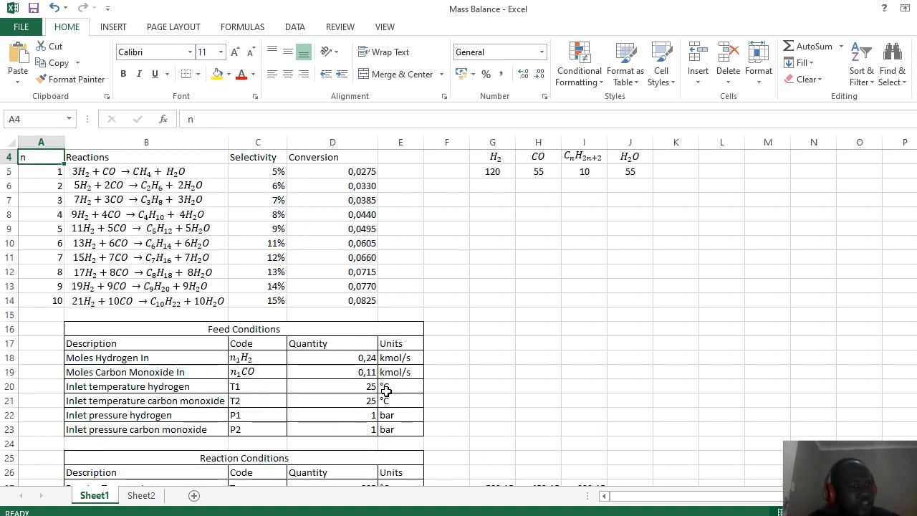
{"action": "left_click", "coordinate": [357, 356]}
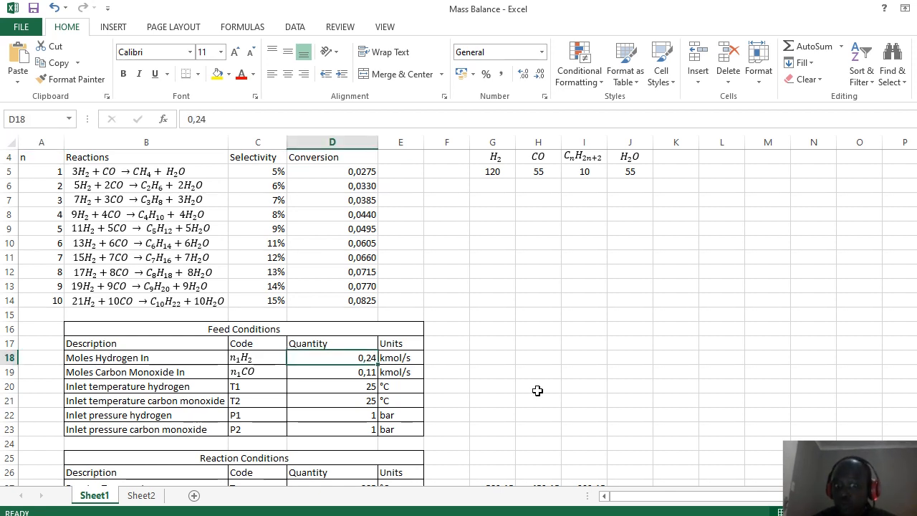
{"action": "key", "text": "Left"}
{"action": "key", "text": "Left"}
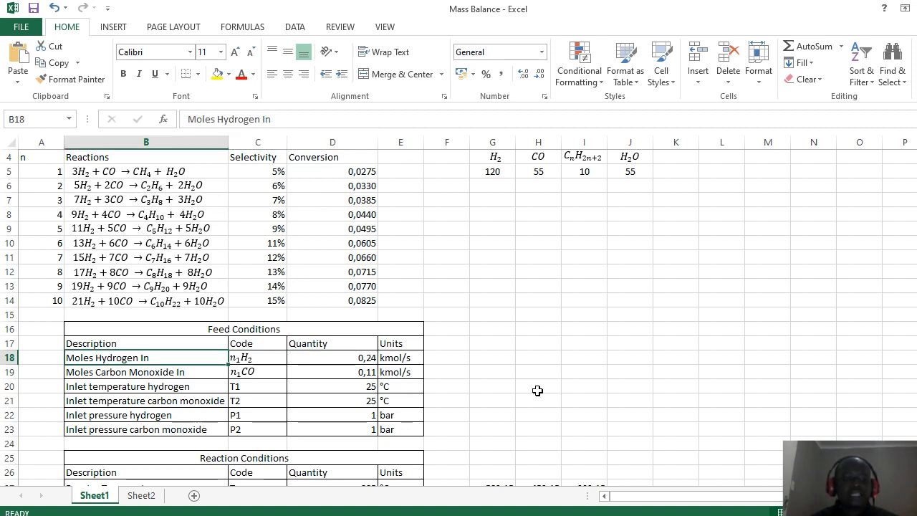
{"action": "key", "text": "Right"}
{"action": "key", "text": "Right"}
{"action": "key", "text": "Right"}
{"action": "key", "text": "Left"}
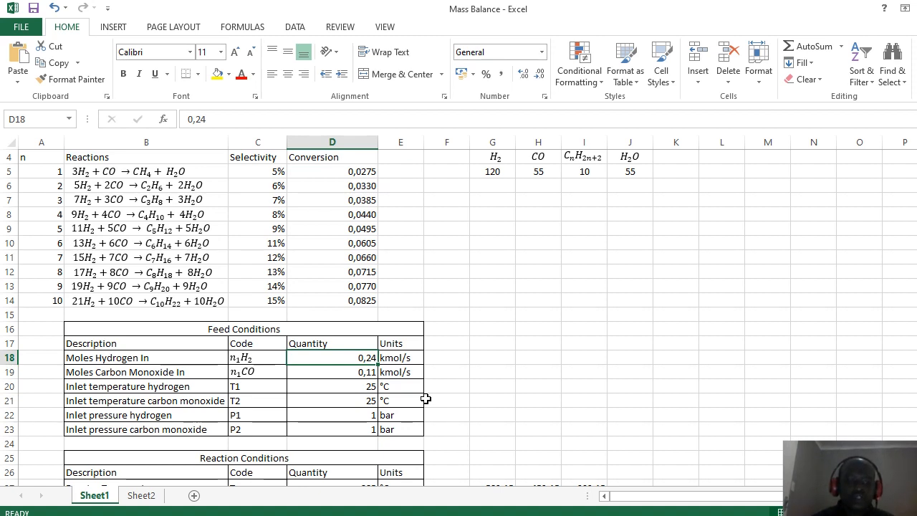
{"action": "left_click", "coordinate": [498, 354]}
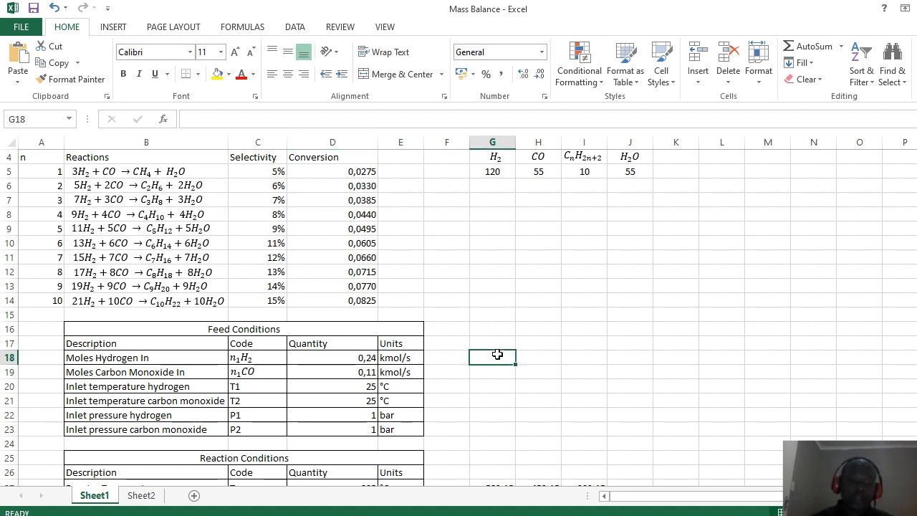
{"action": "key", "text": "Up"}
{"action": "key", "text": "Up"}
{"action": "key", "text": "Up"}
{"action": "key", "text": "Up"}
{"action": "key", "text": "Up"}
{"action": "key", "text": "Up"}
{"action": "key", "text": "Up"}
{"action": "key", "text": "Up"}
{"action": "key", "text": "Up"}
{"action": "key", "text": "Up"}
{"action": "key", "text": "Up"}
{"action": "key", "text": "Up"}
{"action": "key", "text": "Up"}
{"action": "key", "text": "Up"}
{"action": "key", "text": "Up"}
{"action": "key", "text": "Up"}
{"action": "key", "text": "Up"}
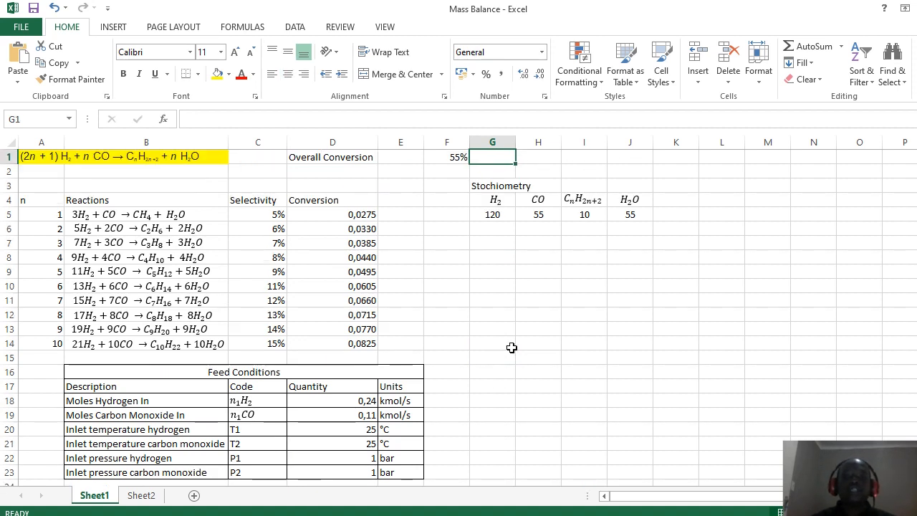
{"action": "left_click", "coordinate": [510, 346]}
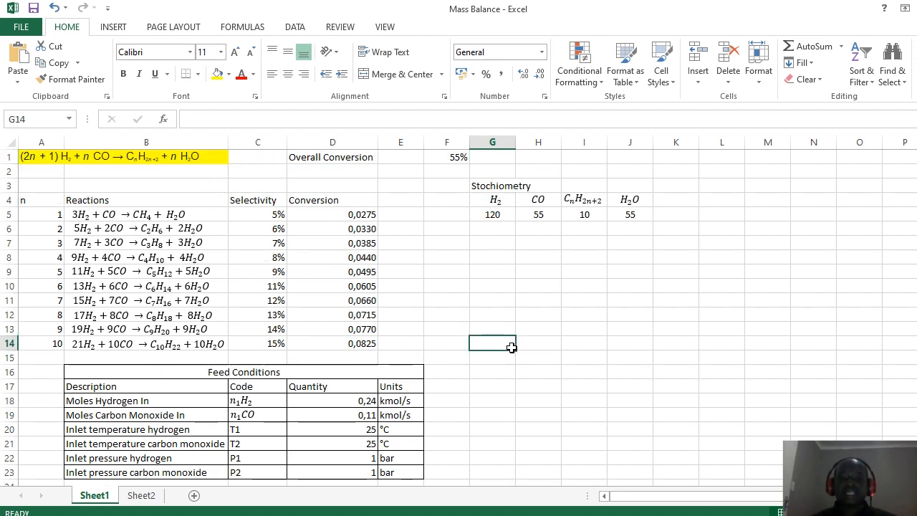
{"action": "left_click", "coordinate": [498, 323]}
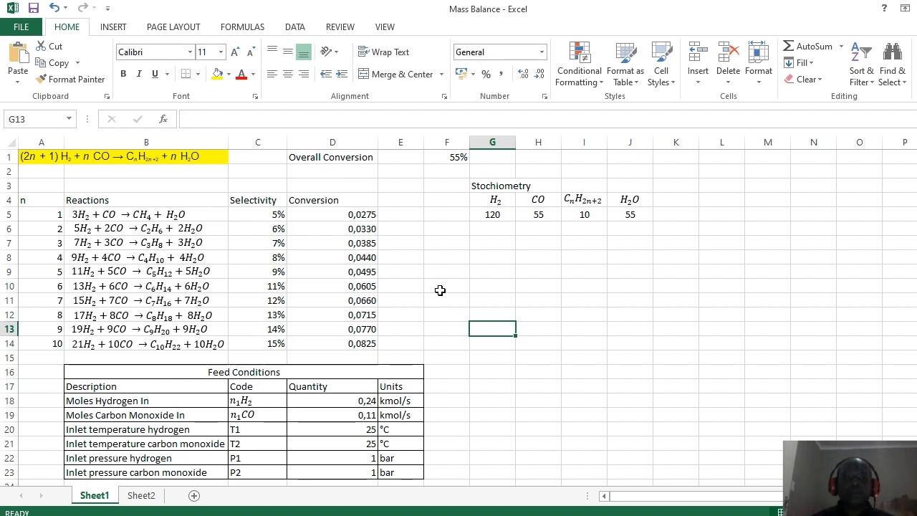
{"action": "key", "text": "Down"}
{"action": "key", "text": "Down"}
{"action": "key", "text": "Down"}
{"action": "key", "text": "Down"}
{"action": "key", "text": "Down"}
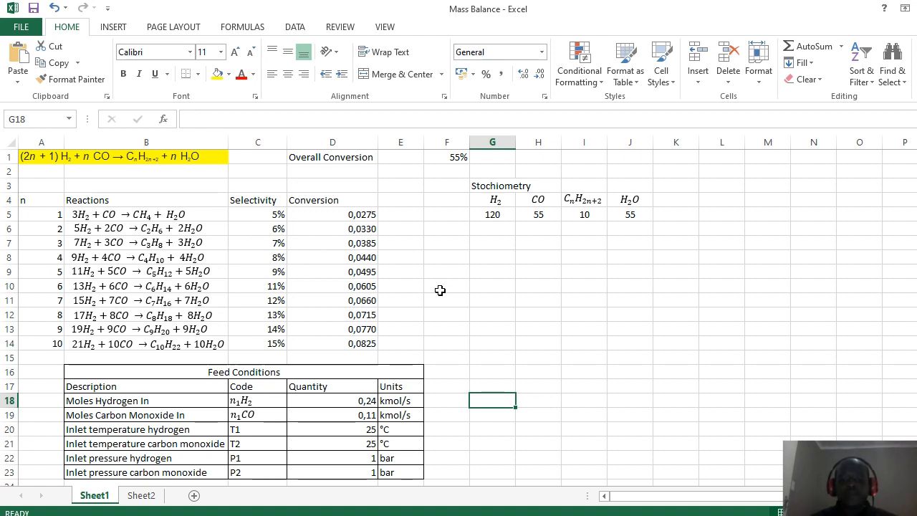
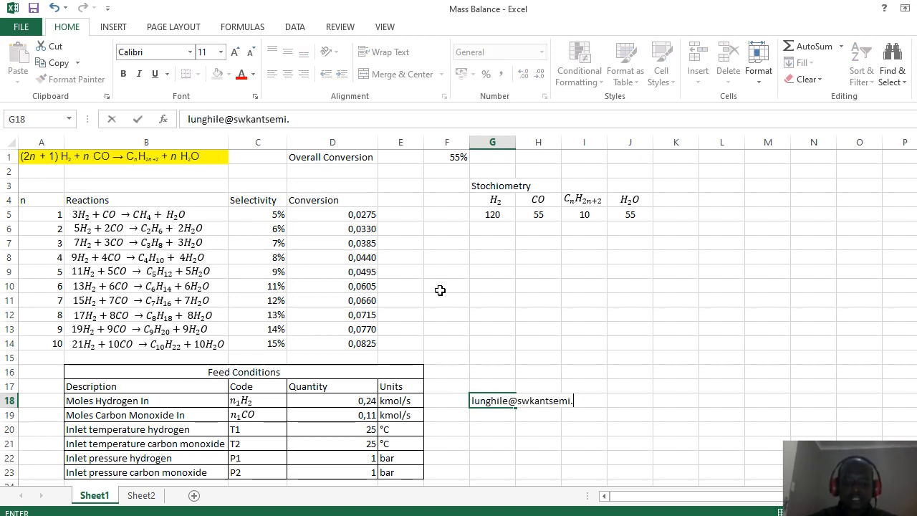
Step: Enter a contact e-mail address in G18 so Excel turns it into a hyperlink
{"action": "key", "text": "ctrl+Return"}
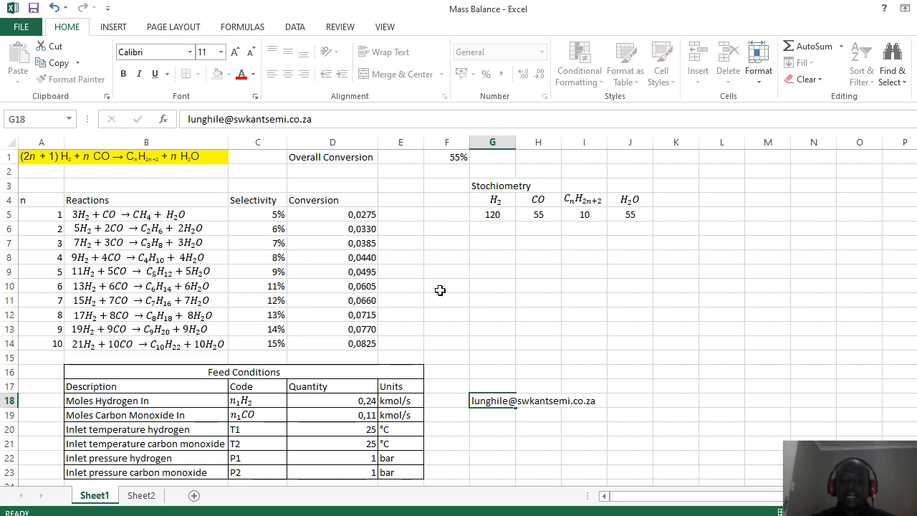
{"action": "left_click", "coordinate": [491, 427]}
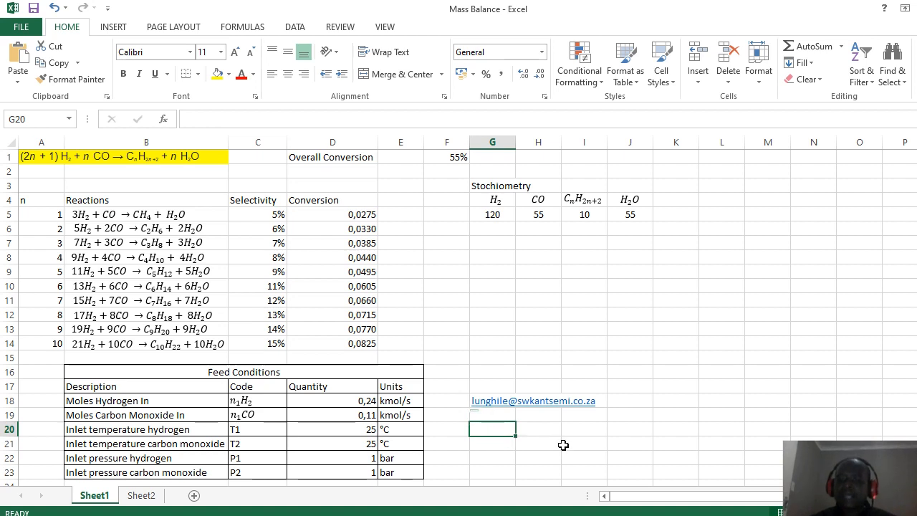
{"action": "key", "text": "Right"}
{"action": "key", "text": "Up"}
{"action": "key", "text": "Left"}
{"action": "key", "text": "Left"}
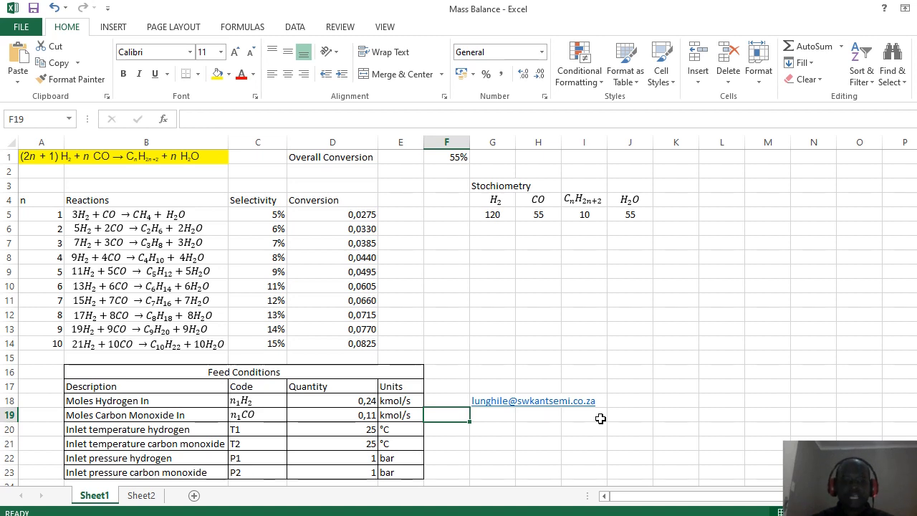
{"action": "key", "text": "Down"}
{"action": "key", "text": "Down"}
{"action": "key", "text": "Down"}
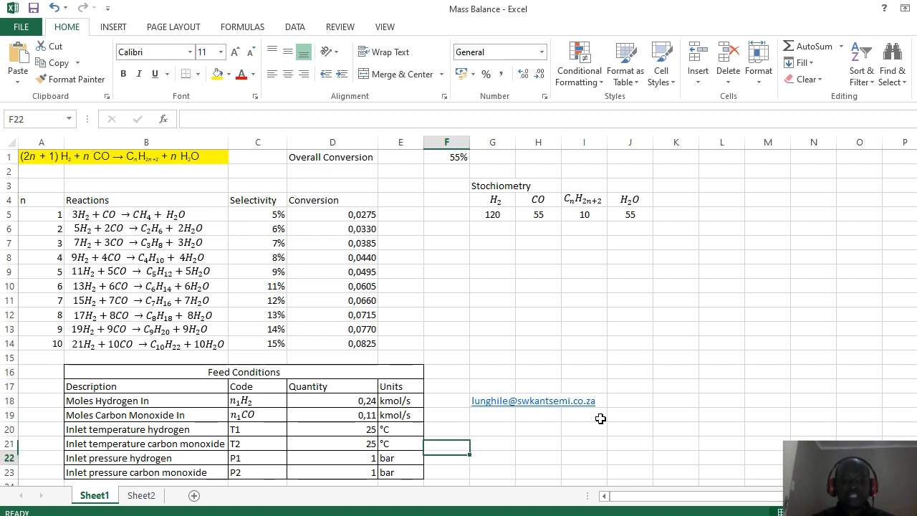
{"action": "left_click", "coordinate": [323, 414]}
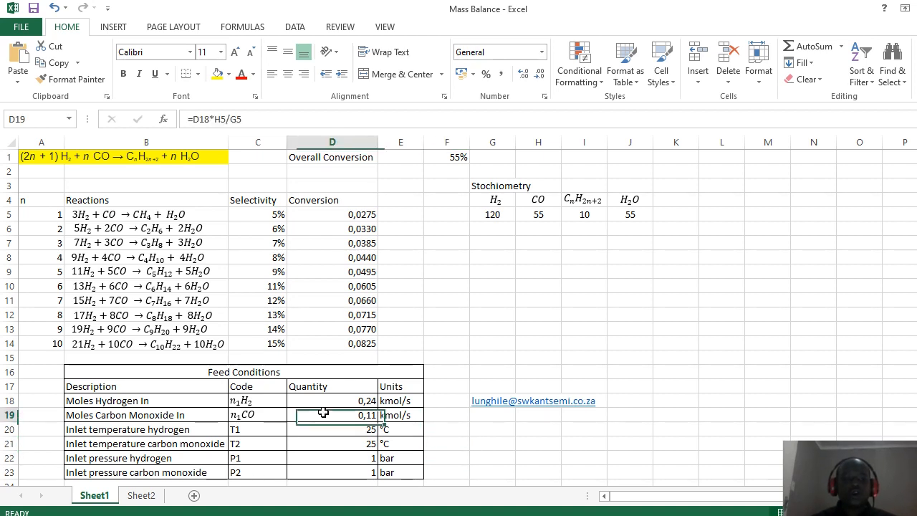
{"action": "left_click", "coordinate": [265, 120]}
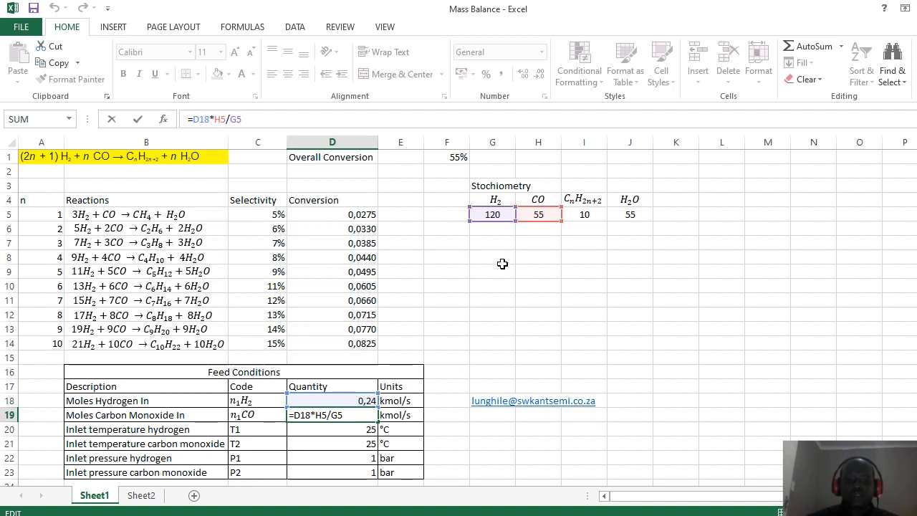
{"action": "key", "text": "Return"}
{"action": "key", "text": "Up"}
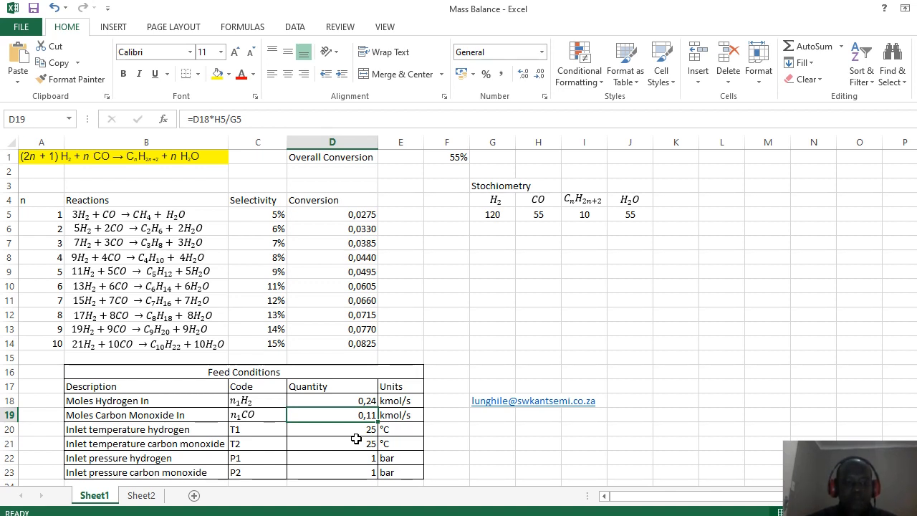
{"action": "key", "text": "Down"}
{"action": "key", "text": "Down"}
{"action": "key", "text": "Down"}
{"action": "key", "text": "Down"}
{"action": "key", "text": "Down"}
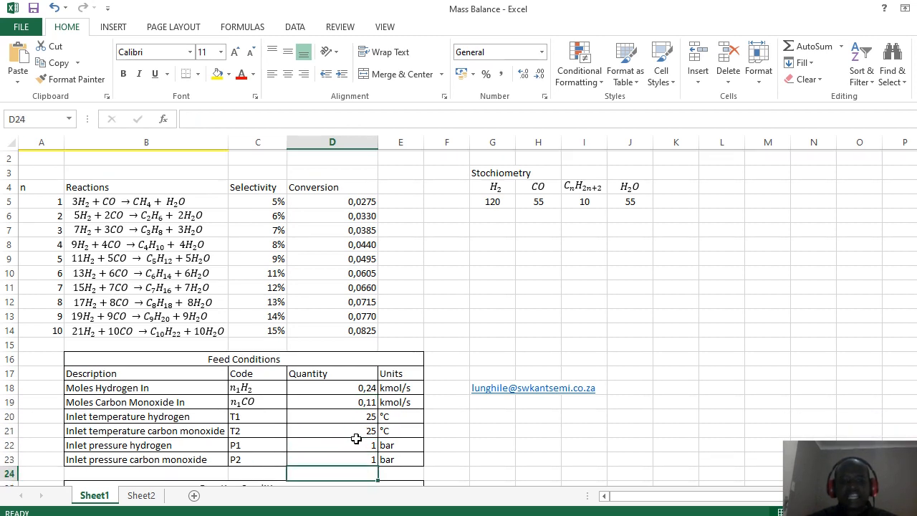
{"action": "key", "text": "Down"}
{"action": "key", "text": "Down"}
{"action": "key", "text": "Up"}
{"action": "key", "text": "Up"}
{"action": "key", "text": "Up"}
{"action": "key", "text": "Up"}
{"action": "key", "text": "Up"}
{"action": "key", "text": "Up"}
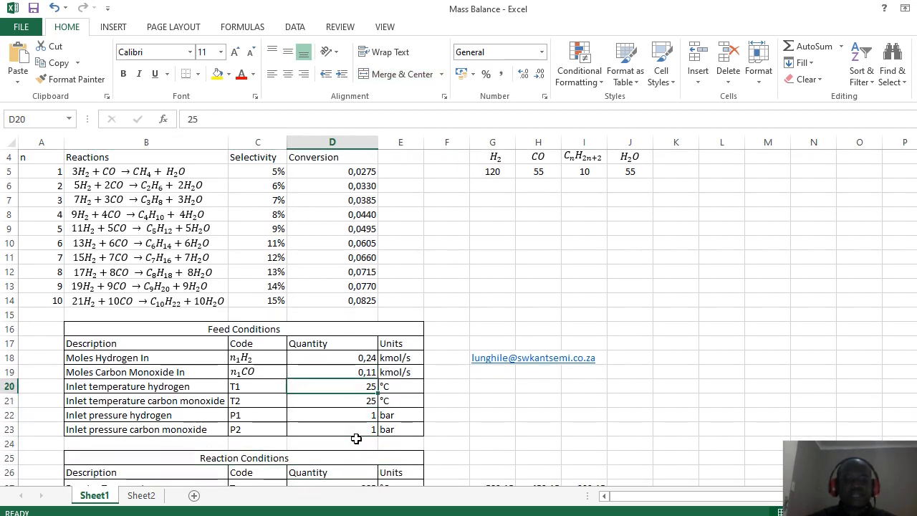
{"action": "key", "text": "Down"}
{"action": "key", "text": "Down"}
{"action": "key", "text": "Left"}
{"action": "key", "text": "Right"}
{"action": "key", "text": "Up"}
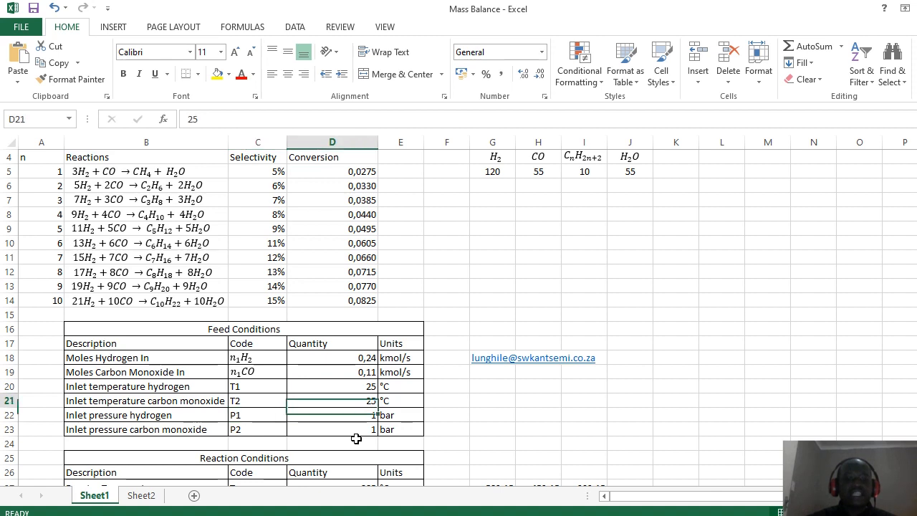
{"action": "key", "text": "Down"}
{"action": "key", "text": "Down"}
{"action": "key", "text": "Down"}
{"action": "key", "text": "Down"}
{"action": "key", "text": "Down"}
{"action": "key", "text": "Down"}
{"action": "key", "text": "Down"}
{"action": "key", "text": "Down"}
{"action": "key", "text": "Down"}
{"action": "key", "text": "Down"}
{"action": "key", "text": "Down"}
{"action": "key", "text": "Down"}
{"action": "key", "text": "Down"}
{"action": "key", "text": "Down"}
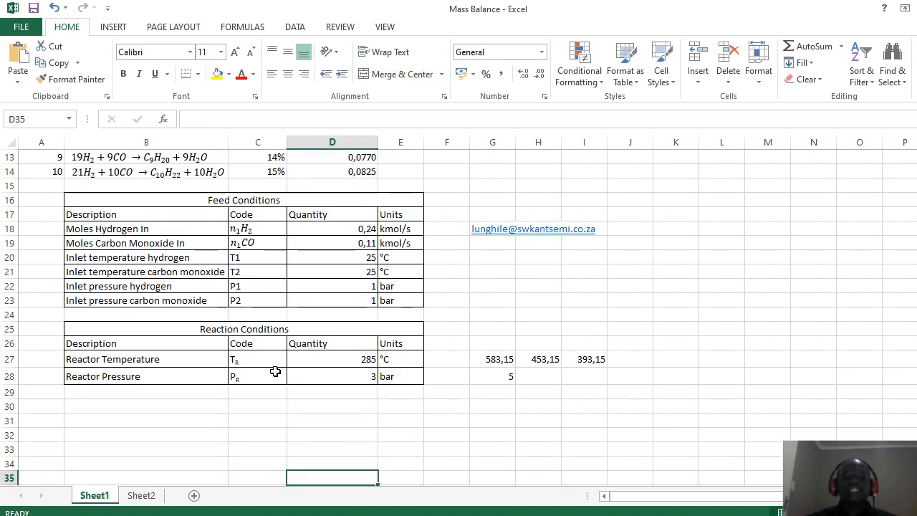
{"action": "left_click", "coordinate": [145, 362]}
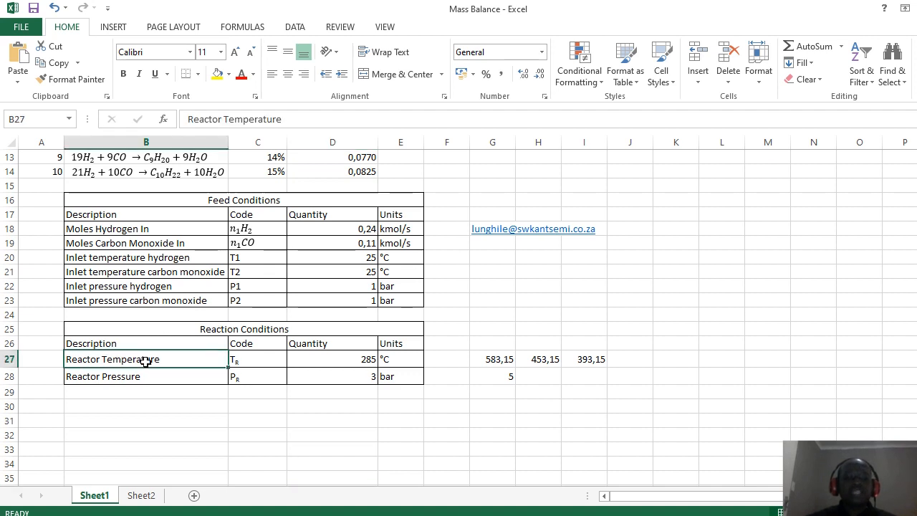
{"action": "key", "text": "Right"}
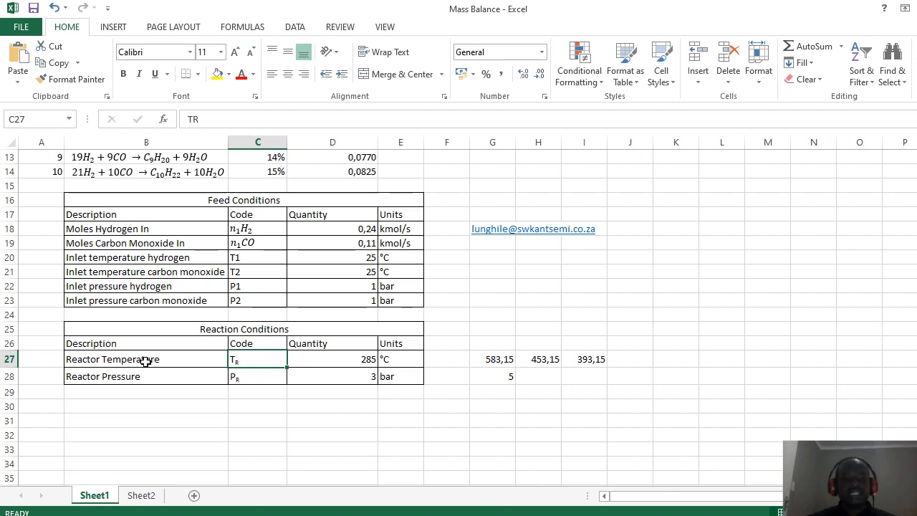
{"action": "key", "text": "Right"}
{"action": "key", "text": "Right"}
{"action": "key", "text": "Left"}
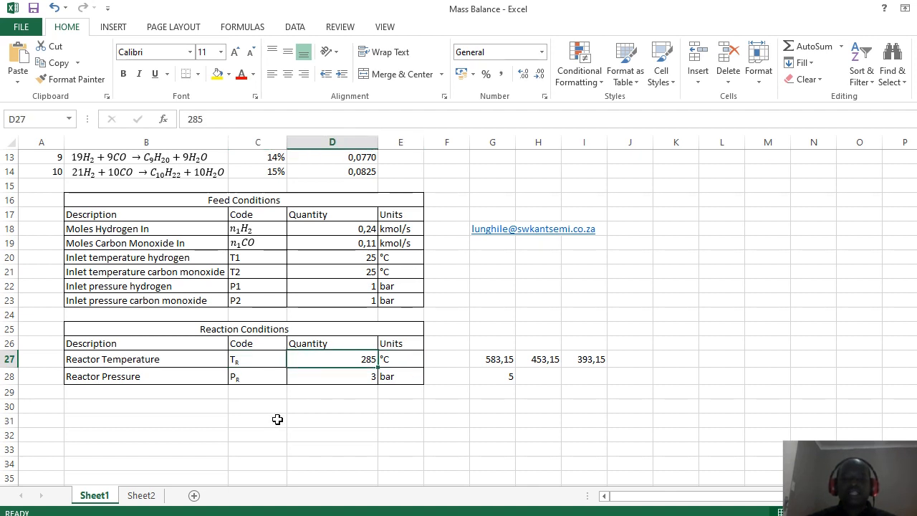
{"action": "key", "text": "Right"}
{"action": "key", "text": "Right"}
{"action": "key", "text": "Right"}
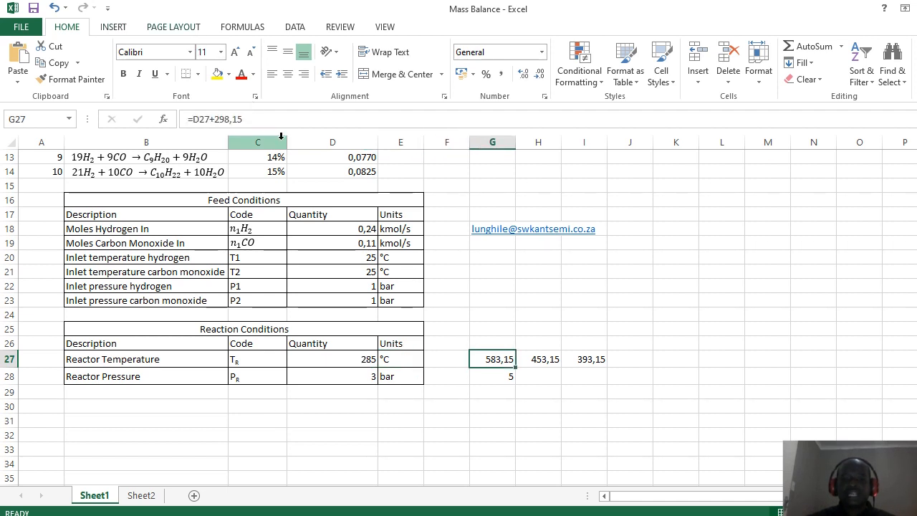
{"action": "key", "text": "Down"}
{"action": "key", "text": "Up"}
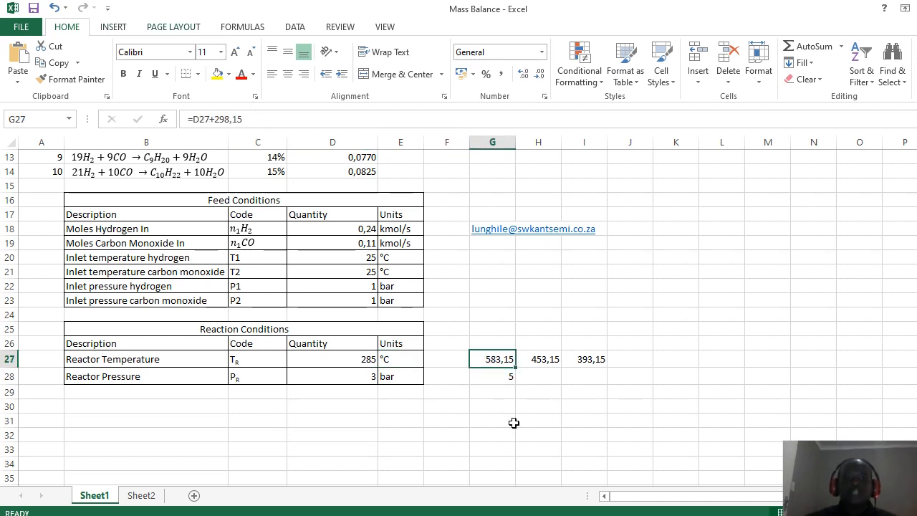
{"action": "key", "text": "ctrl+Up"}
{"action": "key", "text": "ctrl+Up"}
{"action": "key", "text": "ctrl+Up"}
{"action": "key", "text": "ctrl+Up"}
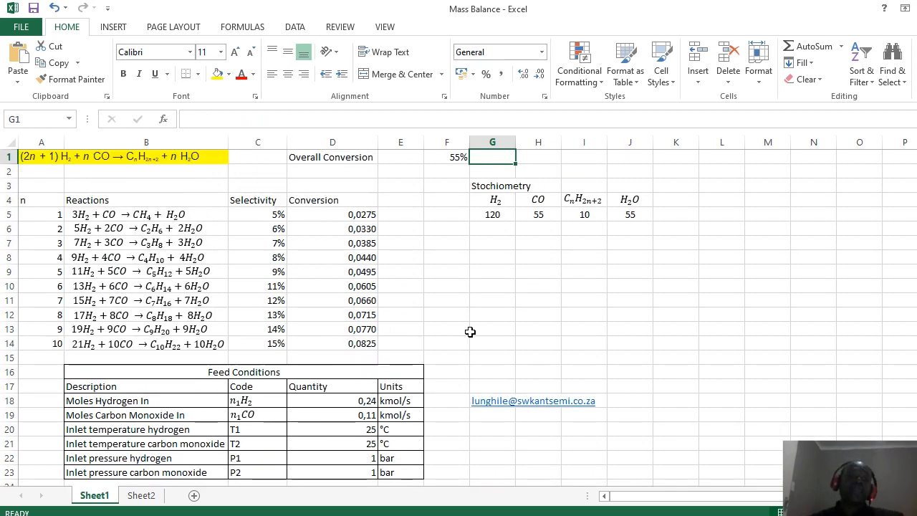
Step: Switch from the Mass Balance workbook to COFE and load Flowsheet2's flowsheet
{"action": "key", "text": "Down"}
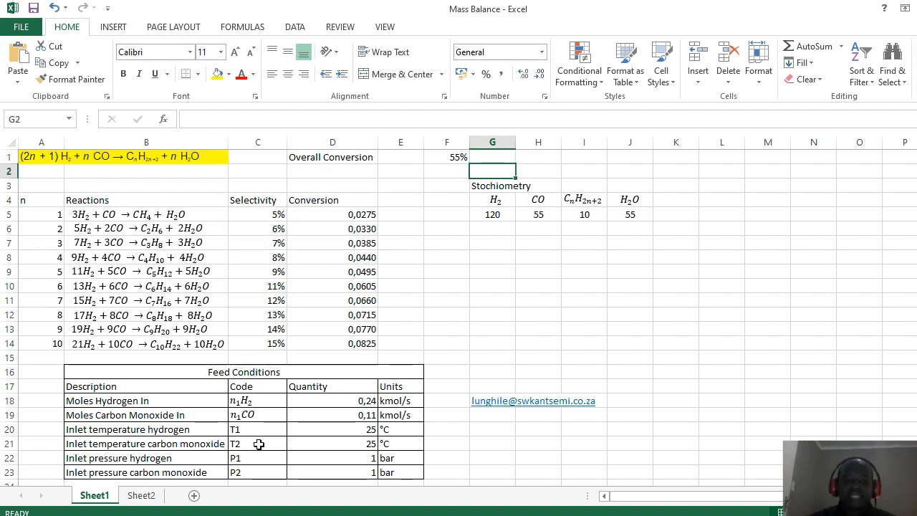
{"action": "key", "text": "Down"}
{"action": "key", "text": "Down"}
{"action": "key", "text": "Down"}
{"action": "key", "text": "Down"}
{"action": "key", "text": "Down"}
{"action": "key", "text": "Down"}
{"action": "key", "text": "Down"}
{"action": "key", "text": "Down"}
{"action": "key", "text": "Down"}
{"action": "key", "text": "Down"}
{"action": "key", "text": "Down"}
{"action": "key", "text": "Down"}
{"action": "key", "text": "Down"}
{"action": "key", "text": "Down"}
{"action": "key", "text": "Down"}
{"action": "key", "text": "Down"}
{"action": "key", "text": "Down"}
{"action": "key", "text": "Down"}
{"action": "key", "text": "Down"}
{"action": "key", "text": "Down"}
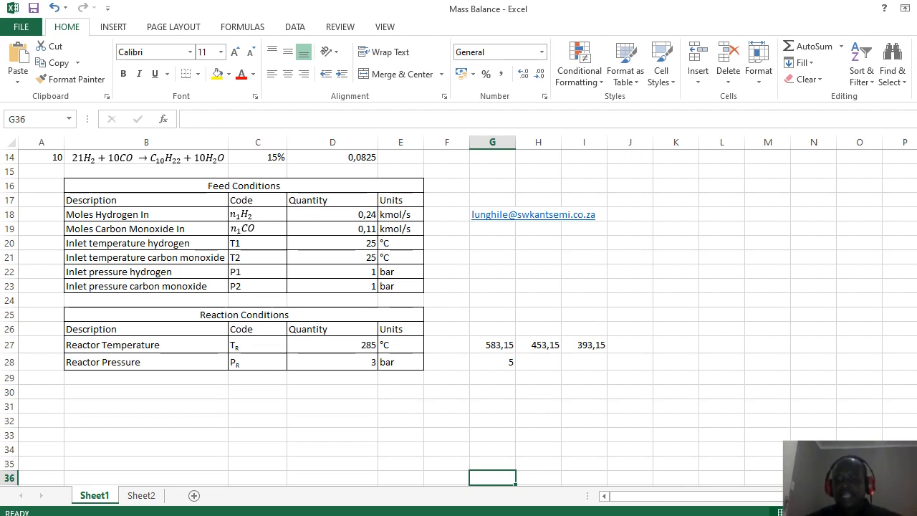
{"action": "key", "text": "alt+Tab"}
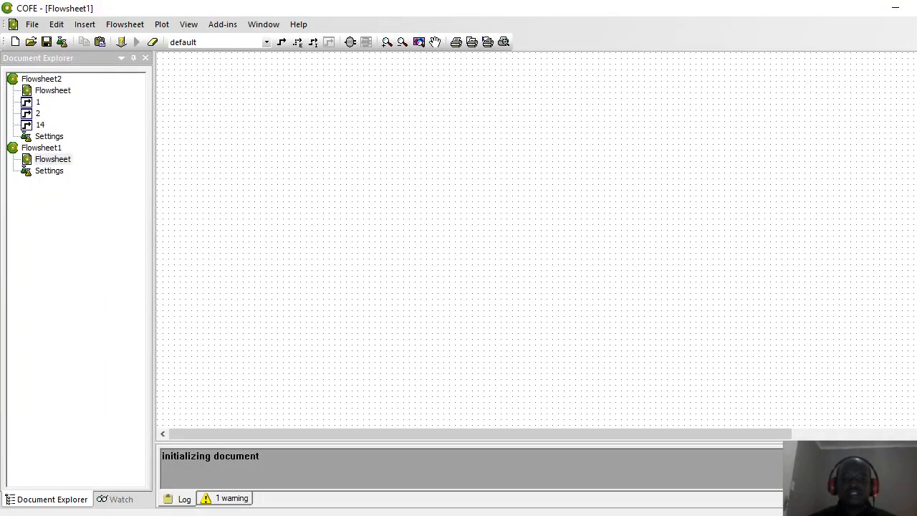
{"action": "key", "text": "alt+Tab"}
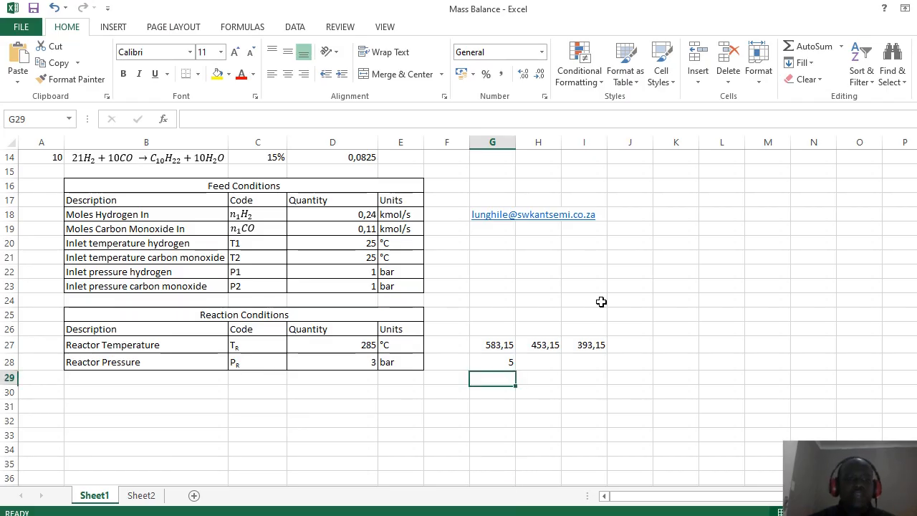
{"action": "key", "text": "Page_Up"}
{"action": "key", "text": "Page_Up"}
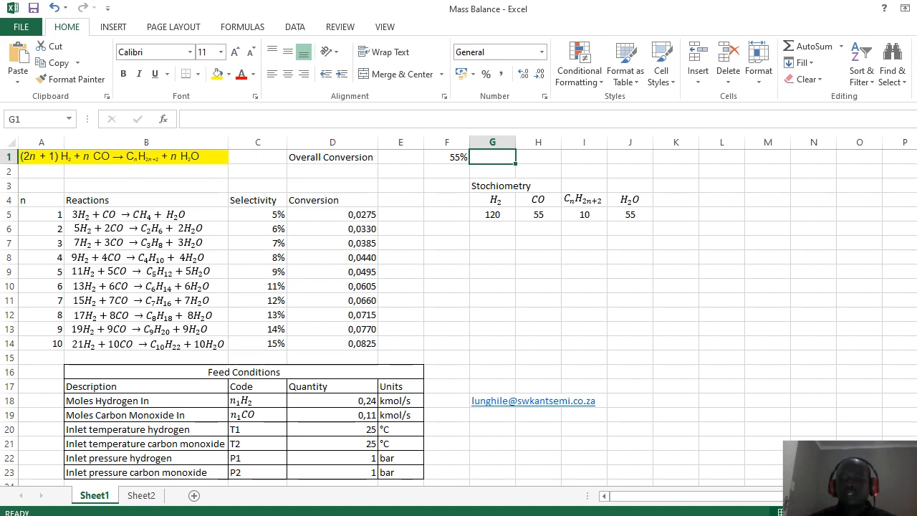
{"action": "key", "text": "alt+Tab"}
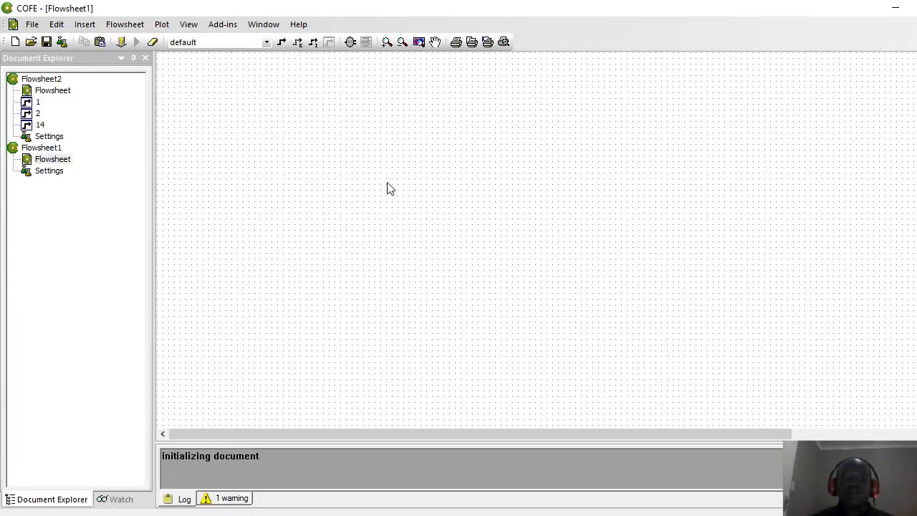
{"action": "double_click", "coordinate": [60, 95]}
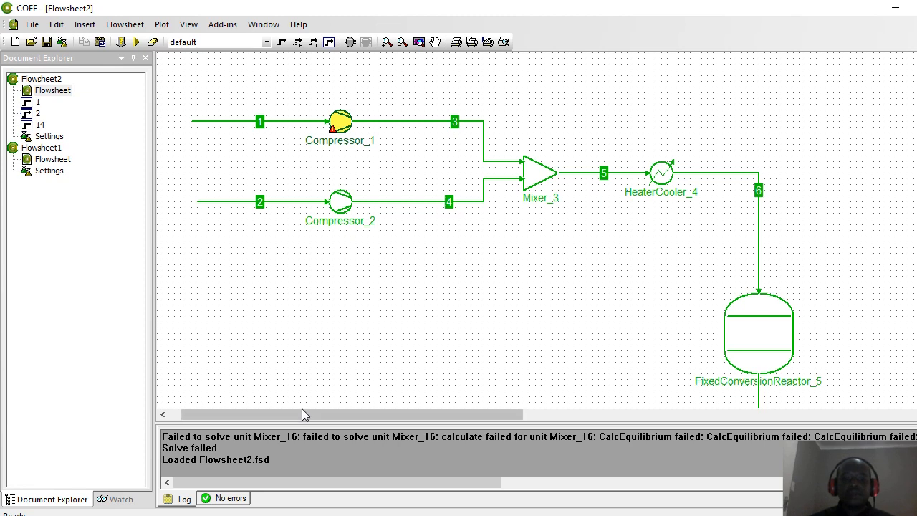
{"action": "left_click_drag", "start_coordinate": [301, 414], "coordinate": [291, 417]}
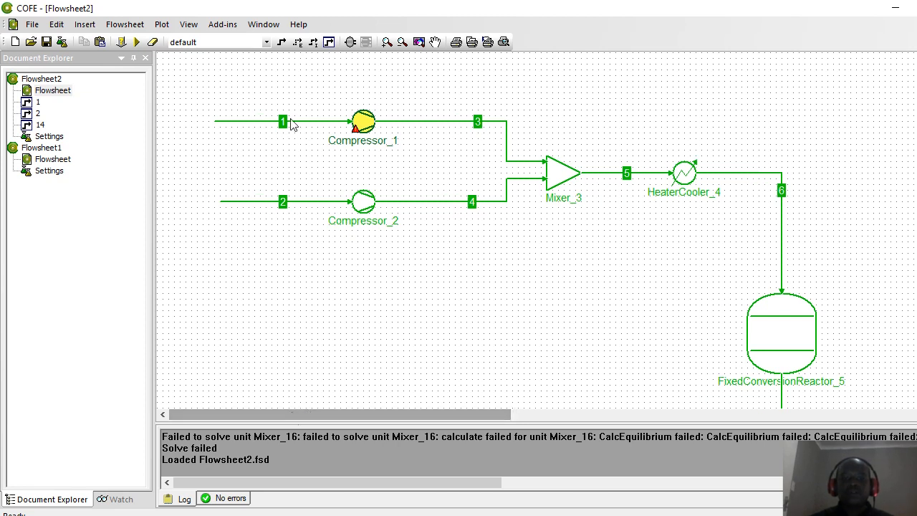
{"action": "mouse_move", "coordinate": [256, 125]}
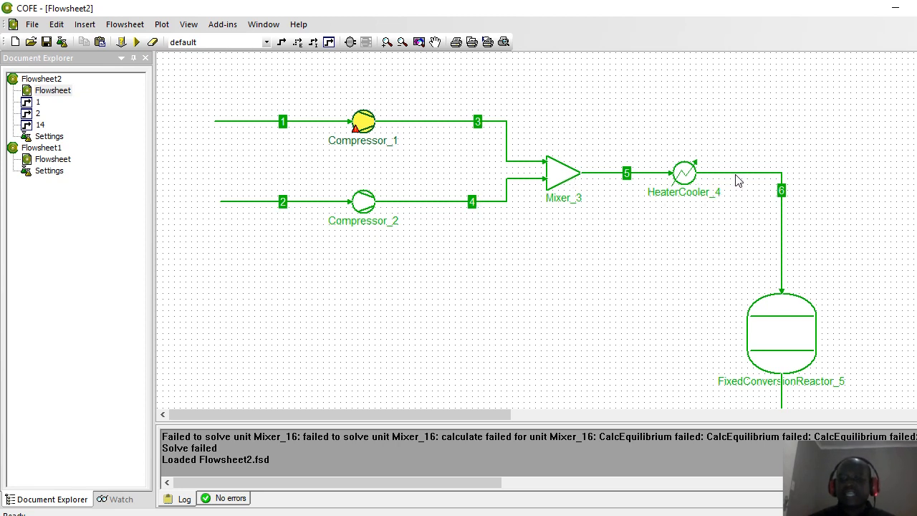
{"action": "mouse_move", "coordinate": [737, 180]}
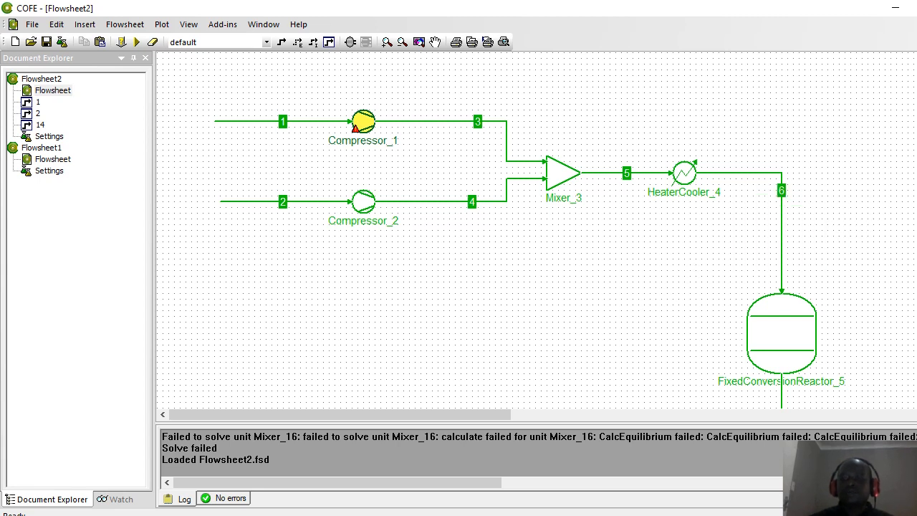
{"action": "scroll", "coordinate": [536, 229], "scroll_direction": "down", "scroll_amount": 4}
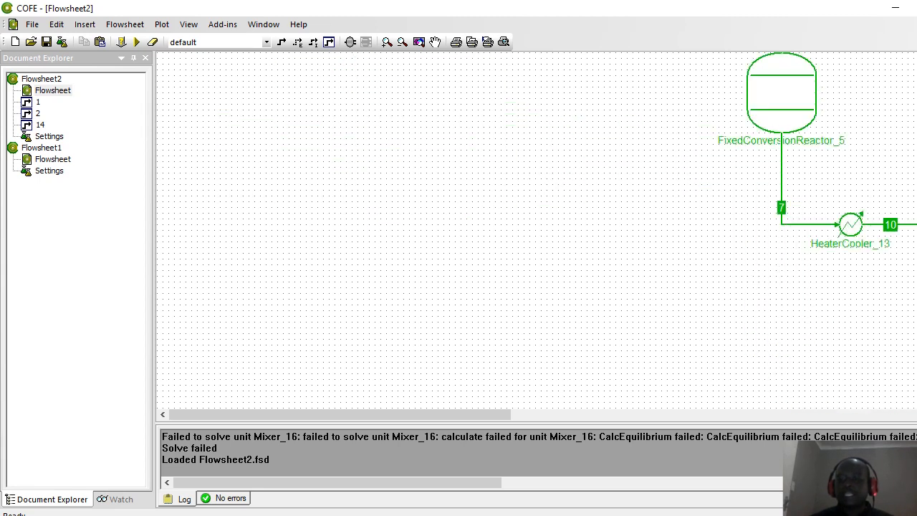
{"action": "scroll", "coordinate": [535, 229], "scroll_direction": "up", "scroll_amount": 2}
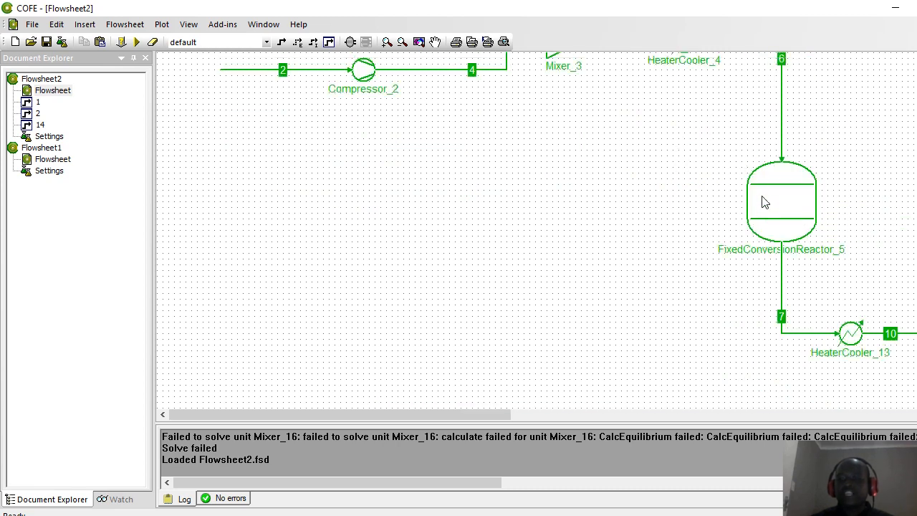
{"action": "mouse_move", "coordinate": [764, 203]}
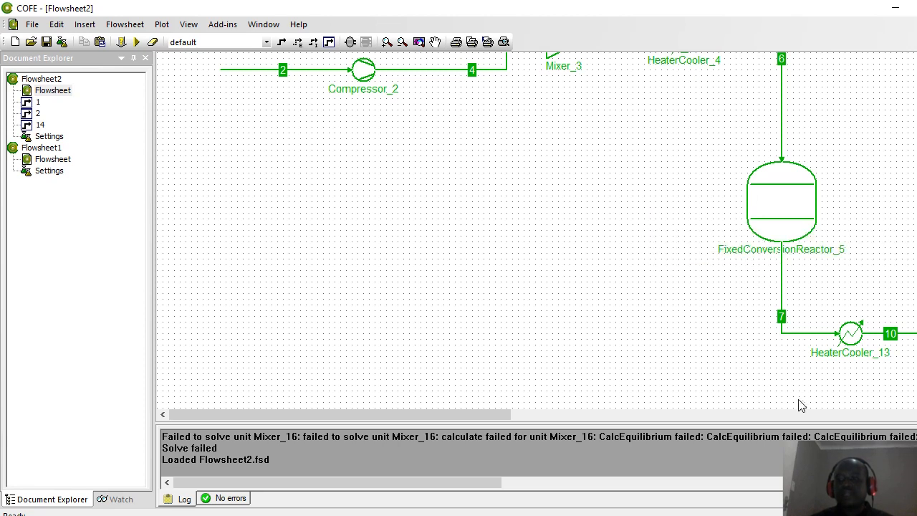
{"action": "left_click_drag", "start_coordinate": [458, 420], "coordinate": [632, 421]}
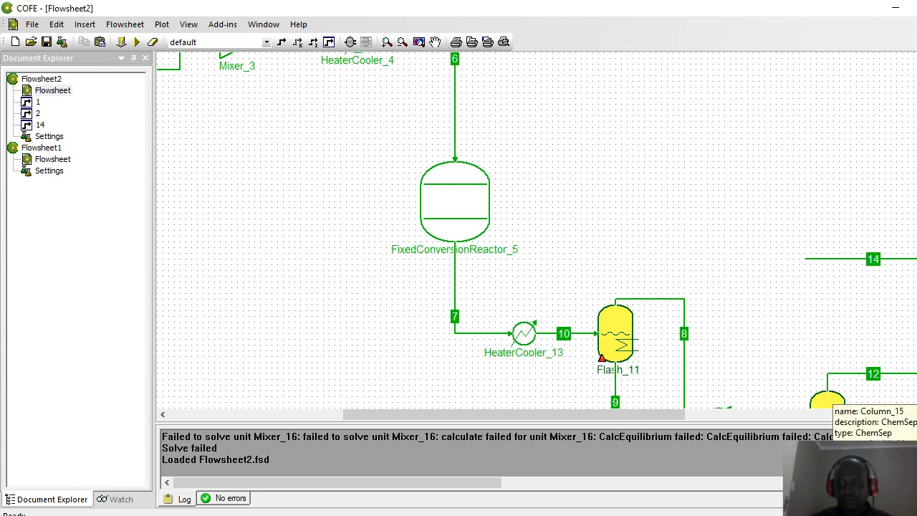
{"action": "scroll", "coordinate": [829, 398], "scroll_direction": "down", "scroll_amount": 1}
{"action": "scroll", "coordinate": [830, 398], "scroll_direction": "down", "scroll_amount": 3}
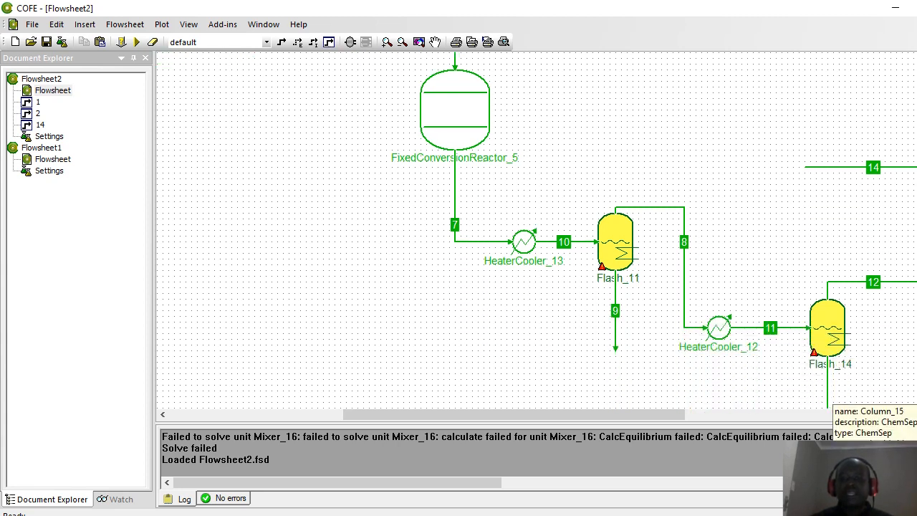
{"action": "mouse_move", "coordinate": [478, 245]}
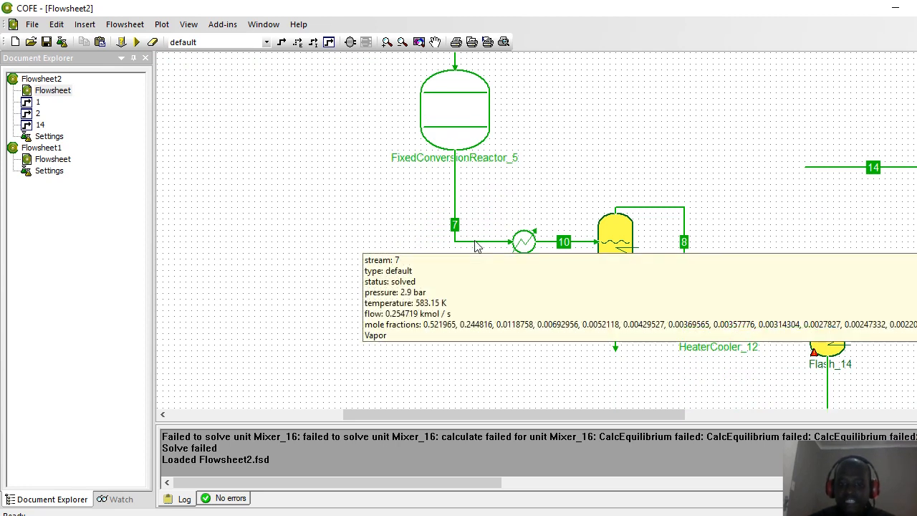
{"action": "mouse_move", "coordinate": [565, 248]}
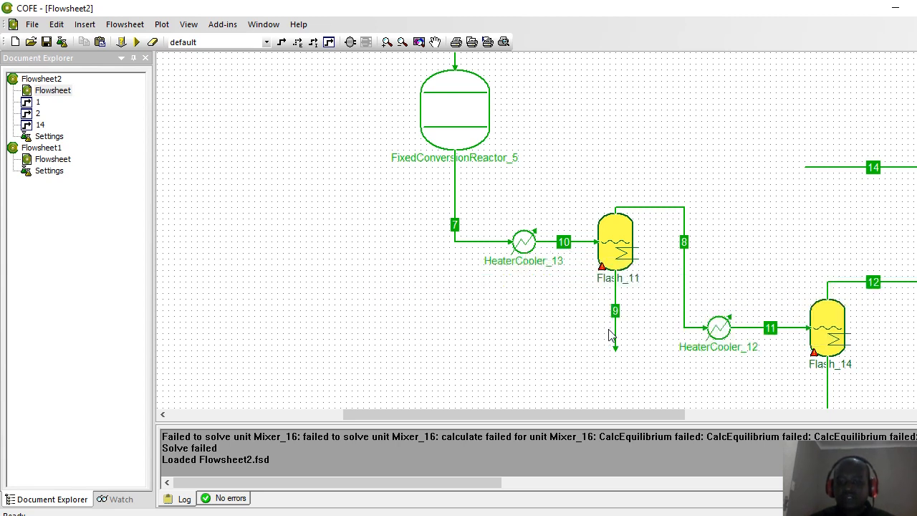
{"action": "mouse_move", "coordinate": [618, 333]}
{"action": "left_click_drag", "start_coordinate": [516, 416], "coordinate": [606, 433]}
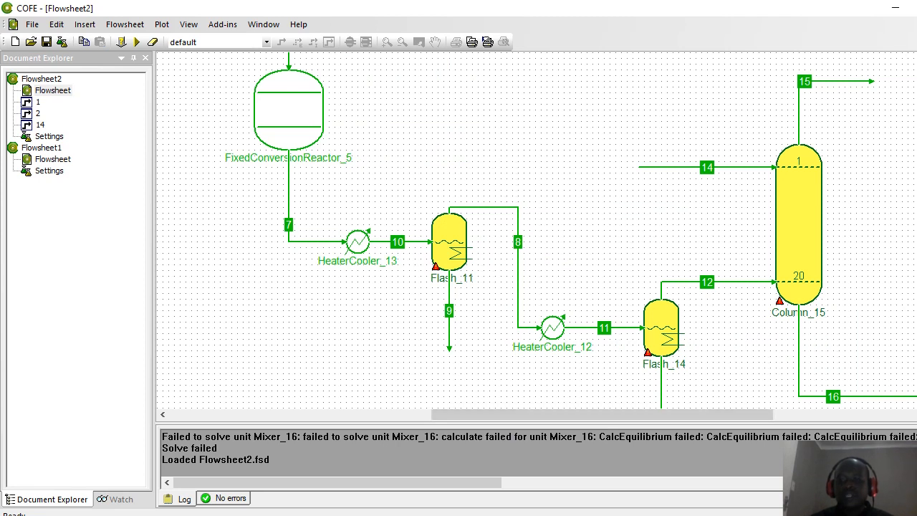
{"action": "scroll", "coordinate": [901, 145], "scroll_direction": "down", "scroll_amount": 3}
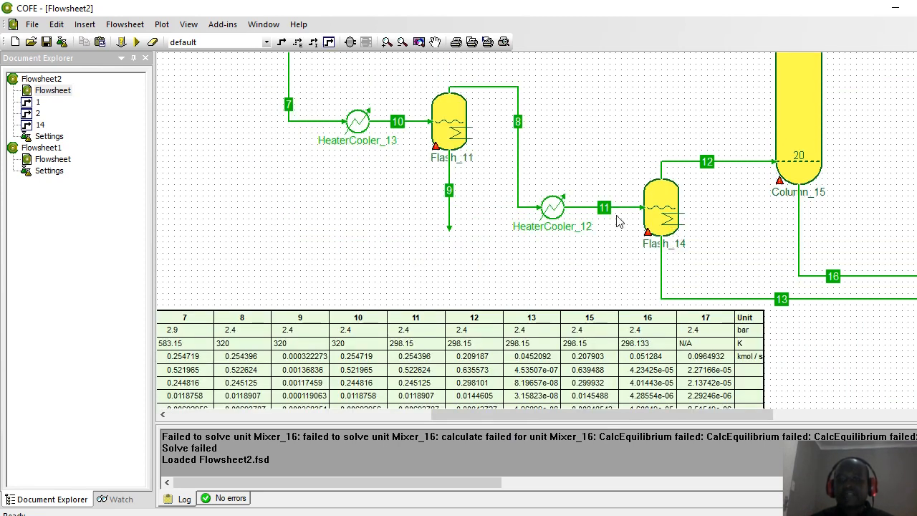
{"action": "mouse_move", "coordinate": [557, 212]}
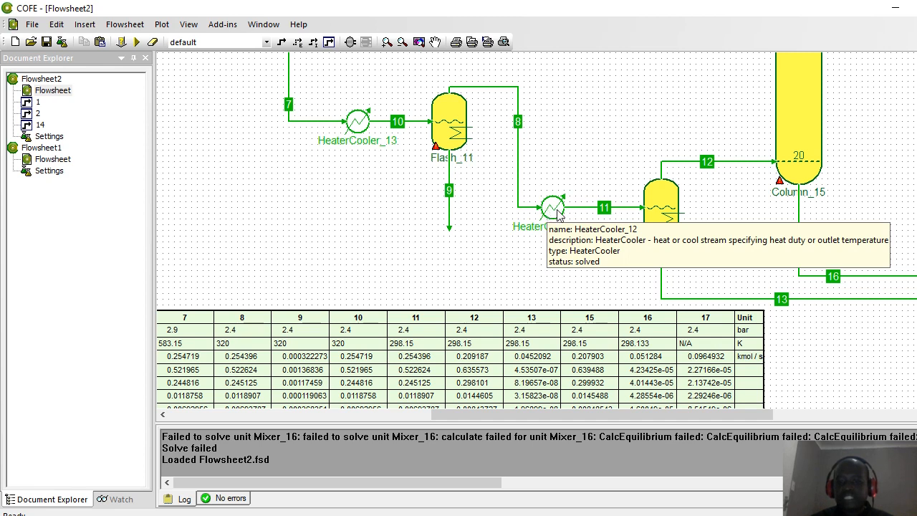
{"action": "mouse_move", "coordinate": [605, 208]}
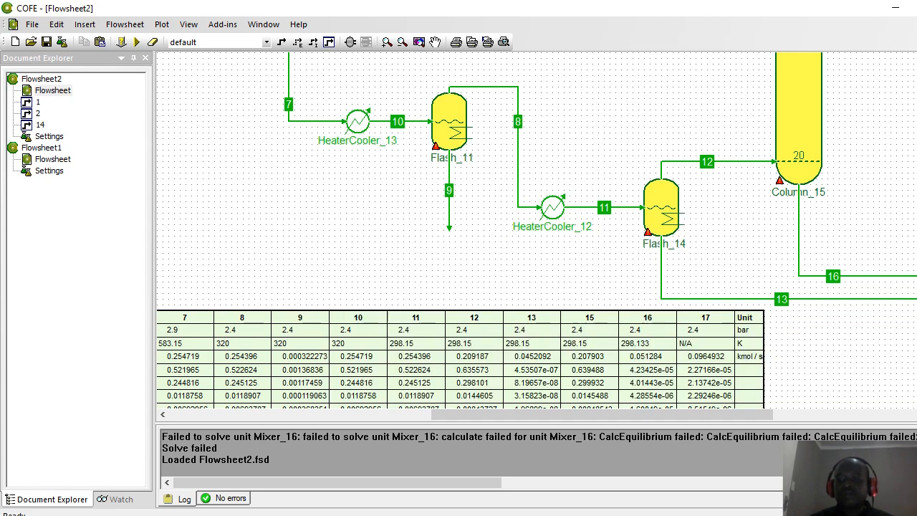
{"action": "scroll", "coordinate": [536, 229], "scroll_direction": "up", "scroll_amount": 5}
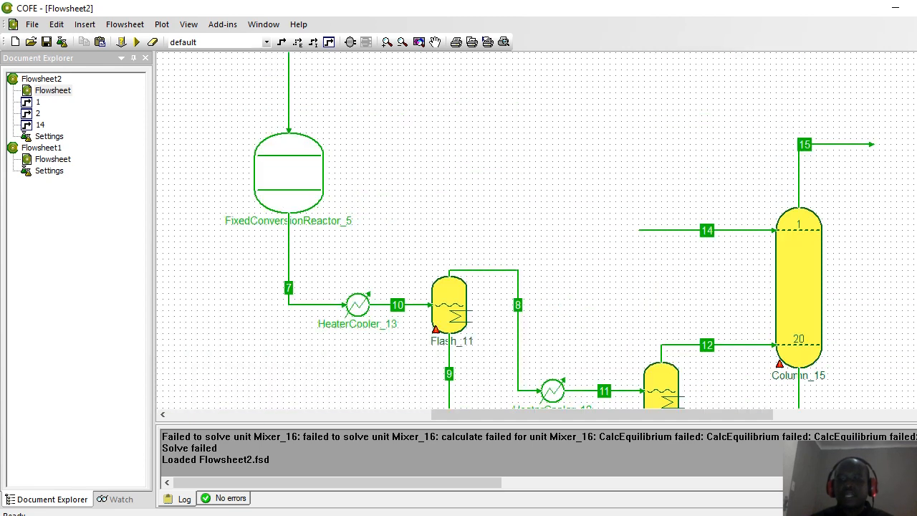
{"action": "scroll", "coordinate": [536, 230], "scroll_direction": "down", "scroll_amount": 5}
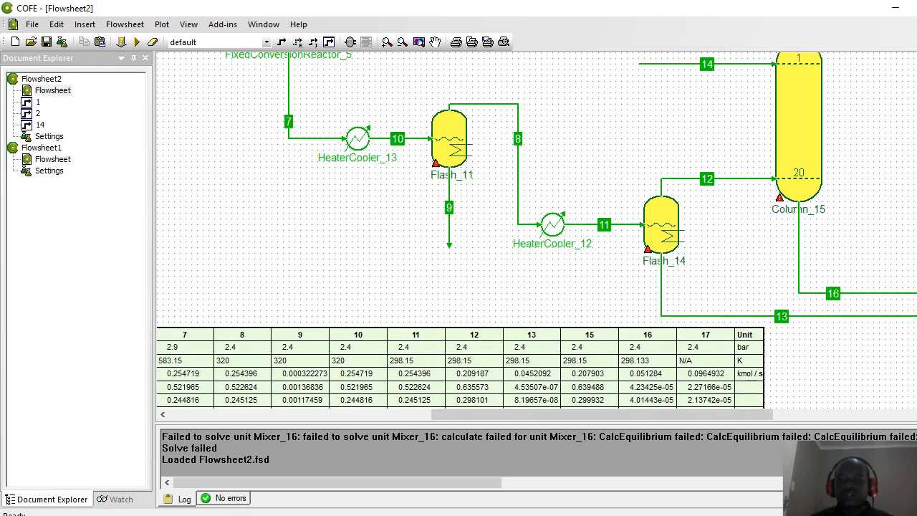
{"action": "scroll", "coordinate": [536, 229], "scroll_direction": "down", "scroll_amount": 3}
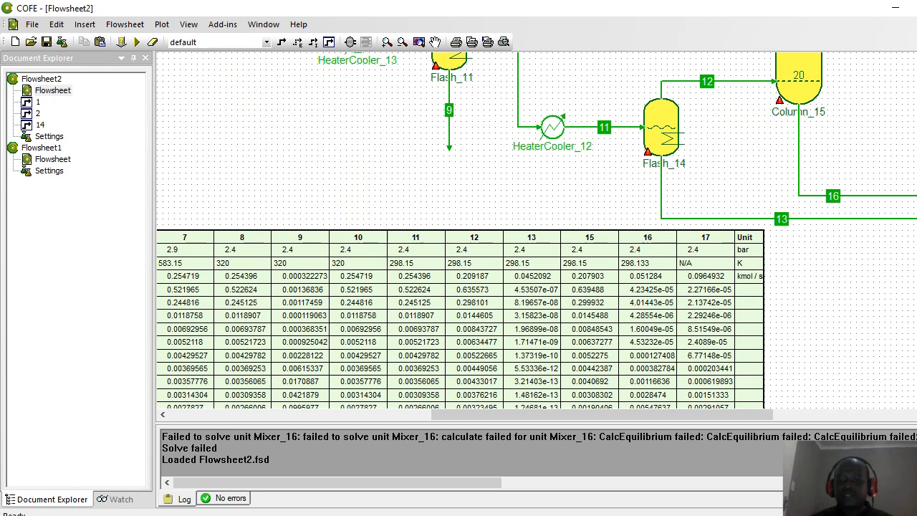
{"action": "scroll", "coordinate": [535, 229], "scroll_direction": "up", "scroll_amount": 1}
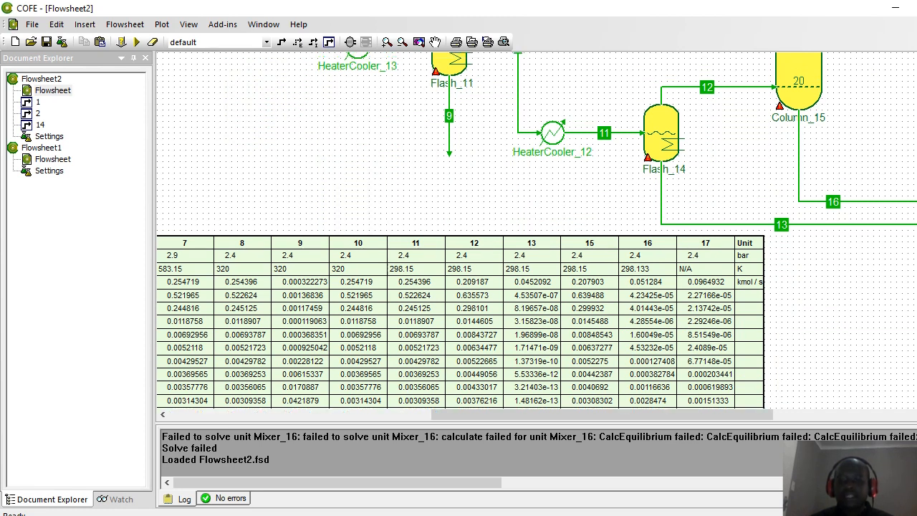
{"action": "scroll", "coordinate": [536, 229], "scroll_direction": "up", "scroll_amount": 5}
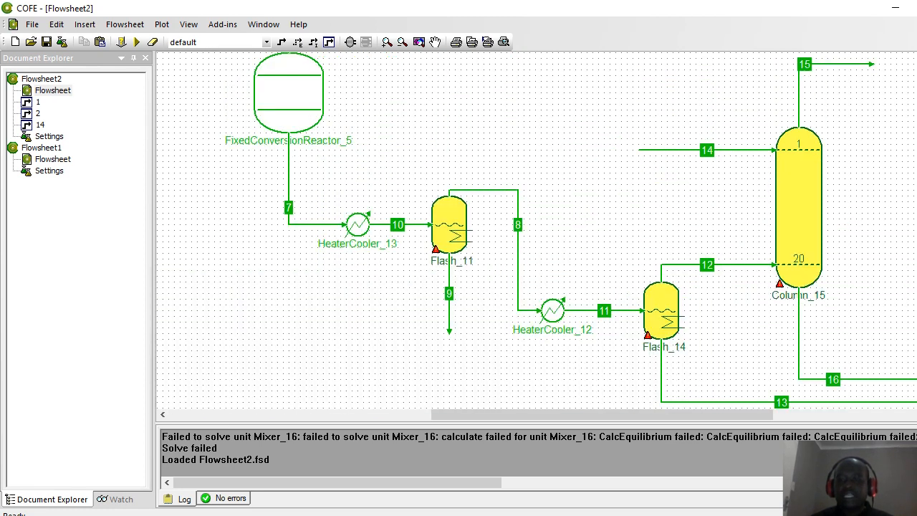
{"action": "mouse_move", "coordinate": [668, 156]}
{"action": "scroll", "coordinate": [688, 403], "scroll_direction": "down", "scroll_amount": 5}
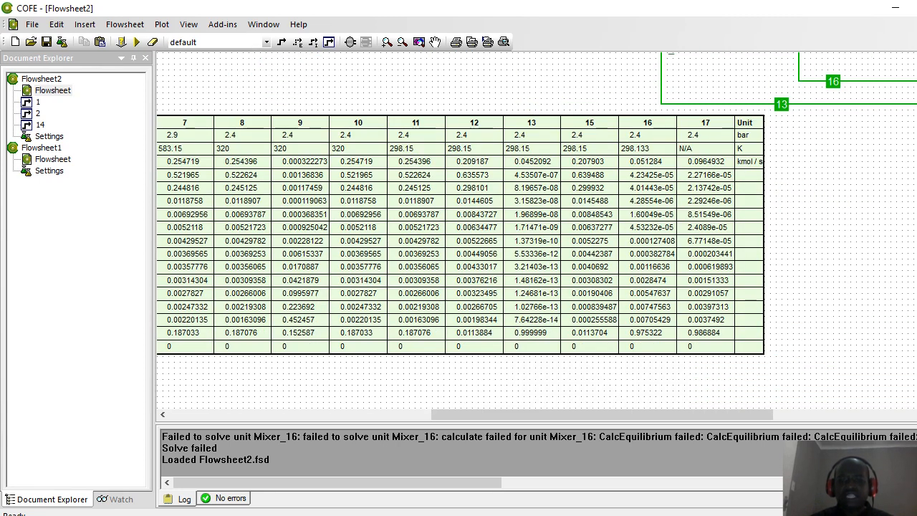
{"action": "left_click_drag", "start_coordinate": [673, 407], "coordinate": [471, 464]}
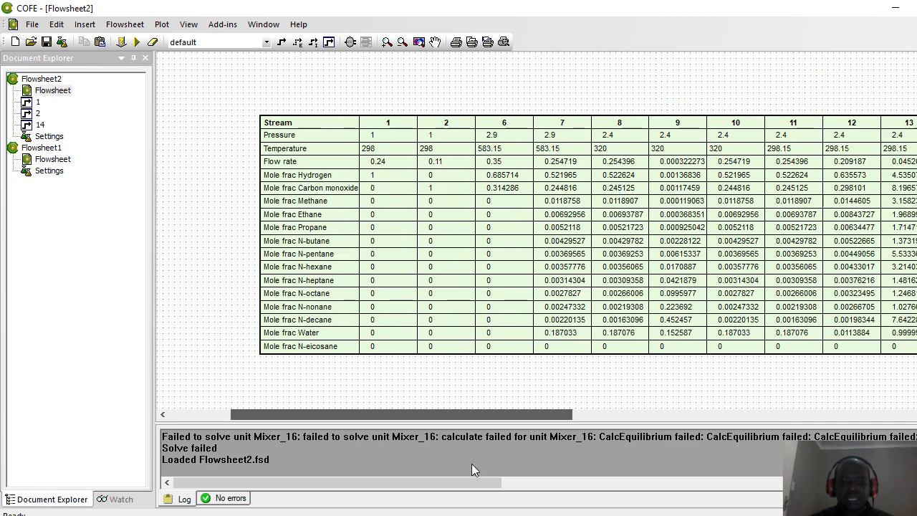
{"action": "left_click_drag", "start_coordinate": [471, 464], "coordinate": [726, 445]}
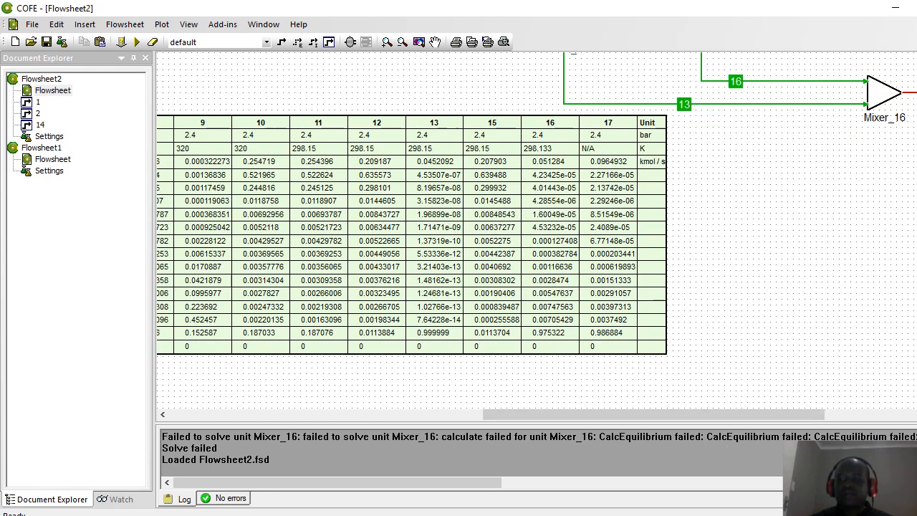
{"action": "scroll", "coordinate": [537, 228], "scroll_direction": "up", "scroll_amount": 5}
{"action": "scroll", "coordinate": [714, 339], "scroll_direction": "down", "scroll_amount": 1}
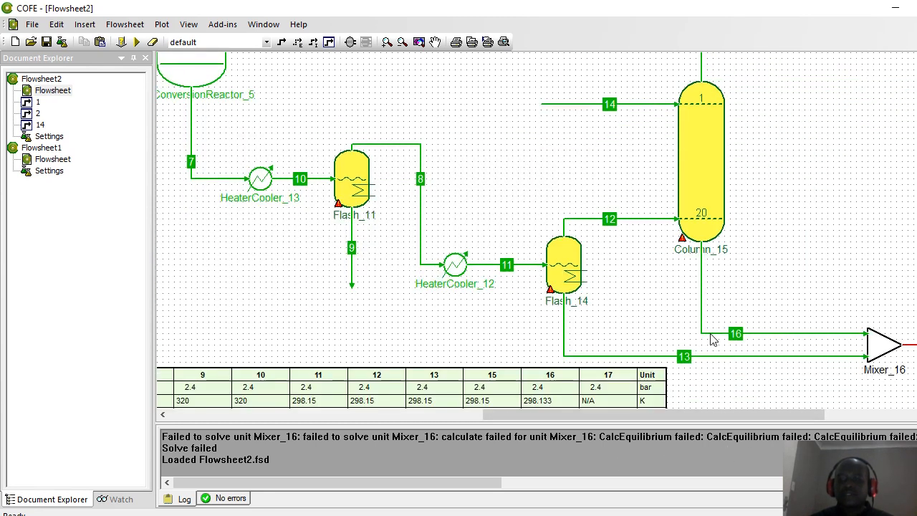
{"action": "left_click_drag", "start_coordinate": [706, 416], "coordinate": [777, 416]}
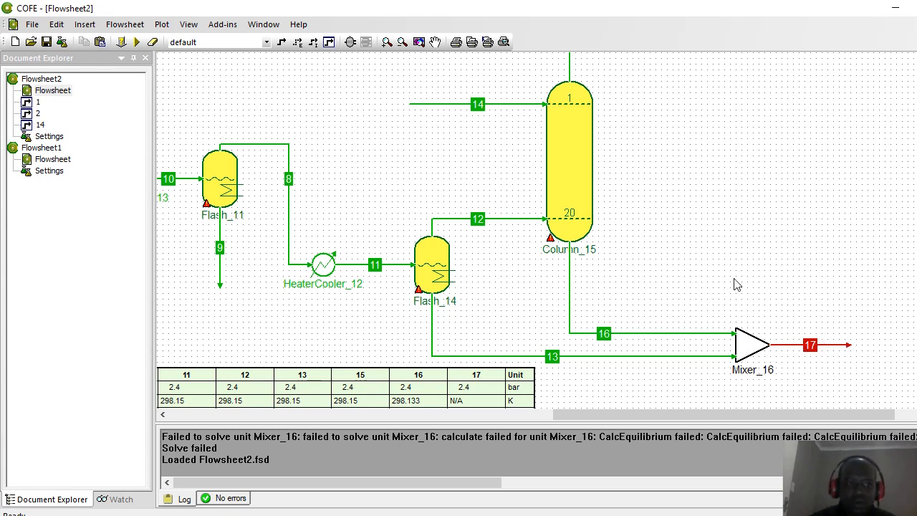
{"action": "left_click_drag", "start_coordinate": [706, 421], "coordinate": [373, 421]}
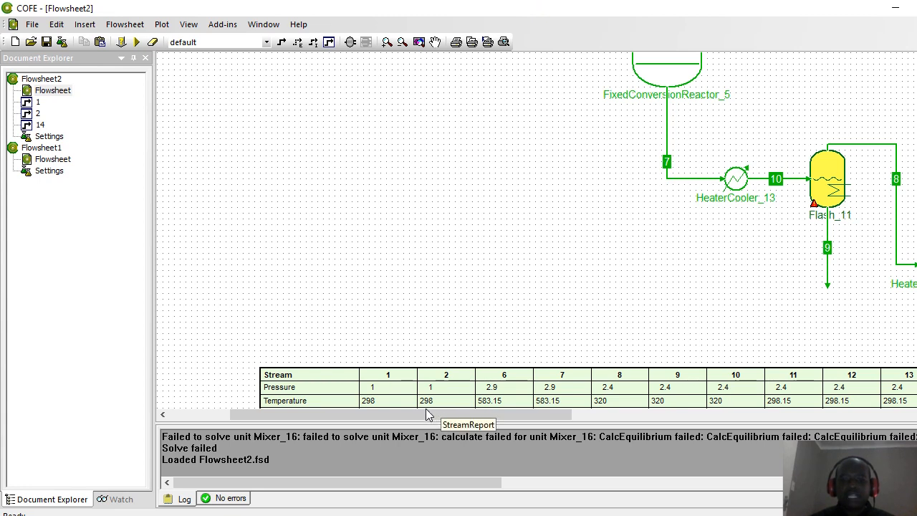
{"action": "left_click_drag", "start_coordinate": [425, 421], "coordinate": [483, 421]}
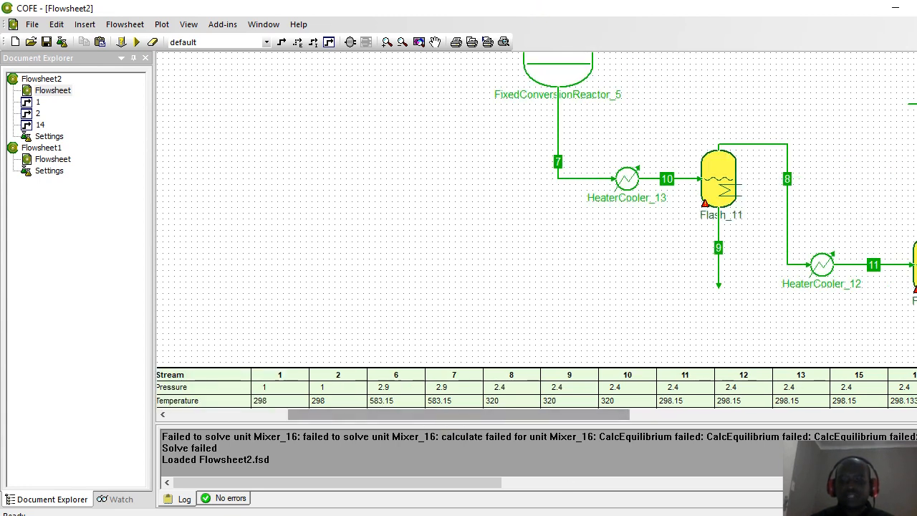
{"action": "left_click", "coordinate": [654, 515]}
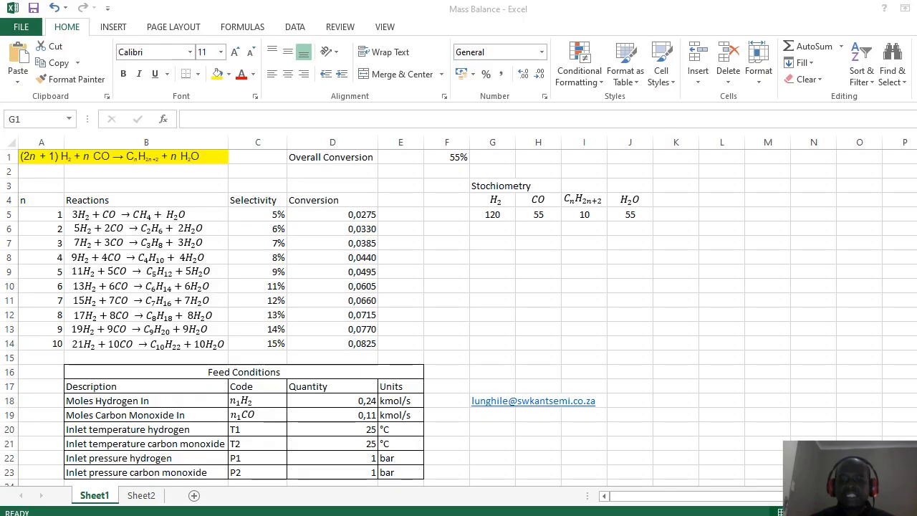
{"action": "left_click", "coordinate": [30, 373]}
{"action": "key", "text": "Up"}
{"action": "key", "text": "Up"}
{"action": "key", "text": "Up"}
{"action": "key", "text": "Up"}
{"action": "key", "text": "Up"}
{"action": "key", "text": "Up"}
{"action": "key", "text": "Up"}
{"action": "key", "text": "Up"}
{"action": "key", "text": "Up"}
{"action": "key", "text": "Up"}
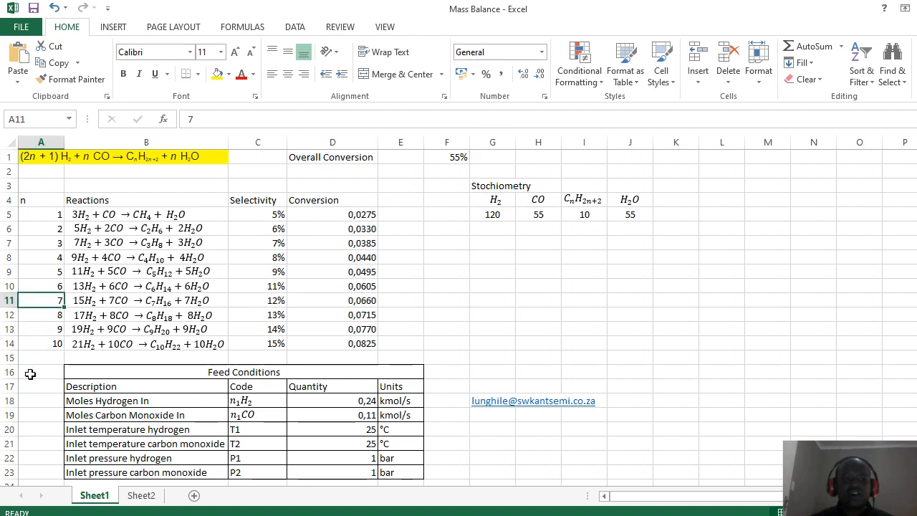
{"action": "key", "text": "Up"}
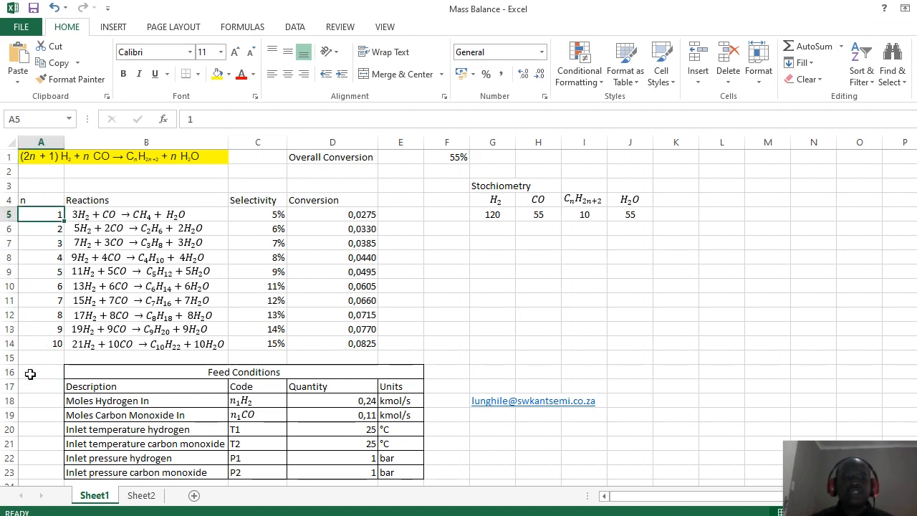
{"action": "key", "text": "Down"}
{"action": "key", "text": "Down"}
{"action": "key", "text": "Down"}
{"action": "key", "text": "Up"}
{"action": "key", "text": "Right"}
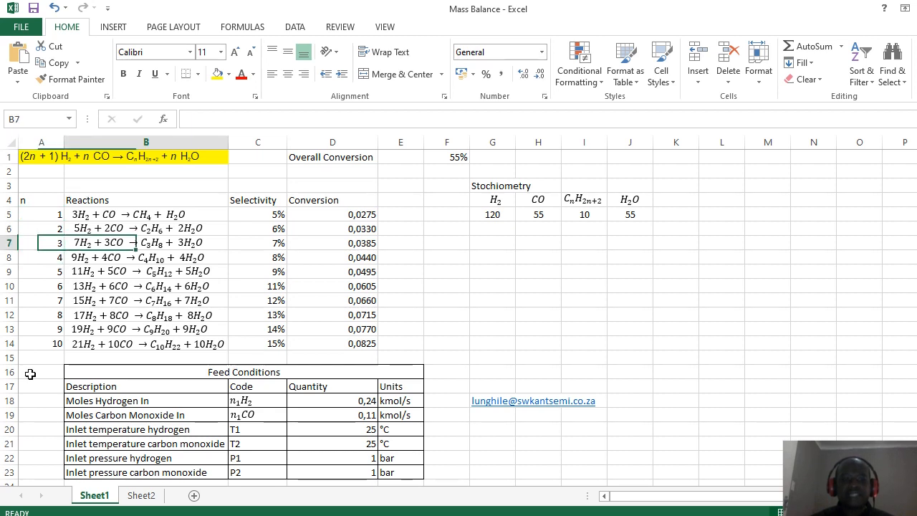
{"action": "key", "text": "Right"}
{"action": "key", "text": "Left"}
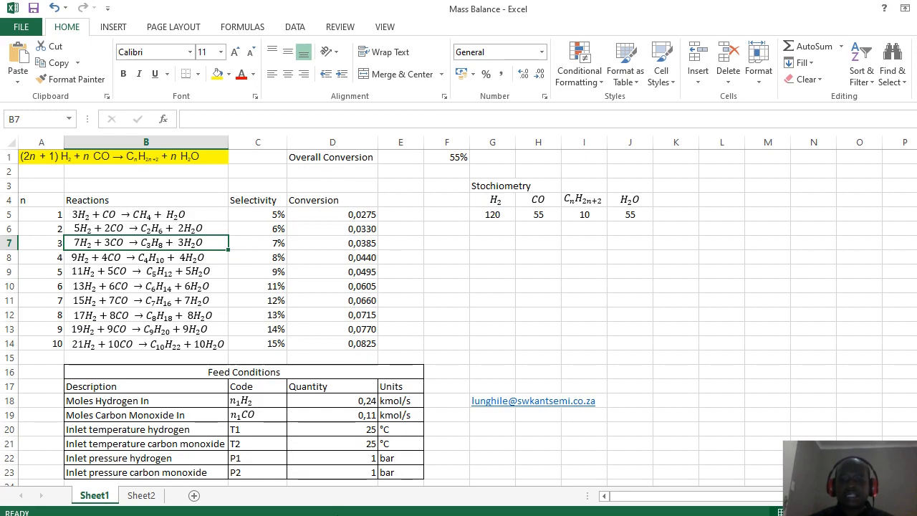
{"action": "left_click", "coordinate": [720, 515]}
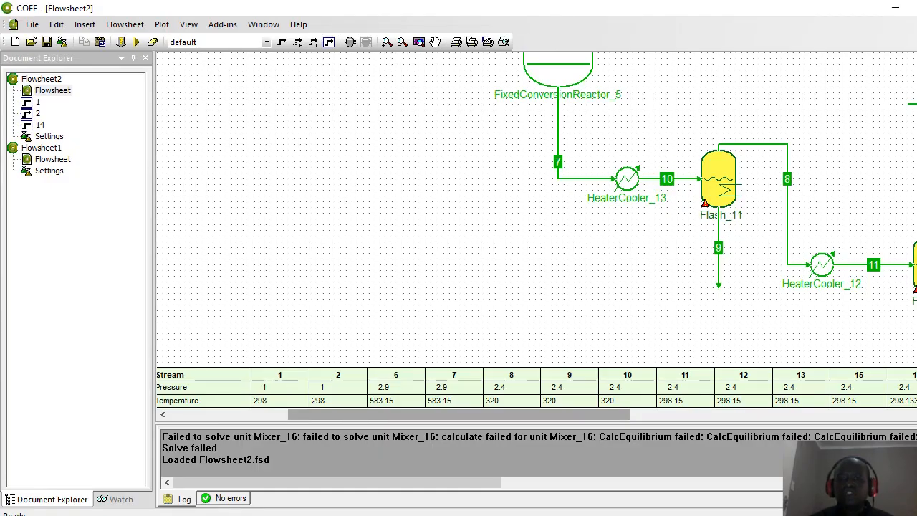
Step: Open Flowsheet1's empty flowsheet canvas from the Document Explorer
{"action": "mouse_move", "coordinate": [622, 196]}
{"action": "left_click_drag", "start_coordinate": [450, 417], "coordinate": [388, 418]}
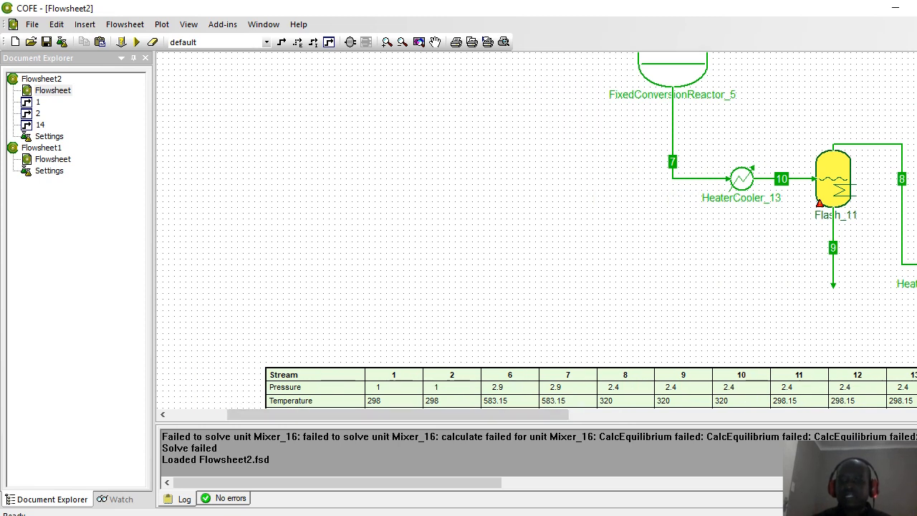
{"action": "scroll", "coordinate": [537, 229], "scroll_direction": "up", "scroll_amount": 5}
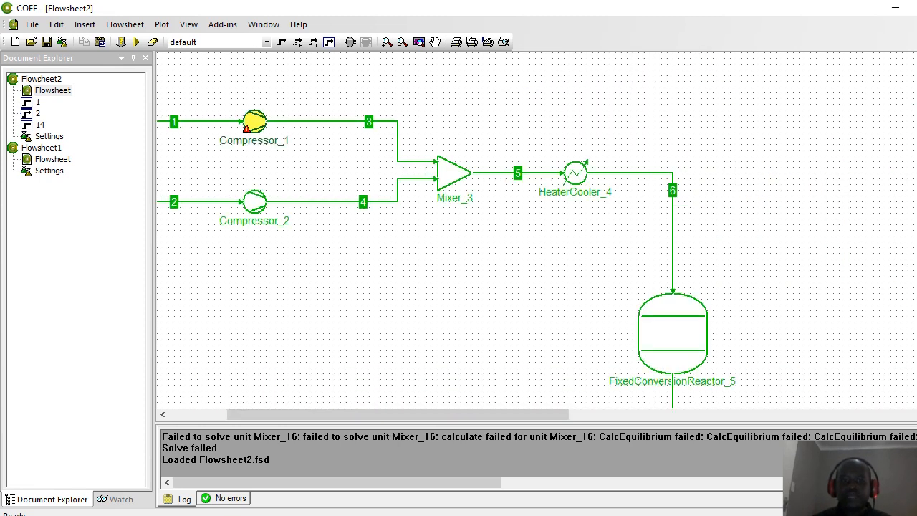
{"action": "double_click", "coordinate": [46, 160]}
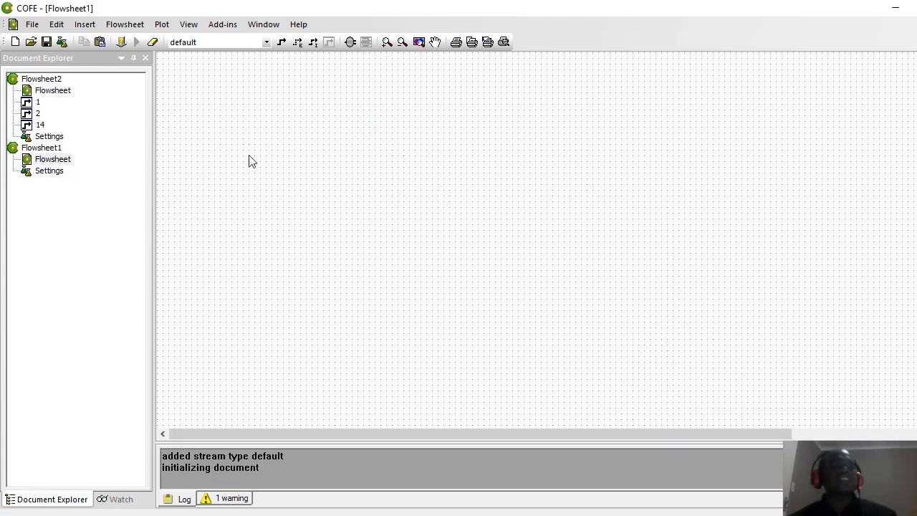
Step: Create a new TEA property package in Flowsheet1's settings
{"action": "left_click", "coordinate": [61, 44]}
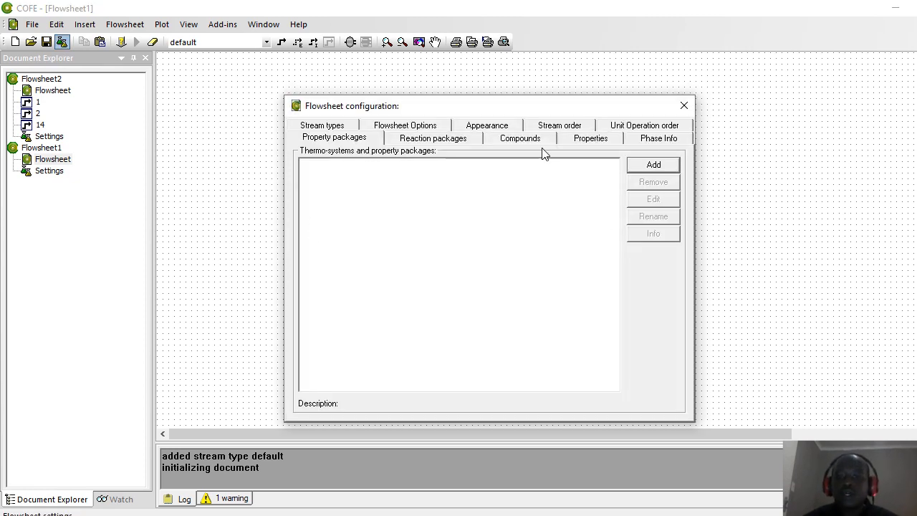
{"action": "left_click", "coordinate": [654, 167]}
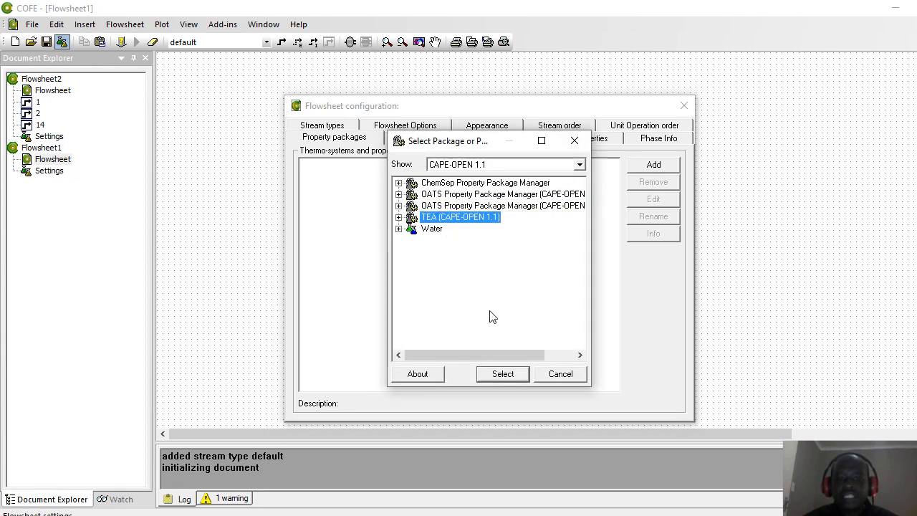
{"action": "left_click", "coordinate": [492, 376]}
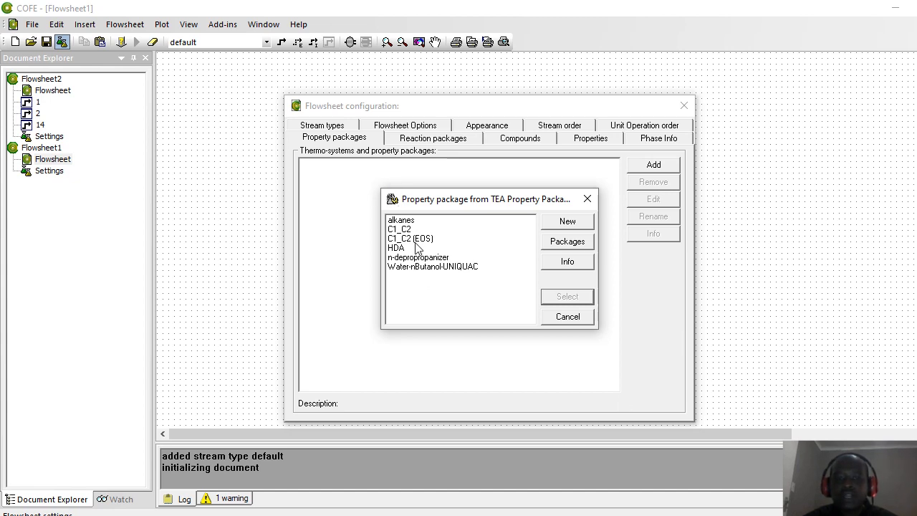
{"action": "left_click", "coordinate": [570, 227]}
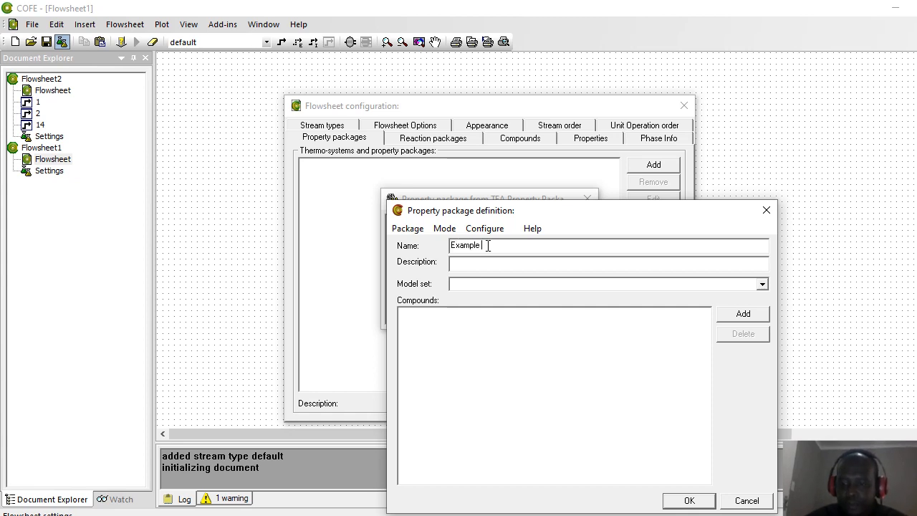
Step: Name the package Example 2020-06-16, described as June 16th Youth Simulation
{"action": "left_click", "coordinate": [487, 245]}
{"action": "type", "text": "Example 2020-06-16"}
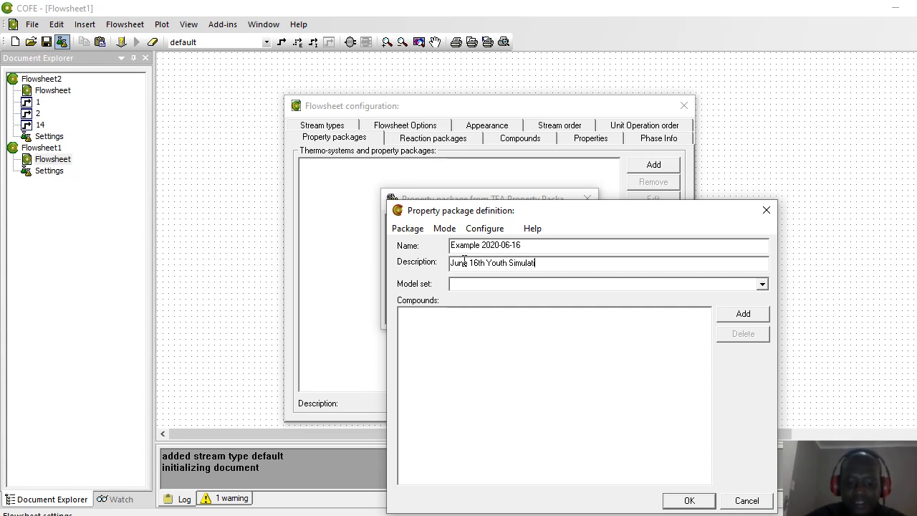
{"action": "type", "text": "on"}
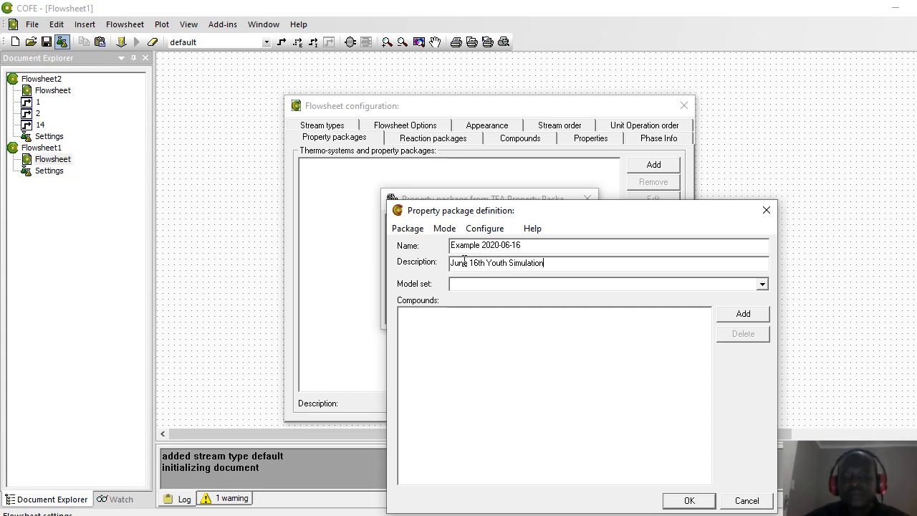
Step: Choose the Peng Robinson model set and add Methane (CH4) as a compound
{"action": "left_click", "coordinate": [764, 284]}
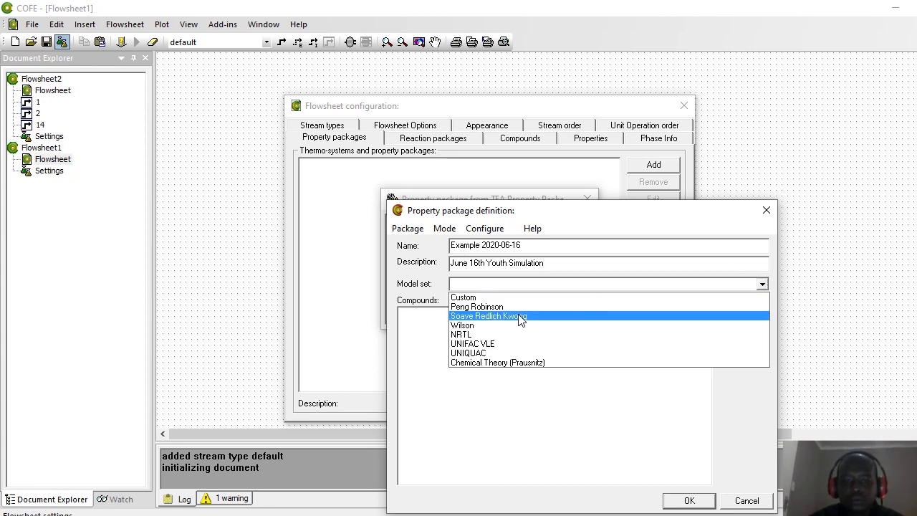
{"action": "left_click", "coordinate": [508, 306]}
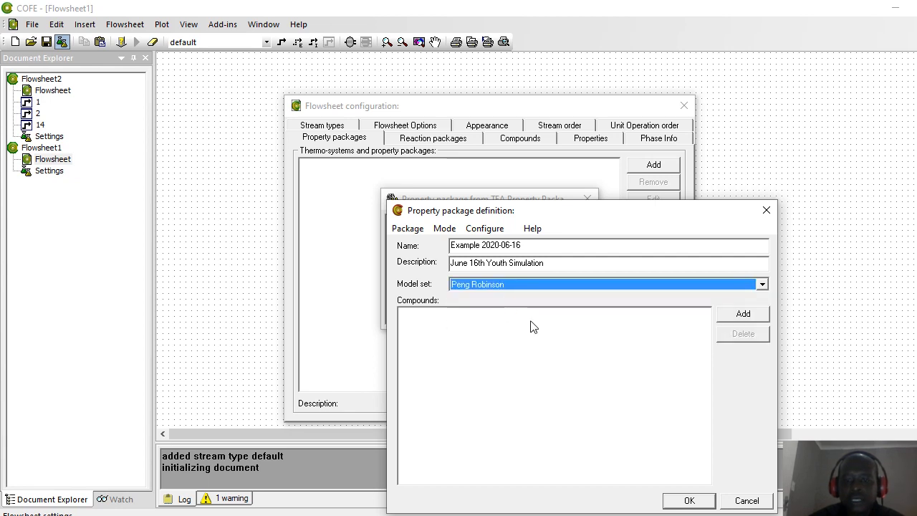
{"action": "left_click", "coordinate": [735, 313]}
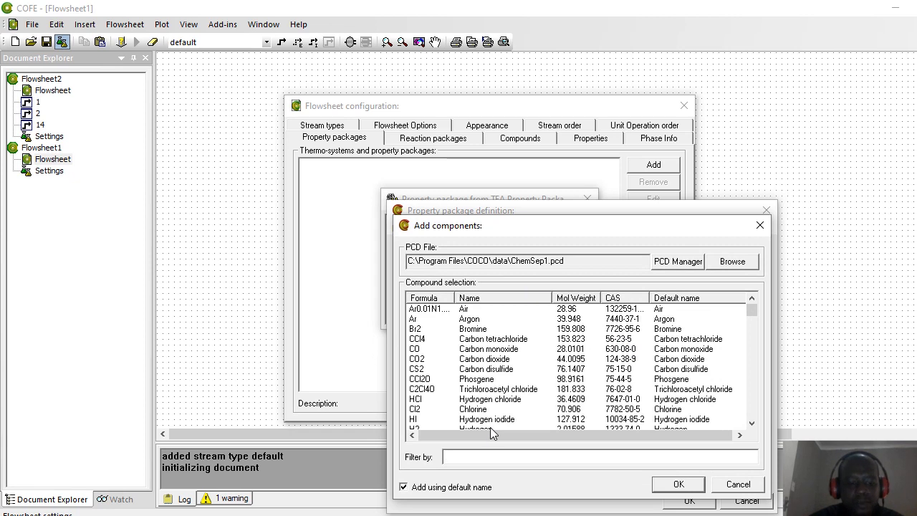
{"action": "type", "text": "CH$"}
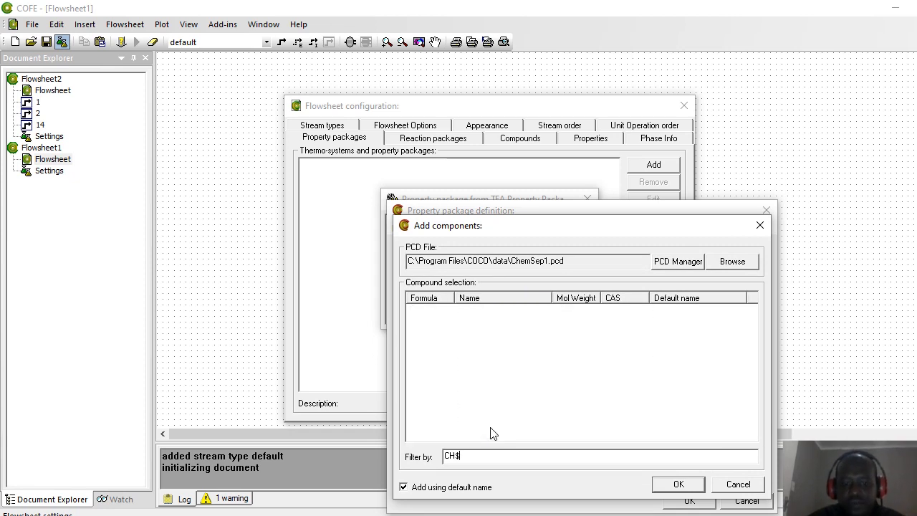
{"action": "key", "text": "BackSpace"}
{"action": "type", "text": "4"}
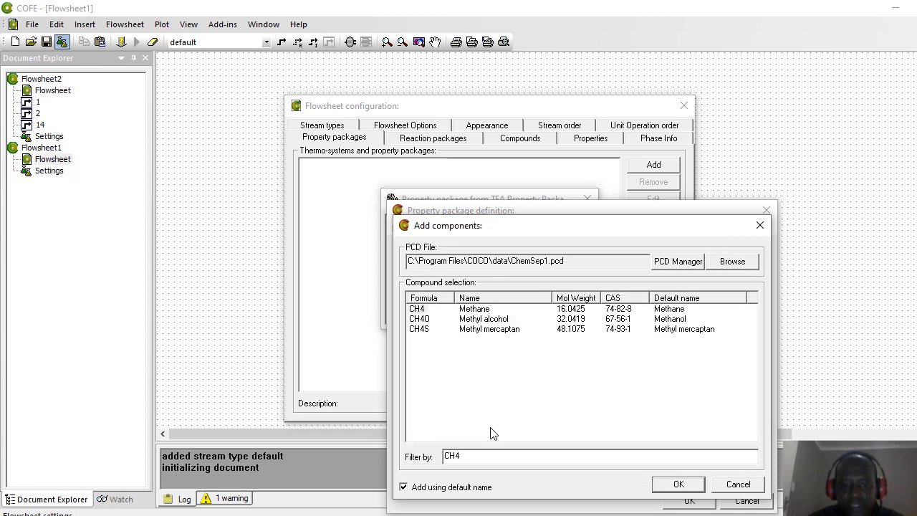
{"action": "double_click", "coordinate": [418, 309]}
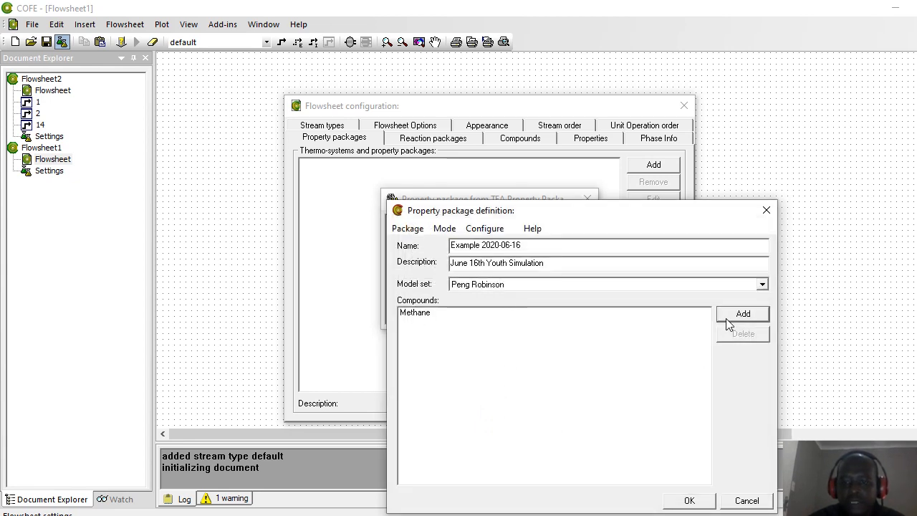
Step: Add Ethane (C2H6) and Propane (C3H8) to the package's compounds
{"action": "left_click", "coordinate": [737, 314]}
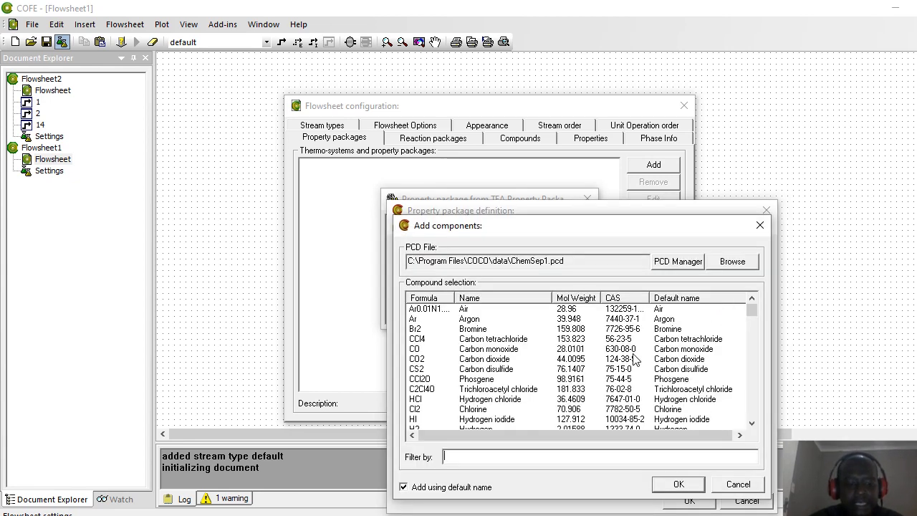
{"action": "type", "text": "C2H"}
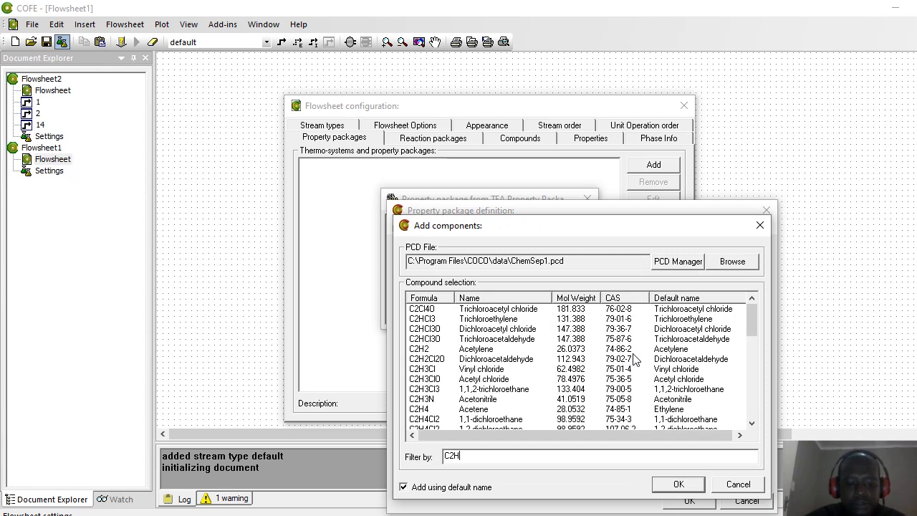
{"action": "type", "text": "6"}
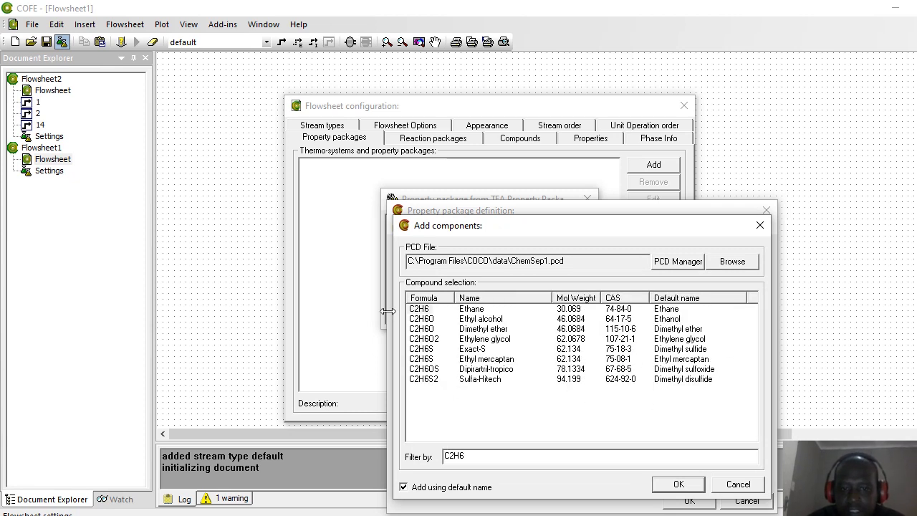
{"action": "left_click", "coordinate": [418, 310]}
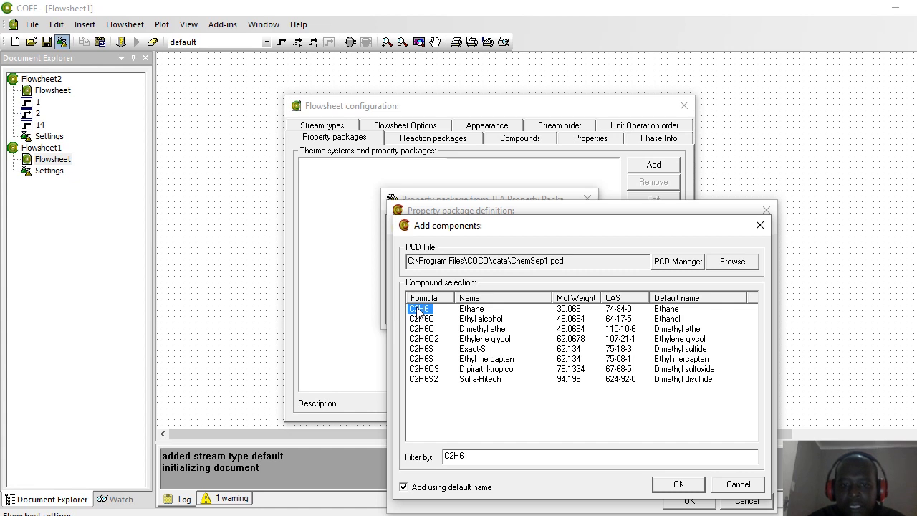
{"action": "double_click", "coordinate": [418, 311]}
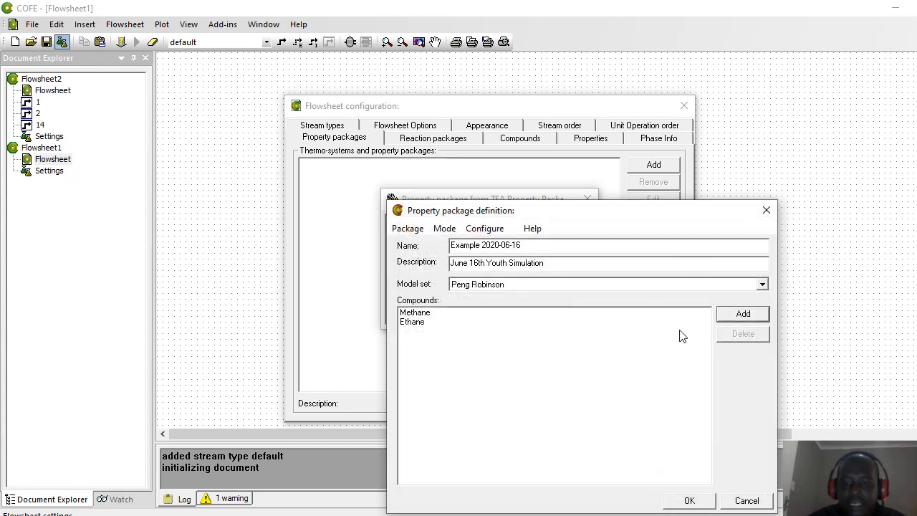
{"action": "left_click", "coordinate": [729, 313]}
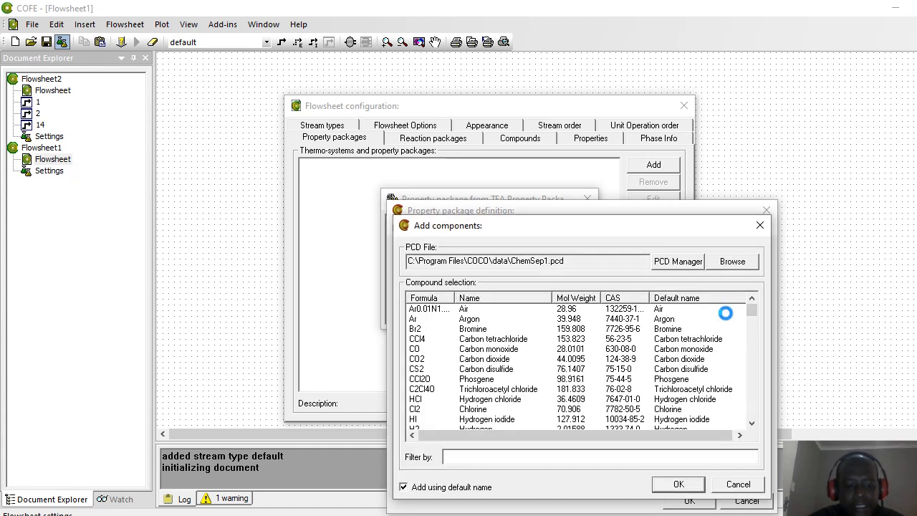
{"action": "type", "text": "C3H"}
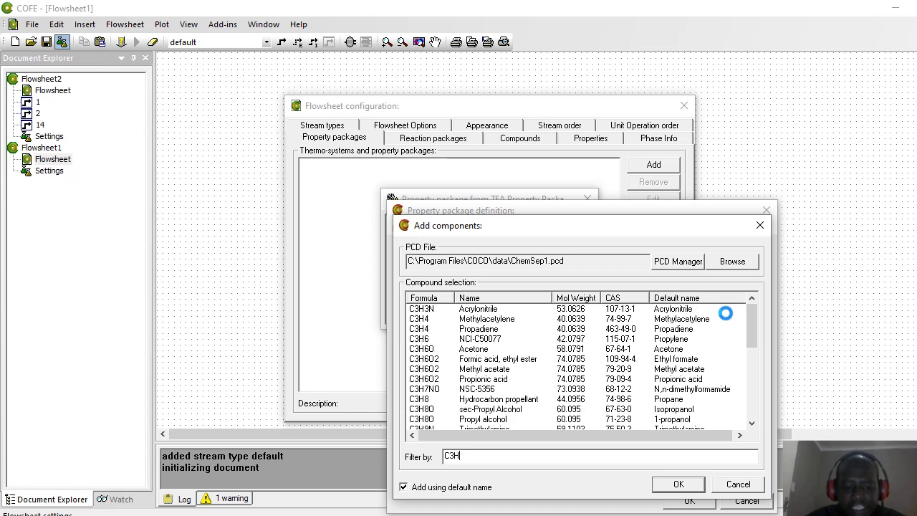
{"action": "type", "text": "8"}
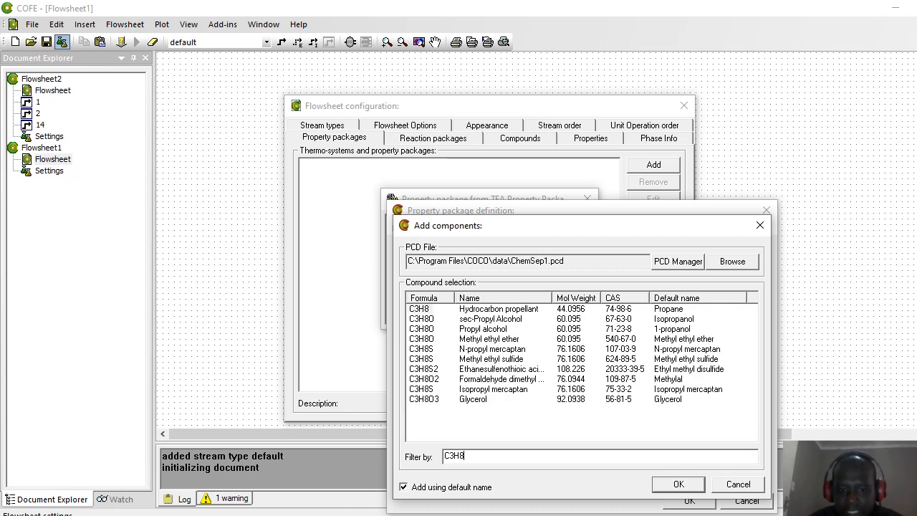
{"action": "double_click", "coordinate": [417, 313]}
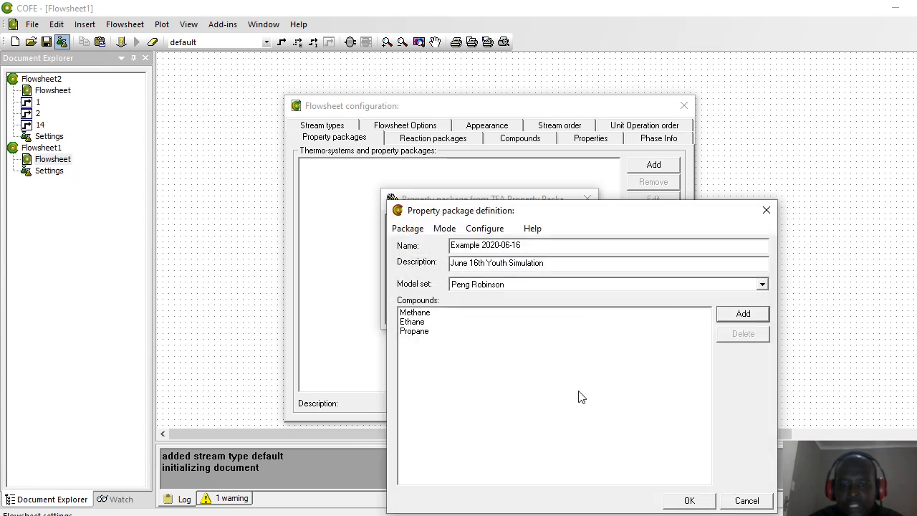
{"action": "left_click", "coordinate": [742, 314]}
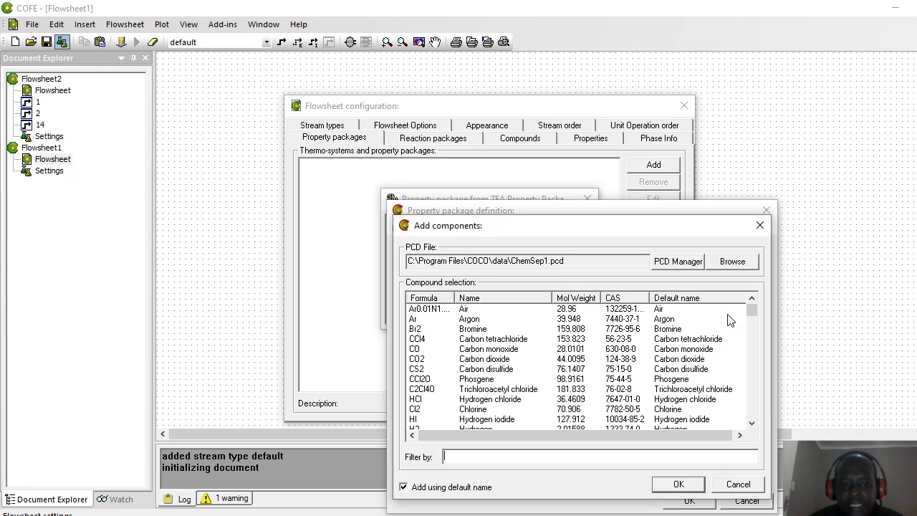
Step: Add Water (H2O) and Carbon monoxide to the package's compounds
{"action": "type", "text": "H2"}
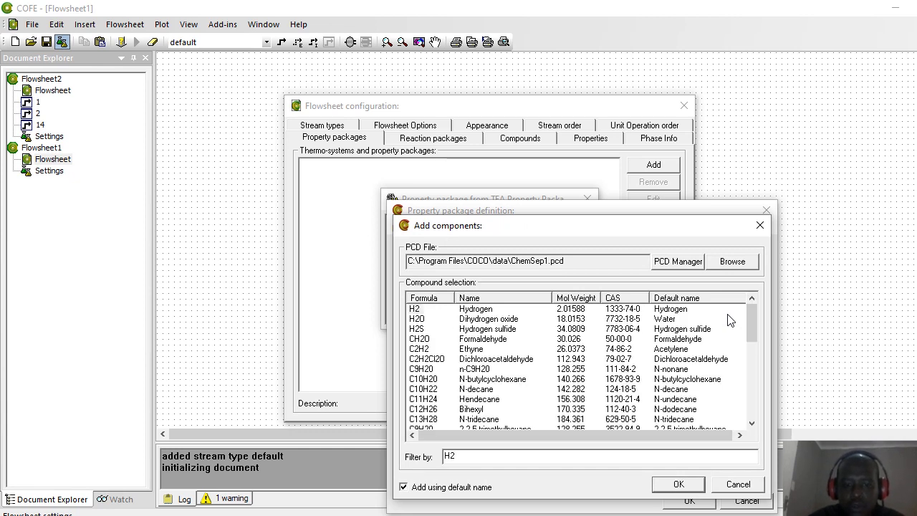
{"action": "type", "text": "o"}
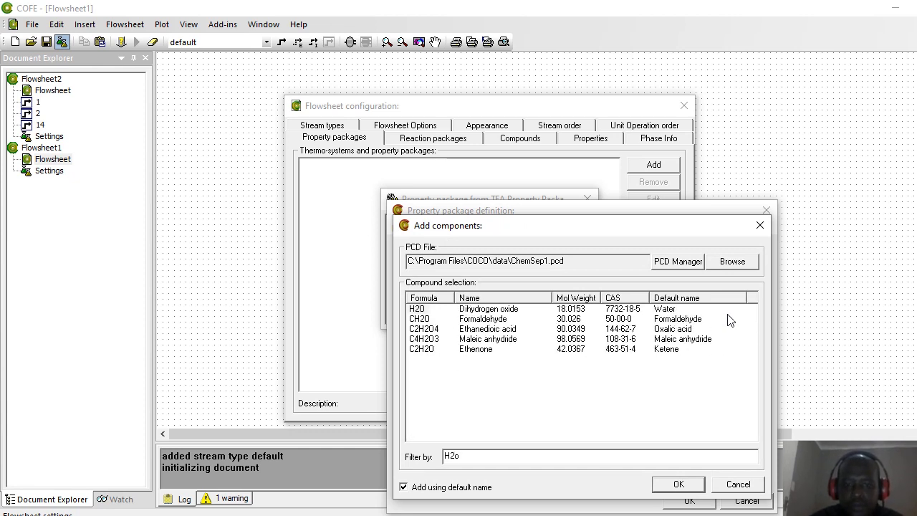
{"action": "key", "text": "BackSpace"}
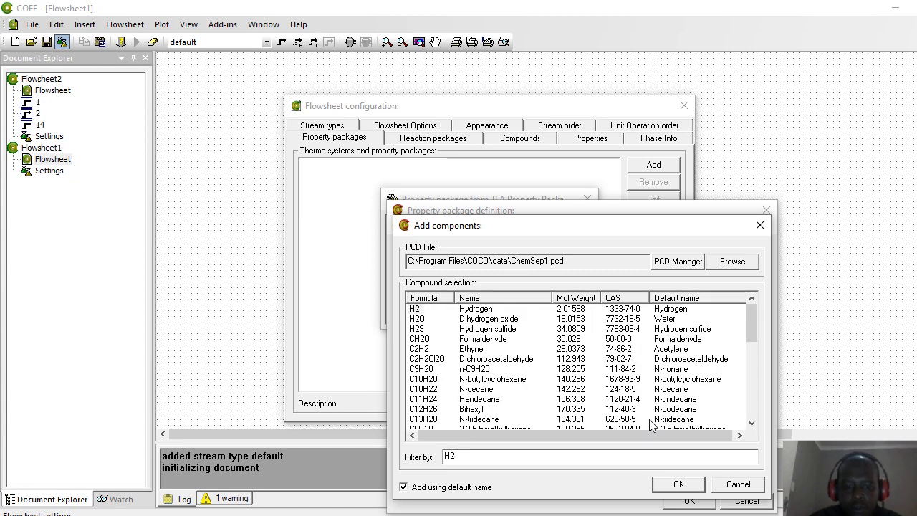
{"action": "type", "text": "O"}
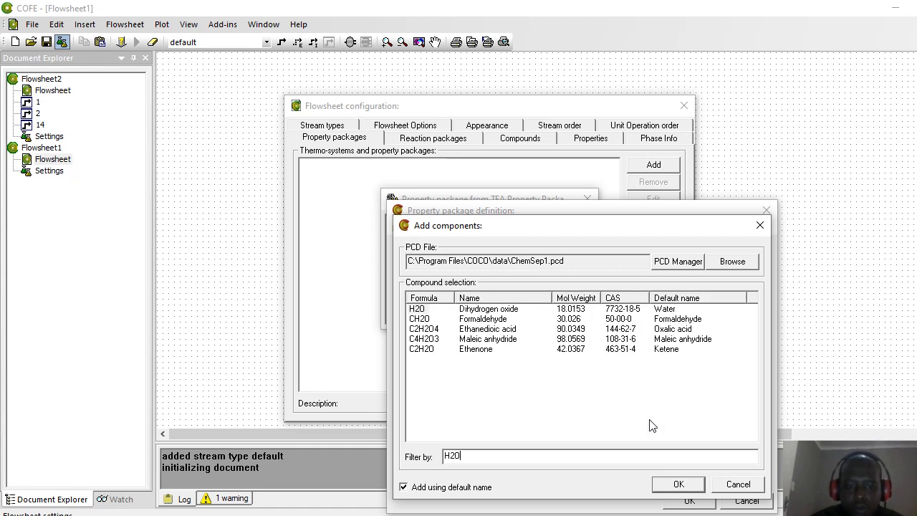
{"action": "double_click", "coordinate": [419, 310]}
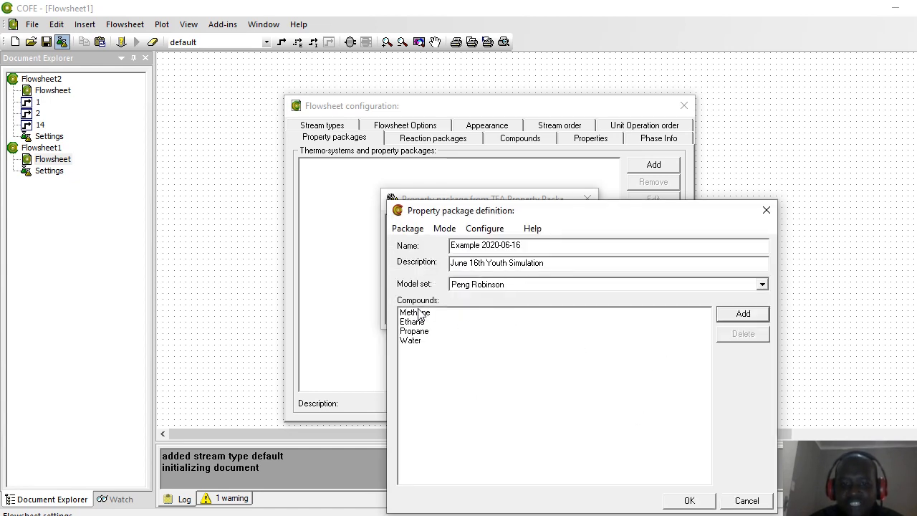
{"action": "left_click", "coordinate": [742, 316]}
{"action": "type", "text": "C"}
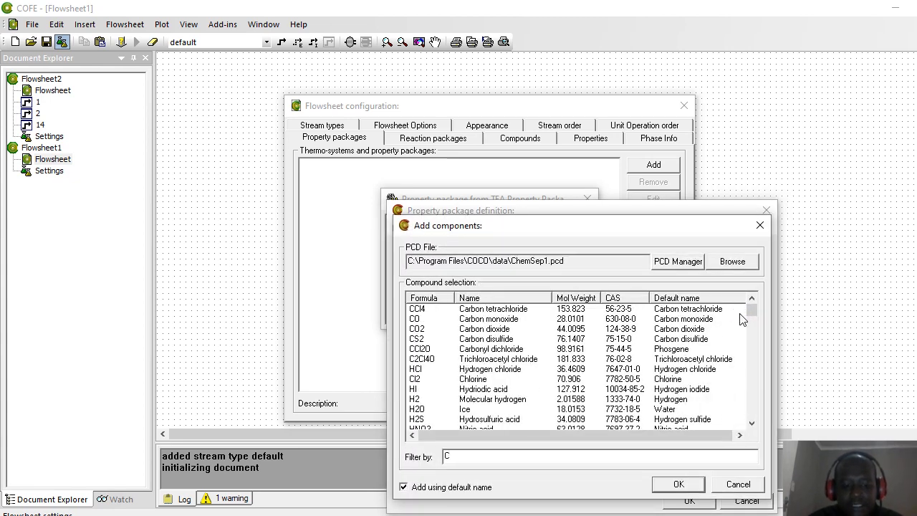
{"action": "type", "text": "arbon"}
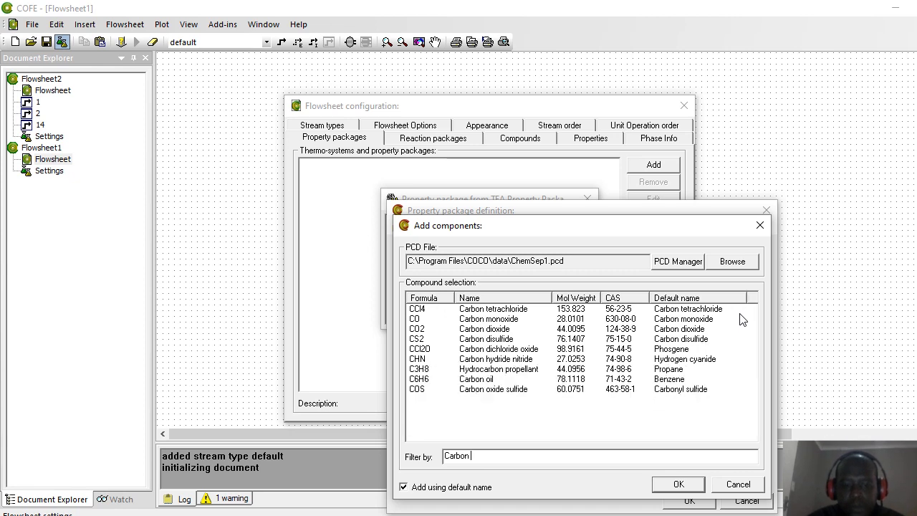
{"action": "type", "text": " Mono"}
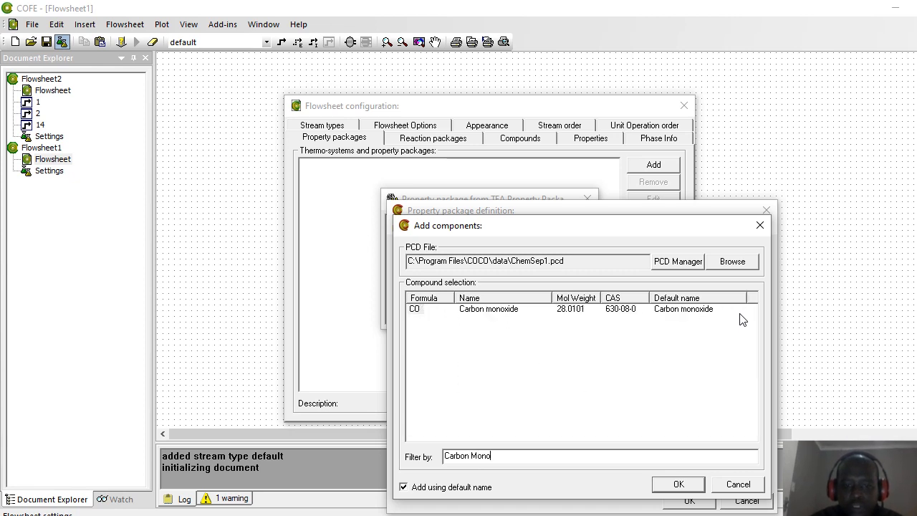
{"action": "double_click", "coordinate": [416, 309]}
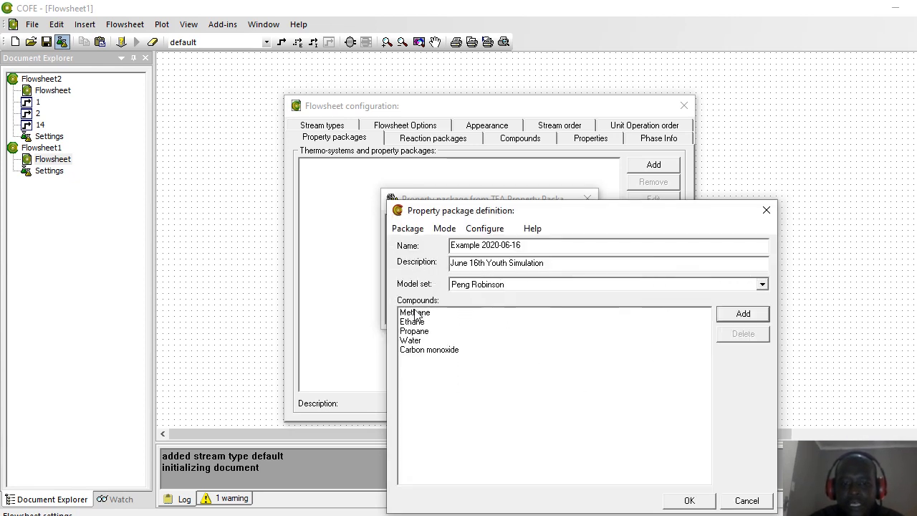
Step: Add Hydrogen (H2) and save the Example 2020-06-16 property package
{"action": "left_click", "coordinate": [742, 316]}
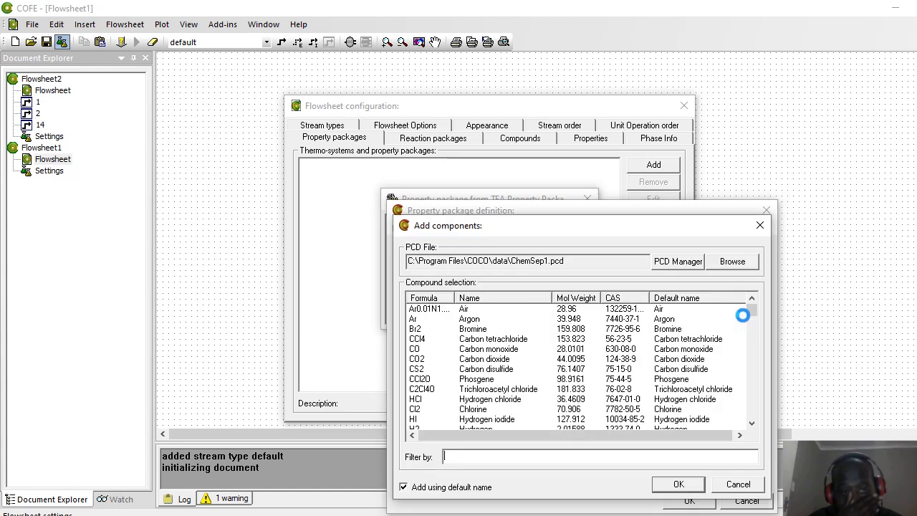
{"action": "type", "text": "H2"}
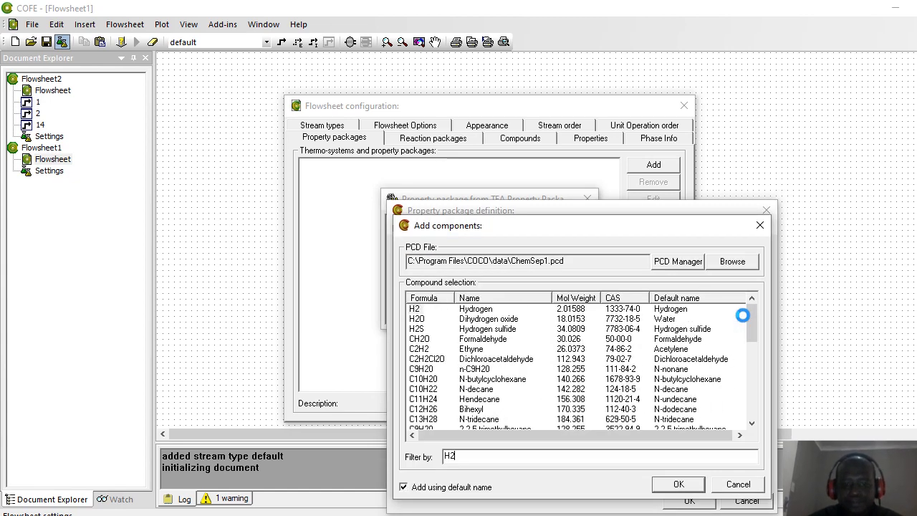
{"action": "double_click", "coordinate": [415, 308]}
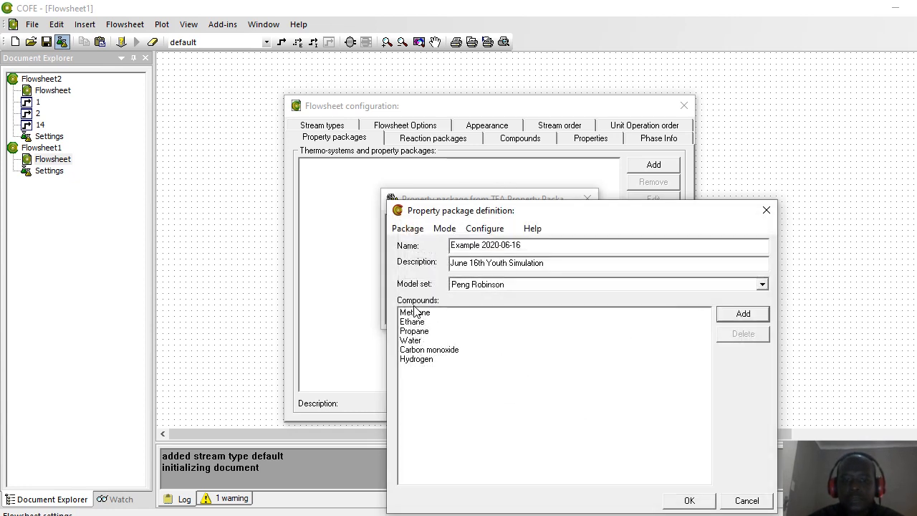
{"action": "left_click", "coordinate": [690, 499]}
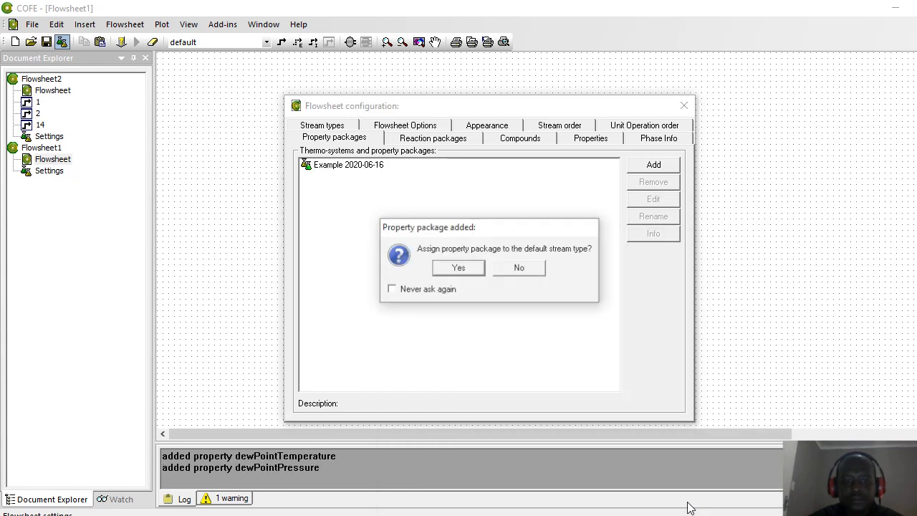
Step: Assign the package to the default stream type and draw material stream 1
{"action": "left_click", "coordinate": [449, 269]}
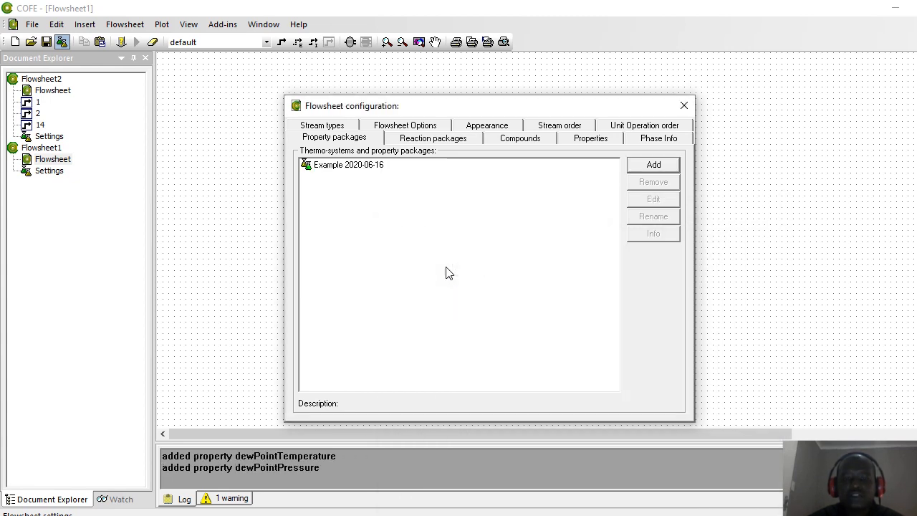
{"action": "left_click", "coordinate": [682, 107]}
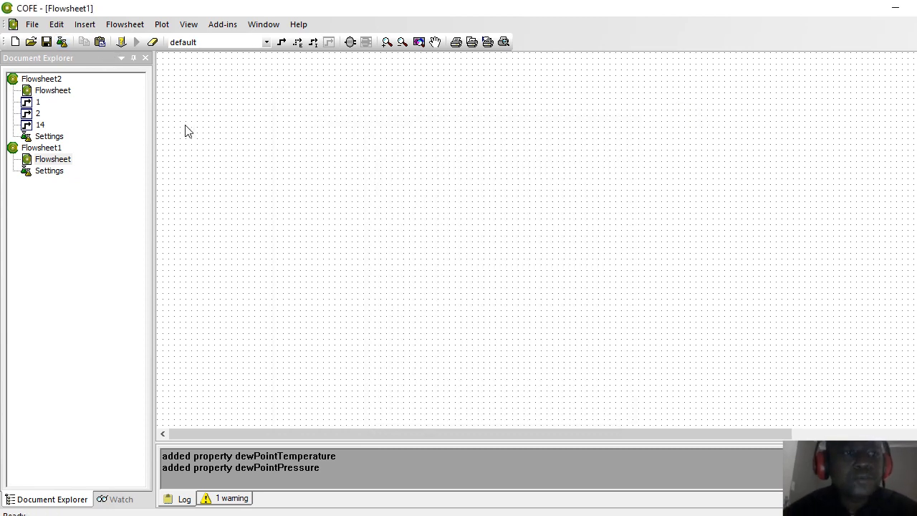
{"action": "left_click", "coordinate": [280, 44]}
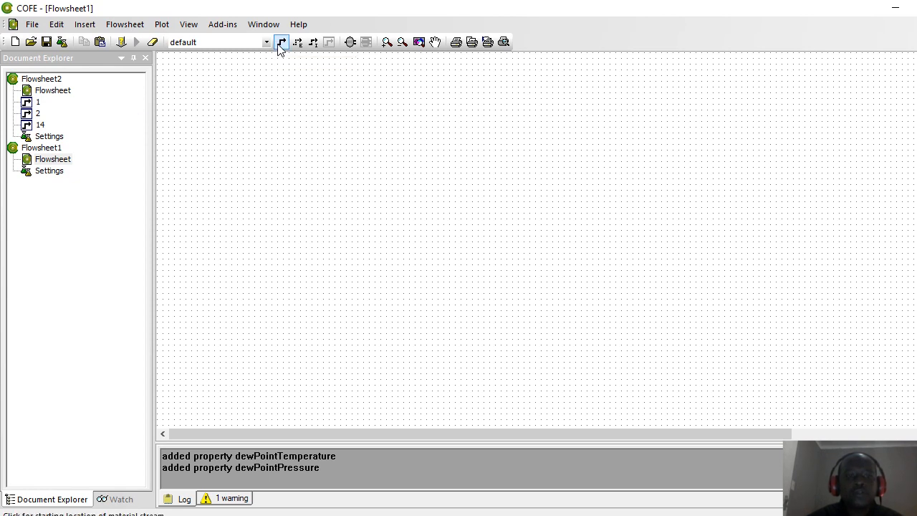
{"action": "left_click", "coordinate": [200, 105]}
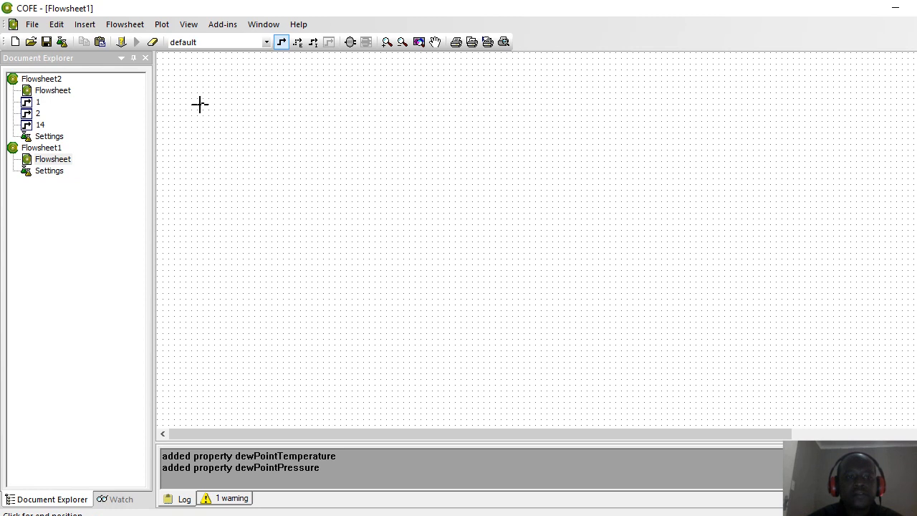
{"action": "left_click", "coordinate": [325, 104]}
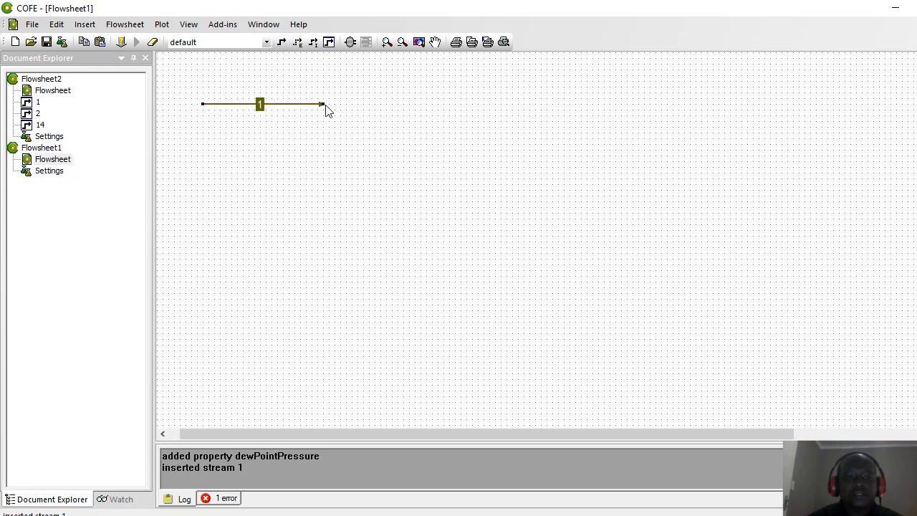
{"action": "left_click", "coordinate": [349, 42]}
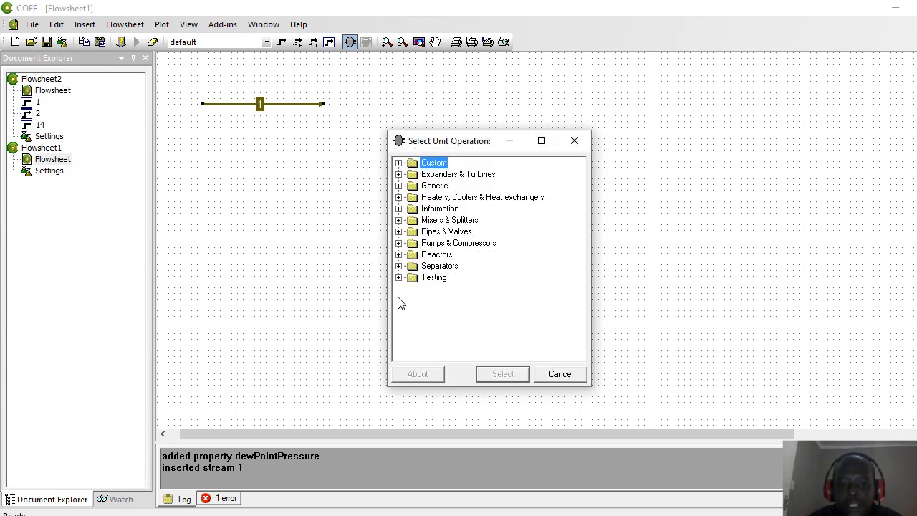
Step: Place Compressor_1 with stream 1 feeding its inlet, and start a second stream below
{"action": "left_click", "coordinate": [398, 243]}
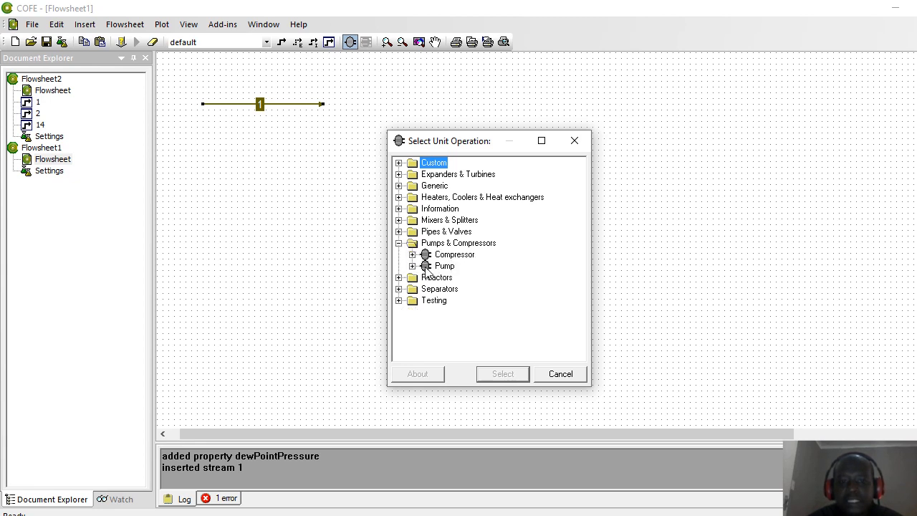
{"action": "left_click", "coordinate": [440, 256]}
{"action": "left_click", "coordinate": [501, 373]}
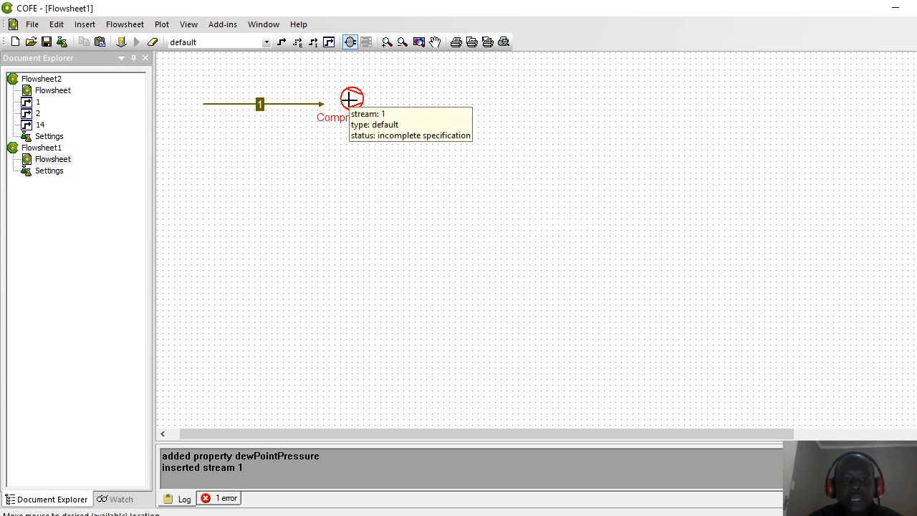
{"action": "left_click", "coordinate": [349, 104]}
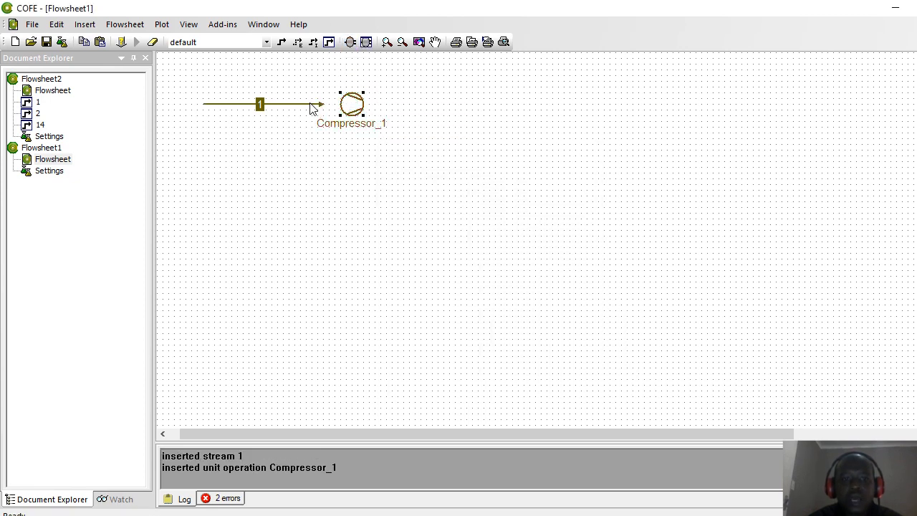
{"action": "left_click_drag", "start_coordinate": [322, 104], "coordinate": [343, 106]}
{"action": "left_click", "coordinate": [316, 194]}
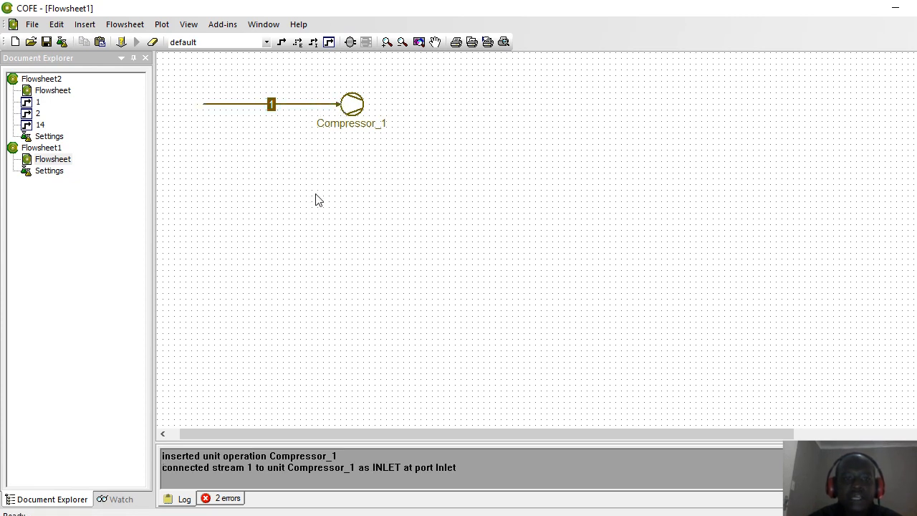
{"action": "left_click", "coordinate": [281, 44]}
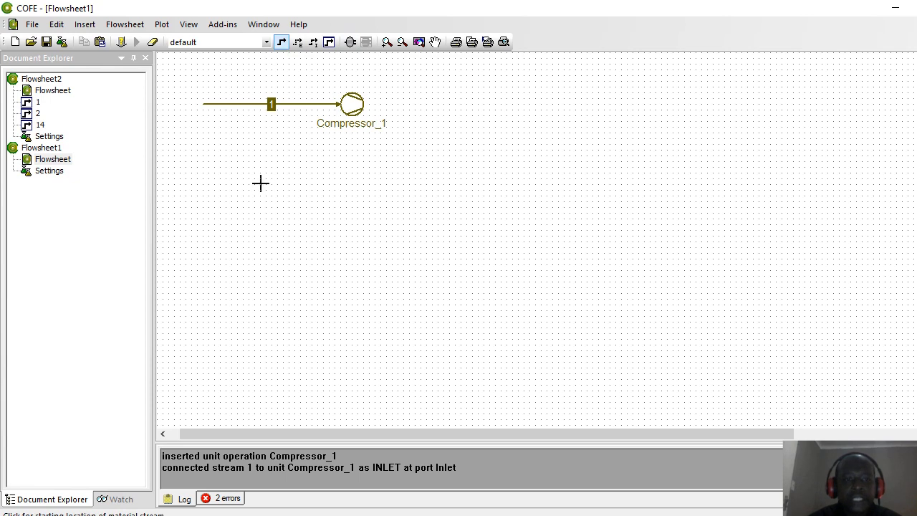
{"action": "left_click", "coordinate": [197, 212]}
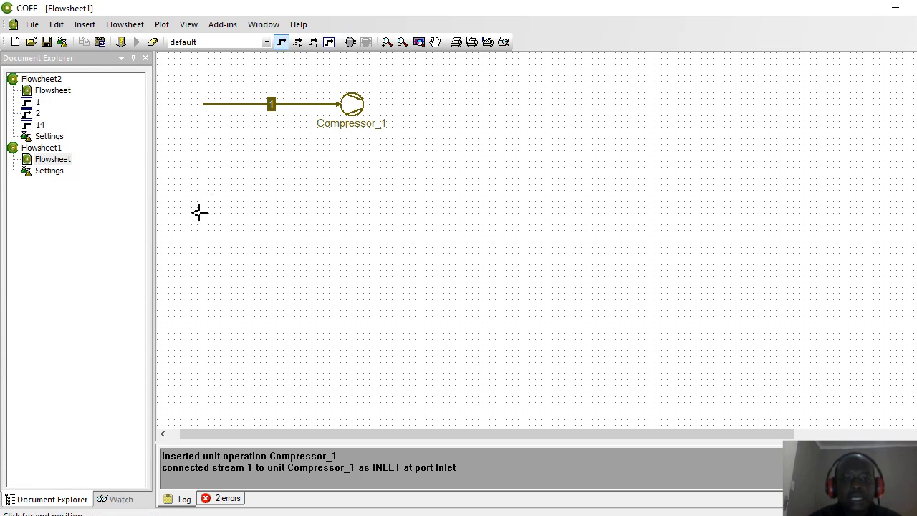
Step: Finish stream 2 and place a Compressor (Compressor_2) at its end point
{"action": "left_click", "coordinate": [339, 212]}
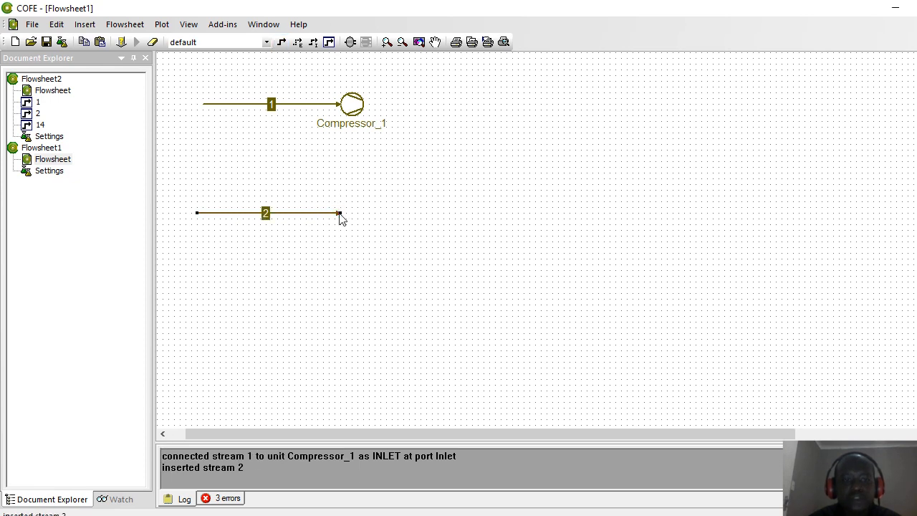
{"action": "left_click", "coordinate": [351, 44]}
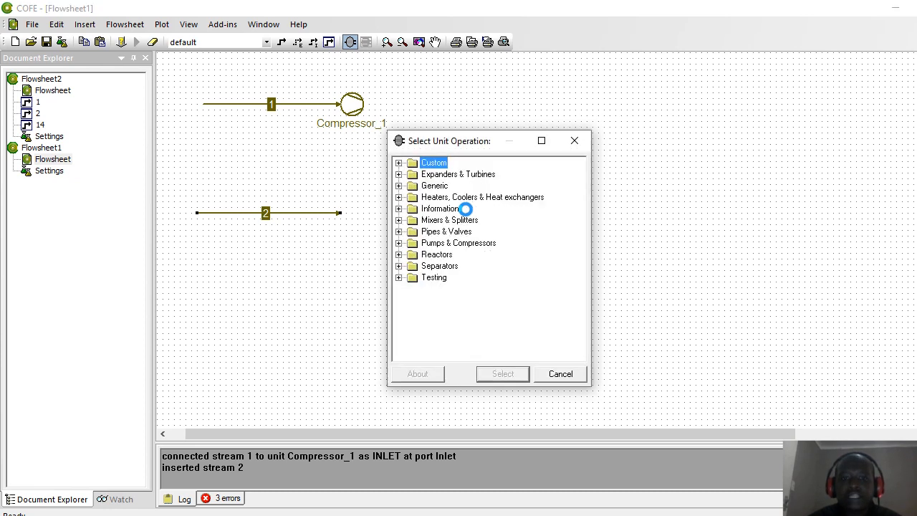
{"action": "left_click", "coordinate": [399, 244]}
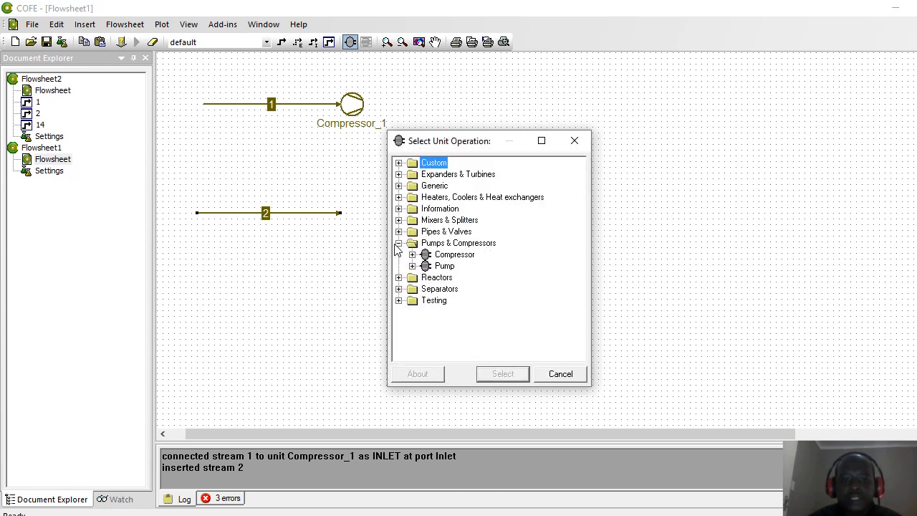
{"action": "left_click", "coordinate": [437, 256]}
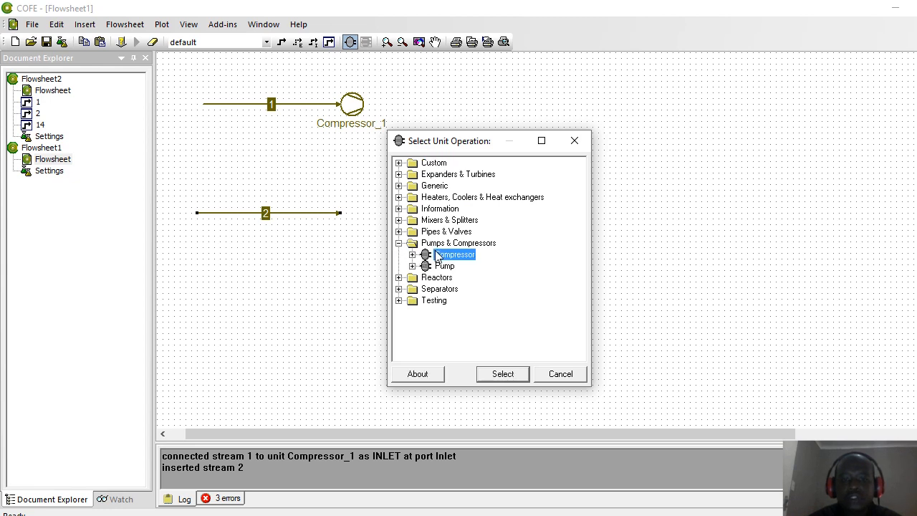
{"action": "left_click", "coordinate": [499, 379]}
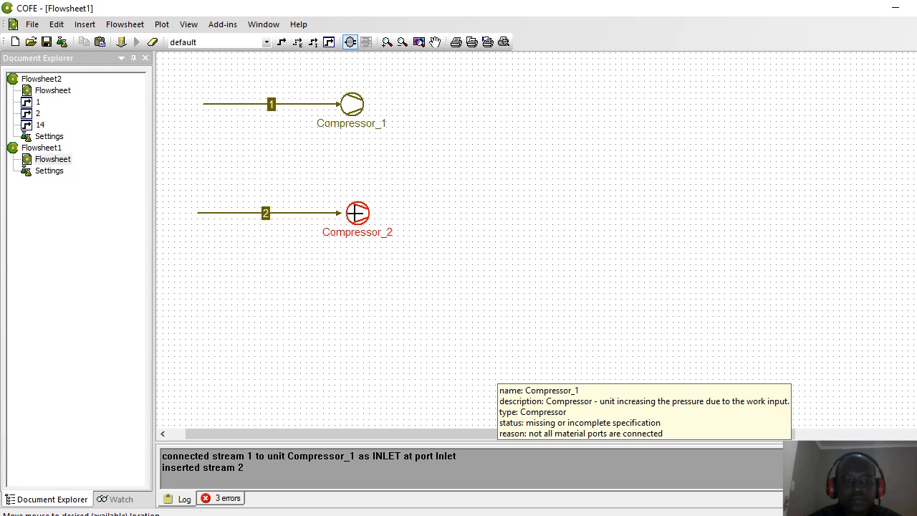
{"action": "left_click", "coordinate": [352, 213]}
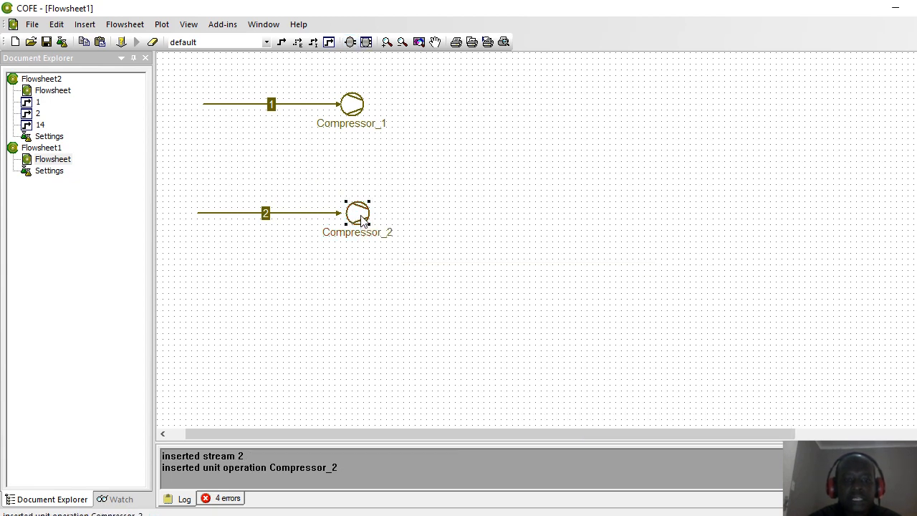
Step: Attach stream 2's end to Compressor_2's inlet
{"action": "left_click", "coordinate": [325, 222]}
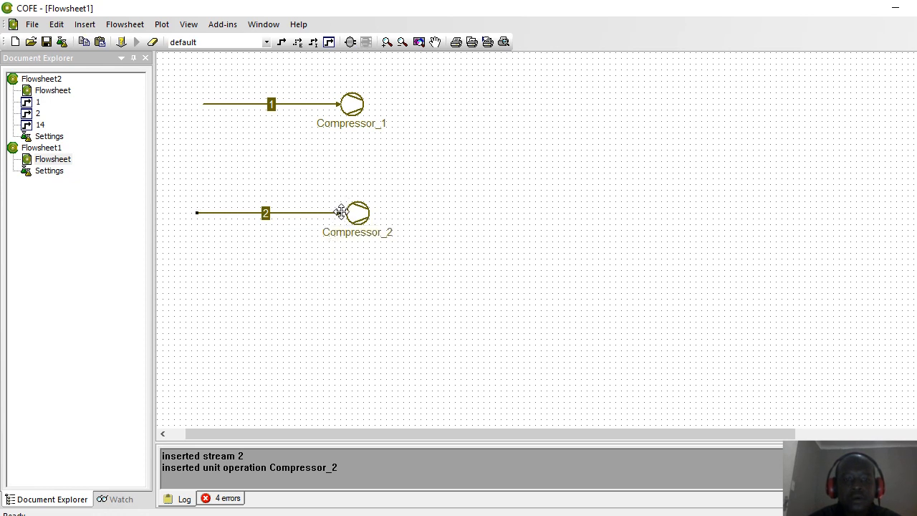
{"action": "left_click_drag", "start_coordinate": [338, 210], "coordinate": [353, 213]}
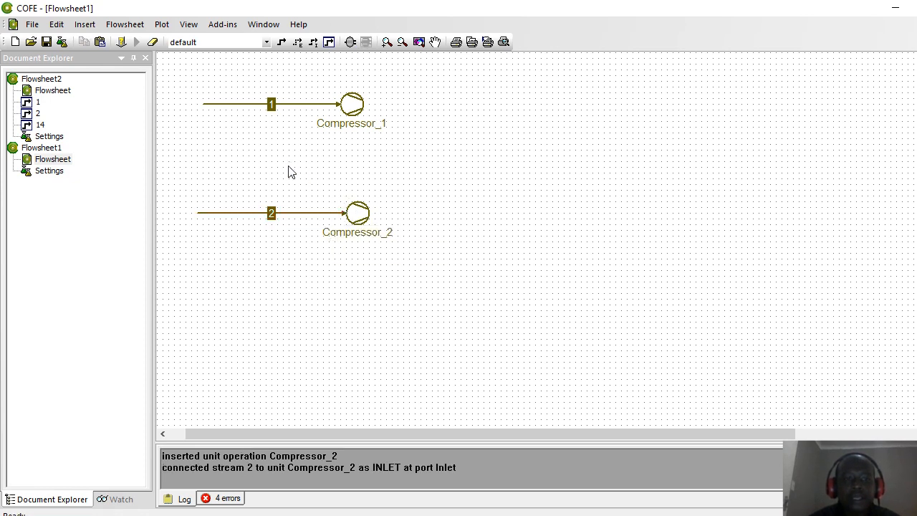
{"action": "left_click", "coordinate": [350, 42]}
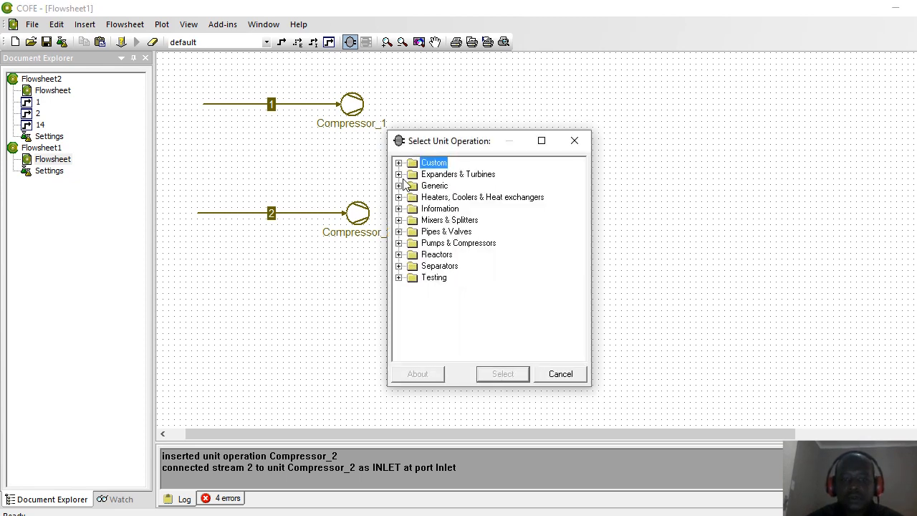
Step: Place a Mixer (Mixer_3) to the right, between the two compressors
{"action": "left_click", "coordinate": [398, 220]}
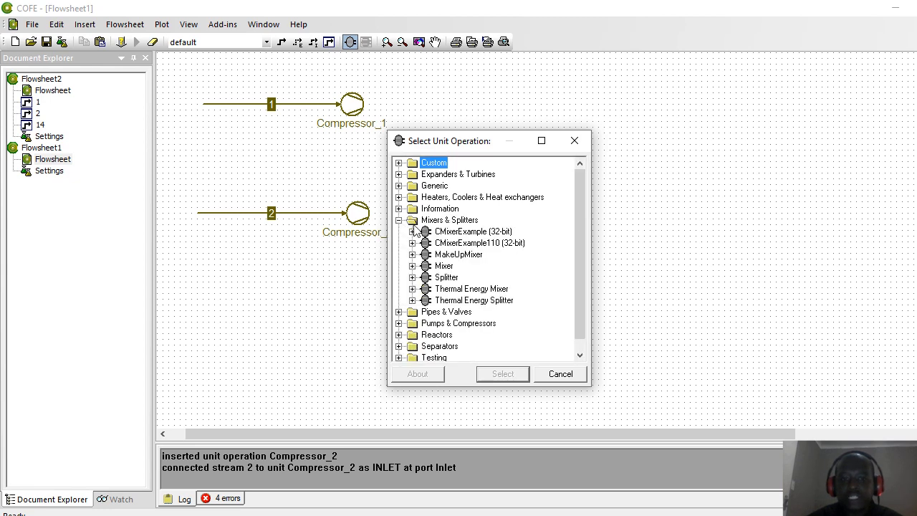
{"action": "left_click", "coordinate": [444, 266]}
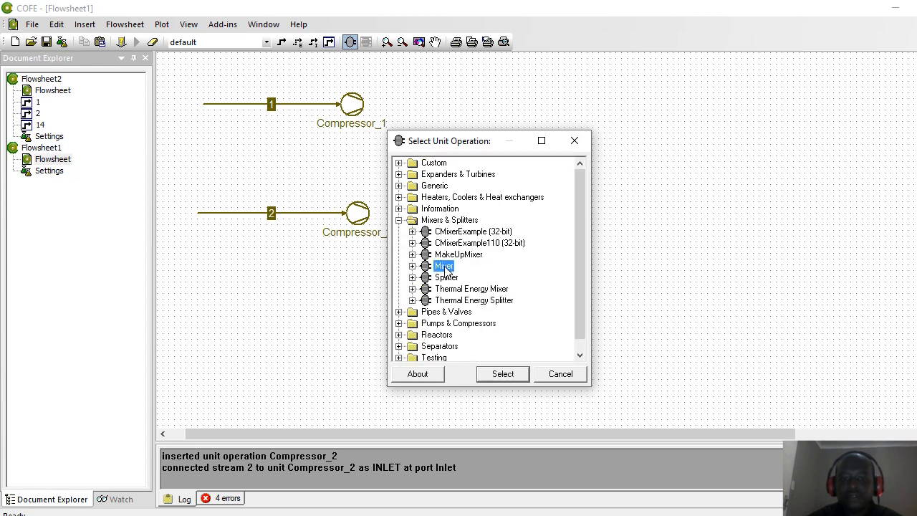
{"action": "left_click", "coordinate": [501, 375]}
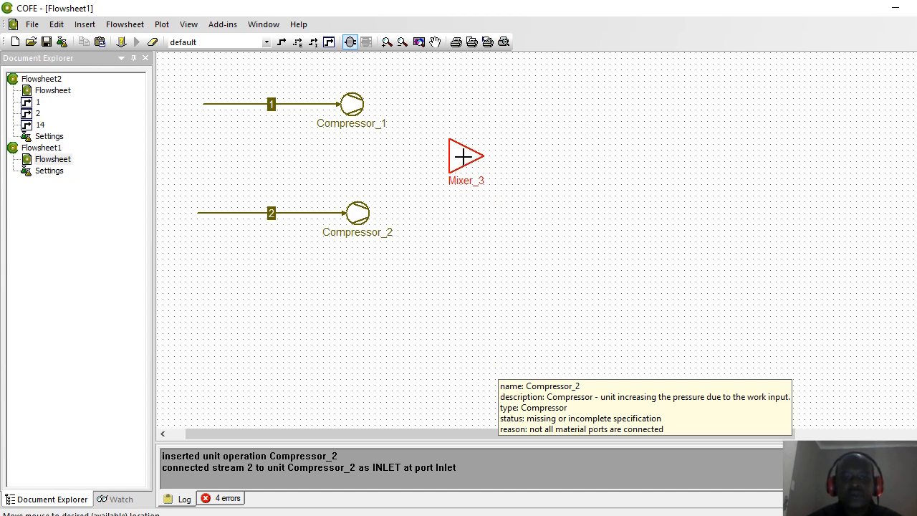
{"action": "left_click", "coordinate": [462, 156]}
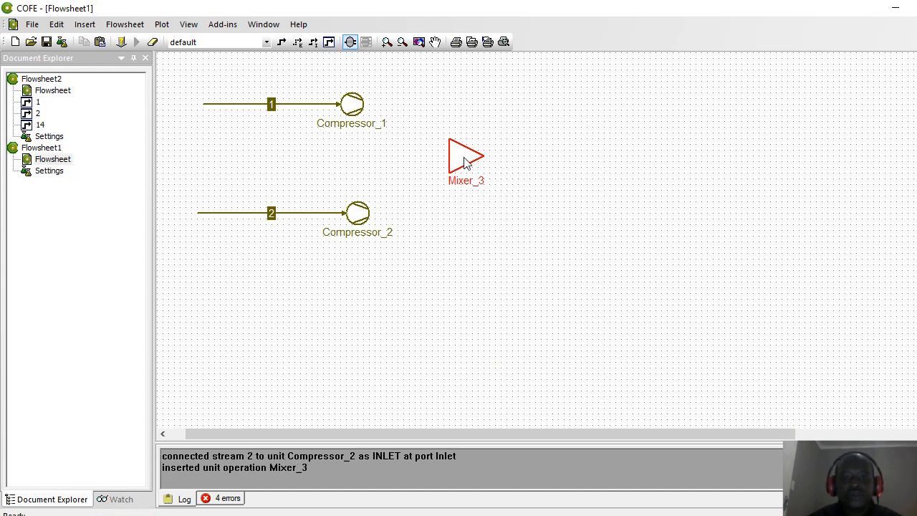
Step: Draw stream 3 from Compressor_1 to Inlet 1 and stream 4 from Compressor_2 to Inlet 2
{"action": "left_click", "coordinate": [282, 42]}
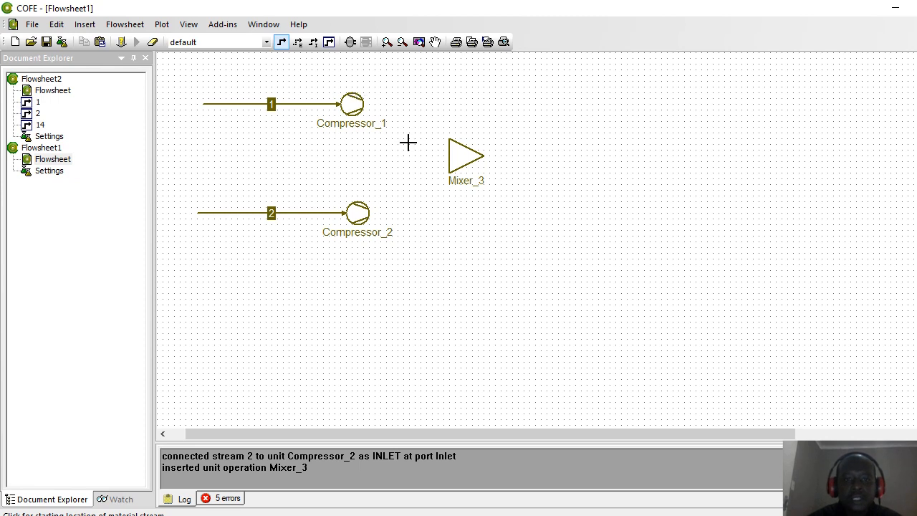
{"action": "left_click", "coordinate": [362, 102]}
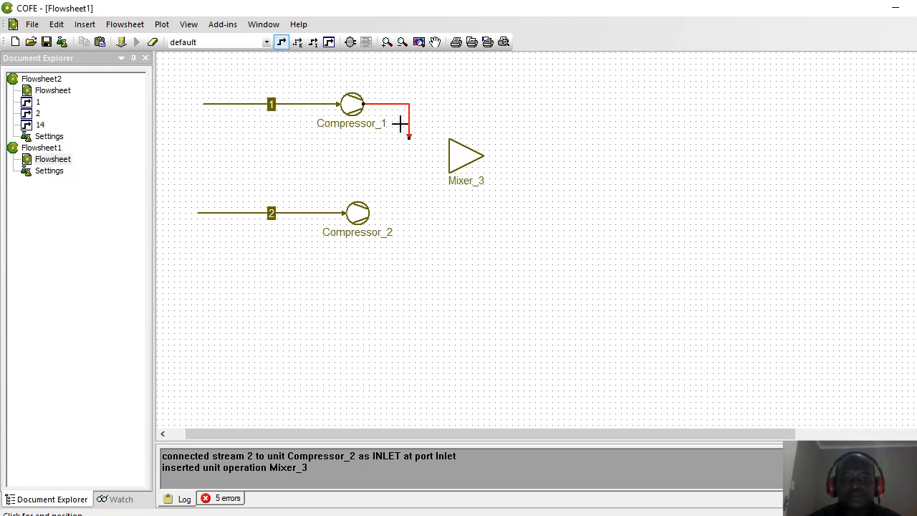
{"action": "left_click", "coordinate": [448, 143]}
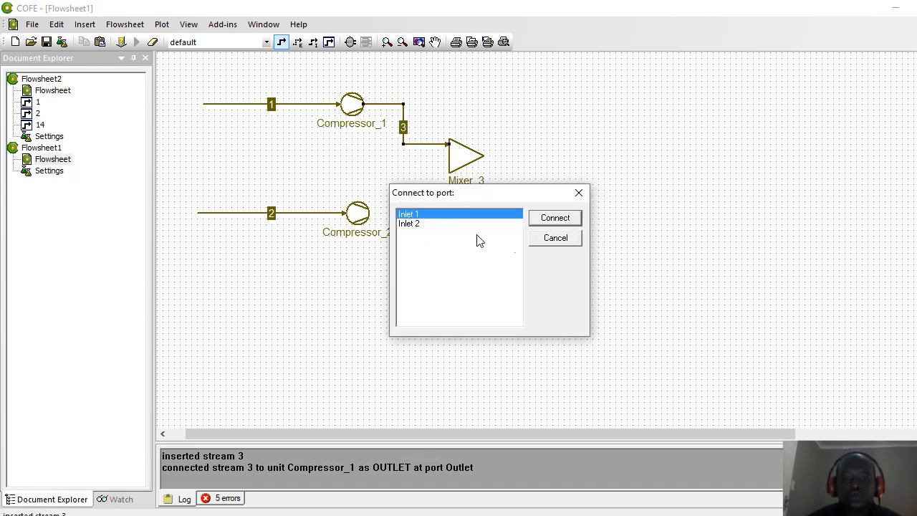
{"action": "left_click", "coordinate": [548, 218]}
{"action": "left_click", "coordinate": [281, 41]}
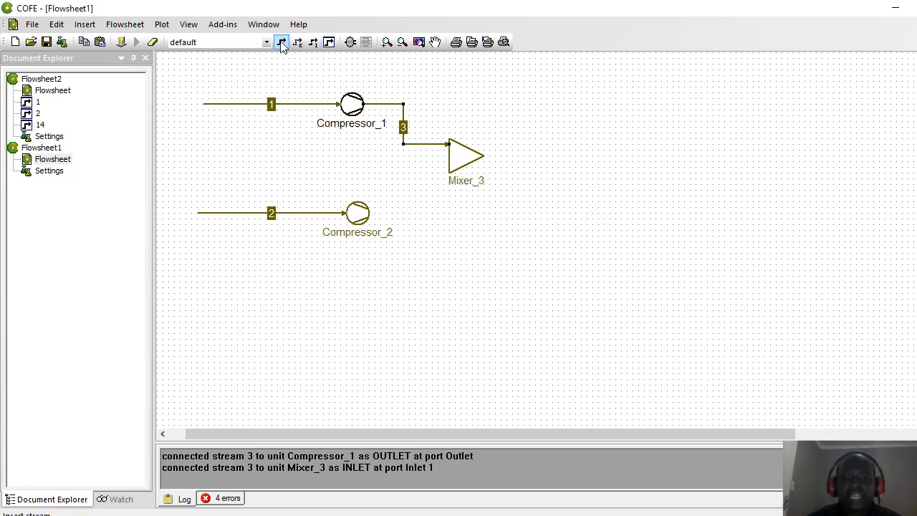
{"action": "left_click", "coordinate": [368, 212]}
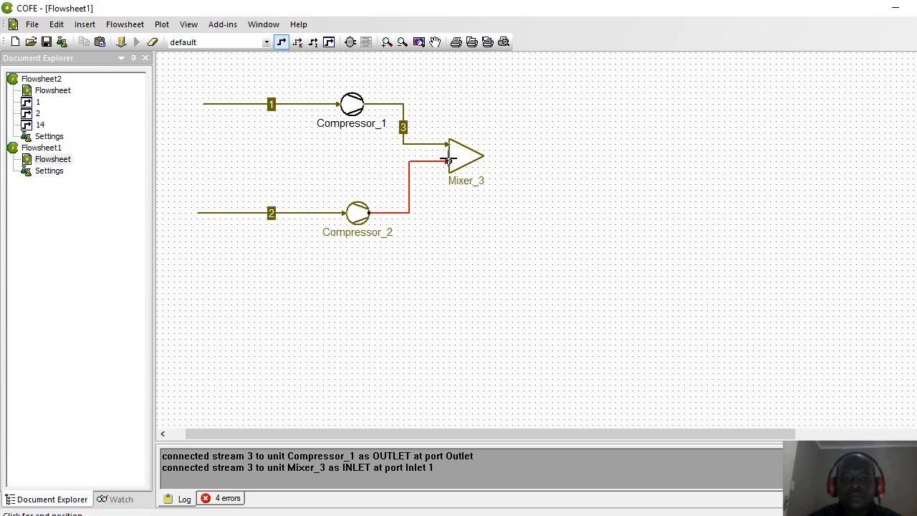
{"action": "left_click", "coordinate": [448, 161]}
{"action": "left_click", "coordinate": [466, 163]}
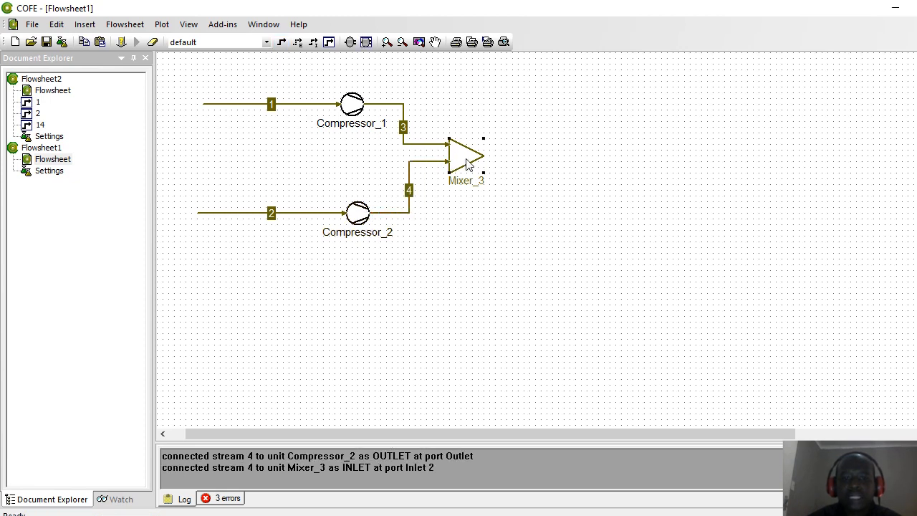
{"action": "double_click", "coordinate": [466, 163]}
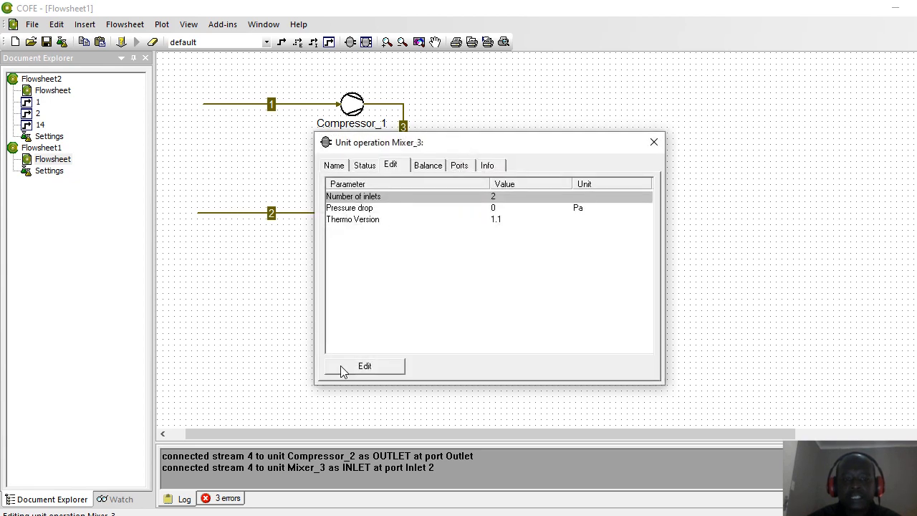
Step: Keep Mixer_3 at 2 inlets and 0 Pa pressure drop, then start the next unit insertion
{"action": "left_click", "coordinate": [365, 366]}
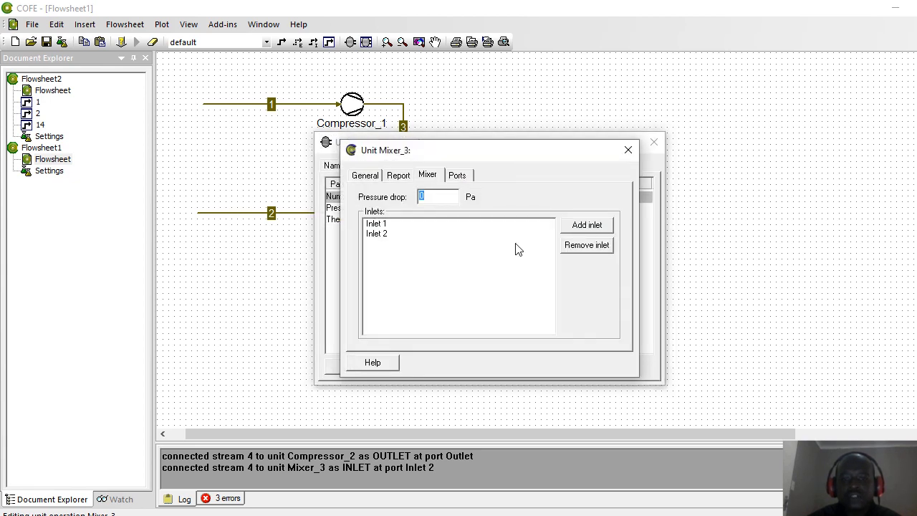
{"action": "left_click", "coordinate": [626, 152]}
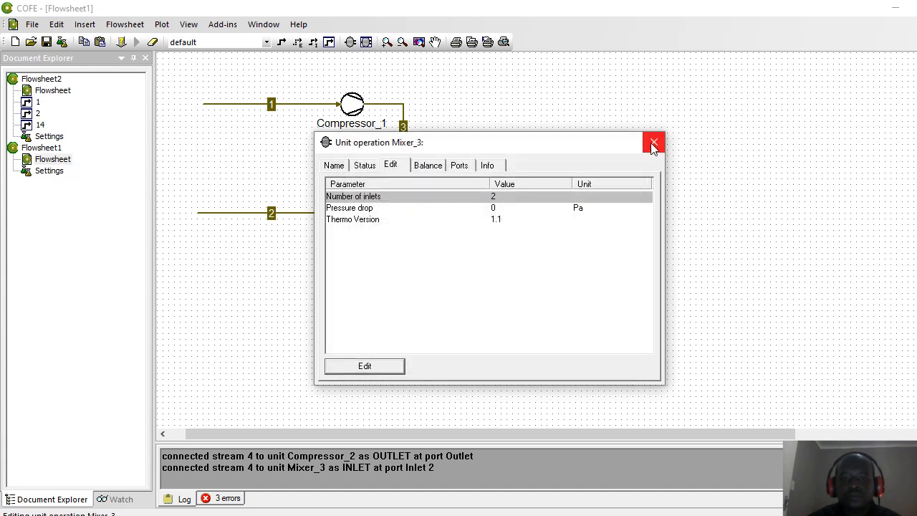
{"action": "left_click", "coordinate": [653, 143]}
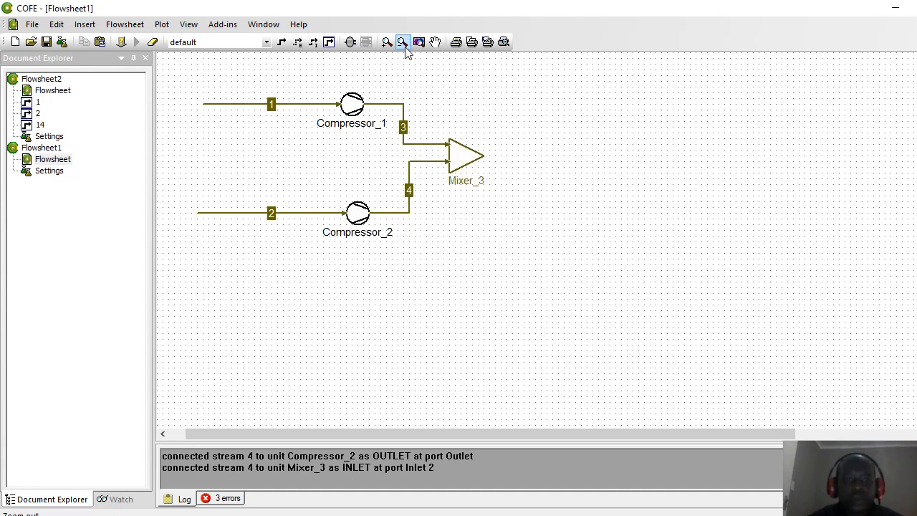
{"action": "left_click", "coordinate": [349, 46]}
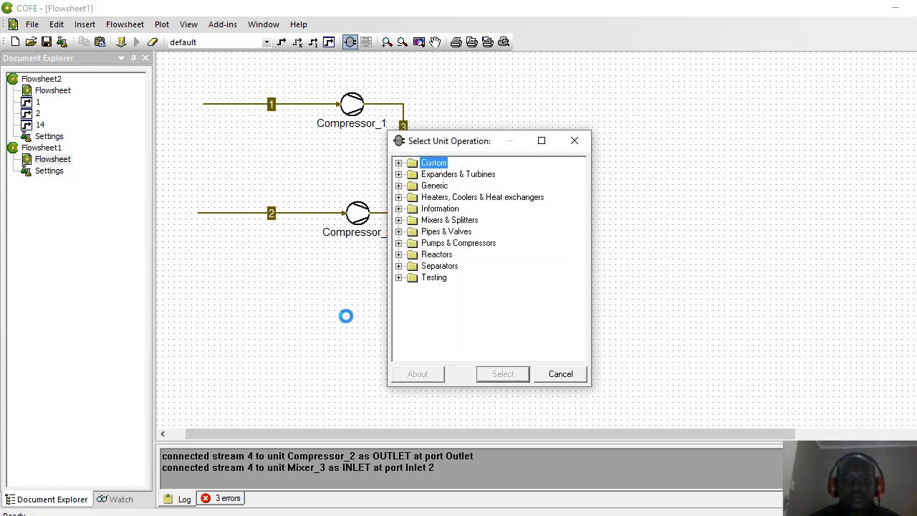
Step: Place HeaterCooler_4 right of Mixer_3, fed from Mixer_3's outlet by stream 5
{"action": "left_click", "coordinate": [399, 198]}
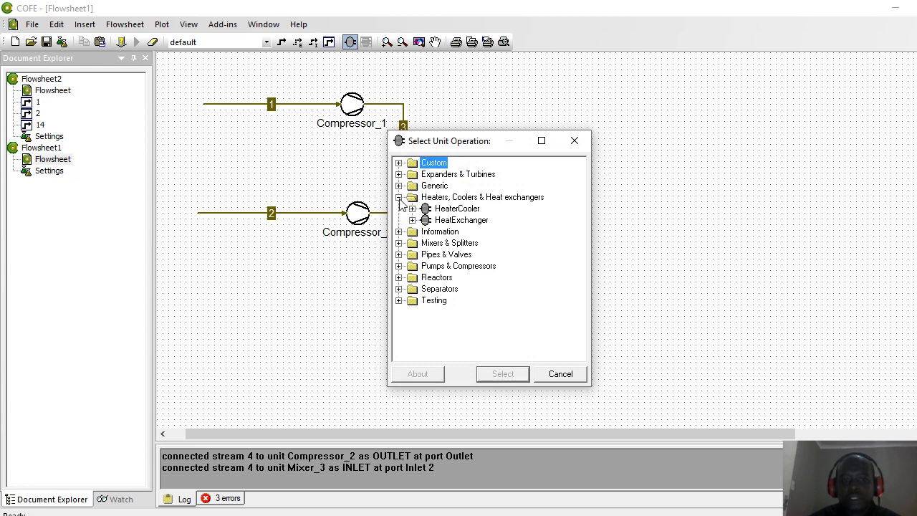
{"action": "left_click", "coordinate": [436, 212]}
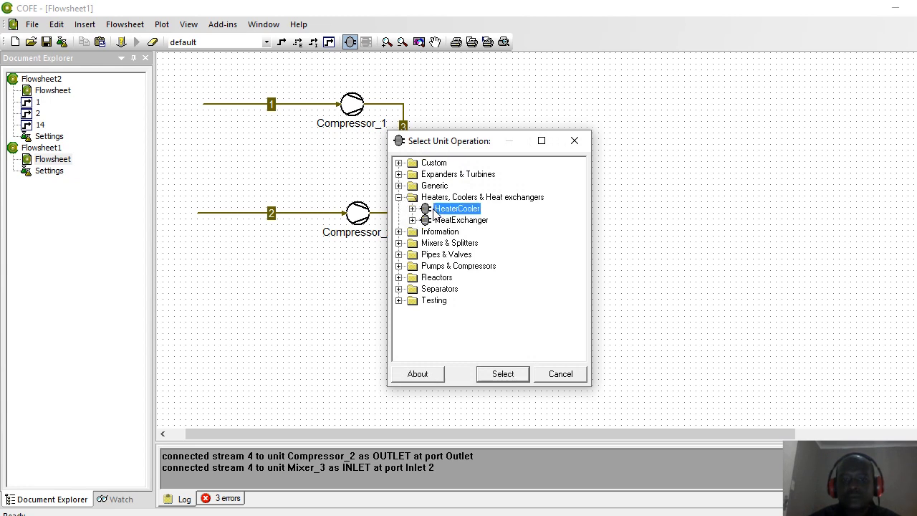
{"action": "left_click", "coordinate": [502, 374]}
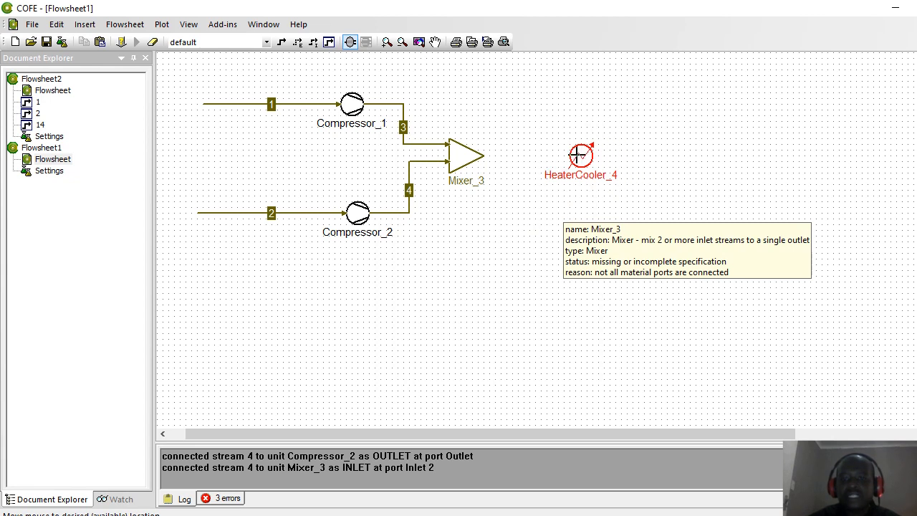
{"action": "left_click", "coordinate": [574, 155]}
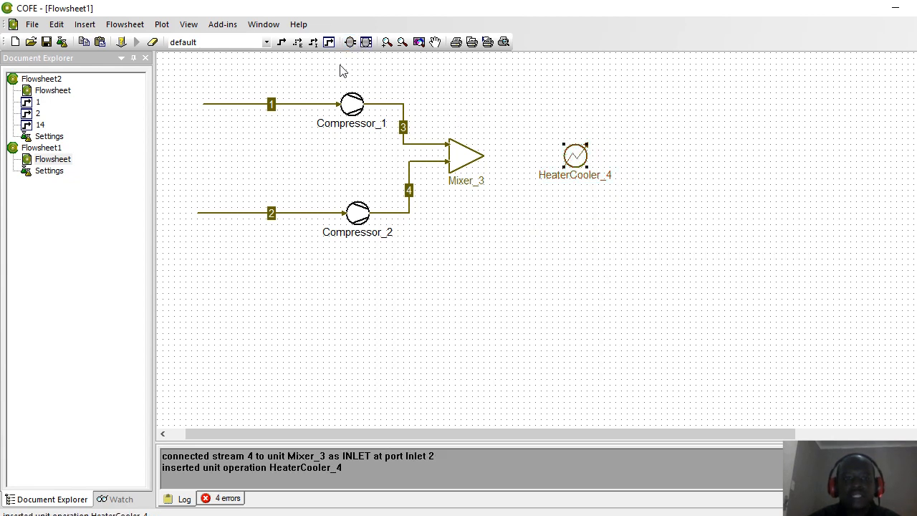
{"action": "left_click", "coordinate": [280, 42]}
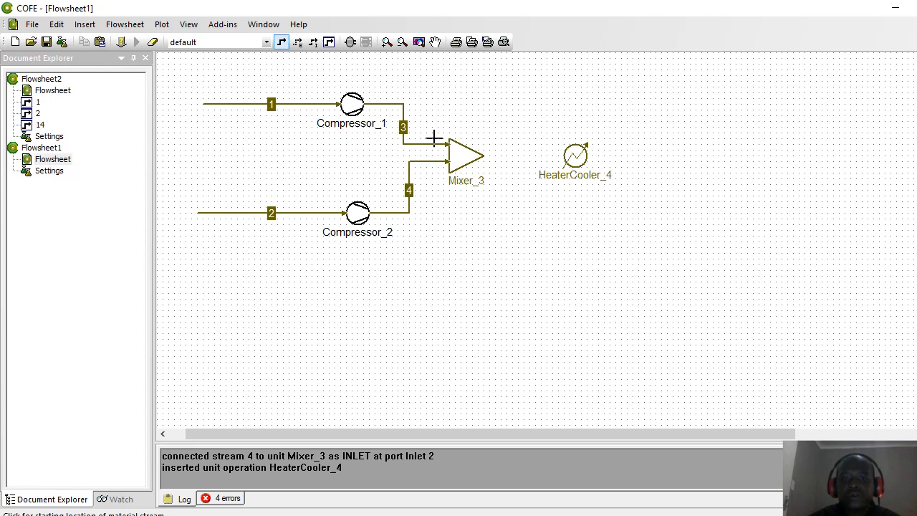
{"action": "left_click", "coordinate": [484, 155]}
{"action": "left_click", "coordinate": [564, 156]}
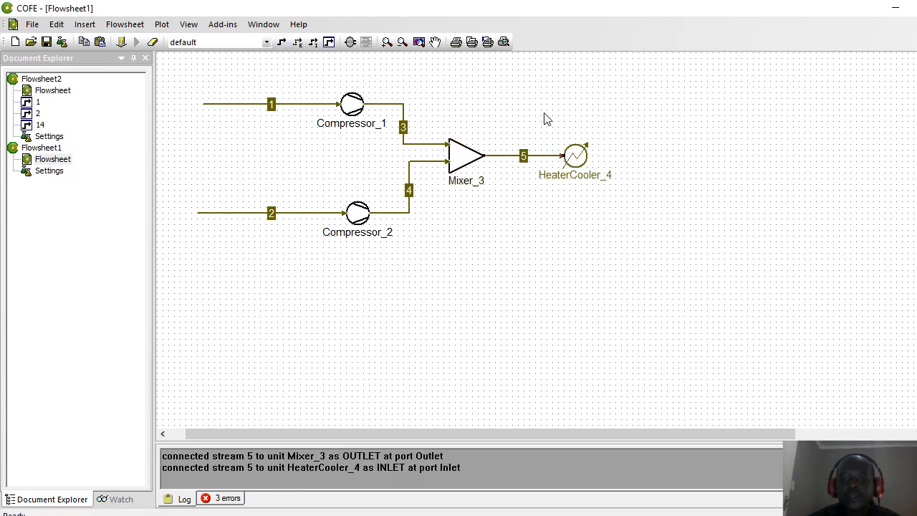
Step: Insert a FixedConversionReactor below and right of HeaterCooler_4
{"action": "left_click", "coordinate": [348, 44]}
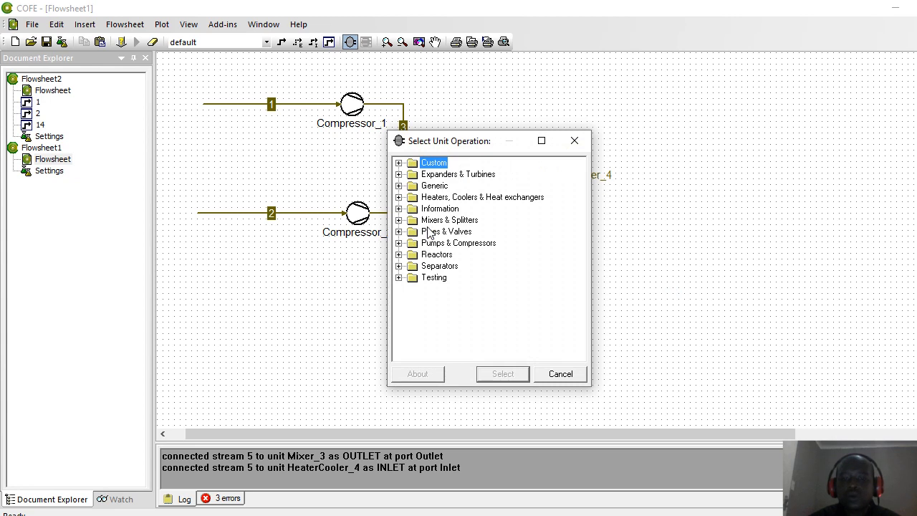
{"action": "left_click", "coordinate": [398, 256]}
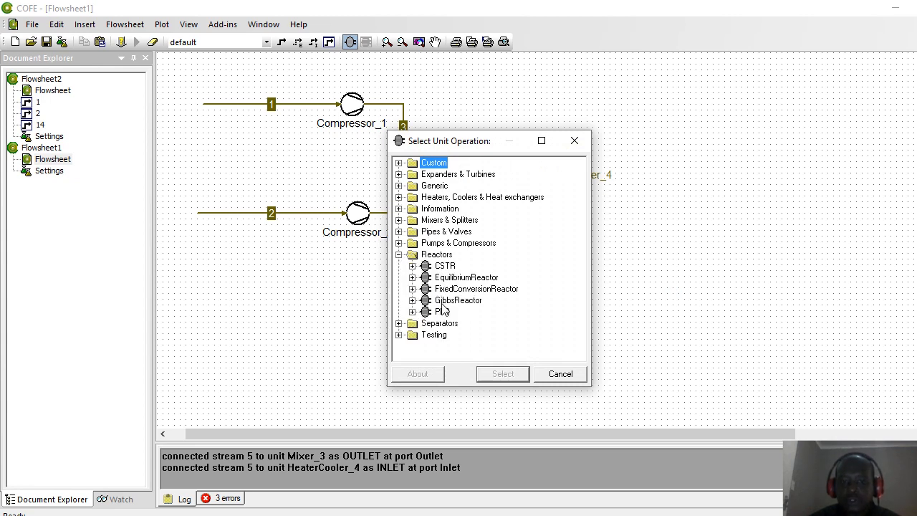
{"action": "left_click", "coordinate": [447, 289]}
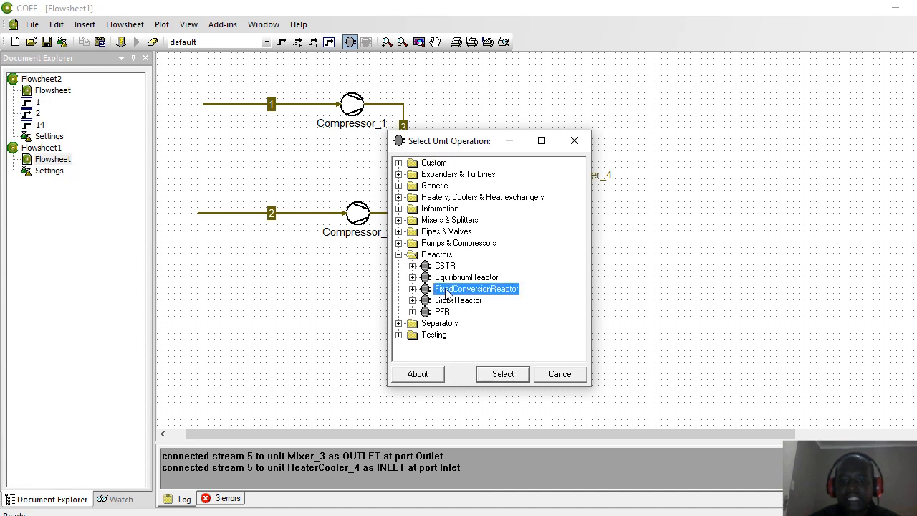
{"action": "left_click", "coordinate": [497, 373]}
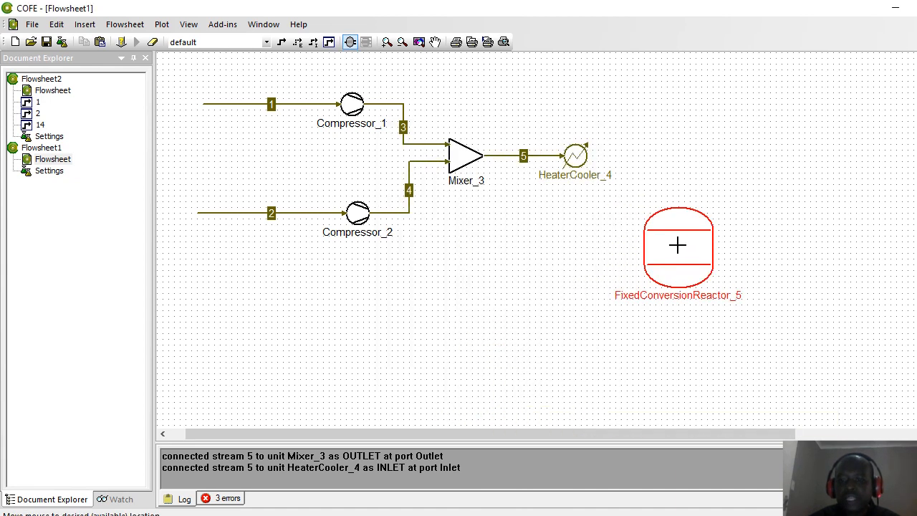
{"action": "left_click", "coordinate": [678, 245]}
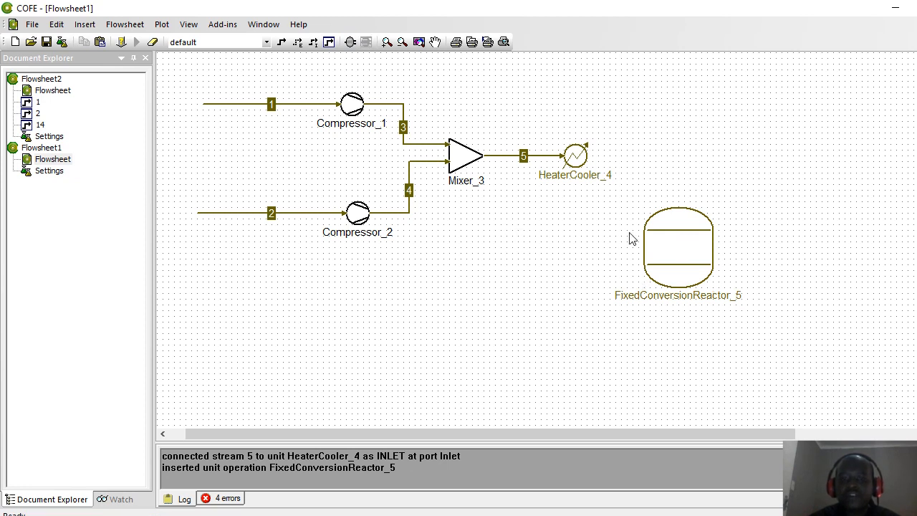
Step: Draw stream 6 from HeaterCooler_4's outlet to the reactor's inlet
{"action": "left_click", "coordinate": [282, 42]}
{"action": "left_click", "coordinate": [586, 154]}
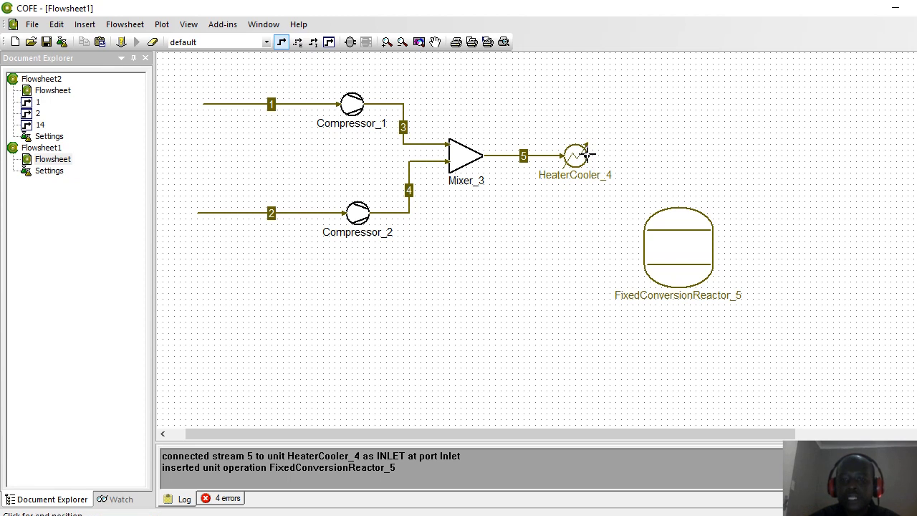
{"action": "left_click", "coordinate": [678, 209]}
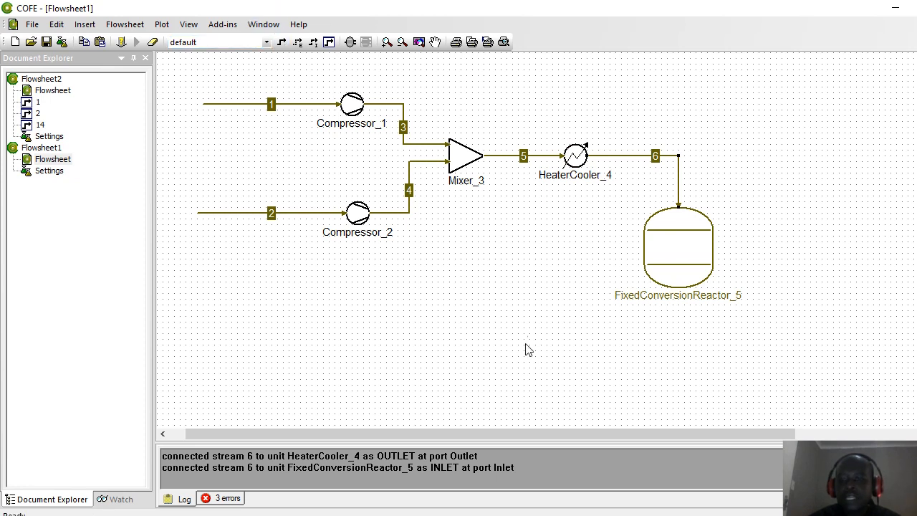
{"action": "left_click_drag", "start_coordinate": [552, 436], "coordinate": [664, 430]}
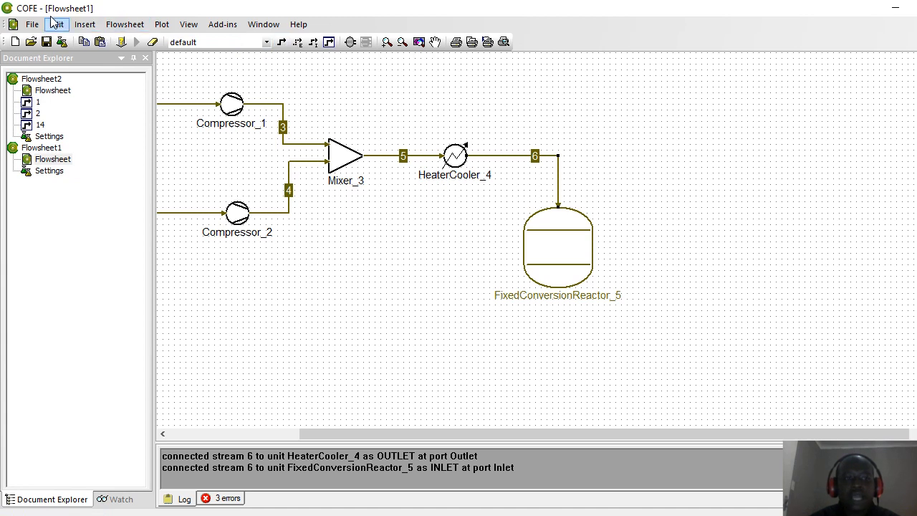
Step: Place a Flash separator (Flash_6) below the reactor
{"action": "left_click", "coordinate": [350, 42]}
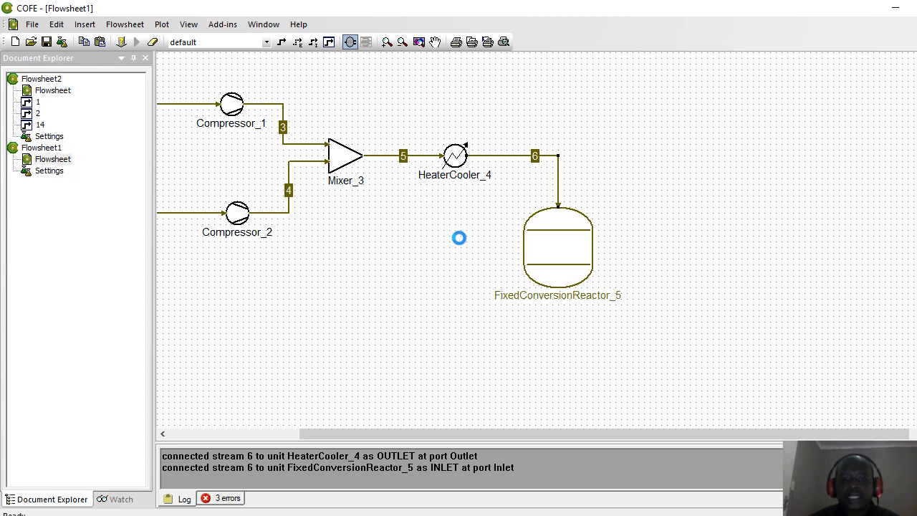
{"action": "left_click", "coordinate": [458, 238]}
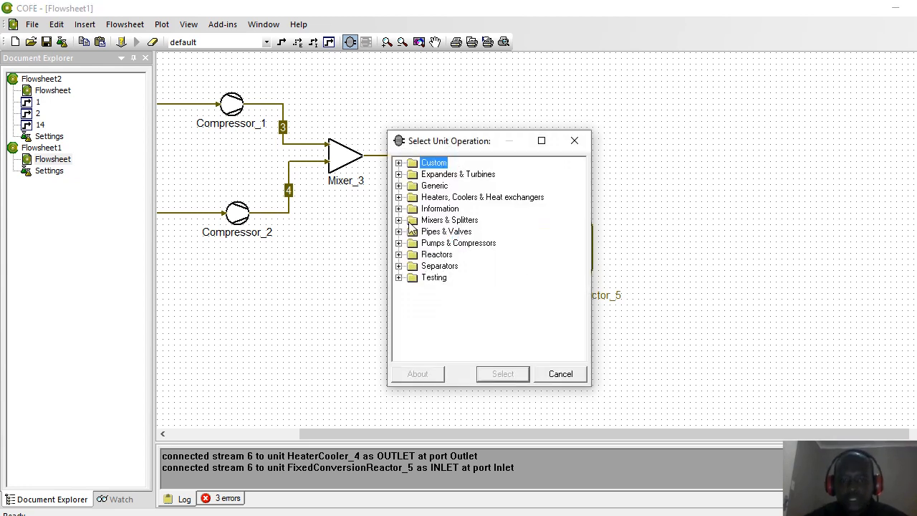
{"action": "left_click", "coordinate": [399, 267]}
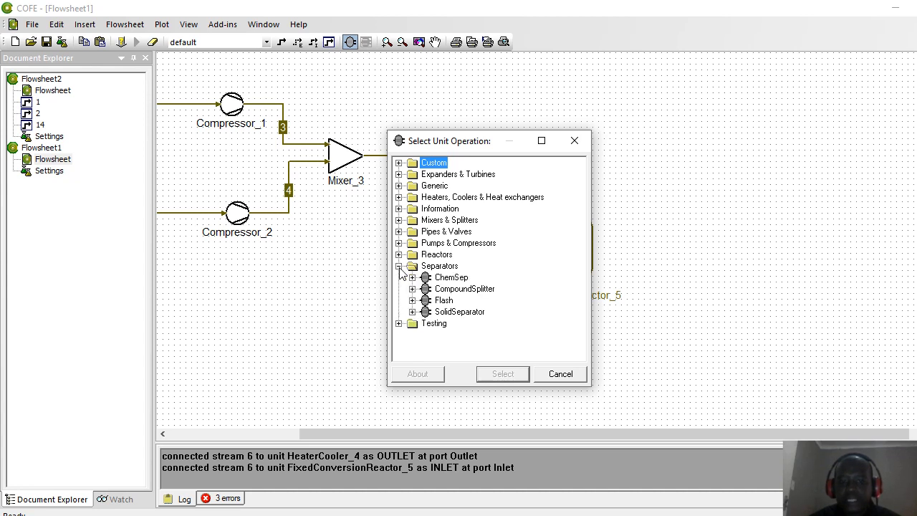
{"action": "left_click", "coordinate": [441, 302]}
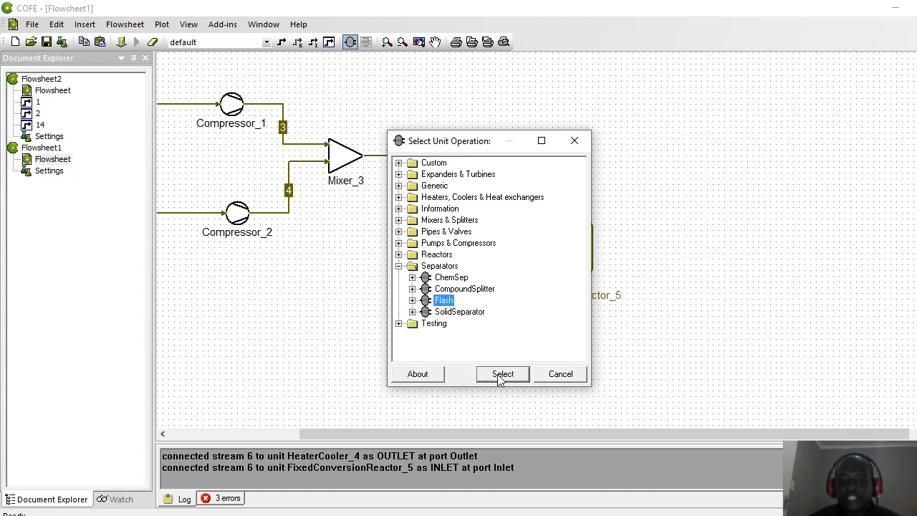
{"action": "left_click", "coordinate": [502, 375]}
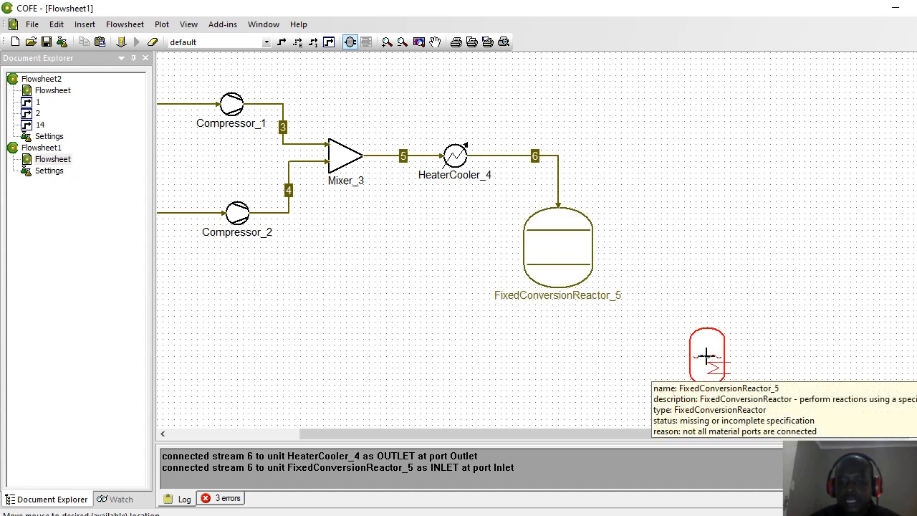
{"action": "left_click", "coordinate": [697, 365]}
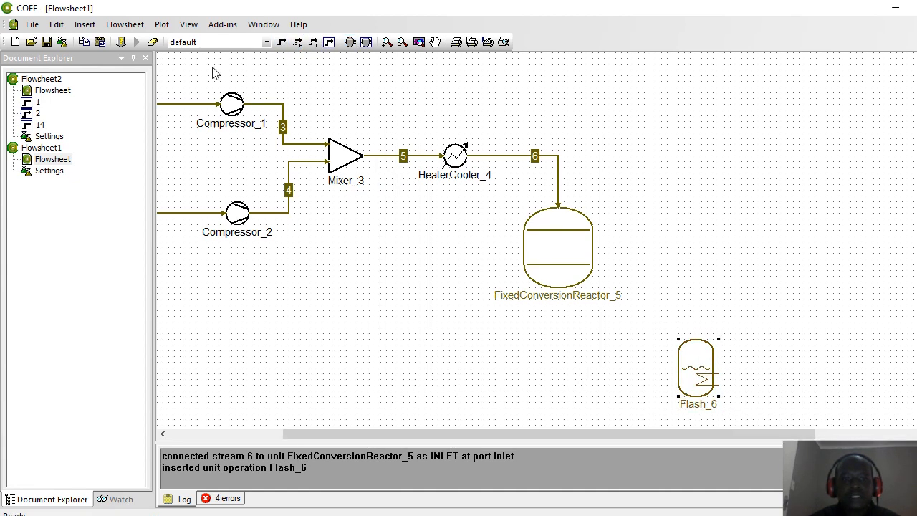
Step: Place a second HeaterCooler (HeaterCooler_7) to the left of Flash_6
{"action": "left_click", "coordinate": [350, 43]}
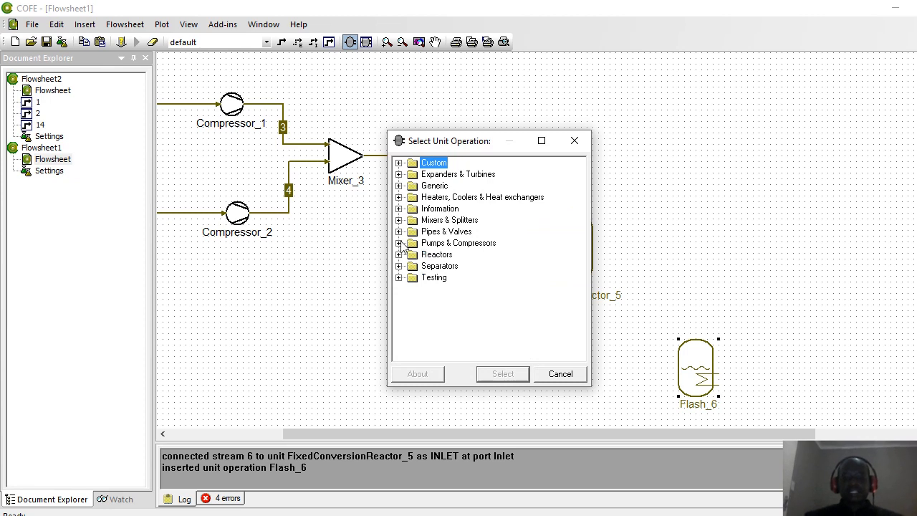
{"action": "left_click", "coordinate": [399, 197]}
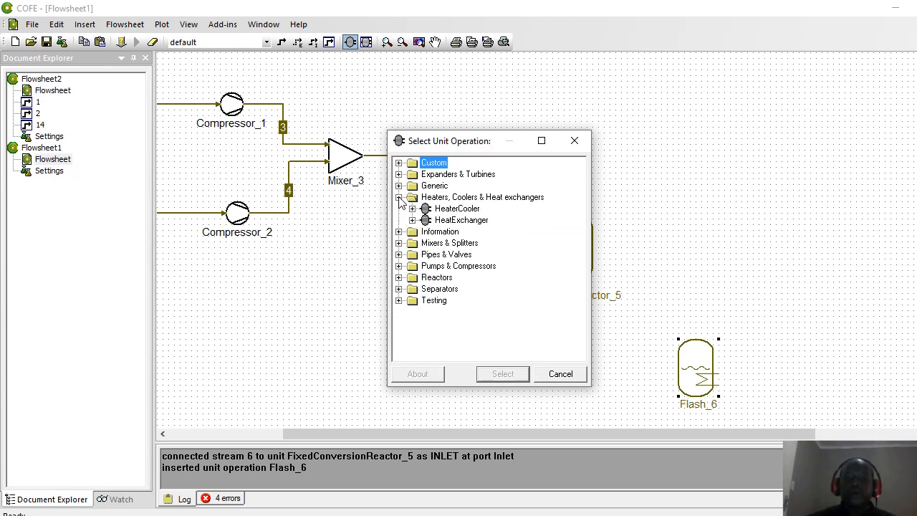
{"action": "left_click", "coordinate": [448, 209]}
{"action": "left_click", "coordinate": [502, 373]}
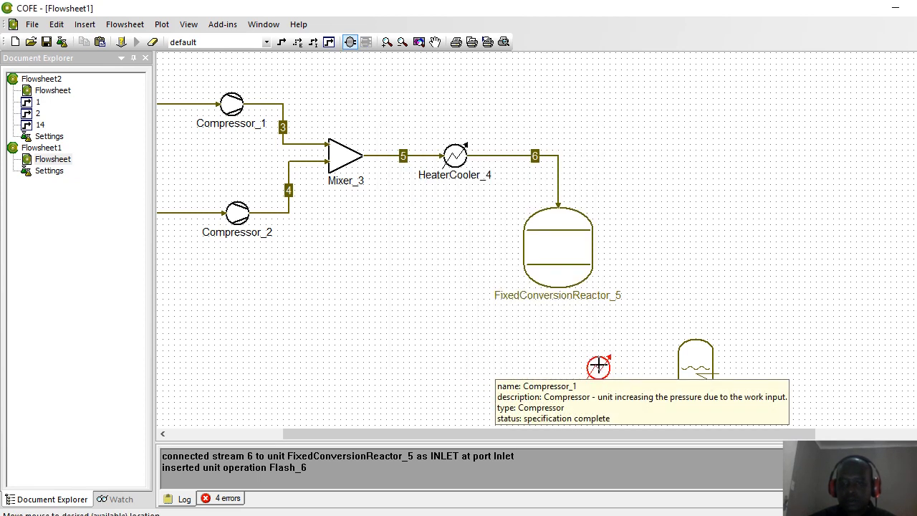
{"action": "left_click", "coordinate": [598, 366]}
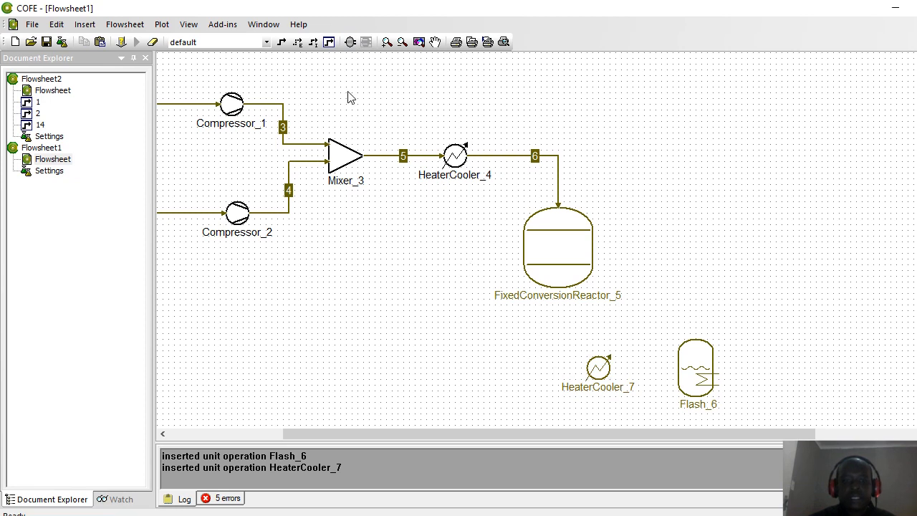
{"action": "left_click", "coordinate": [281, 41]}
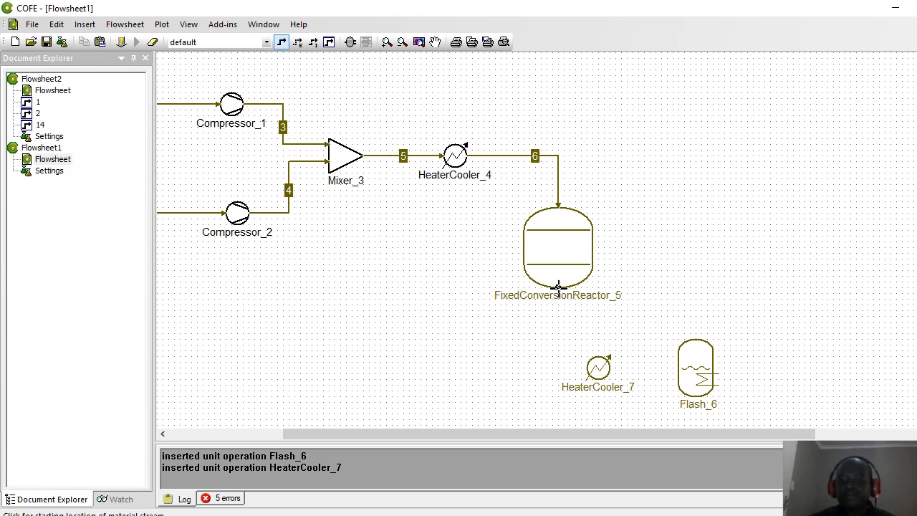
Step: Route the reactor outlet via stream 7 into HeaterCooler_7, then stream 8 into Flash_6
{"action": "left_click", "coordinate": [558, 288]}
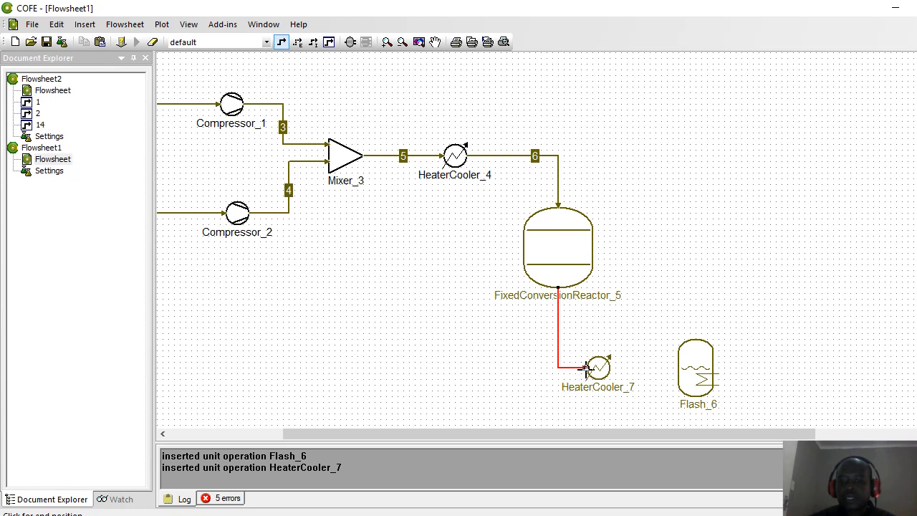
{"action": "left_click", "coordinate": [586, 368]}
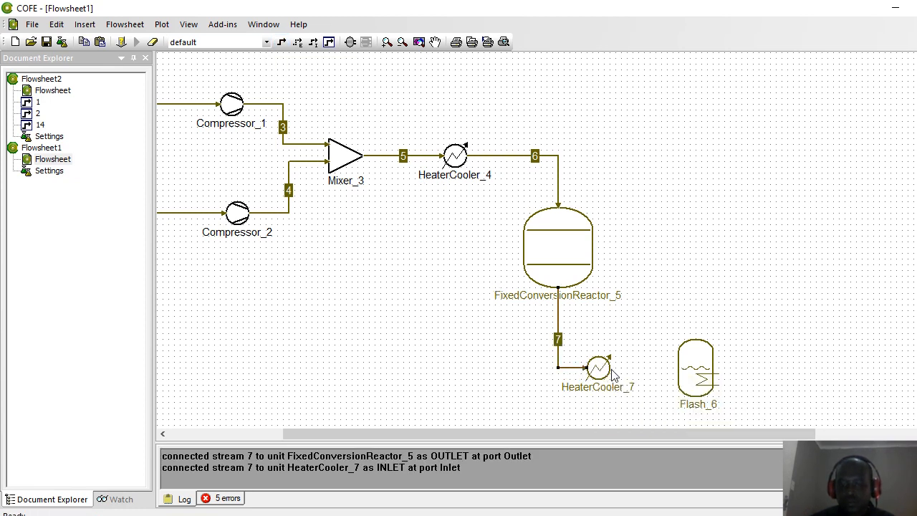
{"action": "left_click", "coordinate": [282, 43]}
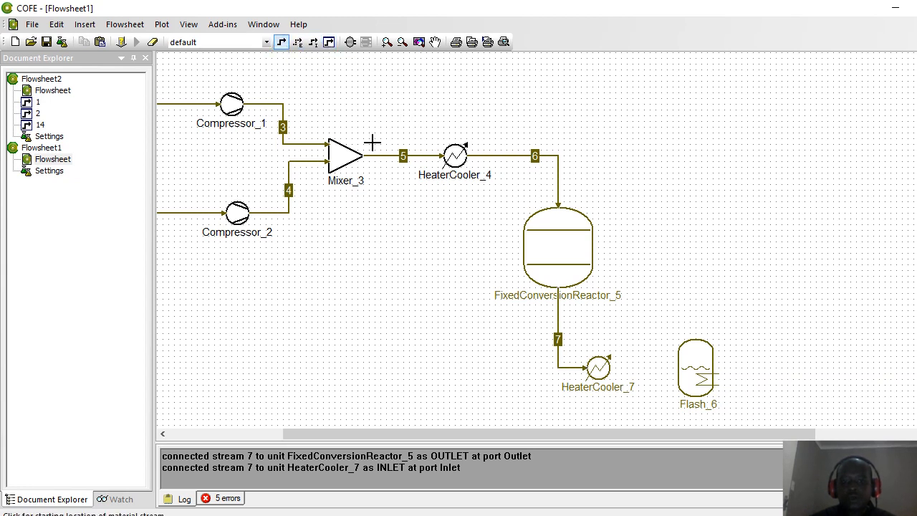
{"action": "left_click", "coordinate": [609, 367]}
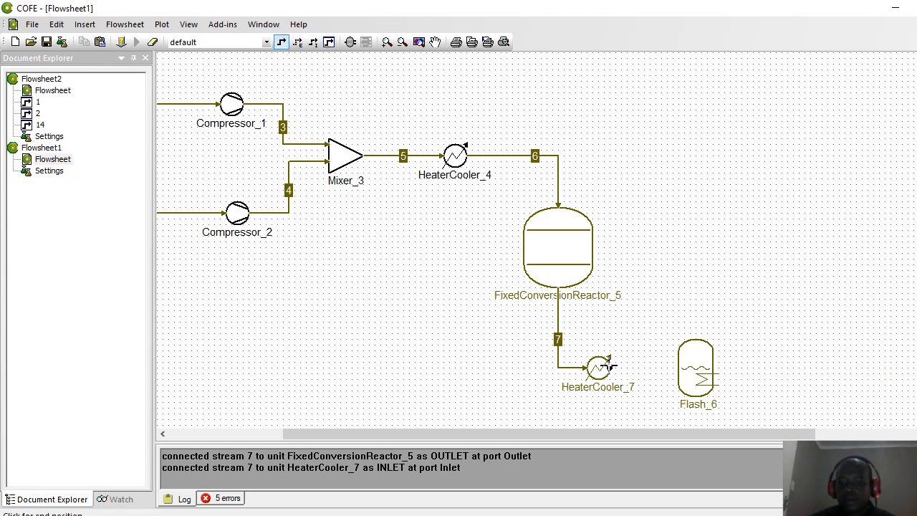
{"action": "left_click", "coordinate": [678, 367]}
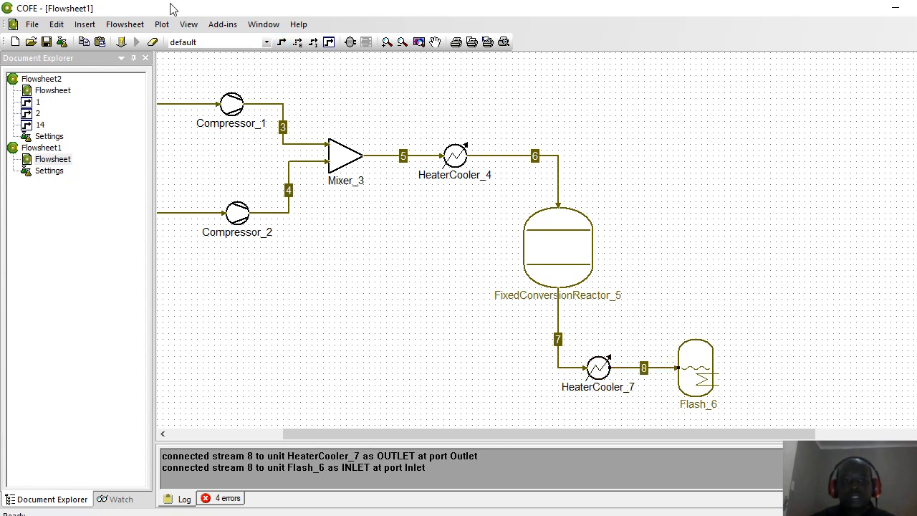
Step: Add stream 9 from Flash_6's Liquid port to the flowsheet's right edge
{"action": "left_click", "coordinate": [281, 43]}
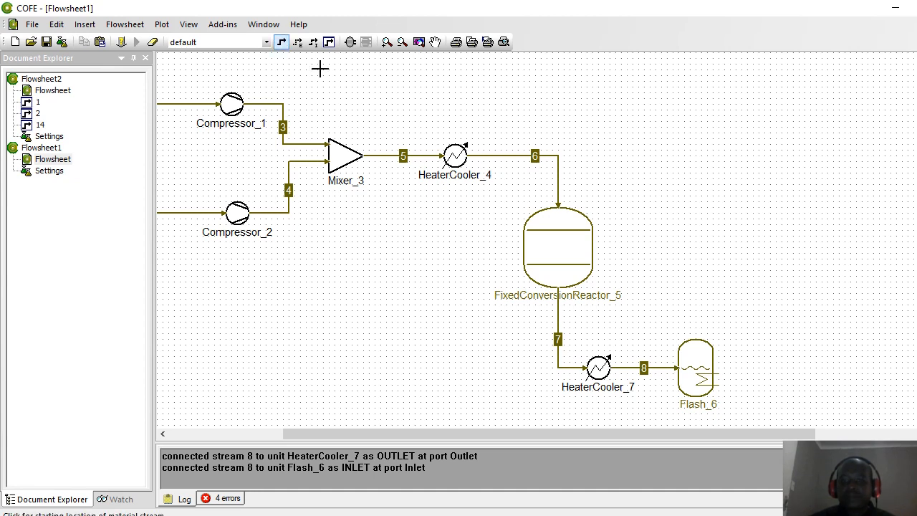
{"action": "left_click", "coordinate": [695, 394]}
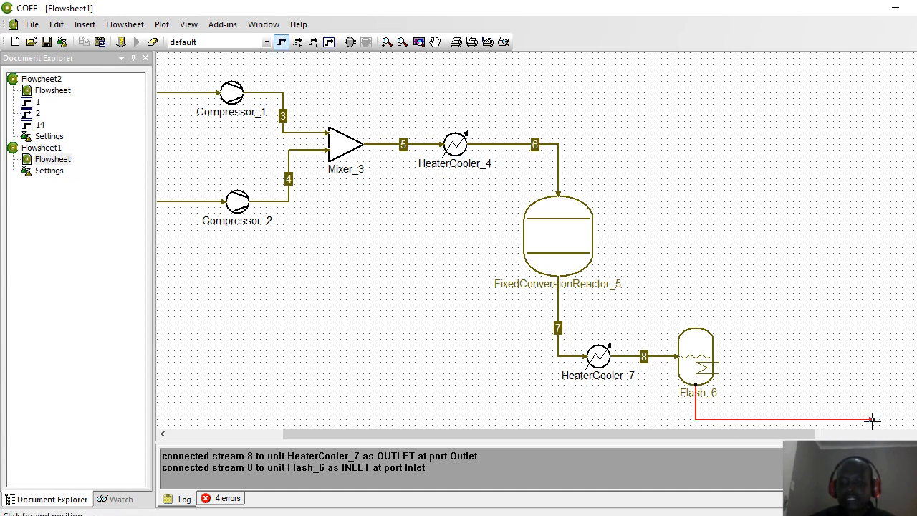
{"action": "left_click", "coordinate": [894, 419]}
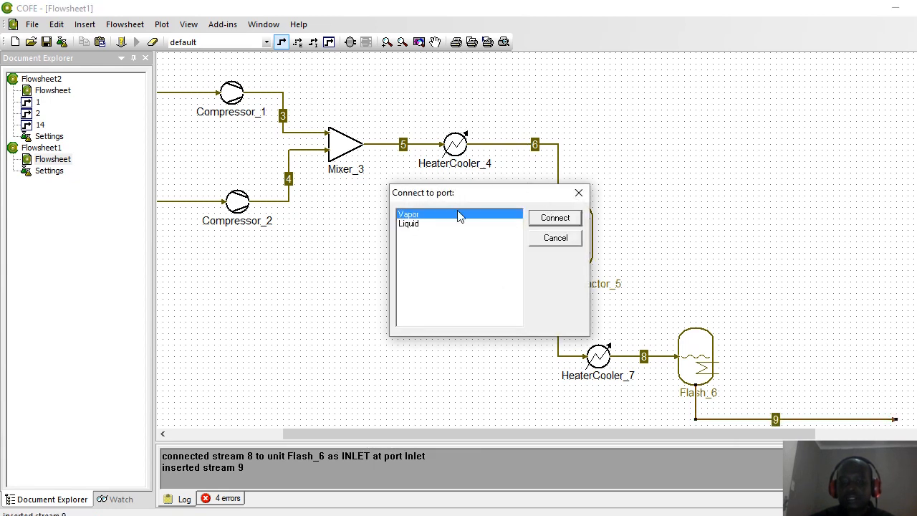
{"action": "left_click", "coordinate": [545, 218]}
{"action": "left_click", "coordinate": [813, 321]}
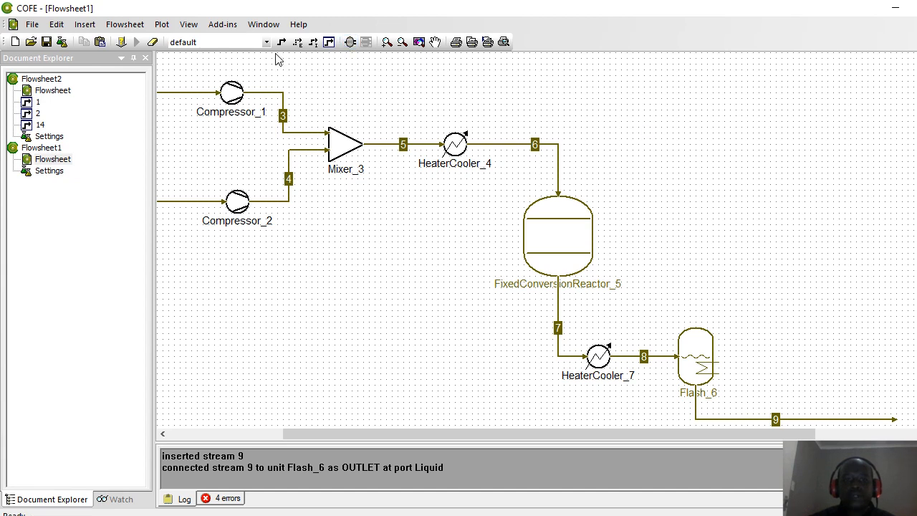
Step: Open the Select Unit Operation dialog to insert another unit
{"action": "left_click", "coordinate": [350, 41]}
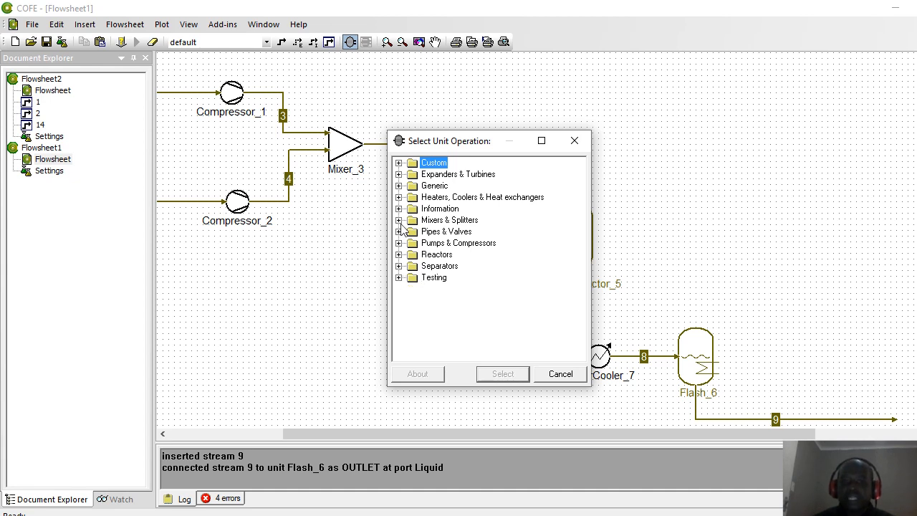
Step: Place a ChemSep column (Column_8) to the right of the reactor
{"action": "left_click", "coordinate": [399, 266]}
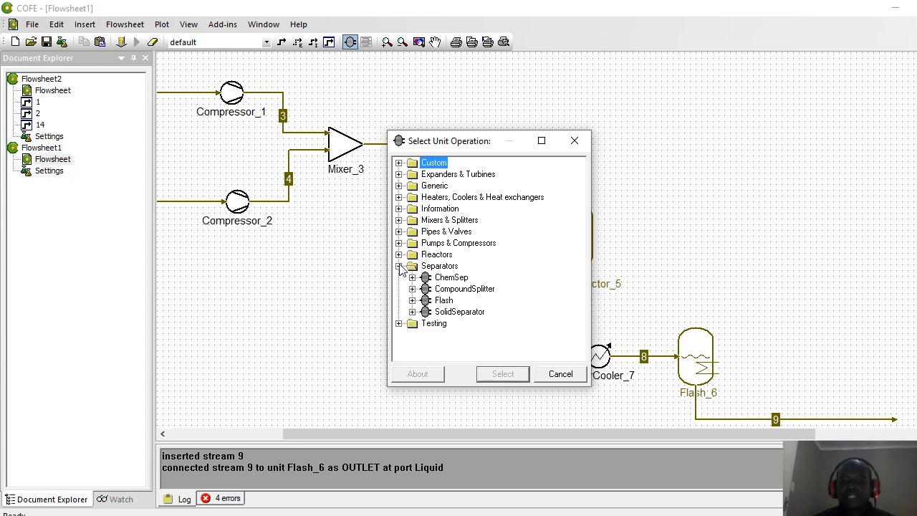
{"action": "left_click", "coordinate": [451, 279]}
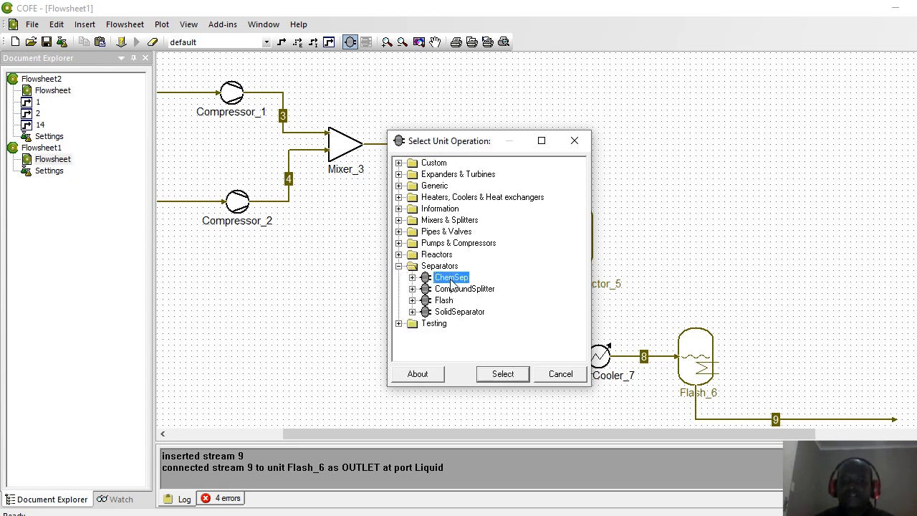
{"action": "left_click", "coordinate": [503, 374]}
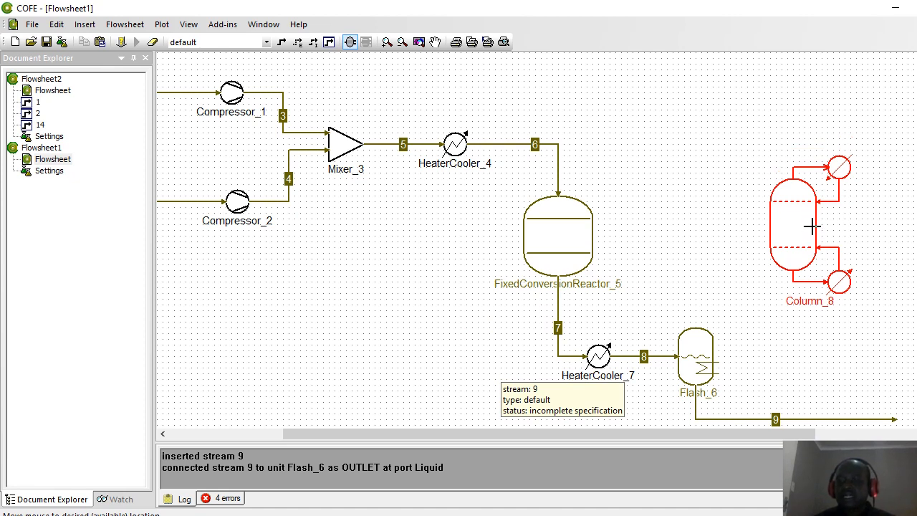
{"action": "left_click", "coordinate": [819, 226]}
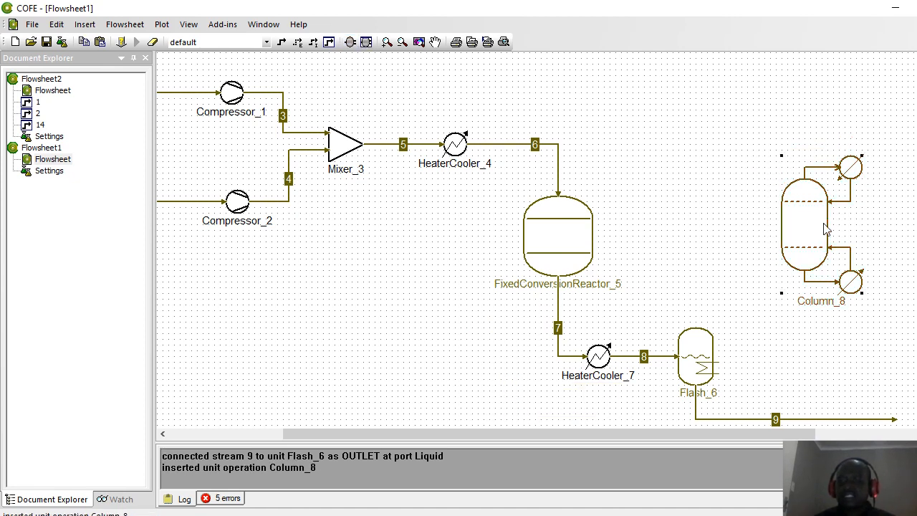
Step: Draw stream 10 from Flash_6's vapour outlet toward Column_8
{"action": "left_click", "coordinate": [282, 43]}
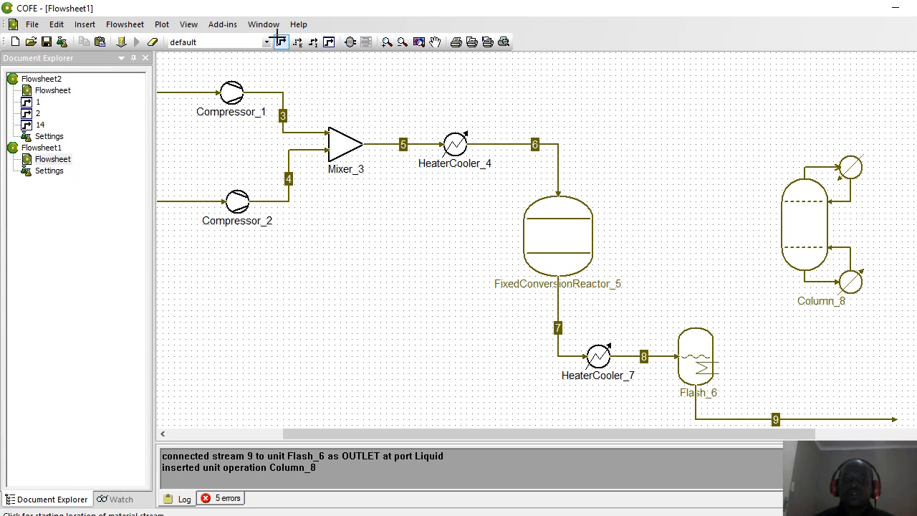
{"action": "left_click", "coordinate": [696, 328]}
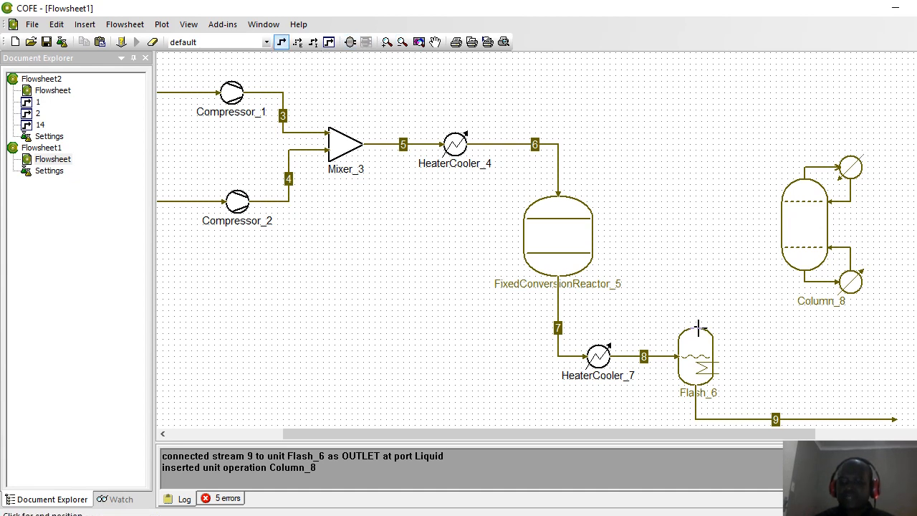
{"action": "left_click", "coordinate": [747, 247]}
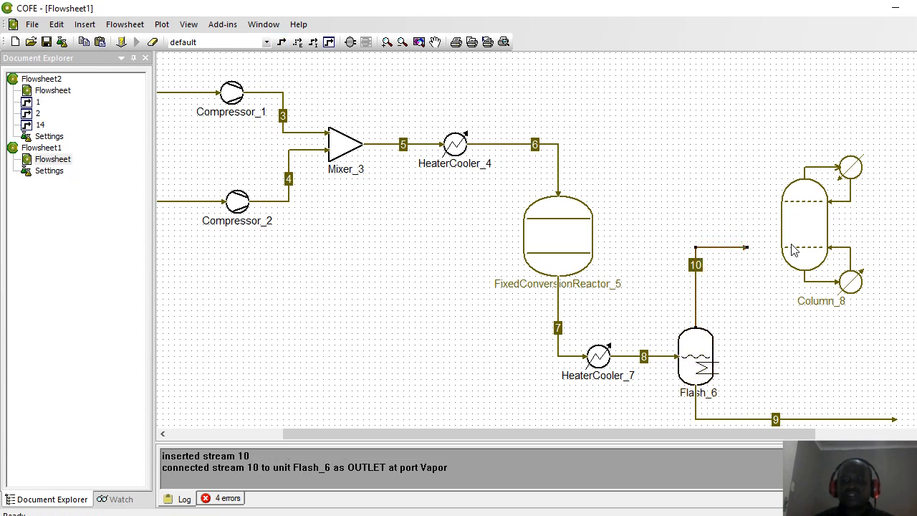
{"action": "right_click", "coordinate": [798, 218]}
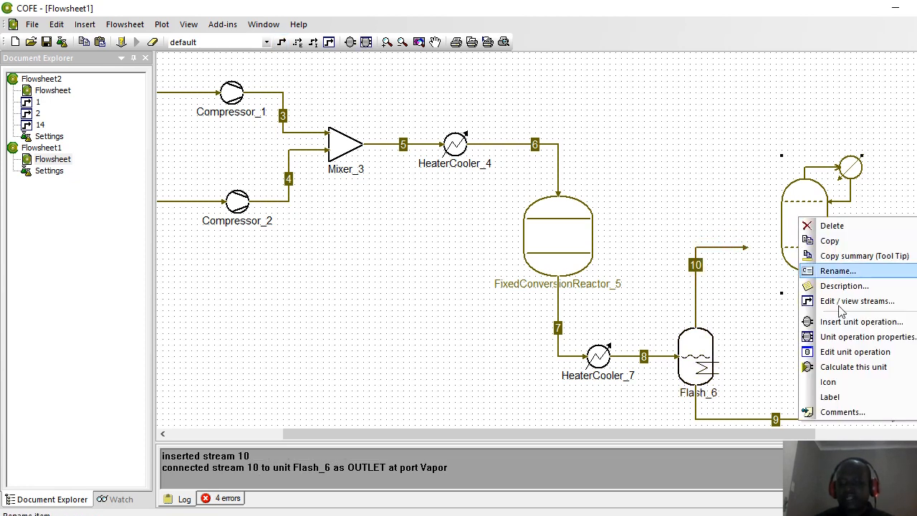
{"action": "left_click", "coordinate": [860, 351]}
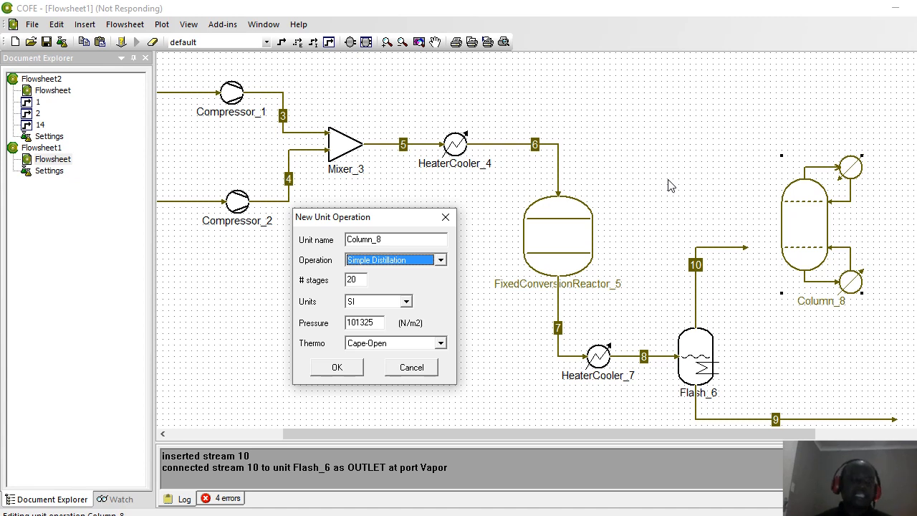
{"action": "left_click", "coordinate": [441, 261]}
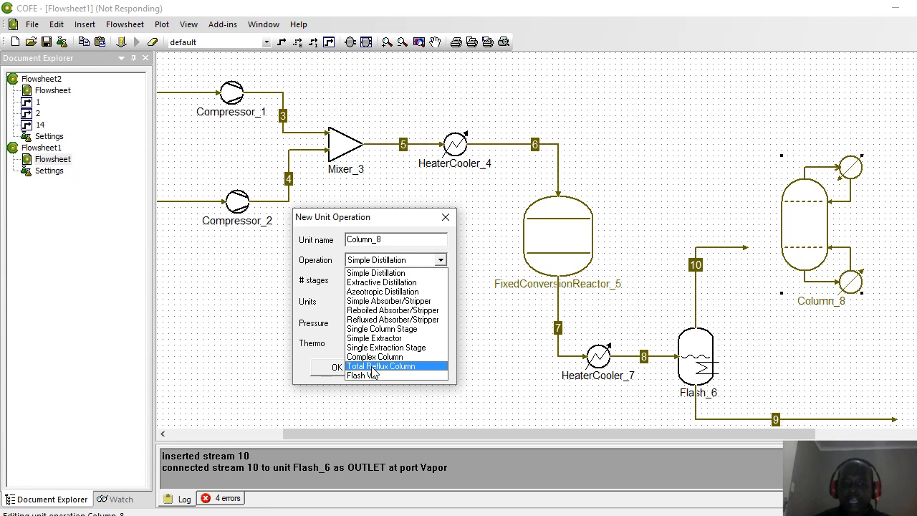
{"action": "left_click", "coordinate": [380, 301]}
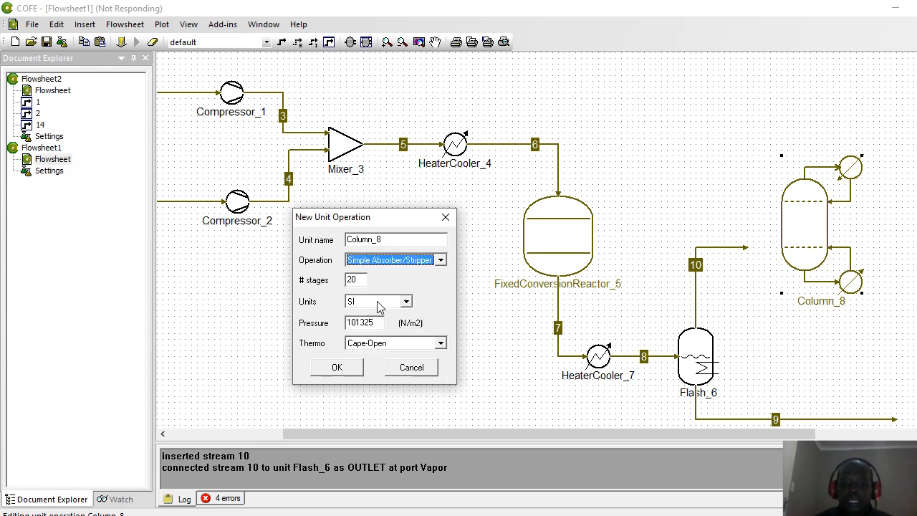
{"action": "left_click", "coordinate": [447, 218]}
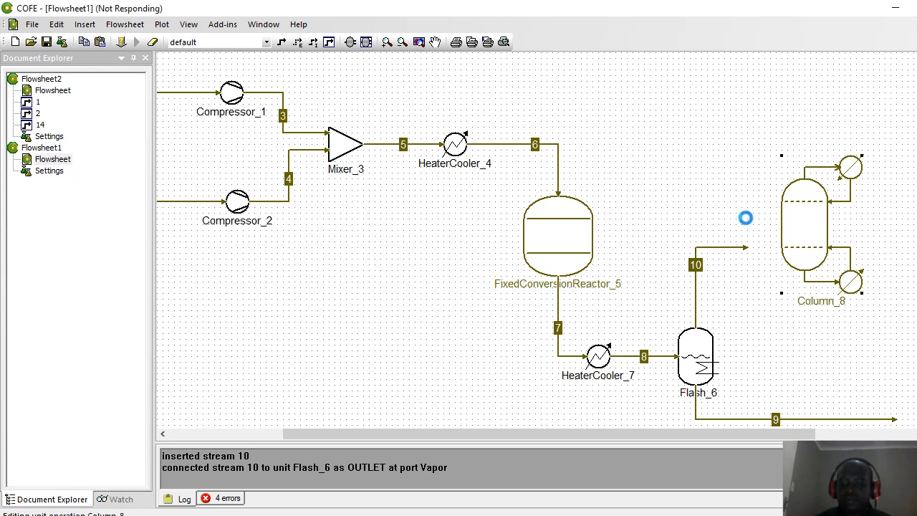
{"action": "left_click", "coordinate": [732, 205]}
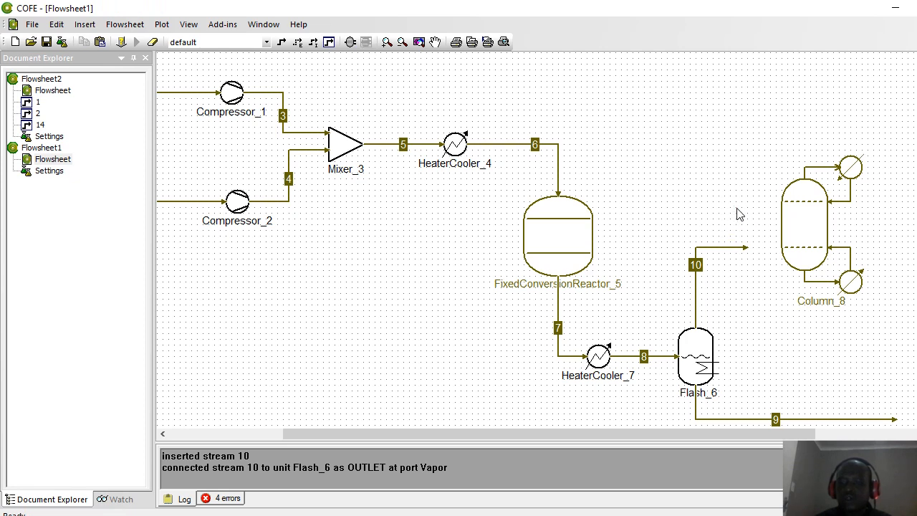
Step: Make Column_8 a 20-stage Simple Absorber/Stripper with pressure 300000 N/m2
{"action": "right_click", "coordinate": [803, 227]}
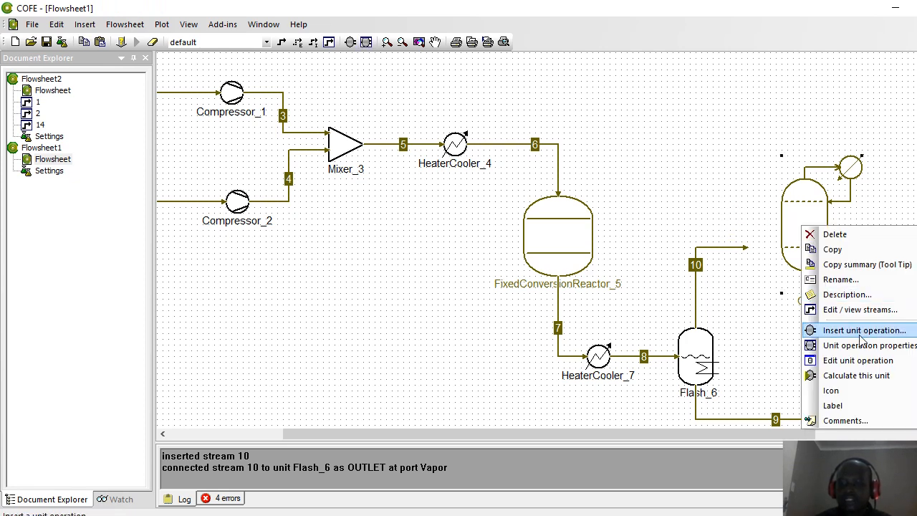
{"action": "left_click", "coordinate": [857, 360]}
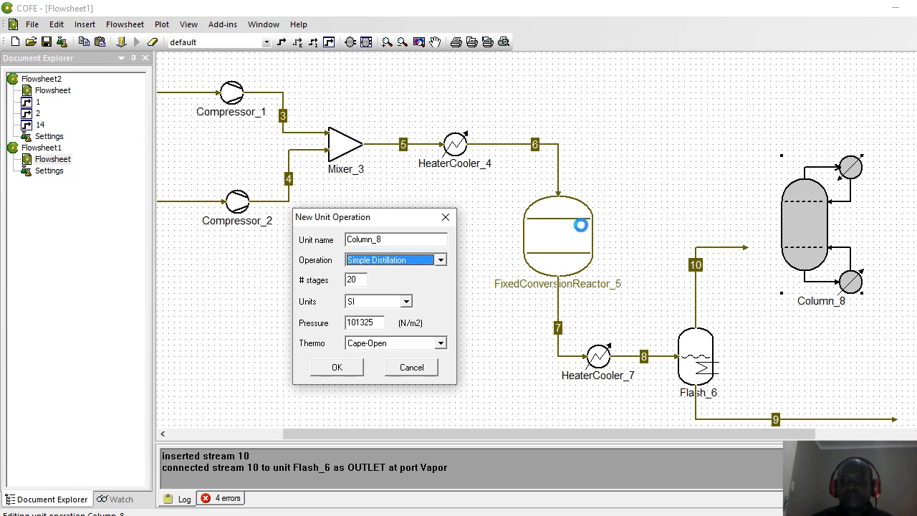
{"action": "left_click", "coordinate": [440, 260]}
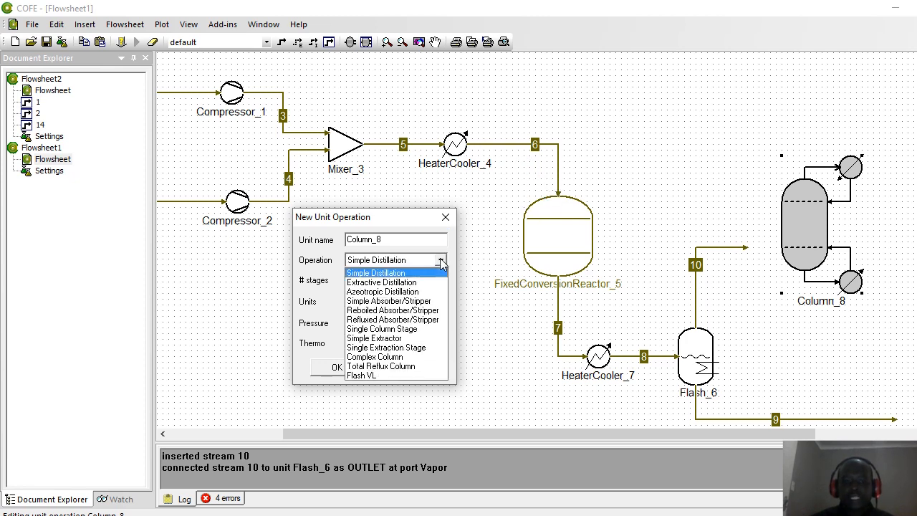
{"action": "left_click", "coordinate": [401, 301]}
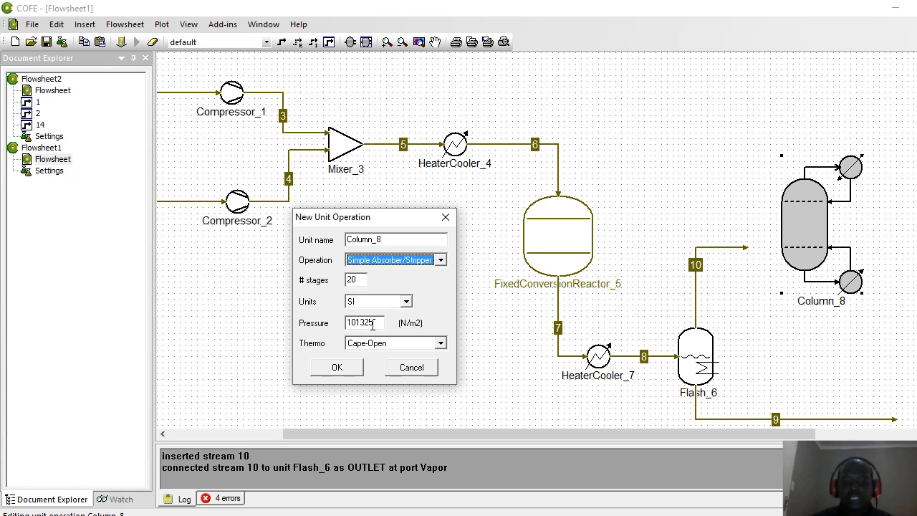
{"action": "left_click", "coordinate": [377, 323]}
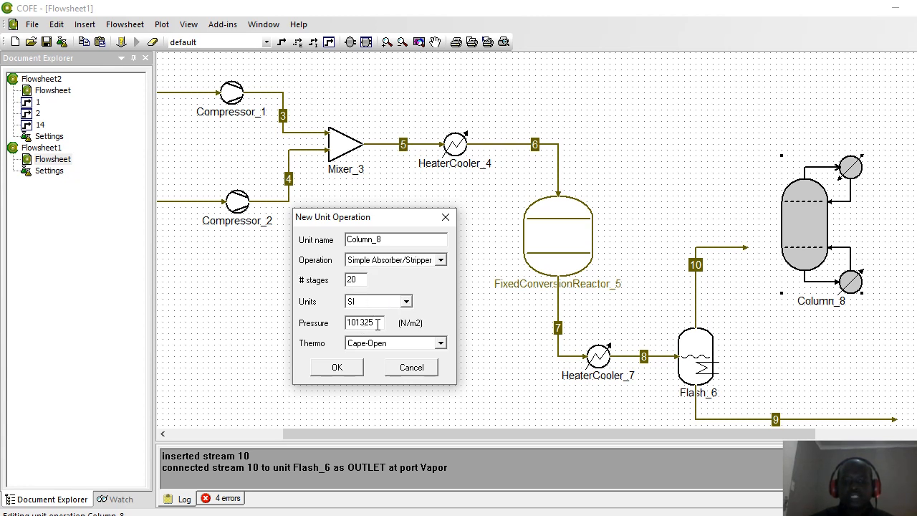
{"action": "left_click_drag", "start_coordinate": [378, 323], "coordinate": [347, 324]}
{"action": "type", "text": "3"}
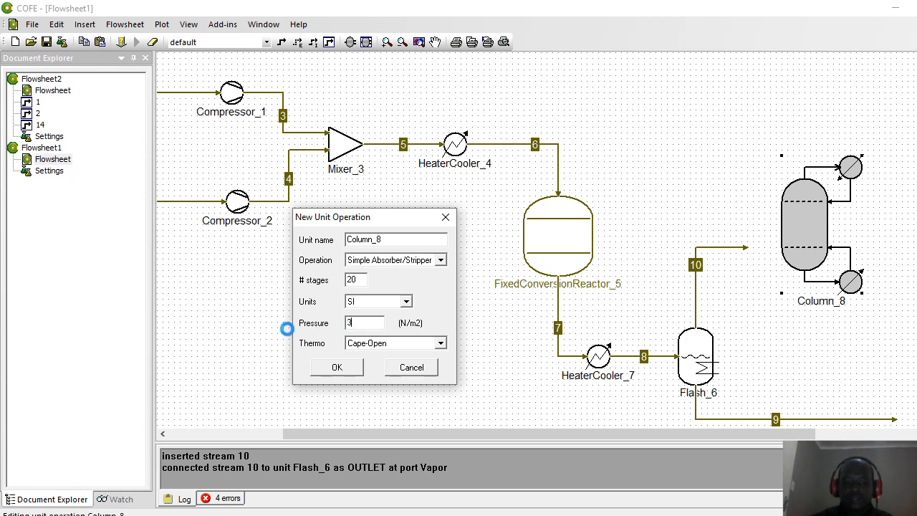
{"action": "type", "text": "00000"}
{"action": "left_click", "coordinate": [338, 369]}
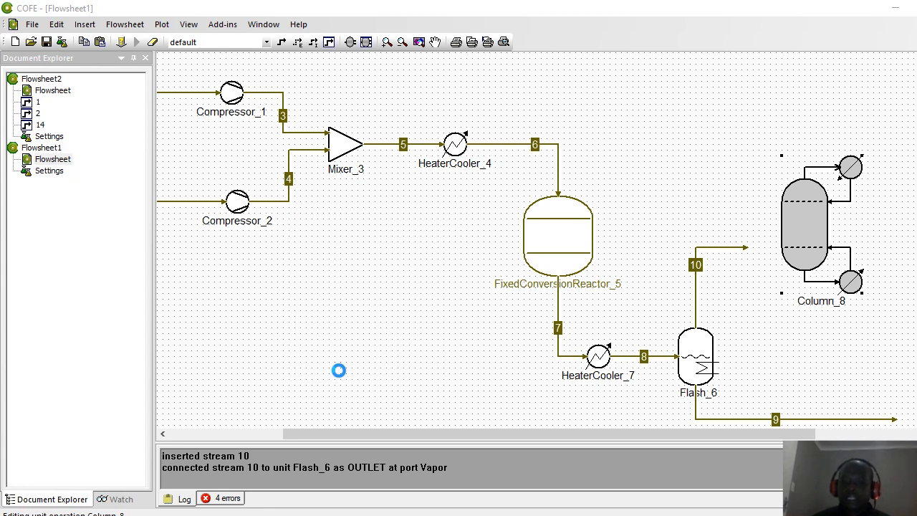
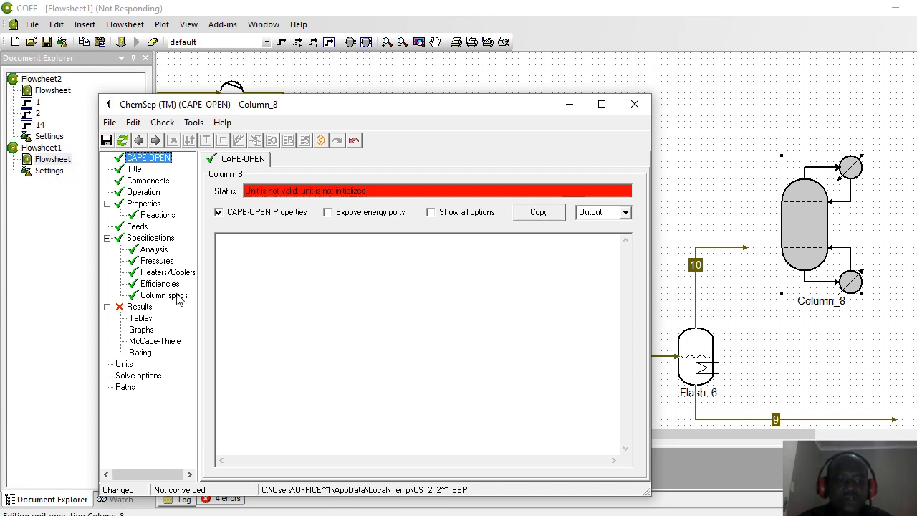
Step: Review Column_8's components, operation, reactions, feed and pressure pages in ChemSep
{"action": "left_click", "coordinate": [140, 180]}
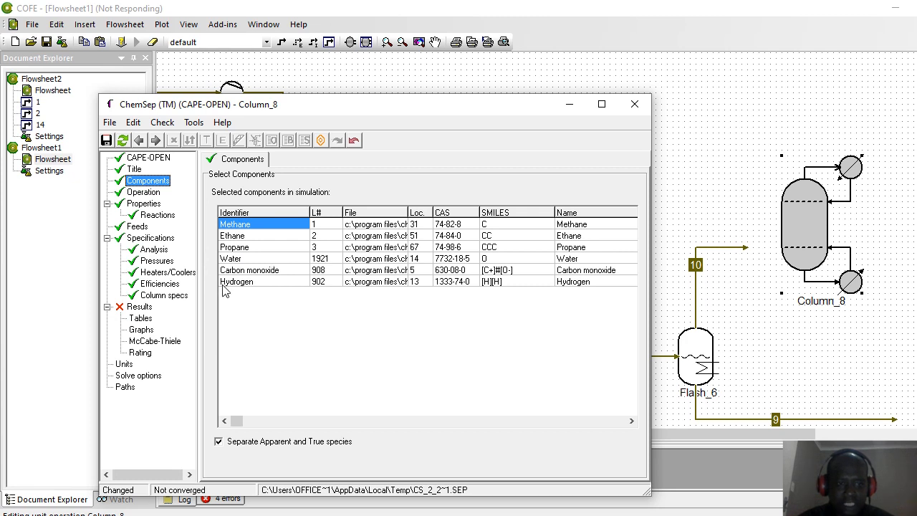
{"action": "left_click", "coordinate": [143, 193]}
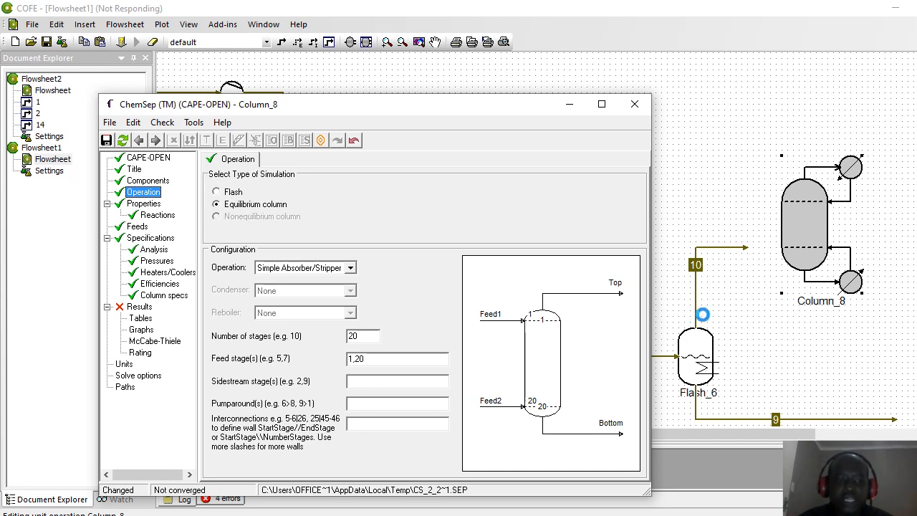
{"action": "left_click", "coordinate": [157, 216]}
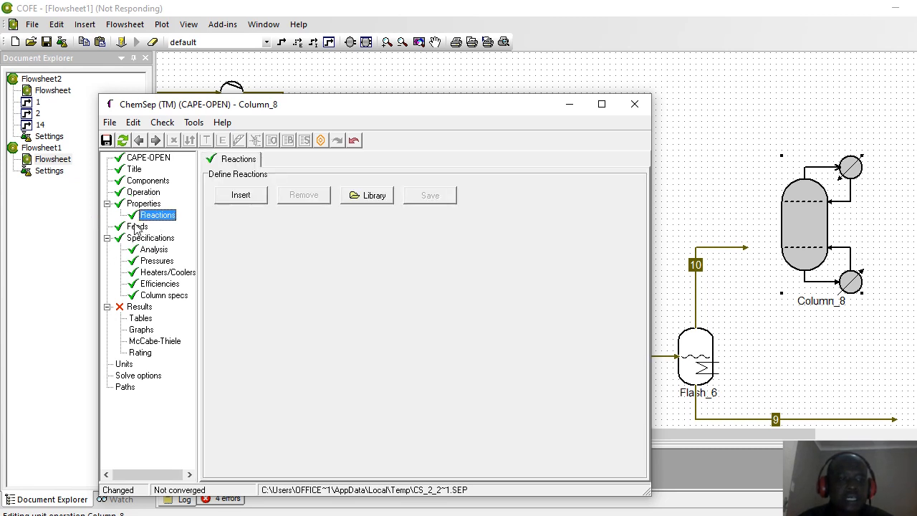
{"action": "left_click", "coordinate": [138, 227]}
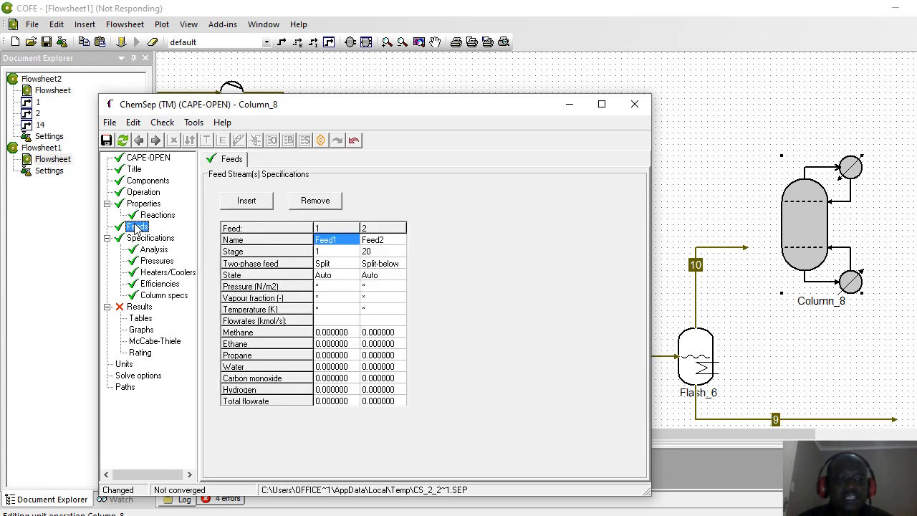
{"action": "left_click", "coordinate": [157, 262]}
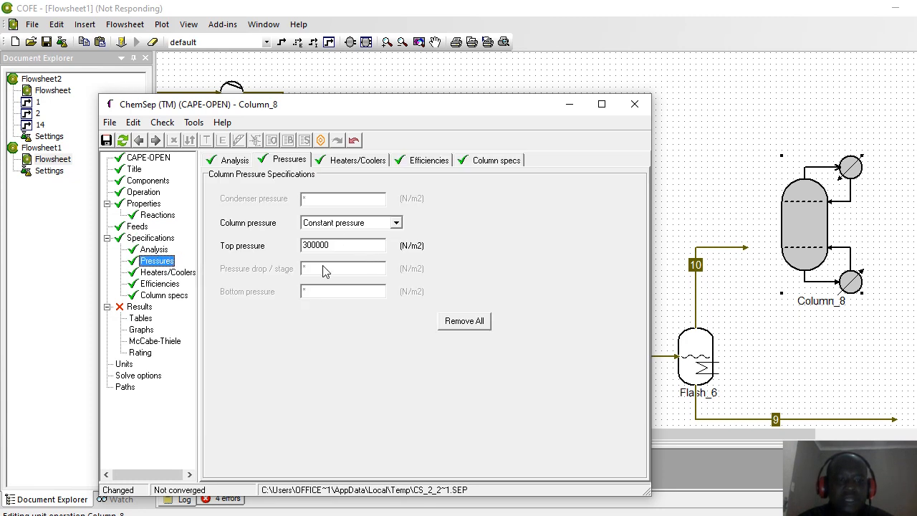
Step: Set the default stage efficiency to 0.75 and close ChemSep, saving the column input
{"action": "left_click", "coordinate": [159, 283]}
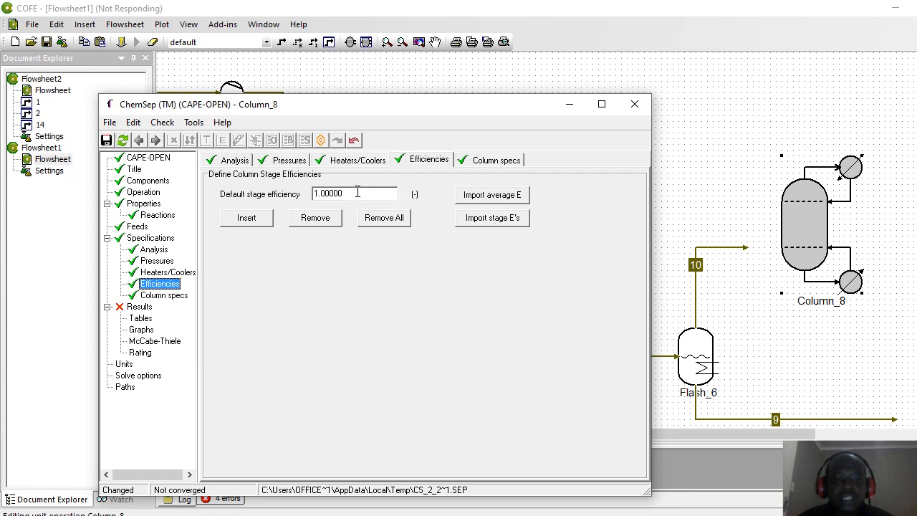
{"action": "double_click", "coordinate": [357, 192]}
{"action": "type", "text": "0.7"}
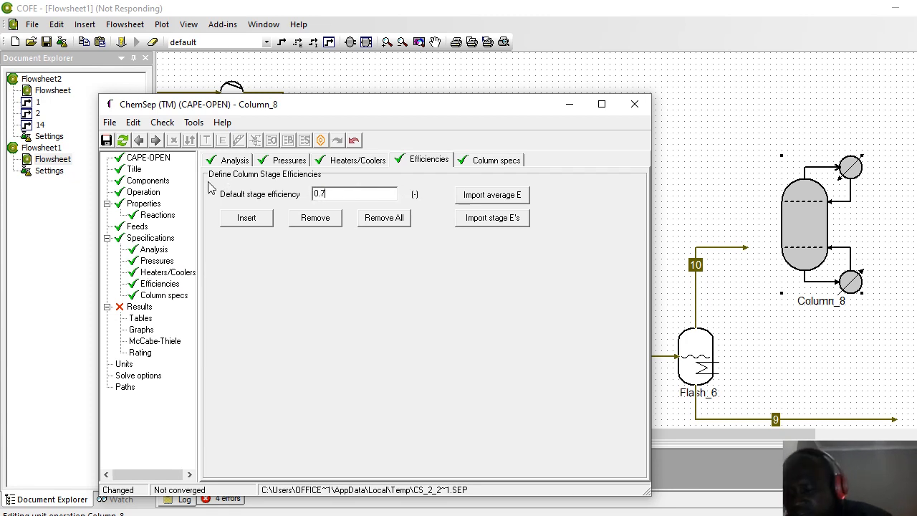
{"action": "type", "text": "5"}
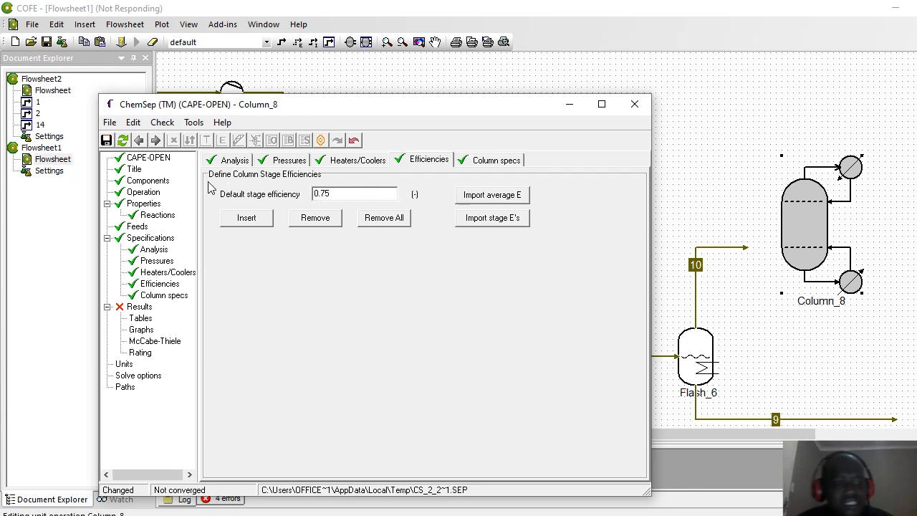
{"action": "left_click", "coordinate": [156, 296]}
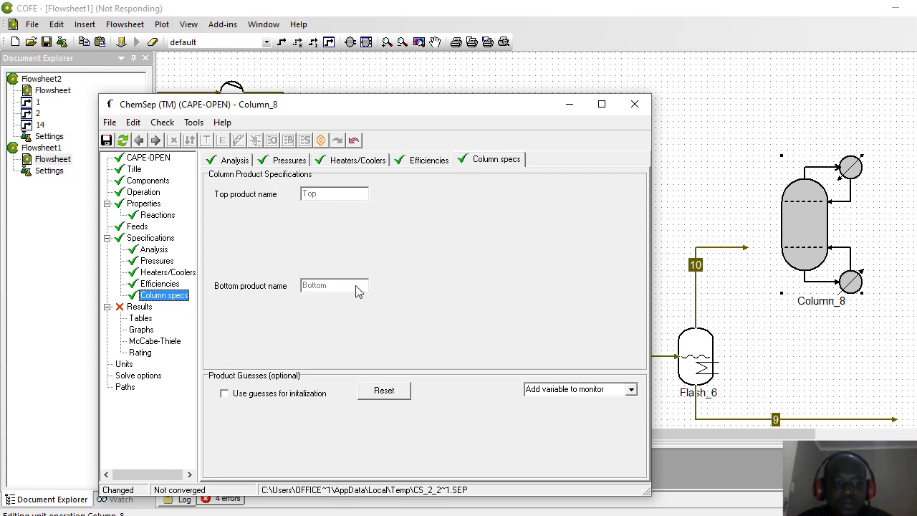
{"action": "left_click", "coordinate": [636, 106]}
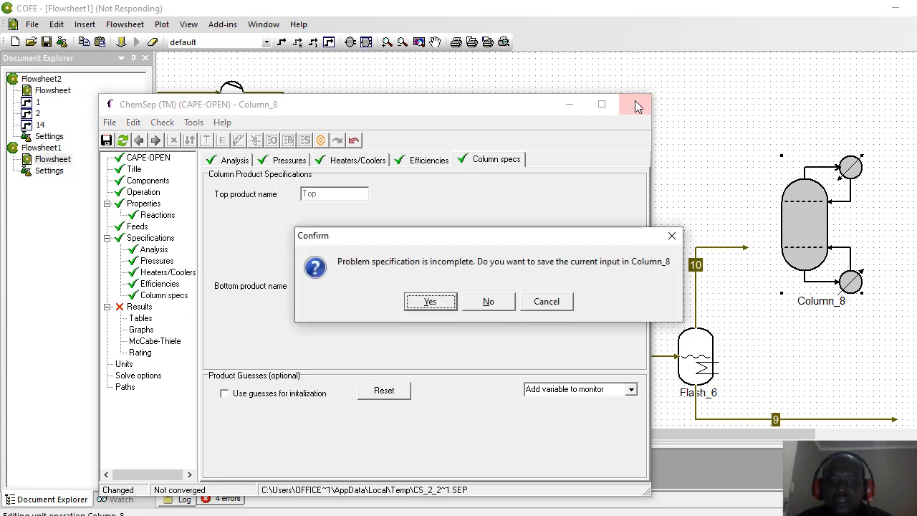
{"action": "left_click", "coordinate": [430, 302]}
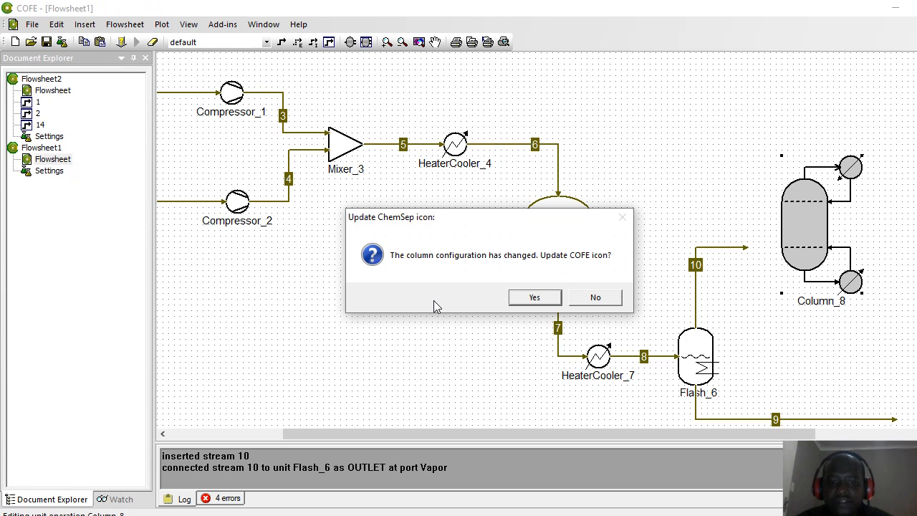
Step: Update Column_8's icon, nudge it upward, and connect stream 10 to the stage 20 feed
{"action": "left_click", "coordinate": [528, 297]}
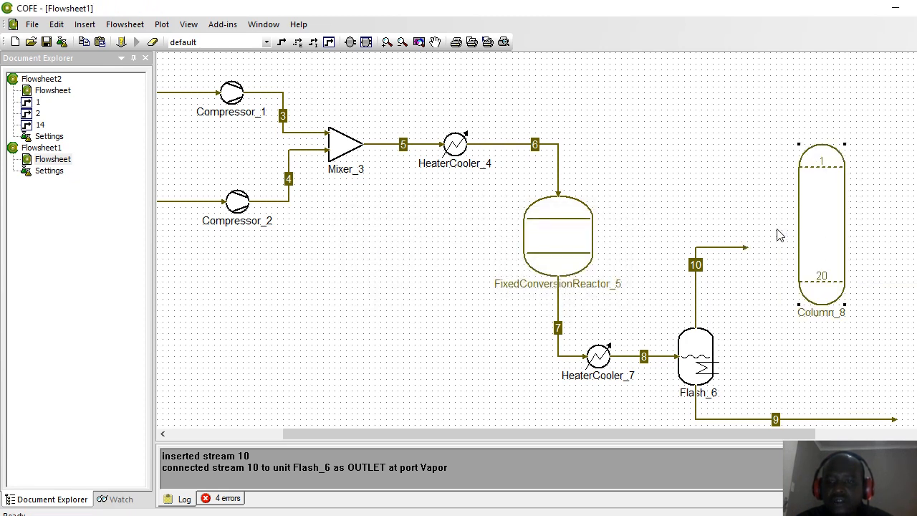
{"action": "left_click_drag", "start_coordinate": [826, 209], "coordinate": [822, 178]}
{"action": "left_click", "coordinate": [714, 248]}
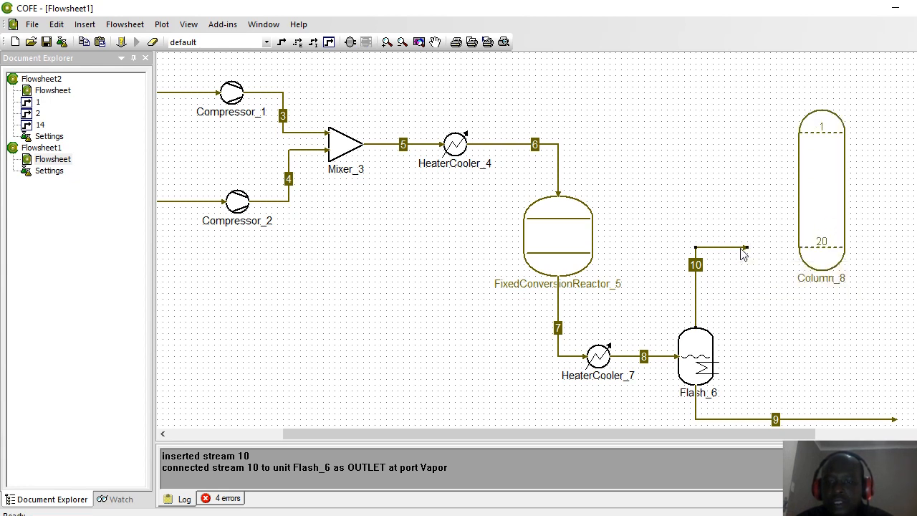
{"action": "left_click_drag", "start_coordinate": [745, 249], "coordinate": [797, 248]}
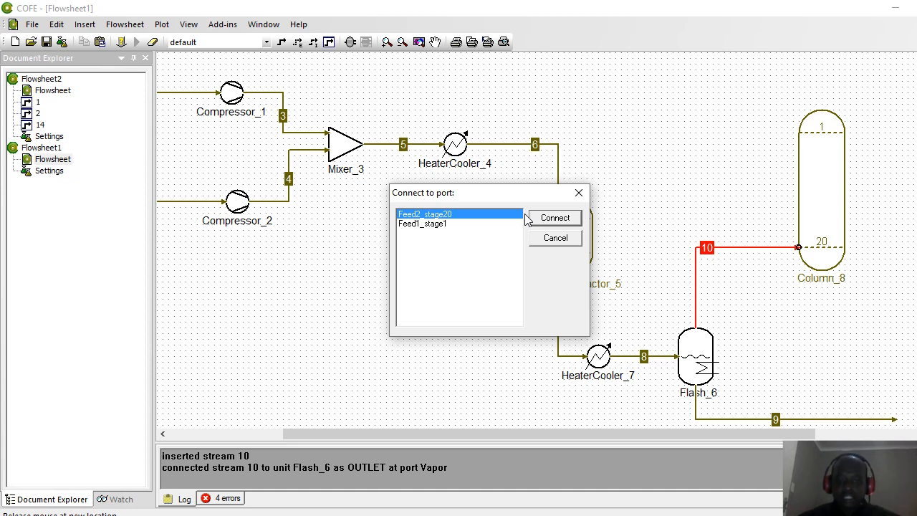
{"action": "left_click", "coordinate": [545, 221]}
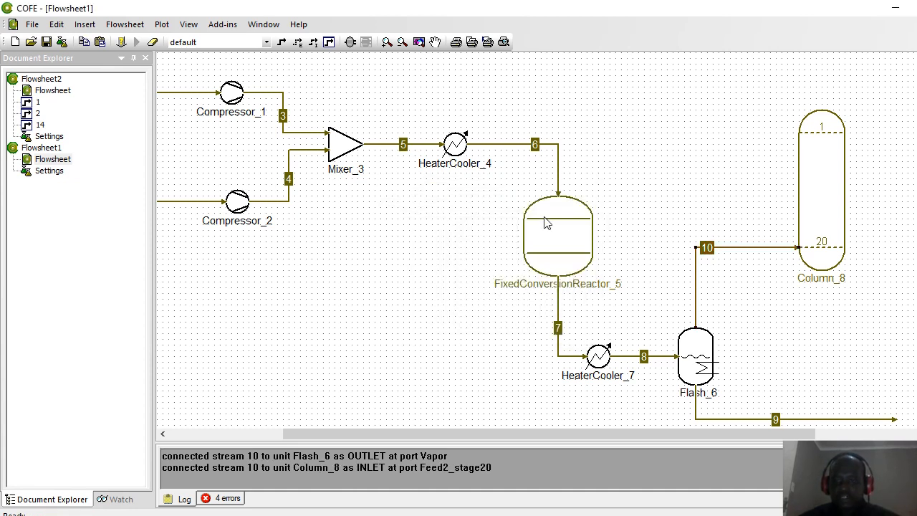
Step: Add stream 11 feeding stage 1, top product stream 12 and bottom product stream 13
{"action": "left_click", "coordinate": [281, 42]}
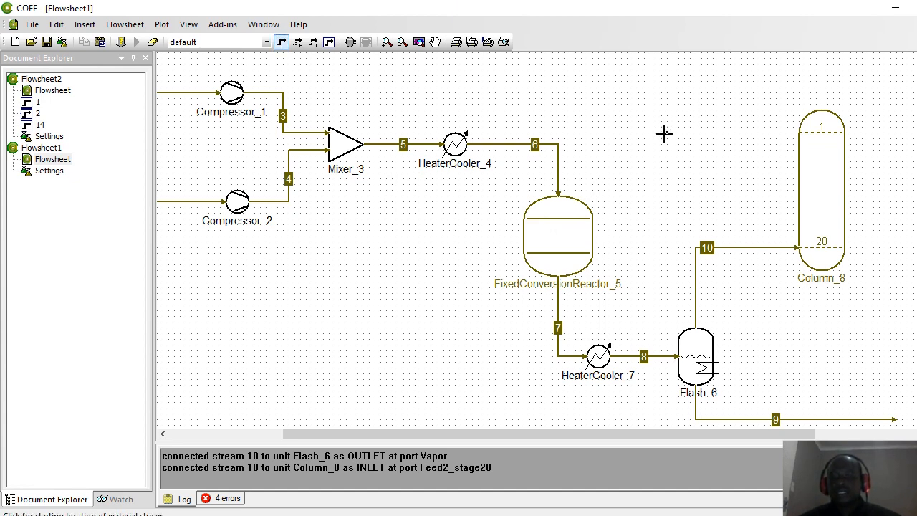
{"action": "left_click", "coordinate": [665, 132]}
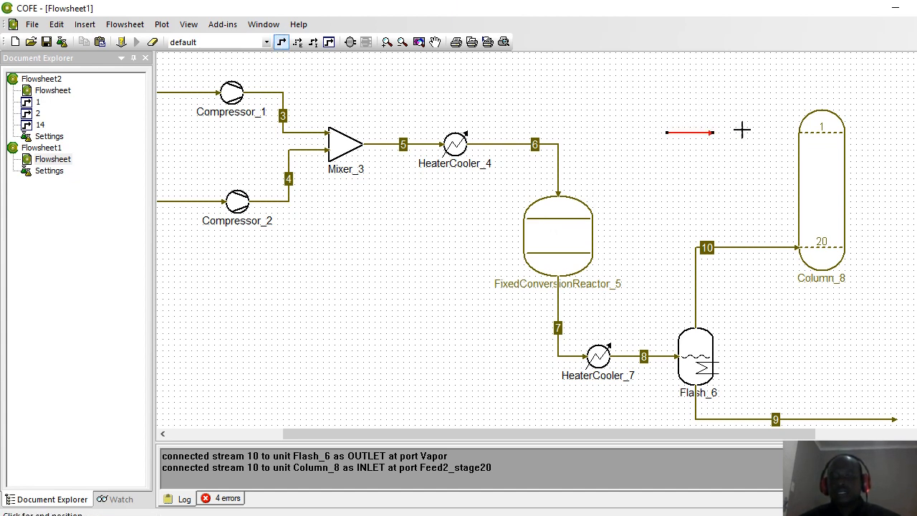
{"action": "left_click", "coordinate": [803, 133]}
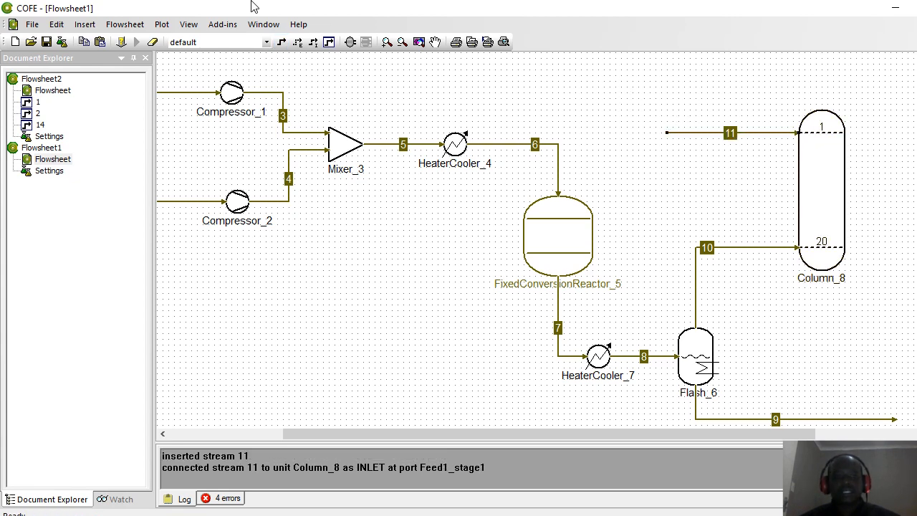
{"action": "left_click", "coordinate": [281, 41]}
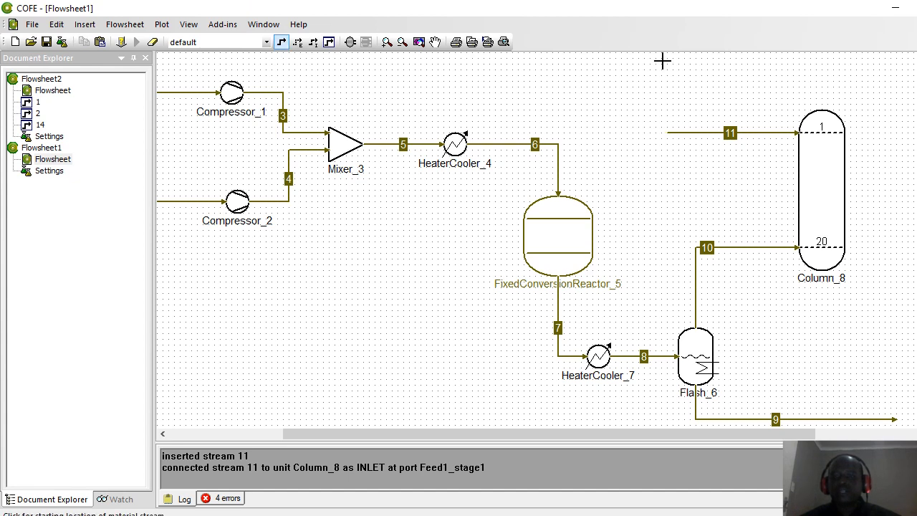
{"action": "left_click", "coordinate": [821, 108]}
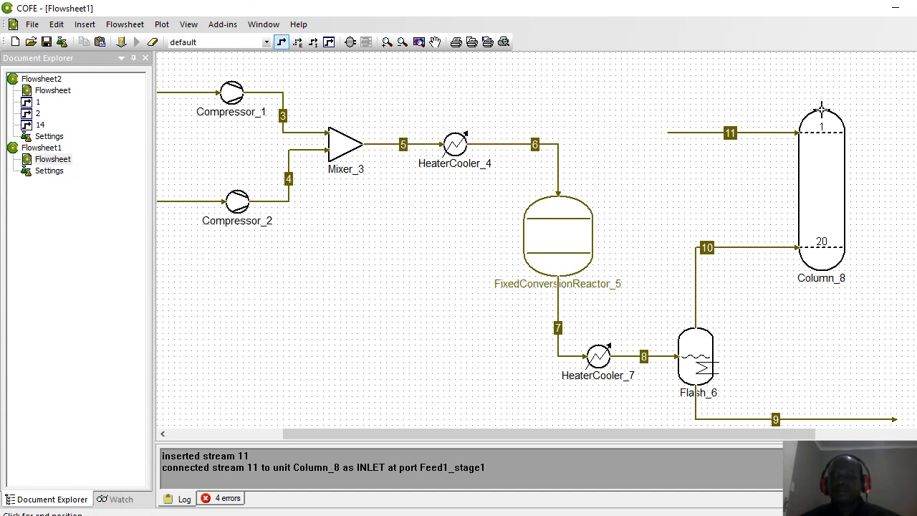
{"action": "left_click", "coordinate": [894, 72]}
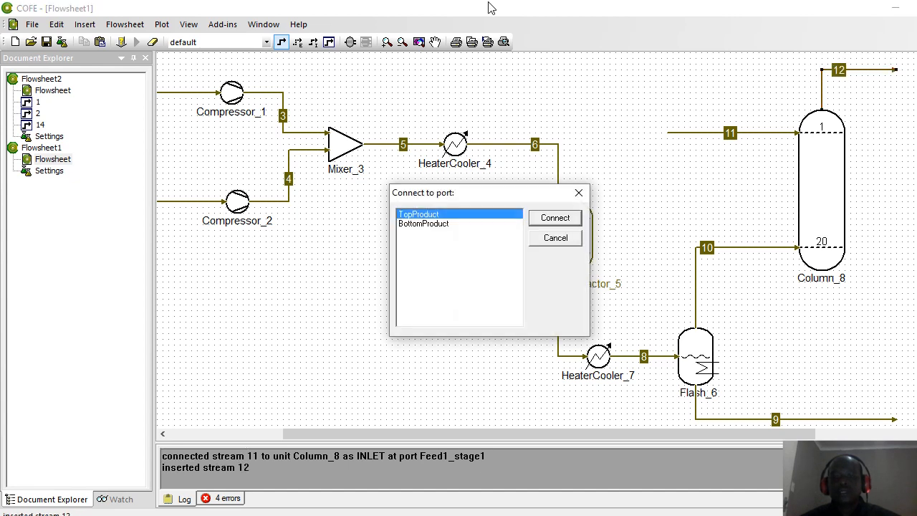
{"action": "left_click", "coordinate": [551, 219]}
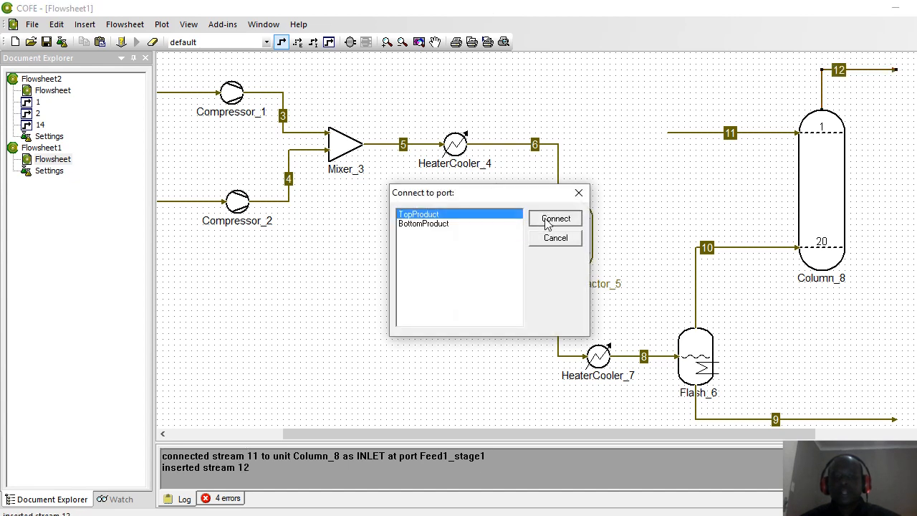
{"action": "left_click", "coordinate": [281, 42]}
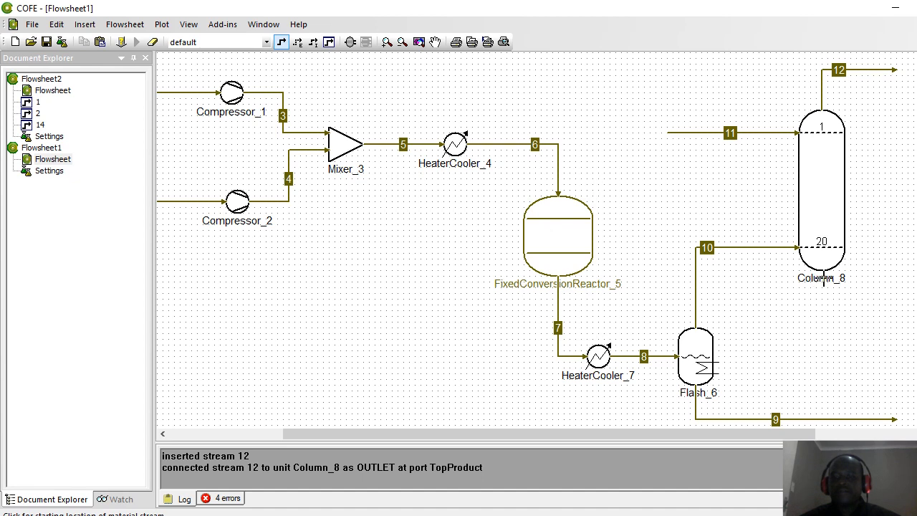
{"action": "left_click", "coordinate": [822, 271]}
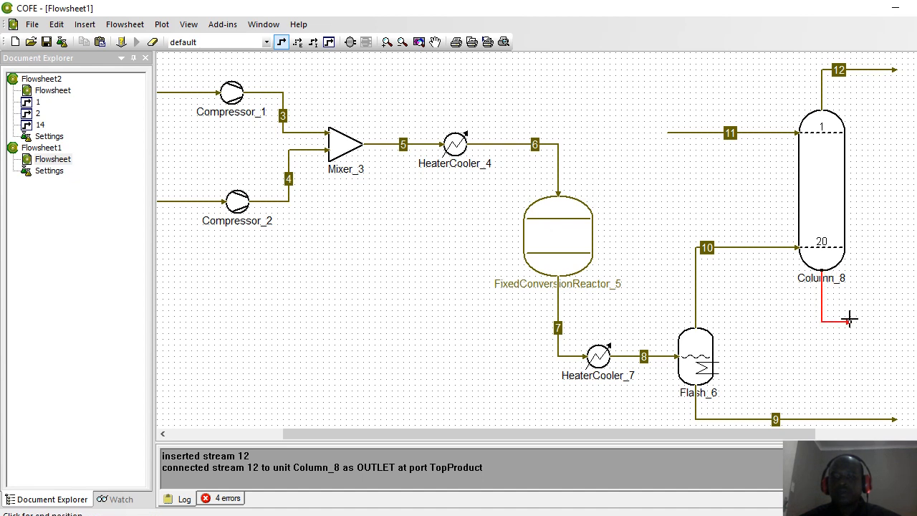
{"action": "left_click", "coordinate": [901, 328]}
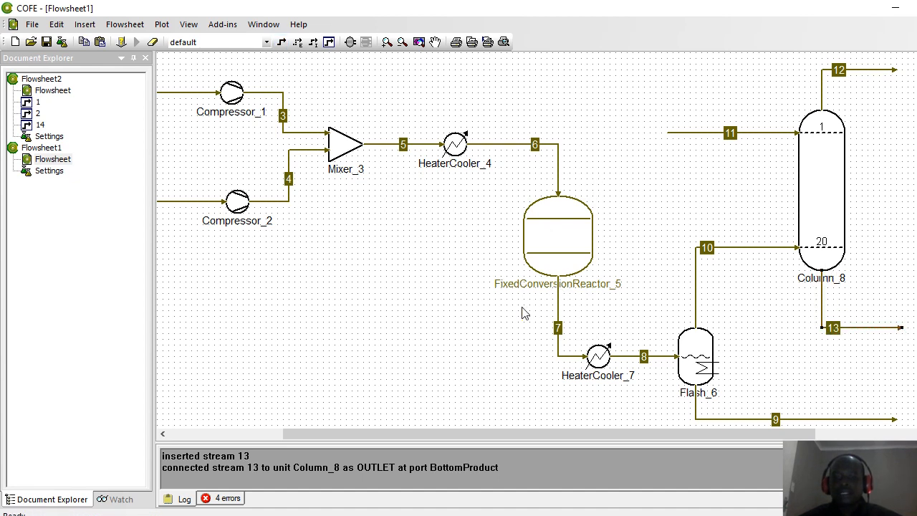
{"action": "left_click", "coordinate": [464, 331]}
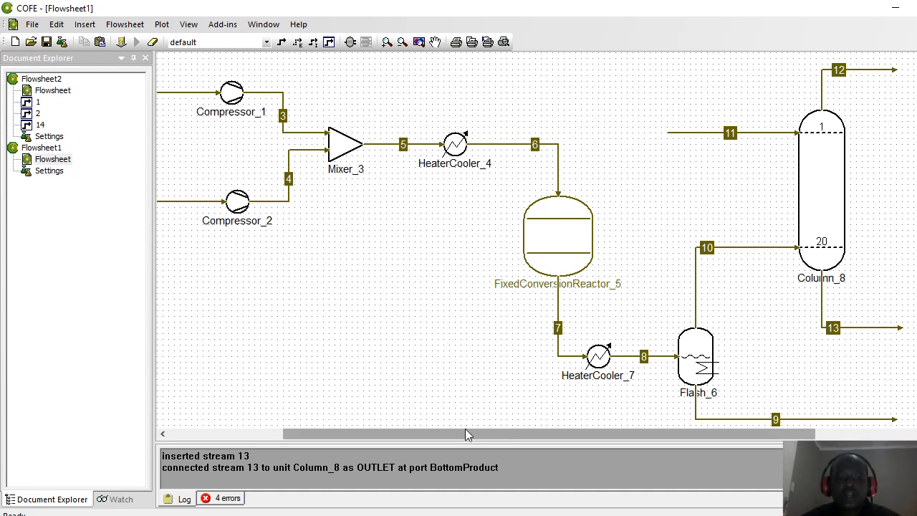
{"action": "left_click_drag", "start_coordinate": [465, 429], "coordinate": [378, 430]}
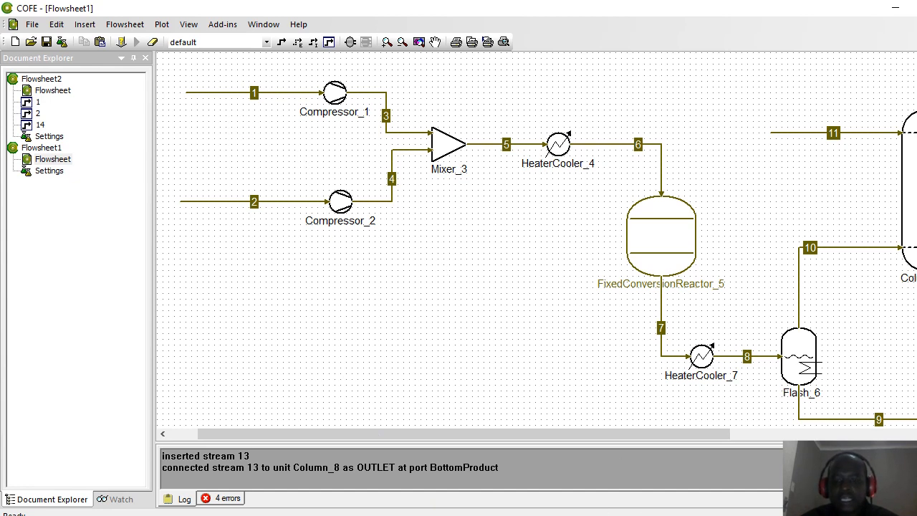
{"action": "key", "text": "alt+Tab"}
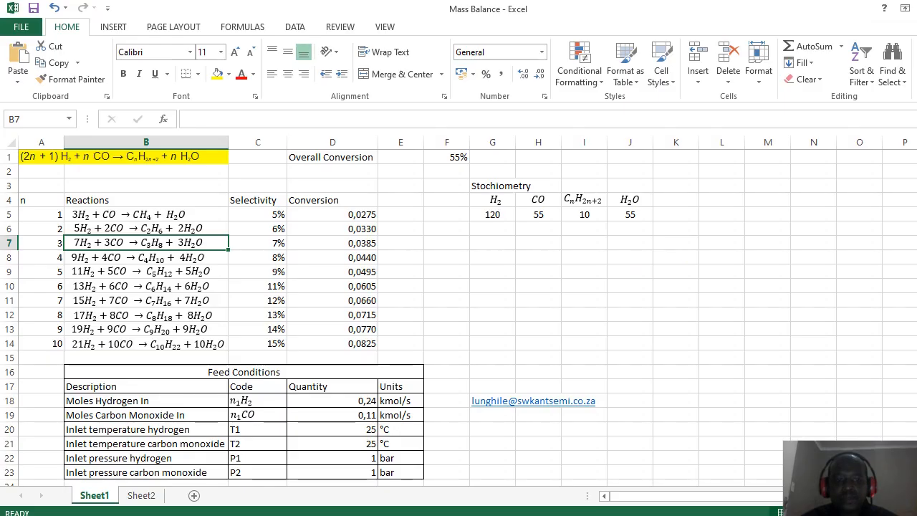
{"action": "left_click", "coordinate": [445, 332]}
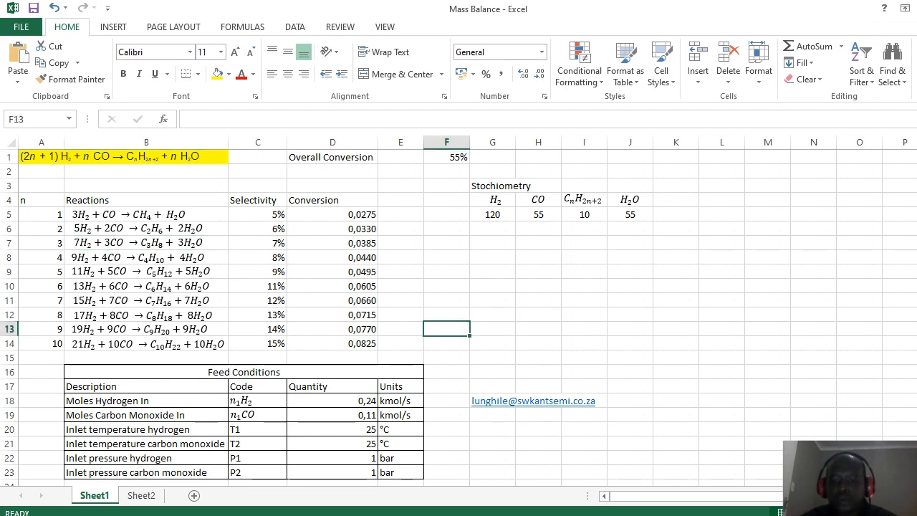
{"action": "key", "text": "alt+Tab"}
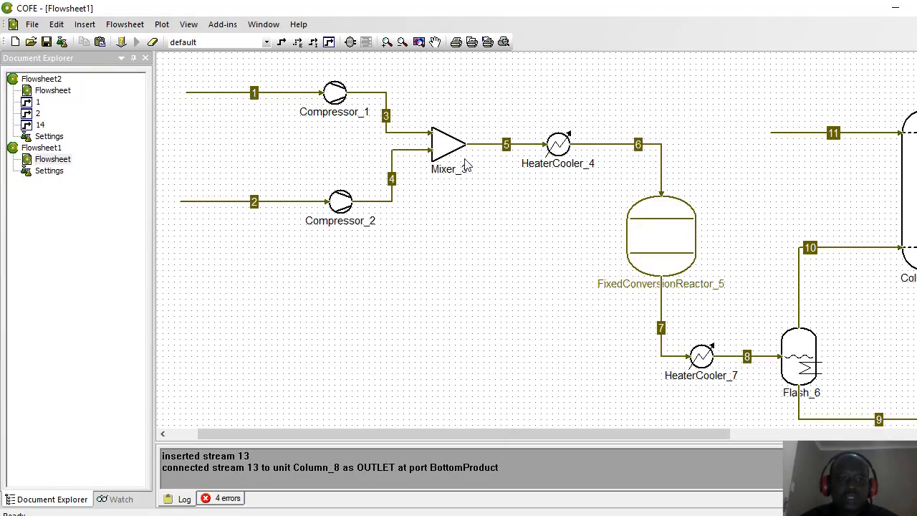
Step: Rename feed stream 1 to 'Hydrogen'
{"action": "left_click", "coordinate": [256, 97]}
{"action": "left_click", "coordinate": [255, 95]}
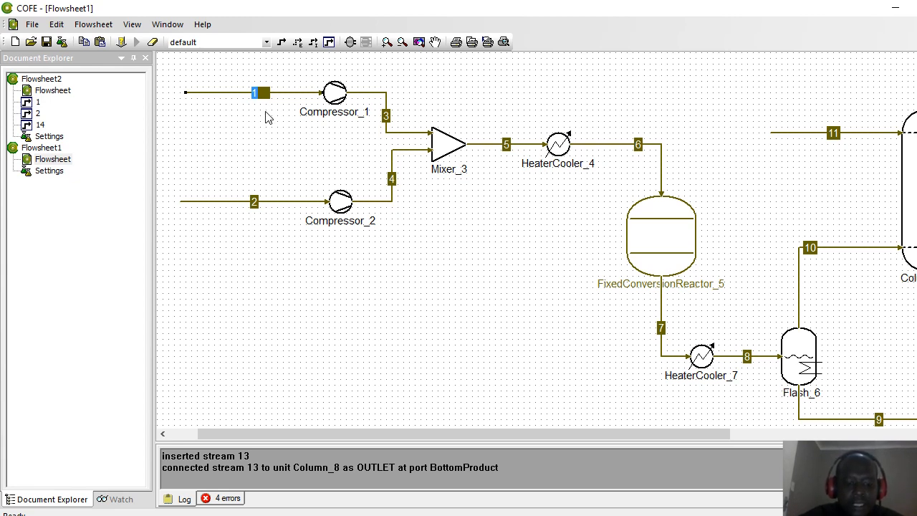
{"action": "type", "text": "Hydro"}
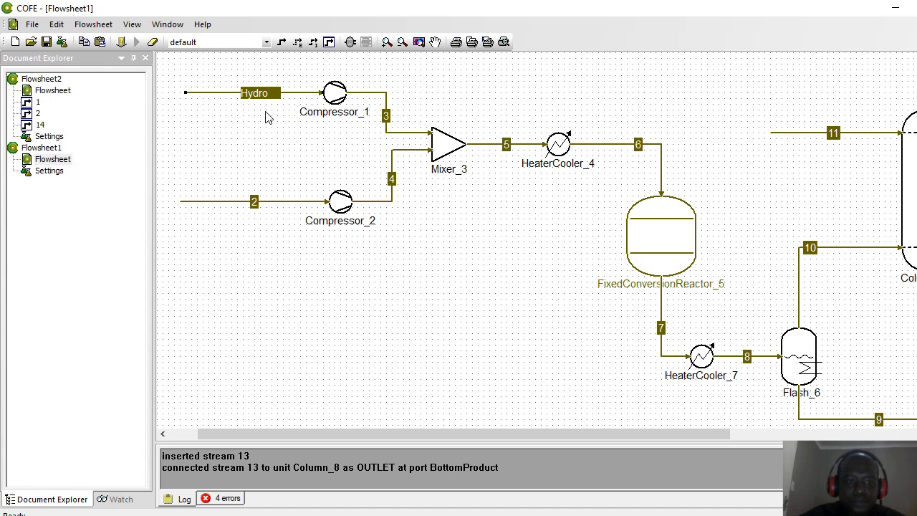
{"action": "type", "text": "gen"}
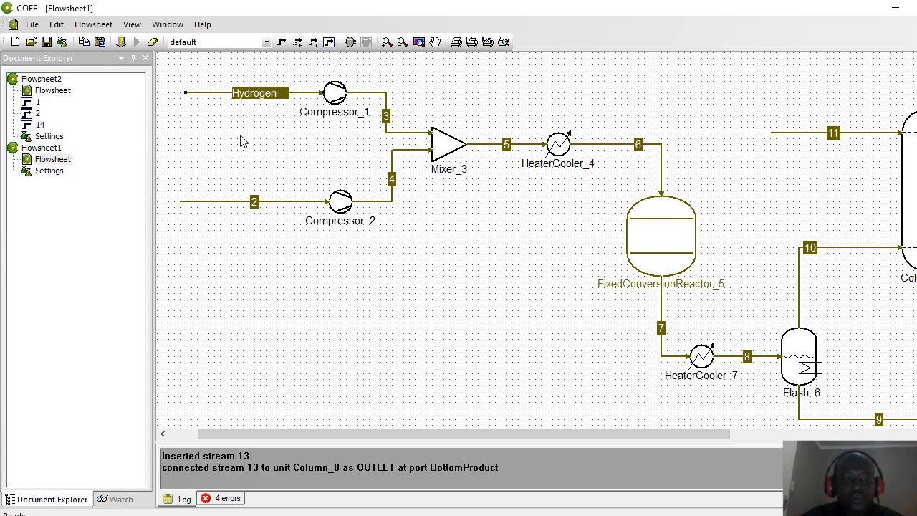
{"action": "left_click", "coordinate": [242, 141]}
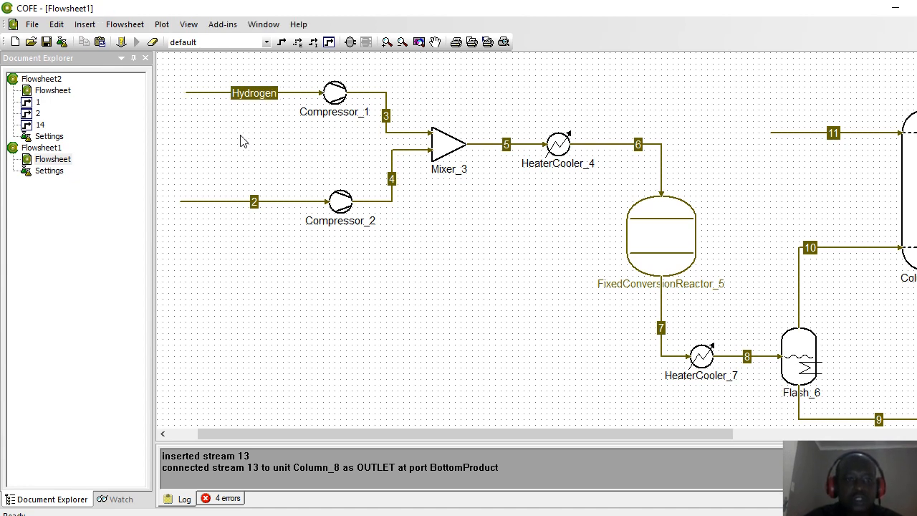
Step: Rename feed stream 2 to 'Carbon Monoxide'
{"action": "left_click", "coordinate": [255, 203]}
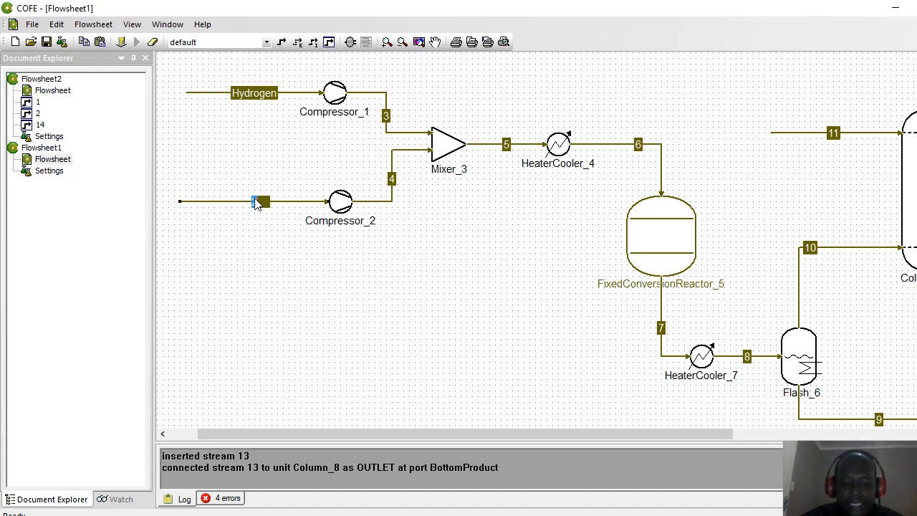
{"action": "type", "text": "Carbon"}
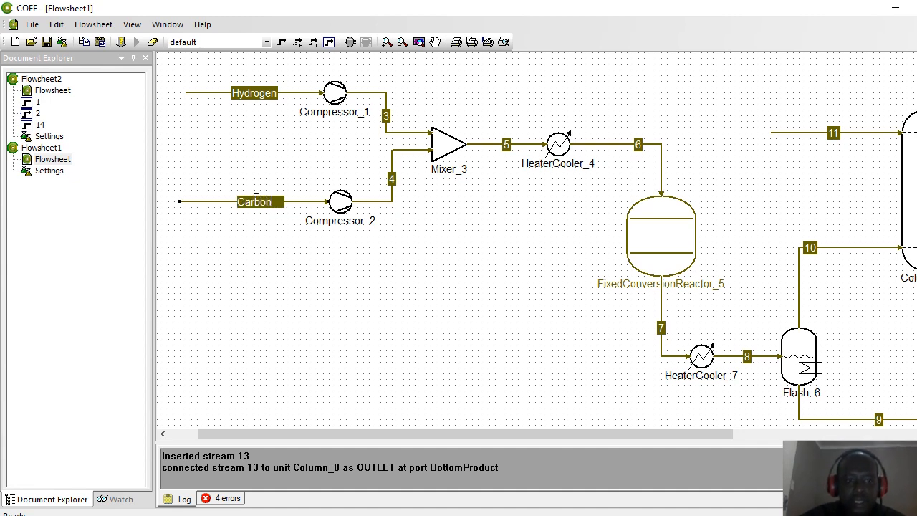
{"action": "type", "text": " Mo"}
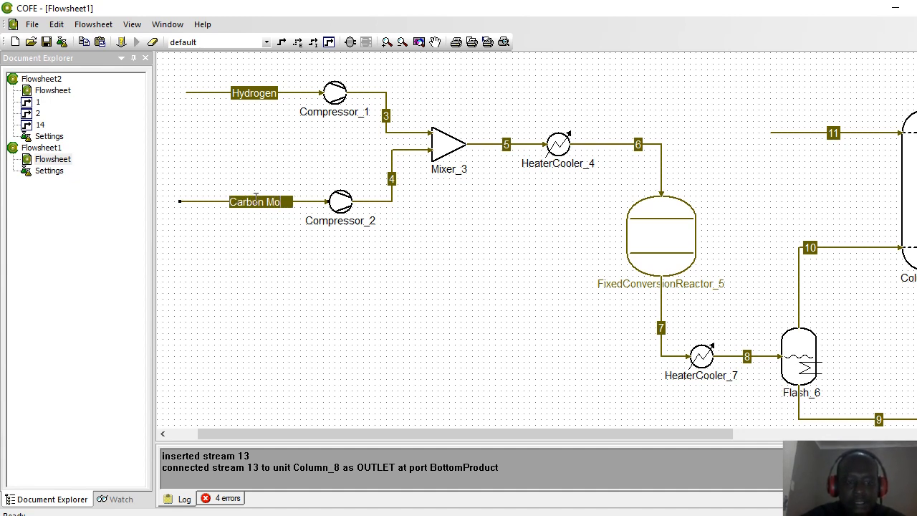
{"action": "type", "text": "noxide"}
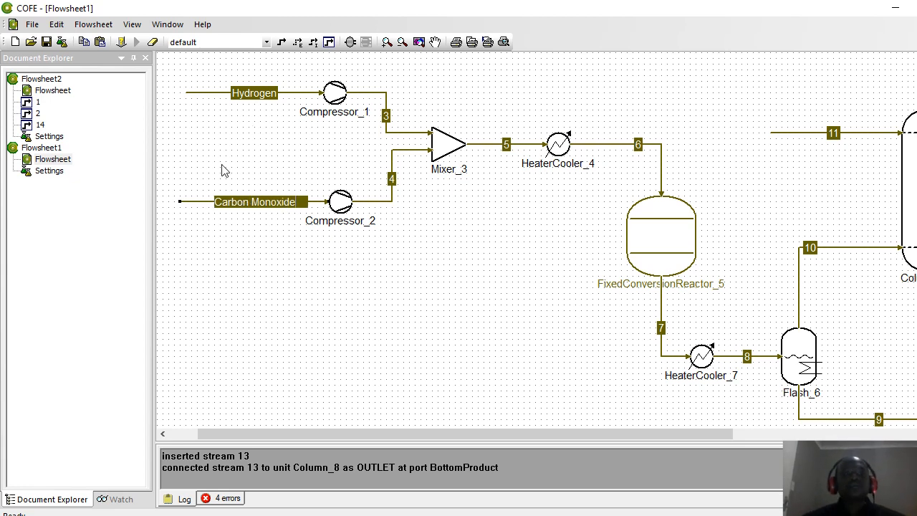
{"action": "key", "text": "Return"}
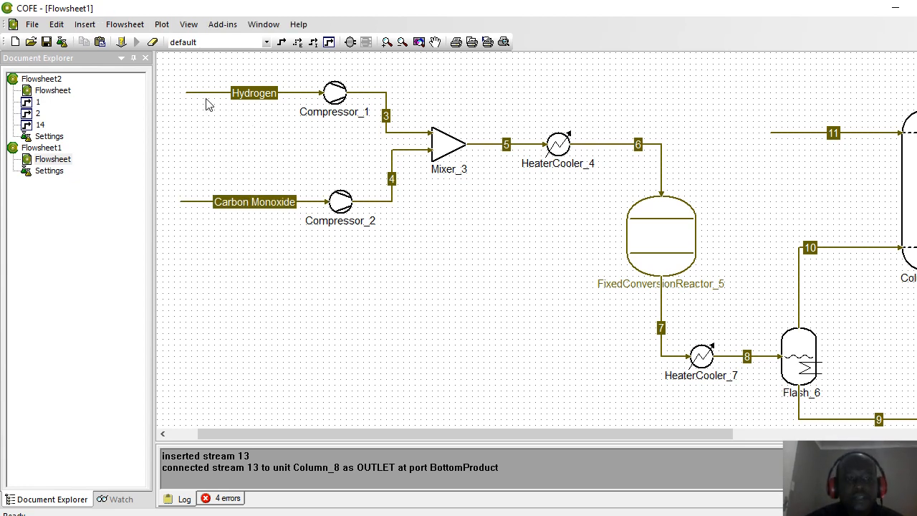
Step: Open the Hydrogen stream and switch its pressure unit to bar
{"action": "double_click", "coordinate": [204, 92]}
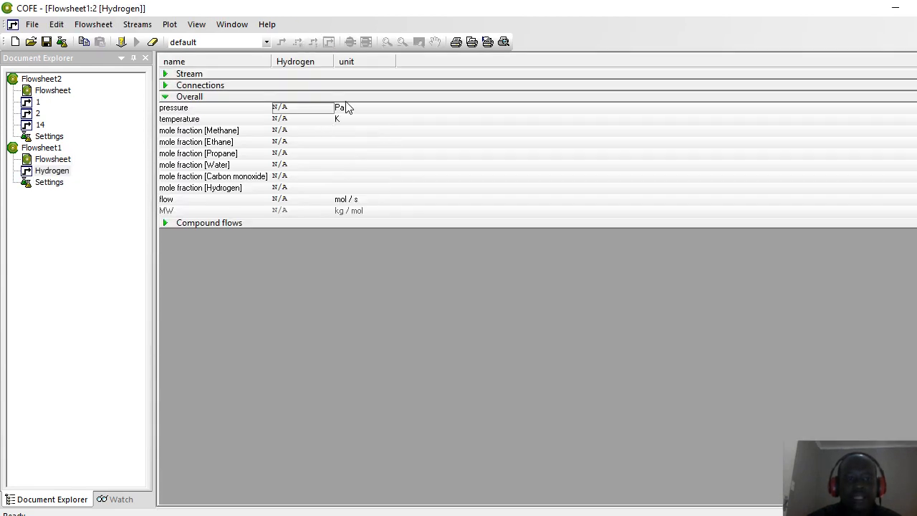
{"action": "left_click", "coordinate": [343, 109]}
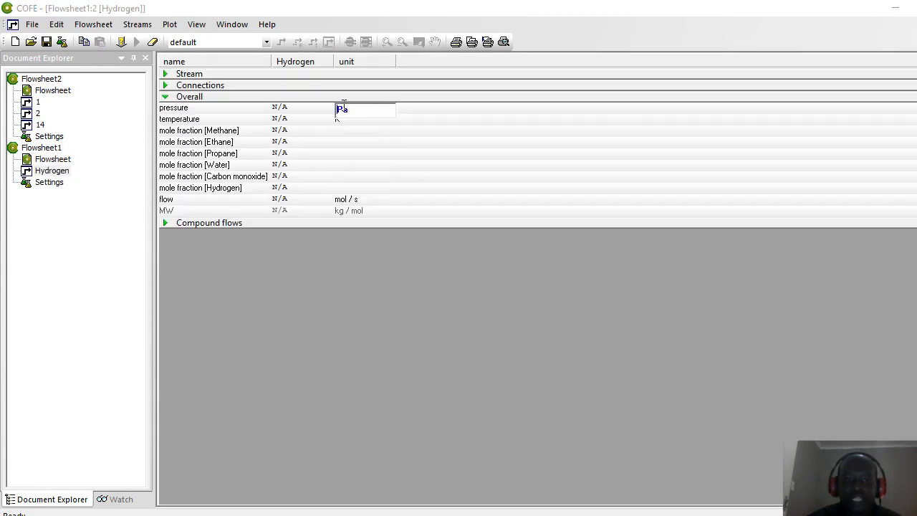
{"action": "left_click", "coordinate": [343, 104]}
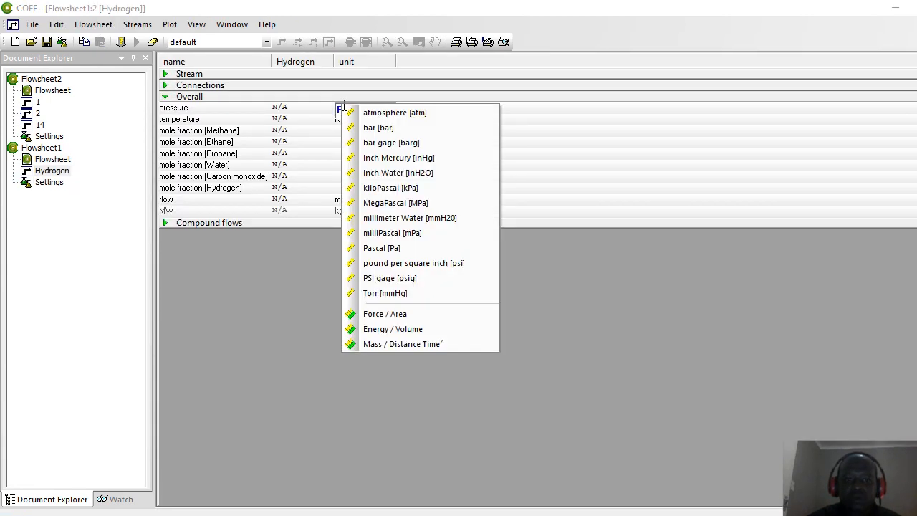
{"action": "left_click", "coordinate": [366, 128]}
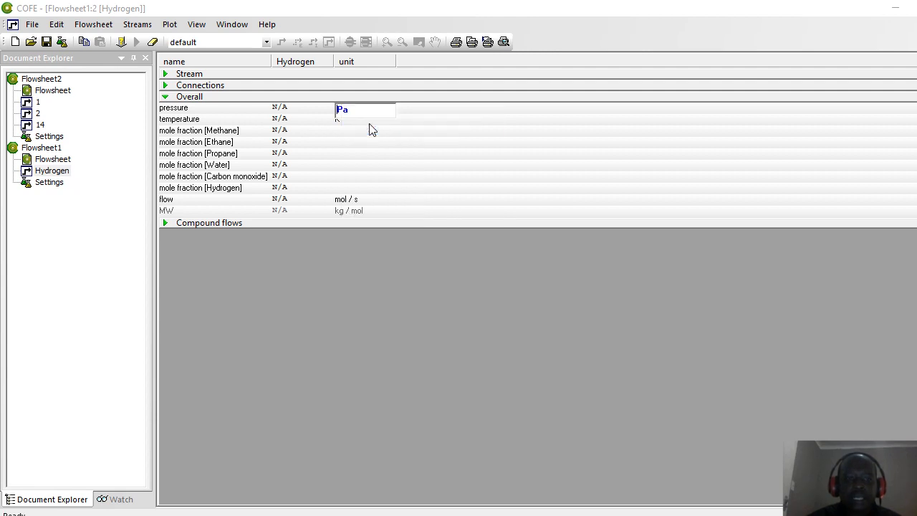
{"action": "left_click", "coordinate": [290, 100]}
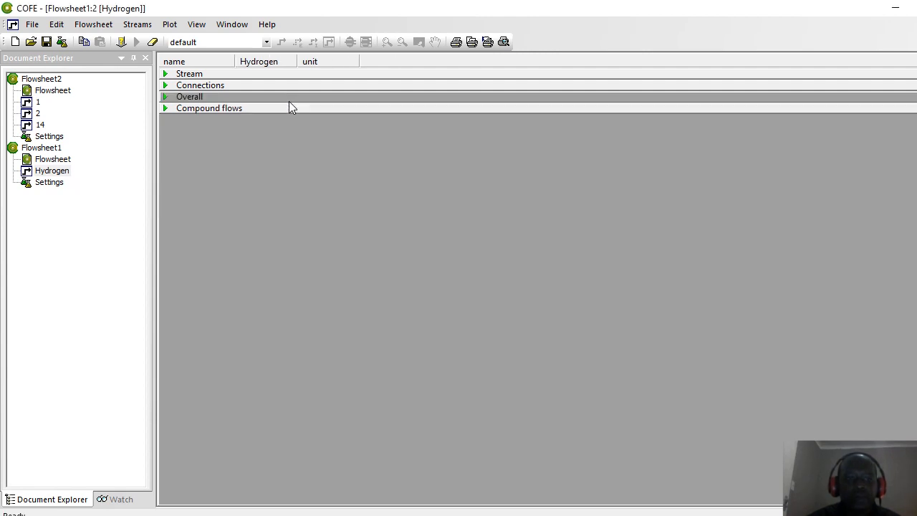
{"action": "left_click", "coordinate": [166, 74]}
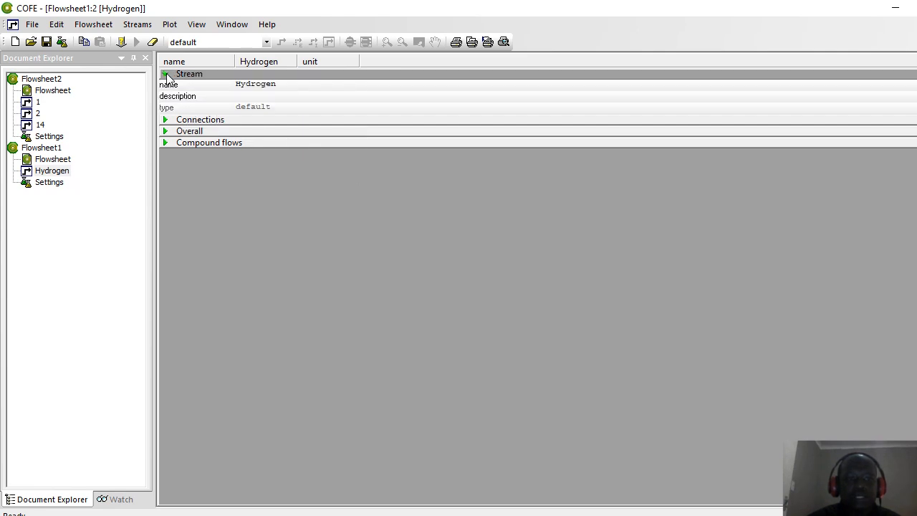
{"action": "left_click", "coordinate": [166, 120]}
{"action": "left_click", "coordinate": [164, 154]}
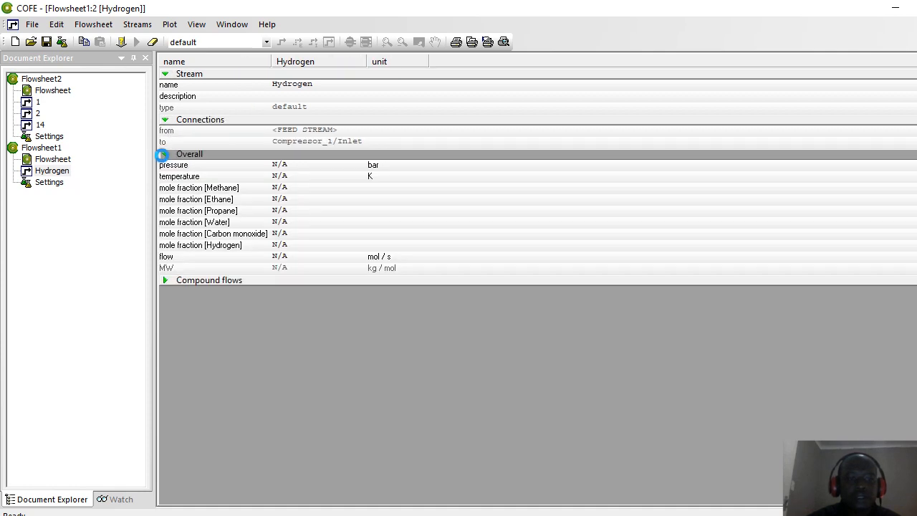
Step: Enter 1 bar, 298.15 K, and zero fractions for methane, ethane, propane, water and CO
{"action": "left_click", "coordinate": [274, 165]}
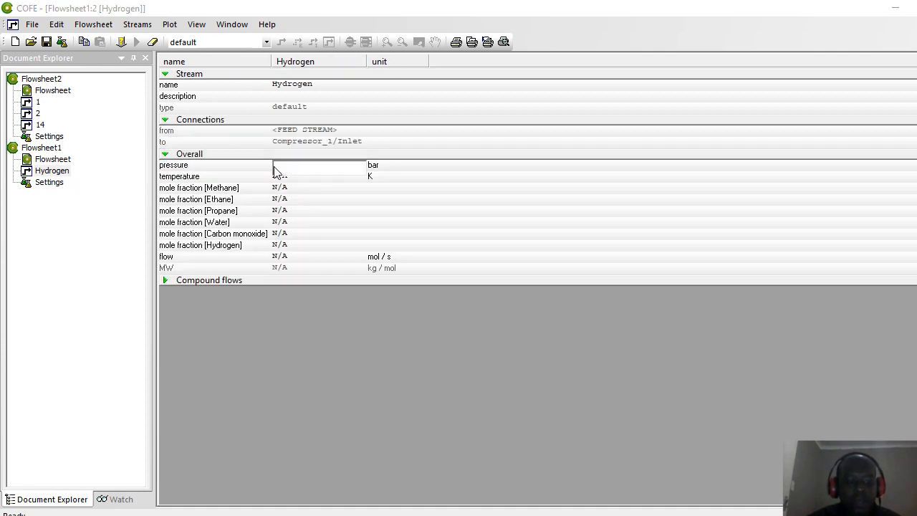
{"action": "type", "text": "1"}
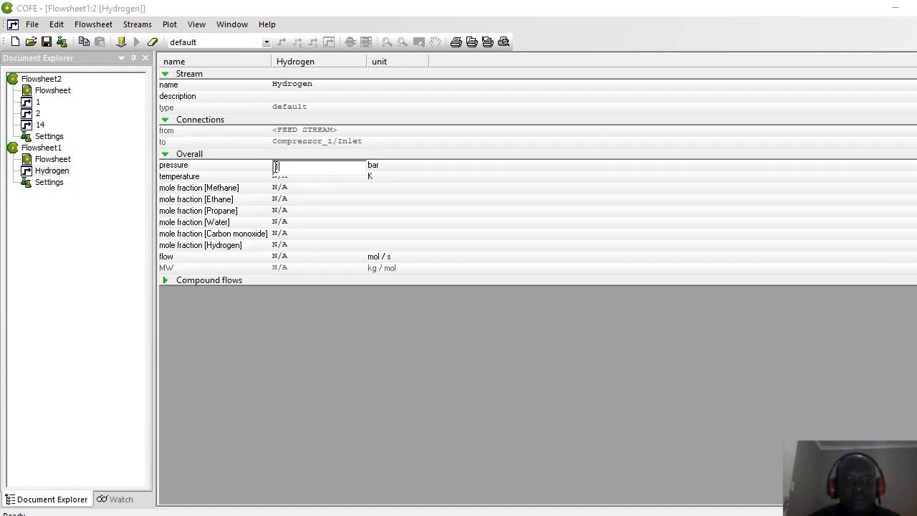
{"action": "left_click", "coordinate": [292, 179]}
{"action": "type", "text": "298"}
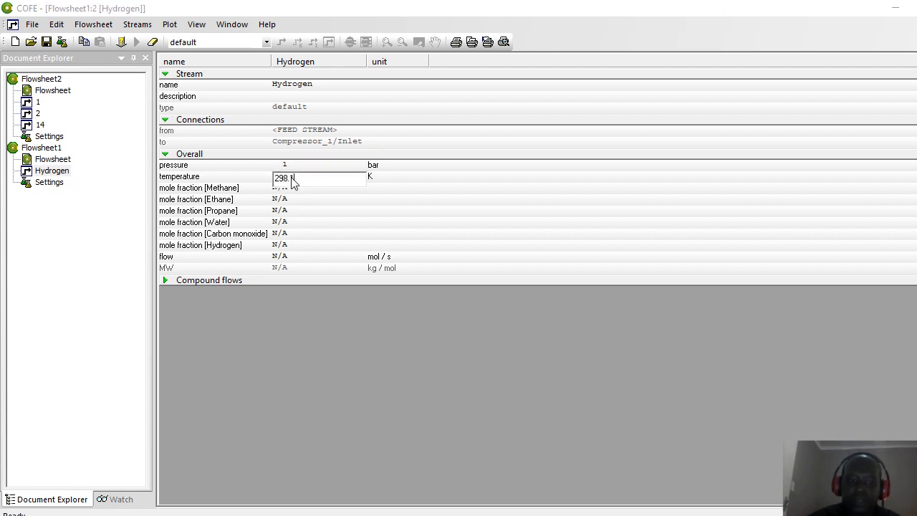
{"action": "type", "text": ".15"}
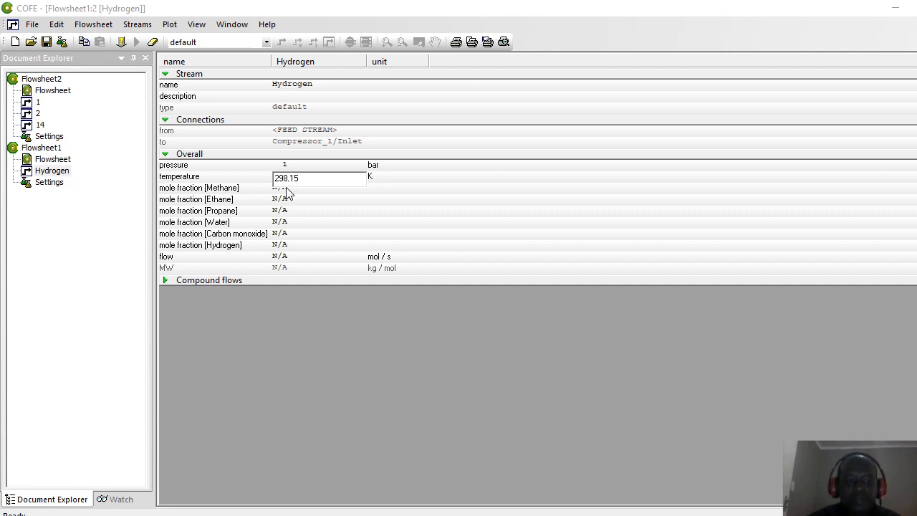
{"action": "left_click", "coordinate": [280, 190]}
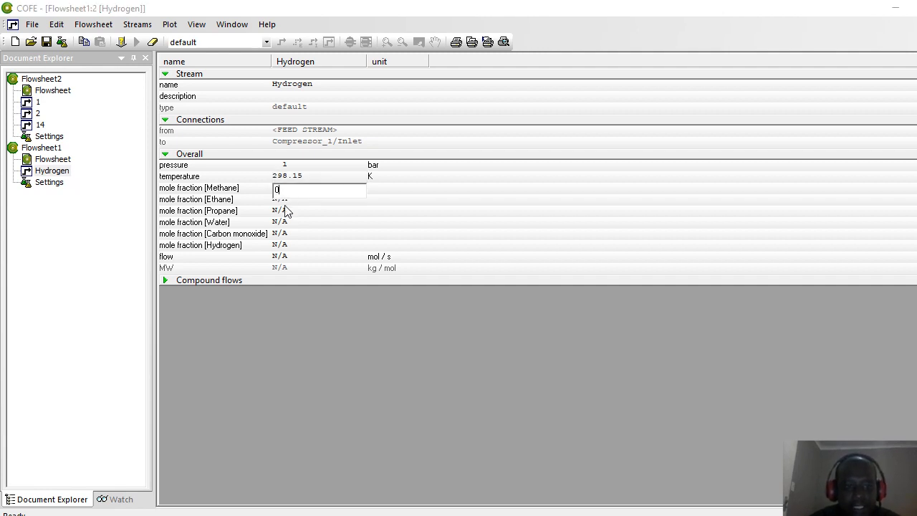
{"action": "left_click", "coordinate": [285, 204]}
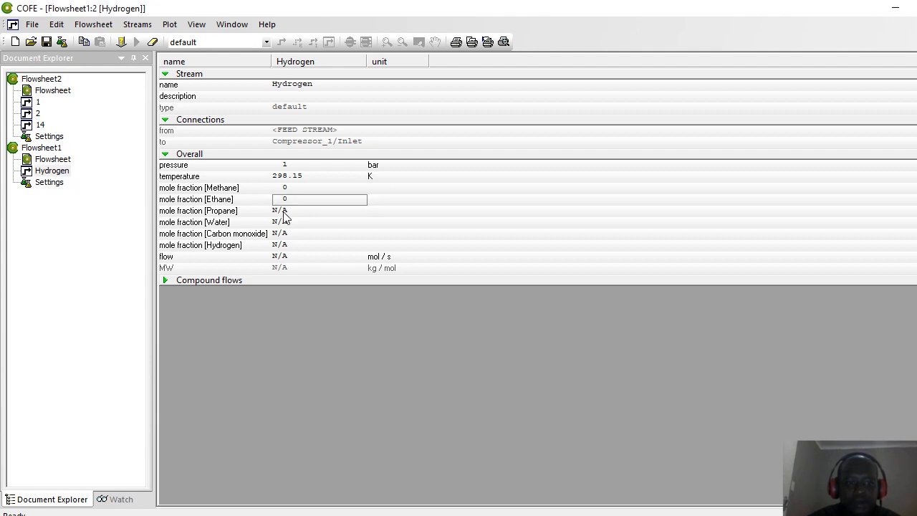
{"action": "left_click", "coordinate": [283, 212]}
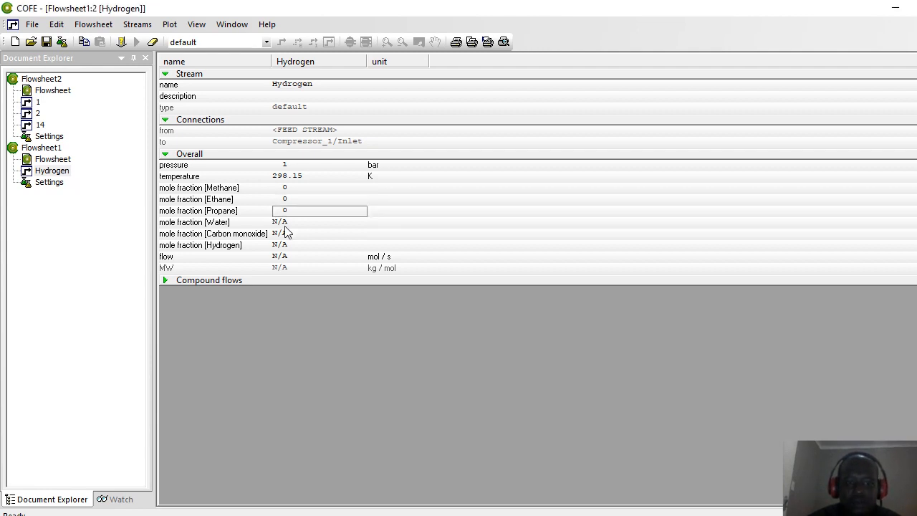
{"action": "left_click", "coordinate": [284, 228]}
{"action": "type", "text": "0"}
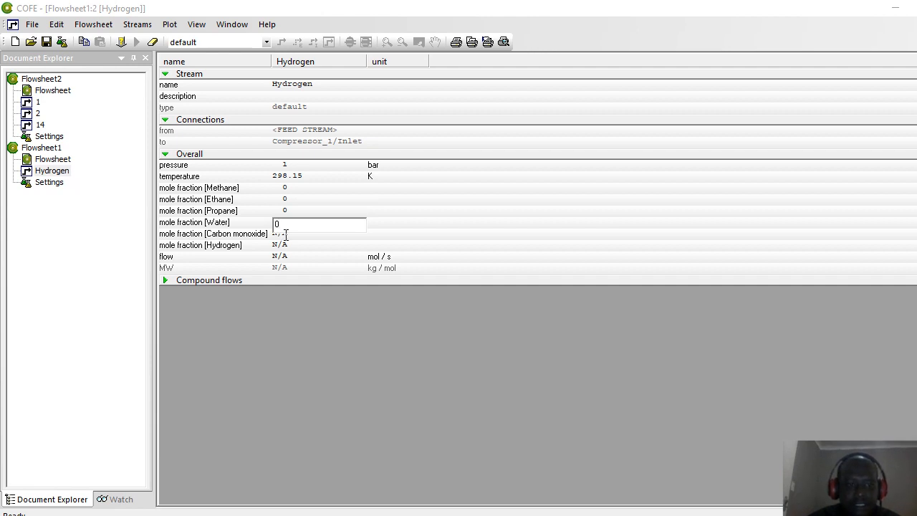
{"action": "left_click", "coordinate": [289, 238]}
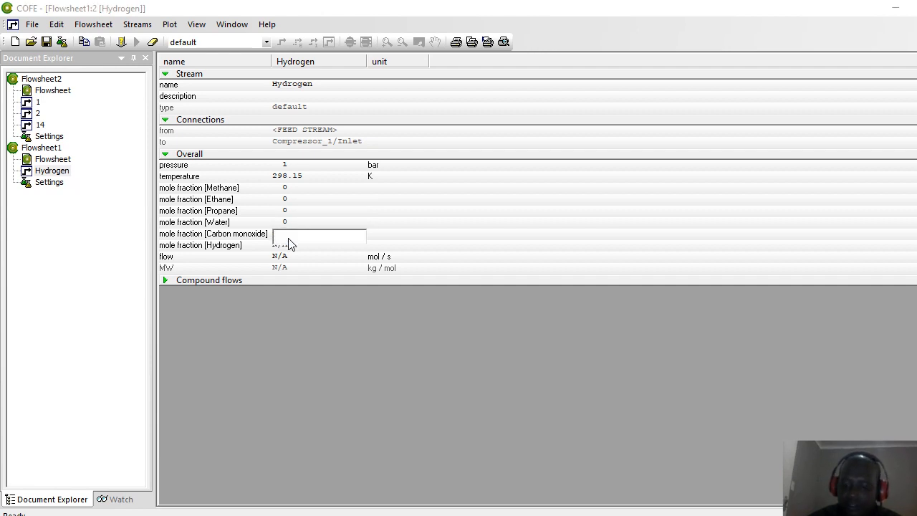
{"action": "type", "text": "0"}
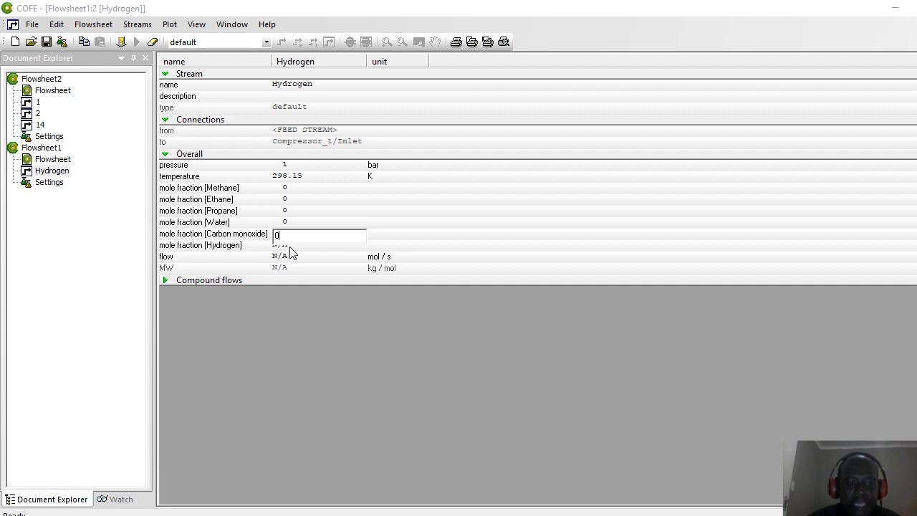
{"action": "key", "text": "Return"}
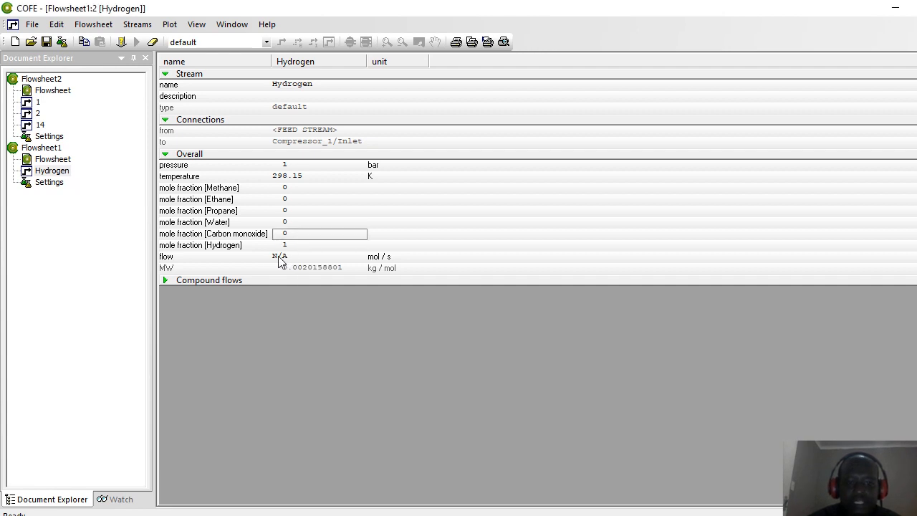
Step: Set the Hydrogen flow to 0.24 with kiloMole units, giving 0.00024 kmol/s
{"action": "left_click", "coordinate": [279, 260]}
{"action": "type", "text": "0.24"}
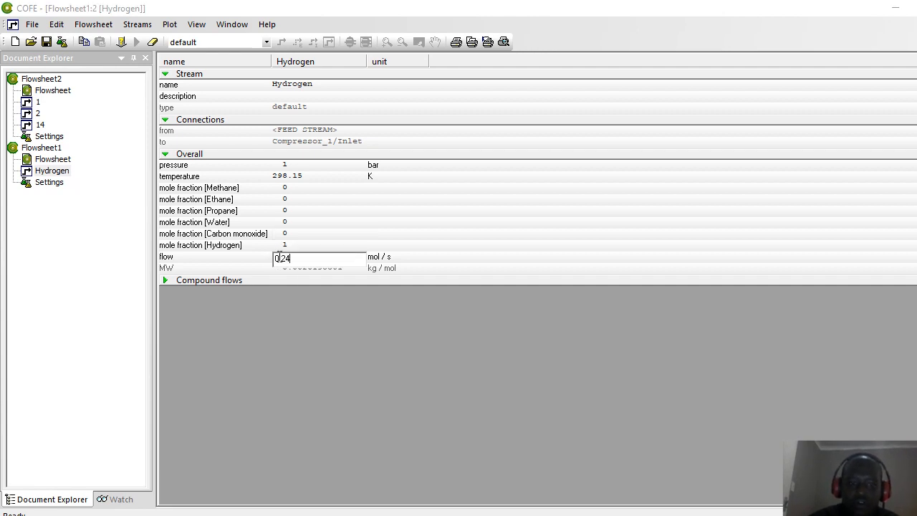
{"action": "left_click", "coordinate": [373, 255]}
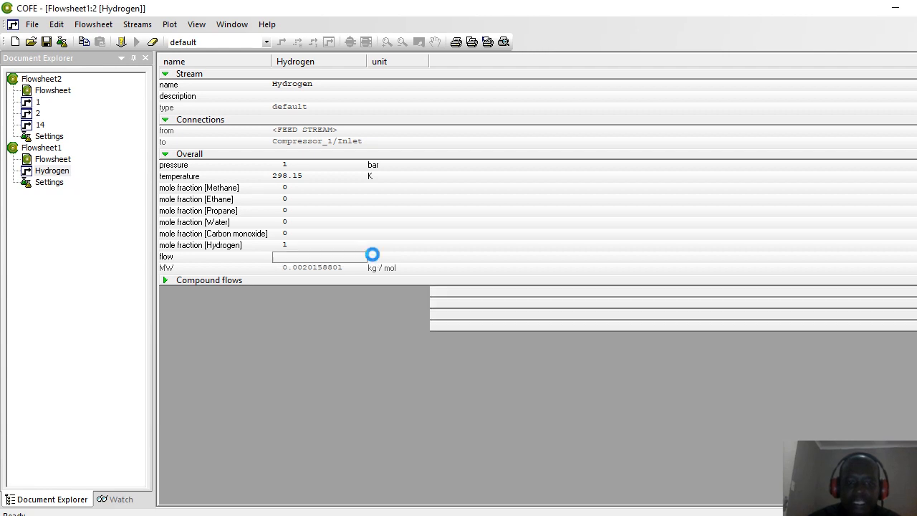
{"action": "left_click", "coordinate": [375, 256]}
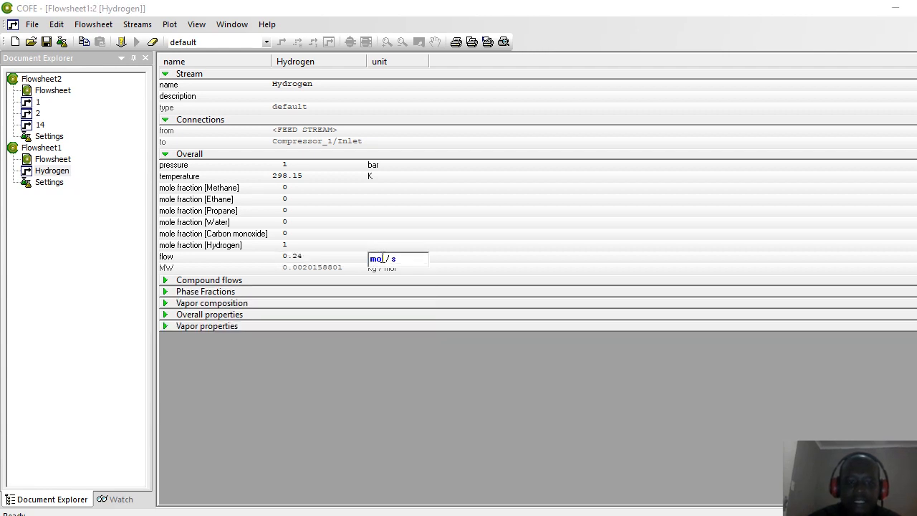
{"action": "left_click", "coordinate": [383, 258]}
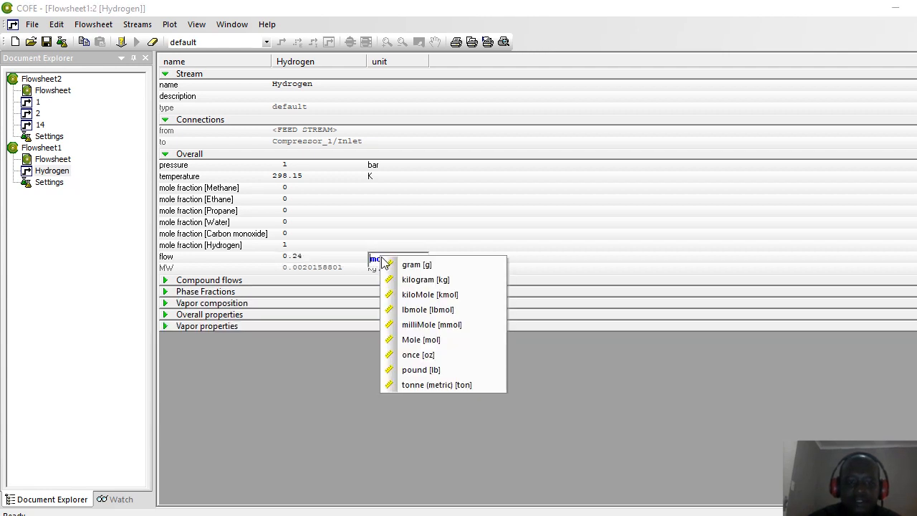
{"action": "left_click", "coordinate": [423, 294]}
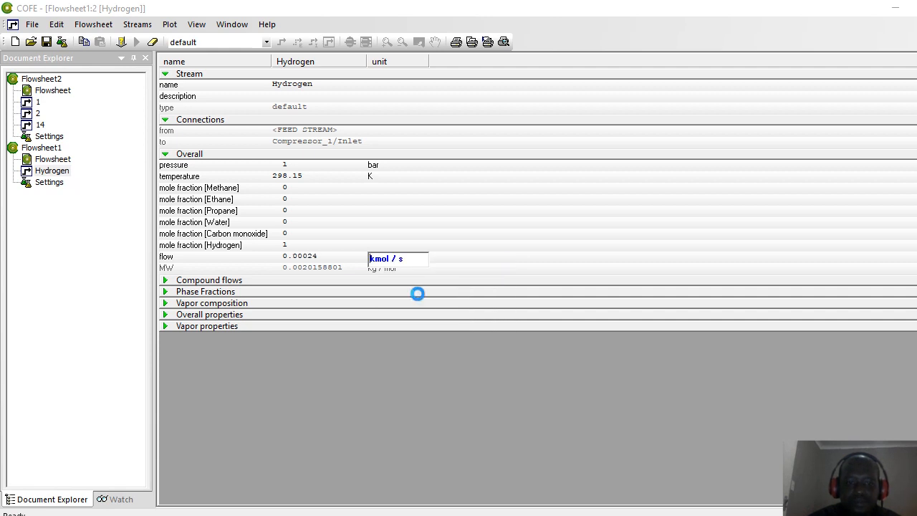
{"action": "left_click", "coordinate": [166, 292]}
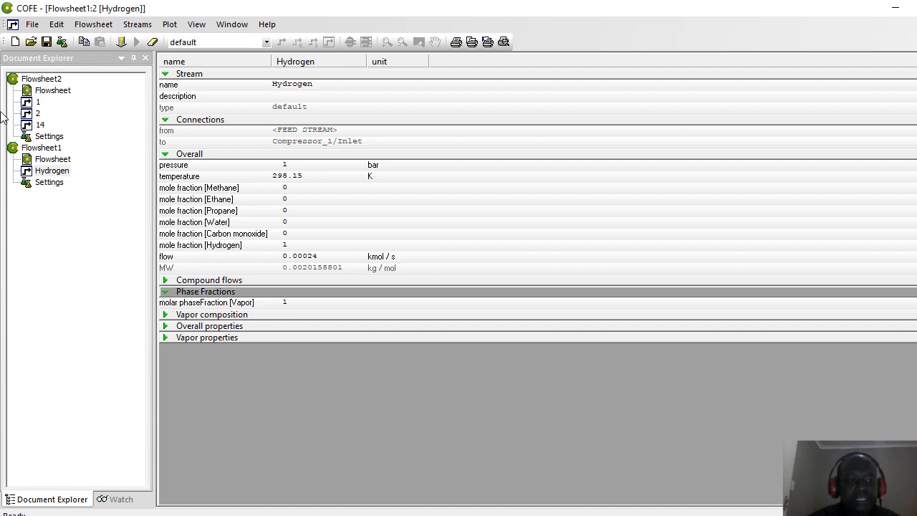
Step: Open the Carbon Monoxide stream and enter 1 bar pressure and 298.15 K temperature
{"action": "double_click", "coordinate": [43, 161]}
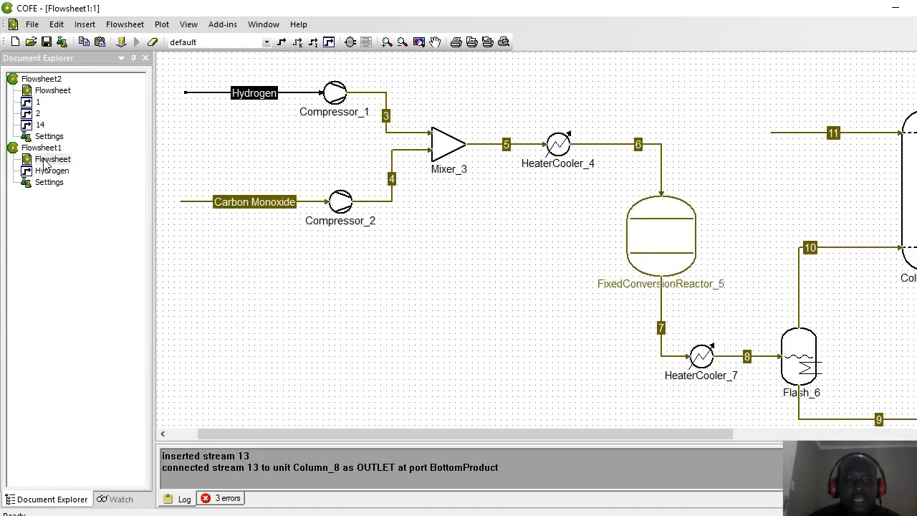
{"action": "double_click", "coordinate": [190, 202]}
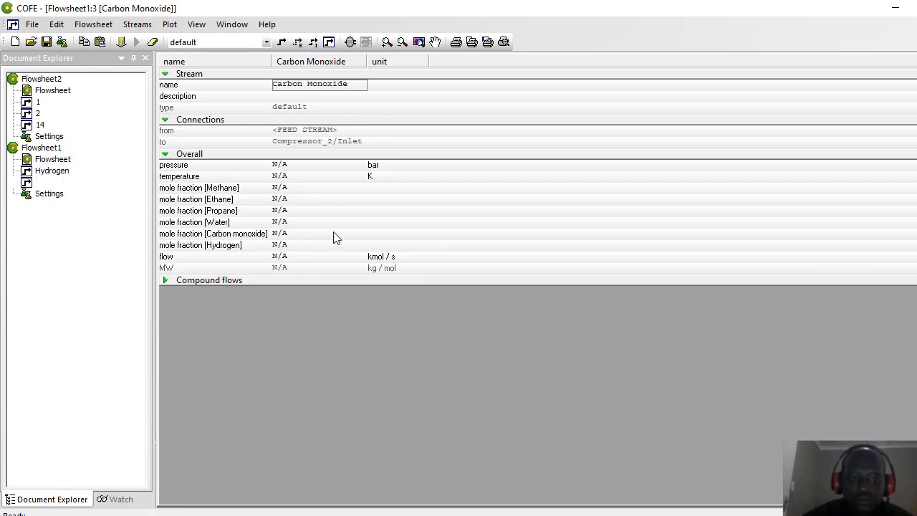
{"action": "left_click", "coordinate": [275, 170]}
{"action": "type", "text": "1"}
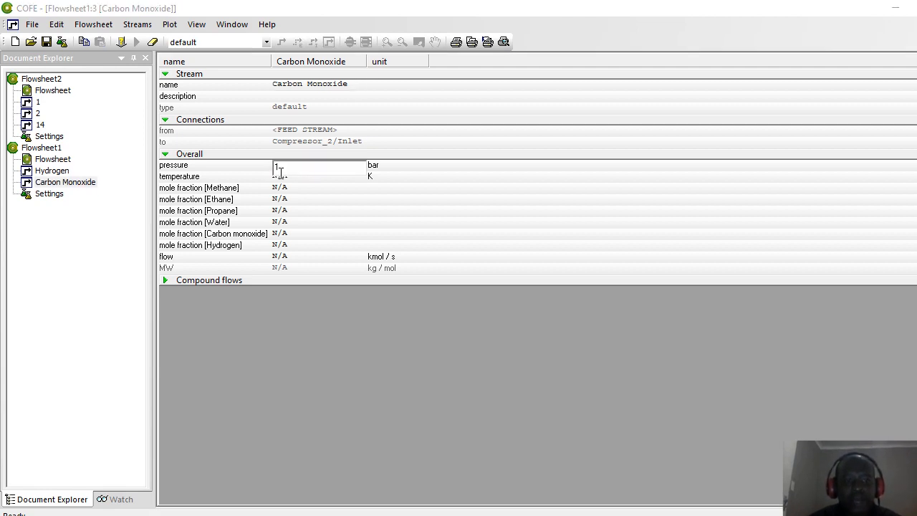
{"action": "left_click", "coordinate": [281, 180]}
{"action": "left_click", "coordinate": [282, 180]}
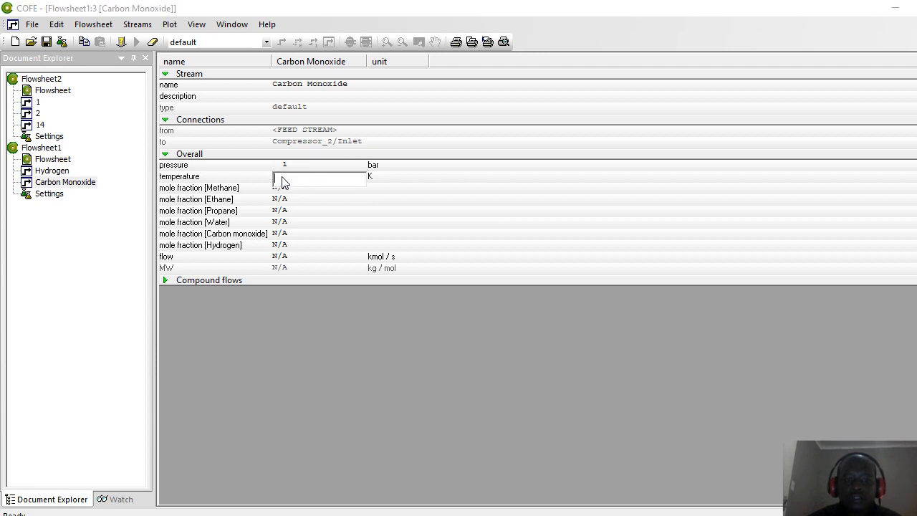
{"action": "type", "text": "298.15"}
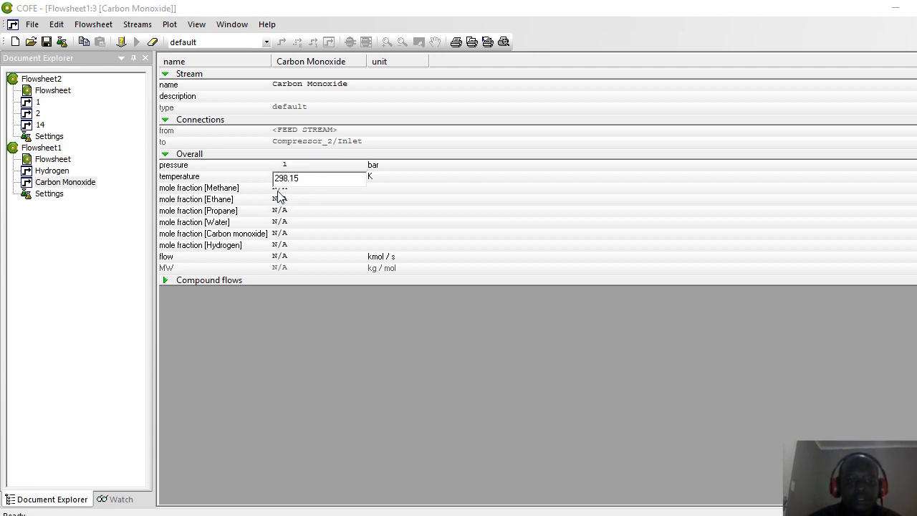
Step: Set all mole fractions to 0 except carbon monoxide at 1
{"action": "left_click", "coordinate": [277, 188]}
{"action": "left_click", "coordinate": [278, 188]}
{"action": "type", "text": "0"}
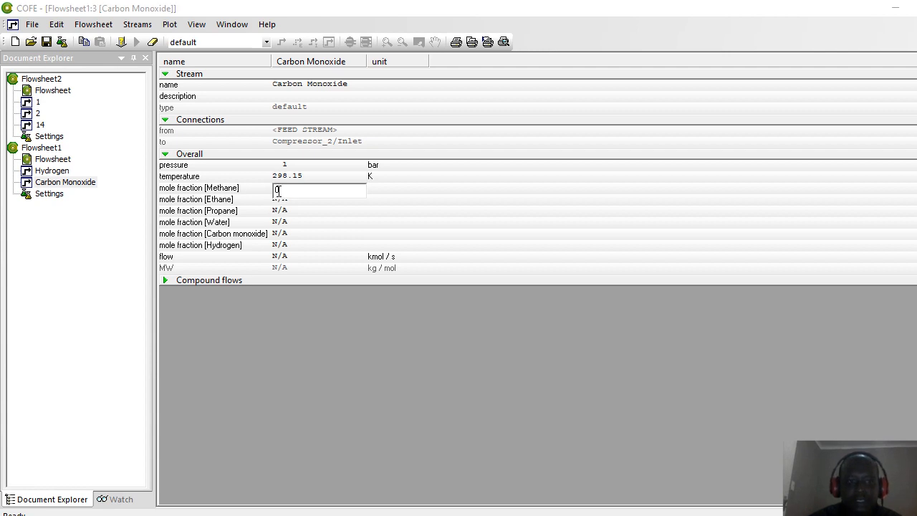
{"action": "left_click", "coordinate": [278, 204]}
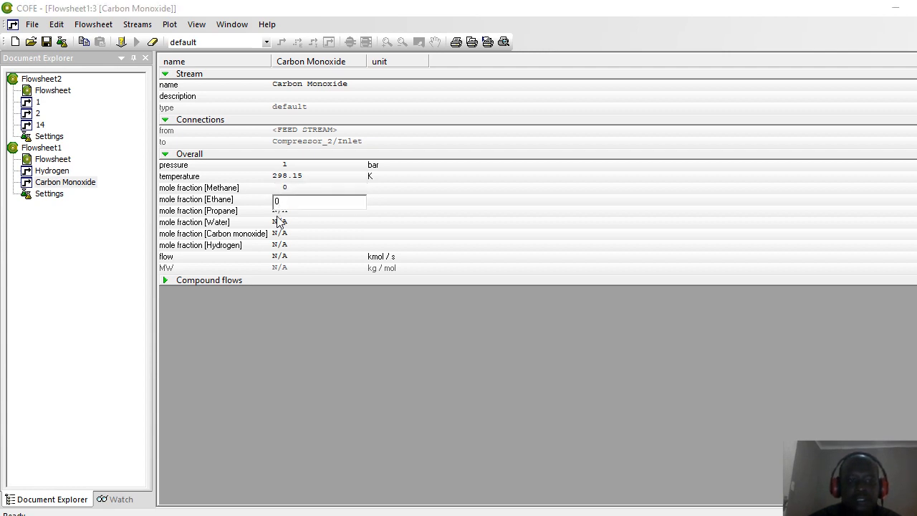
{"action": "left_click", "coordinate": [277, 216]}
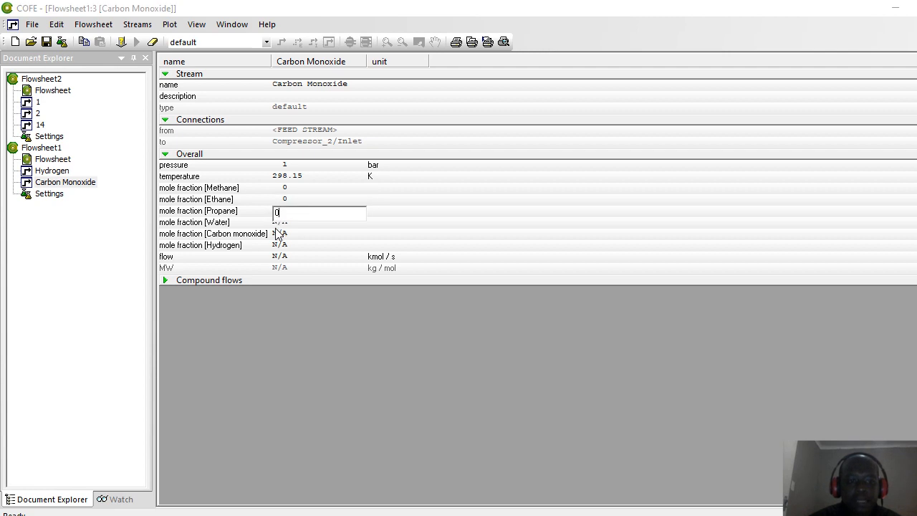
{"action": "left_click", "coordinate": [276, 228]}
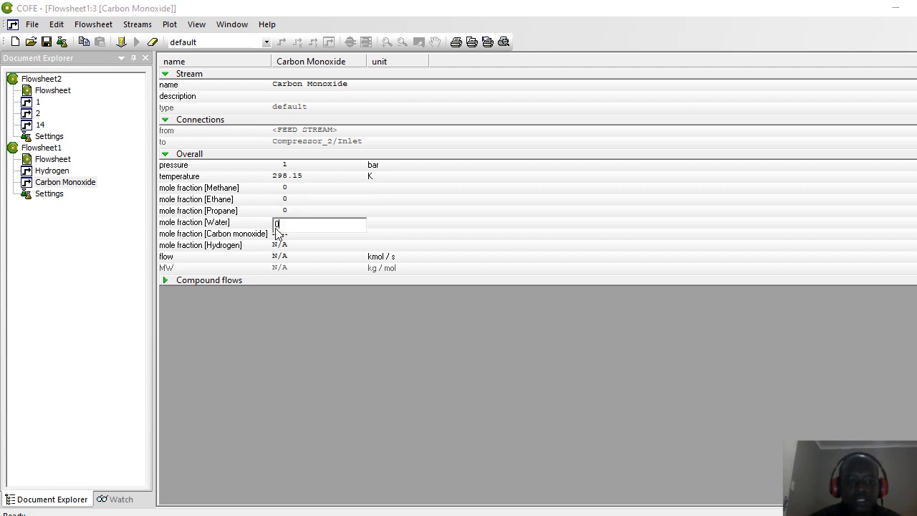
{"action": "type", "text": "0"}
{"action": "left_click", "coordinate": [276, 240]}
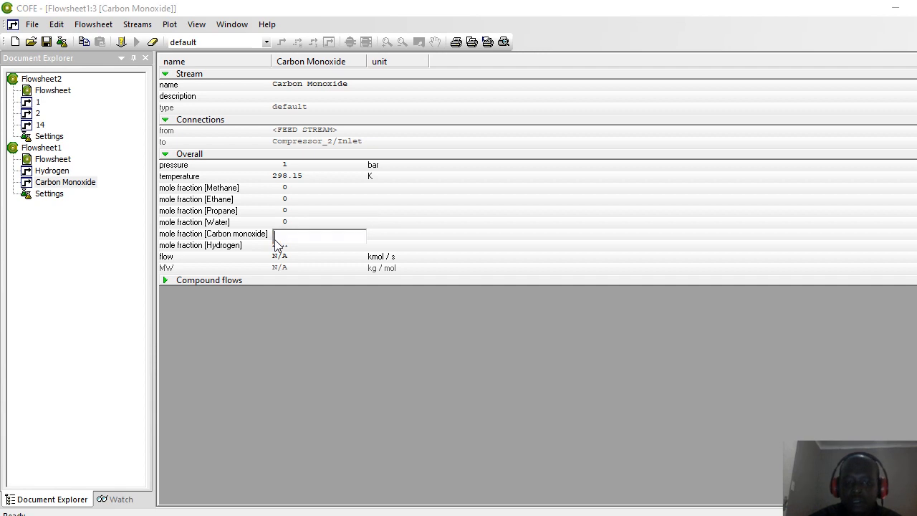
{"action": "type", "text": "1"}
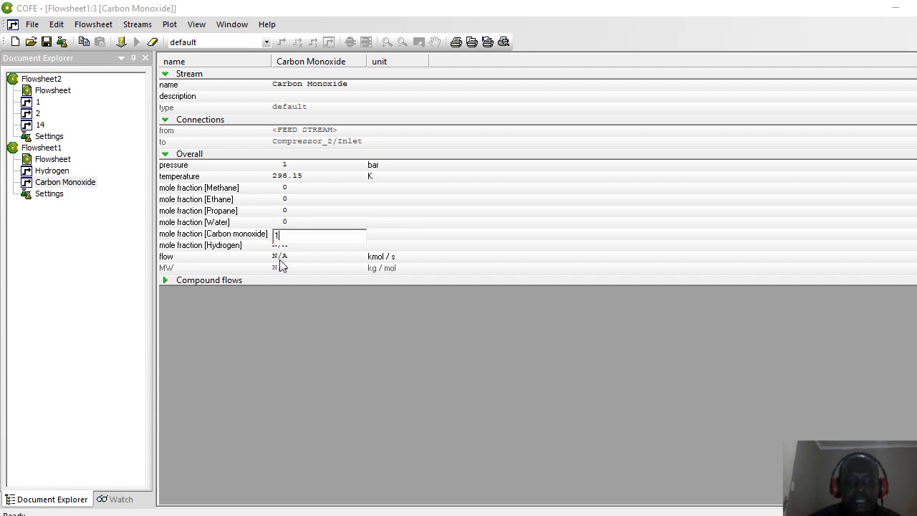
{"action": "key", "text": "Return"}
Step: Enter a flow of 0.11 kmol/s and return to the Flowsheet1 diagram
{"action": "left_click", "coordinate": [280, 261]}
{"action": "type", "text": "0."}
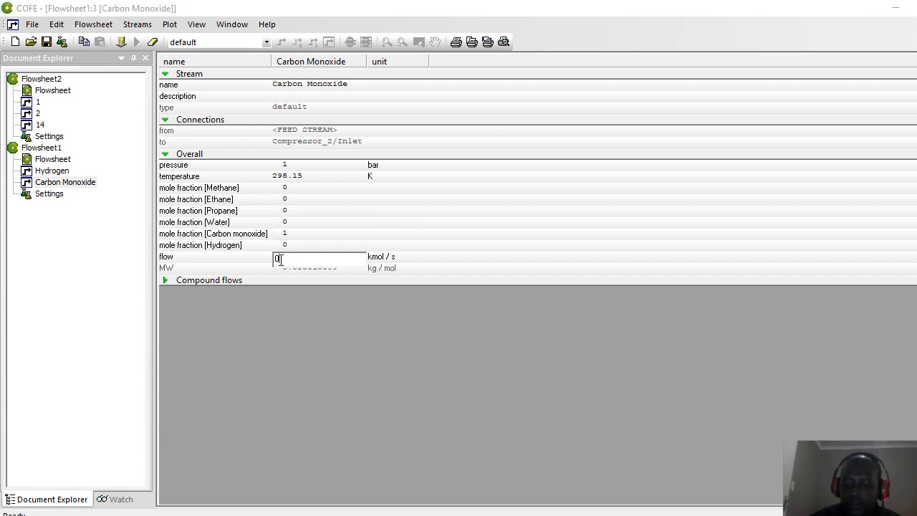
{"action": "type", "text": "11"}
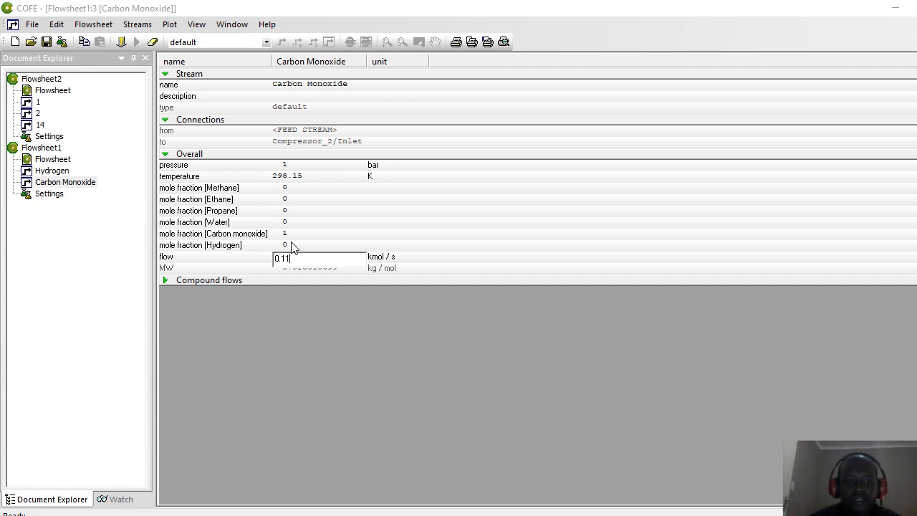
{"action": "key", "text": "Return"}
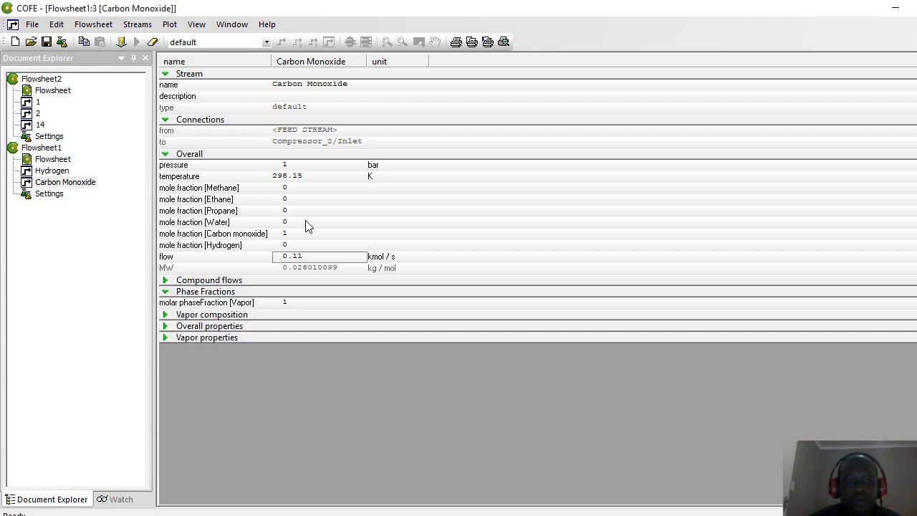
{"action": "double_click", "coordinate": [52, 159]}
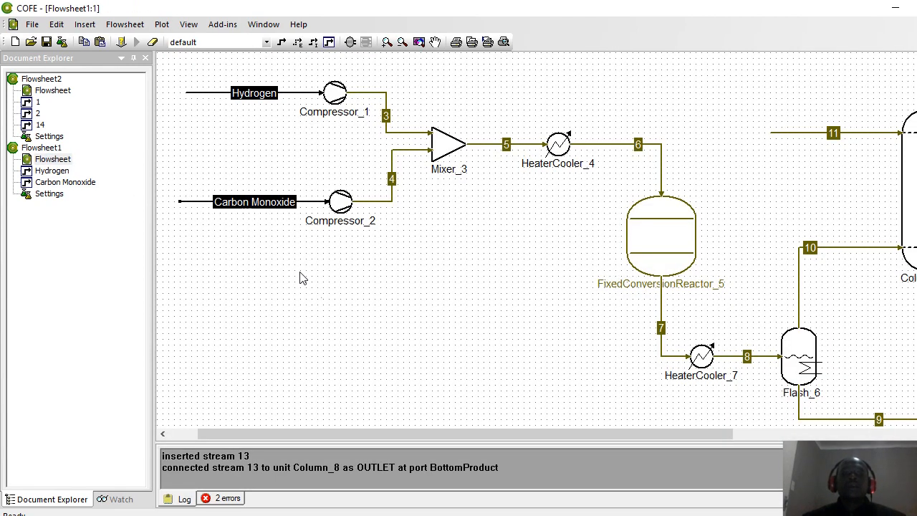
Step: Enter a 200000 Pa pressure increase in Compressor_1's settings and close both dialogs
{"action": "left_click", "coordinate": [333, 96]}
{"action": "double_click", "coordinate": [334, 97]}
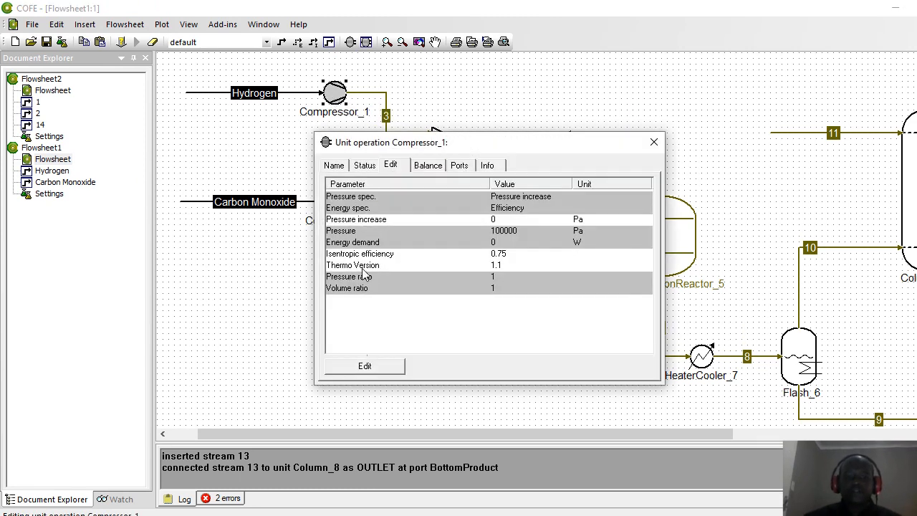
{"action": "left_click", "coordinate": [361, 371]}
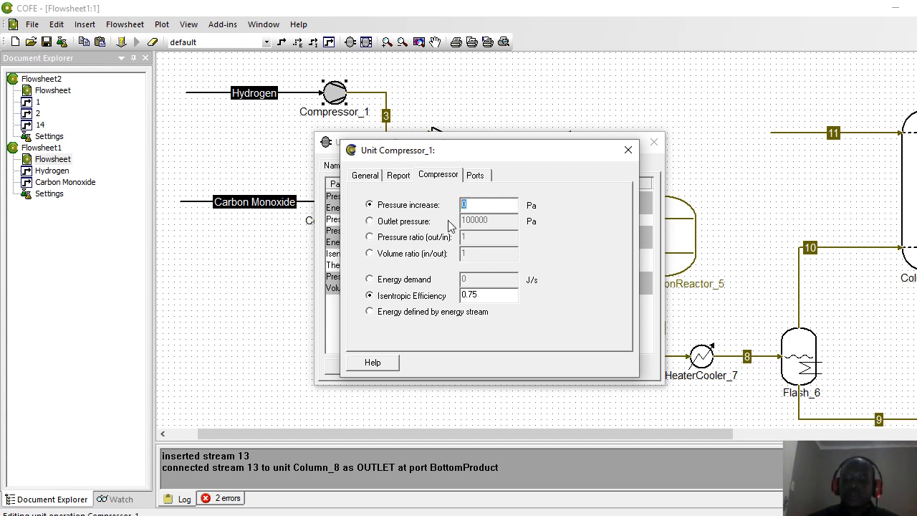
{"action": "type", "text": "000000"}
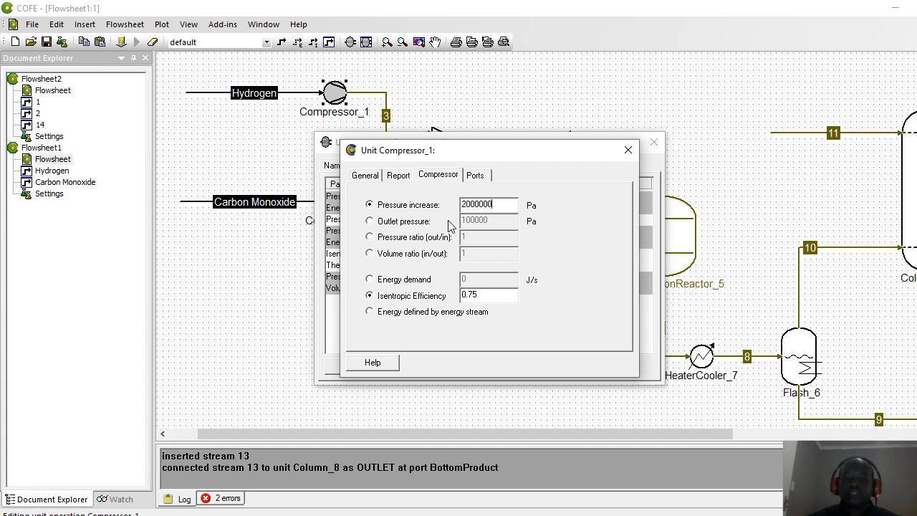
{"action": "key", "text": "BackSpace"}
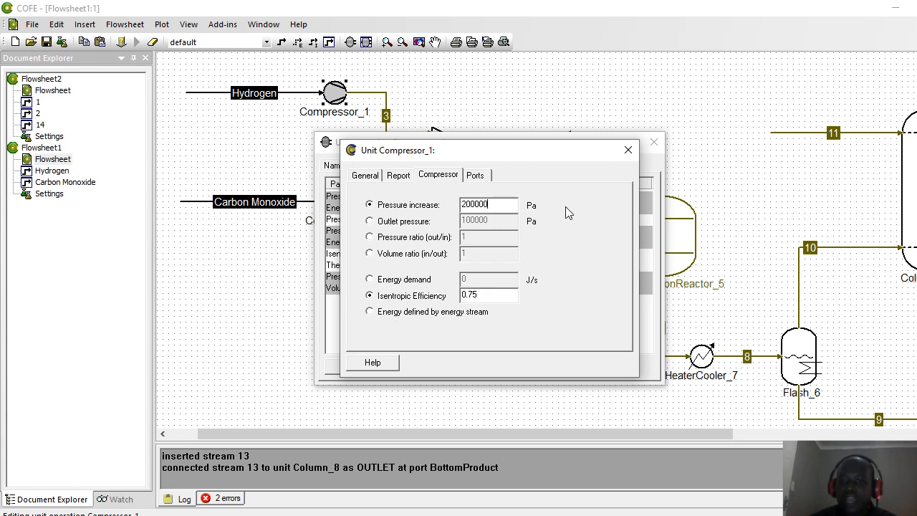
{"action": "left_click", "coordinate": [628, 150]}
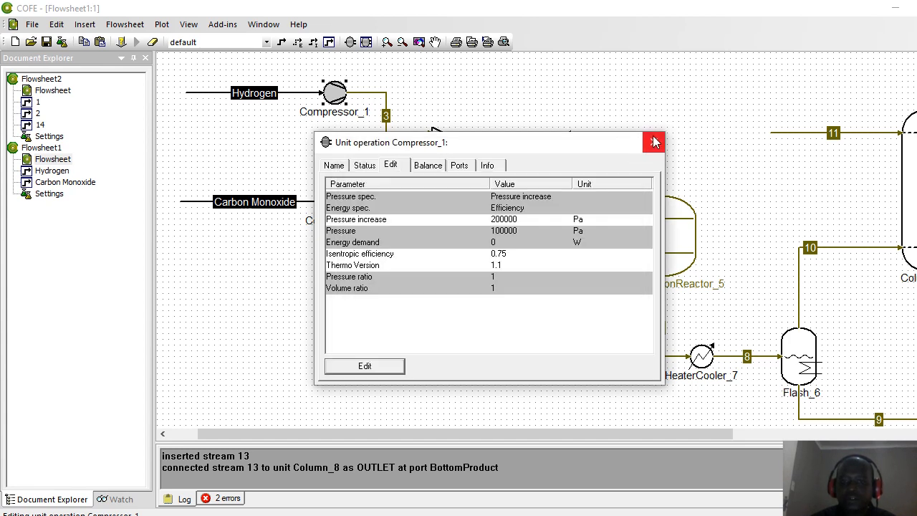
{"action": "left_click", "coordinate": [653, 142]}
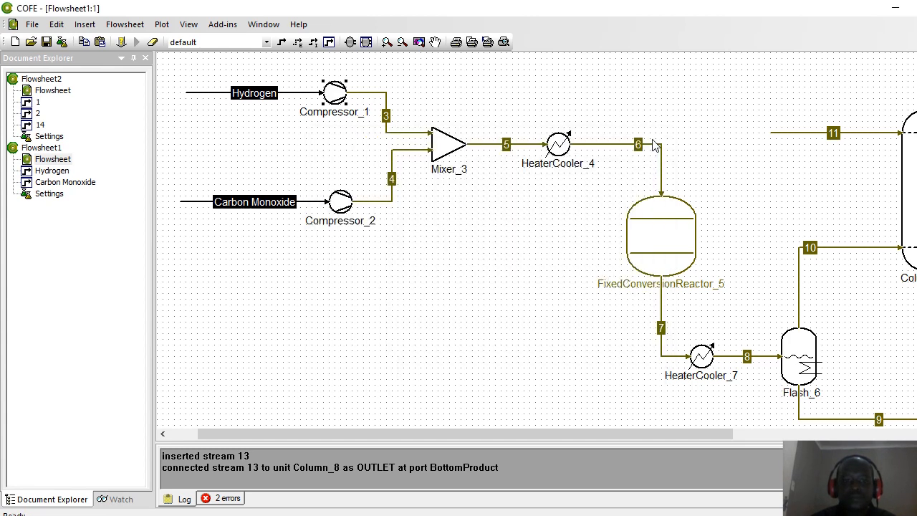
Step: Specify Compressor_2 by outlet pressure, enter 300000 Pa, and close both dialogs
{"action": "double_click", "coordinate": [342, 206]}
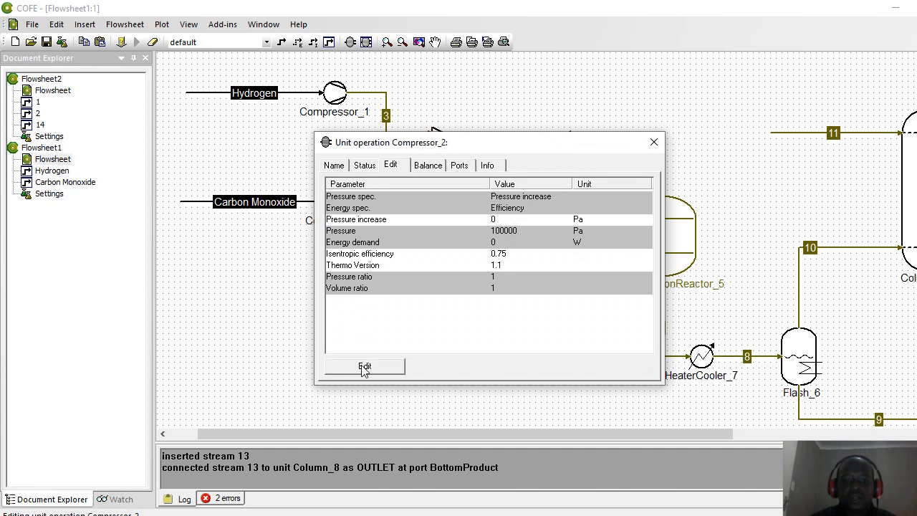
{"action": "left_click", "coordinate": [364, 366]}
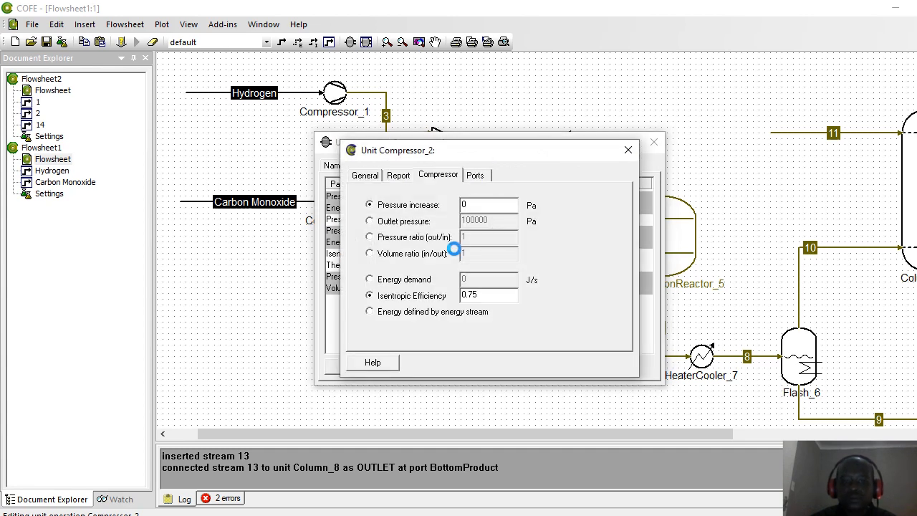
{"action": "left_click", "coordinate": [370, 222]}
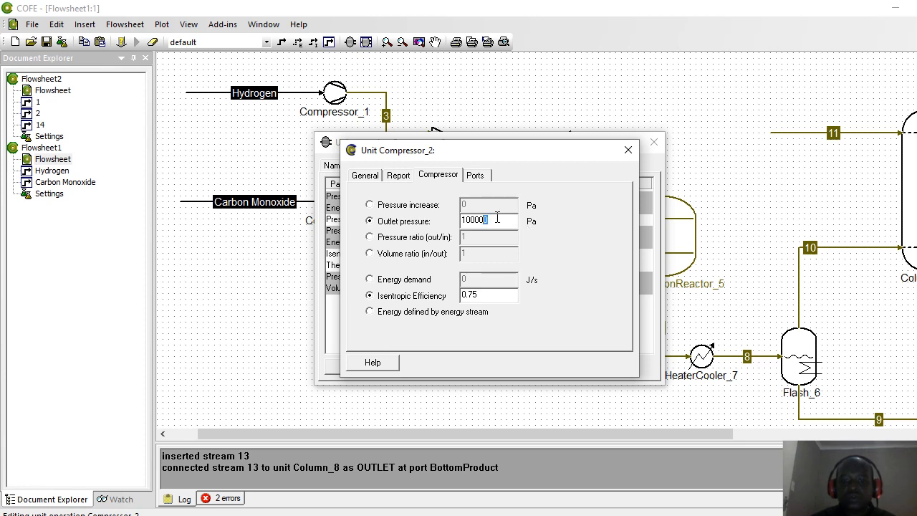
{"action": "left_click_drag", "start_coordinate": [496, 219], "coordinate": [410, 222]}
{"action": "type", "text": "300"}
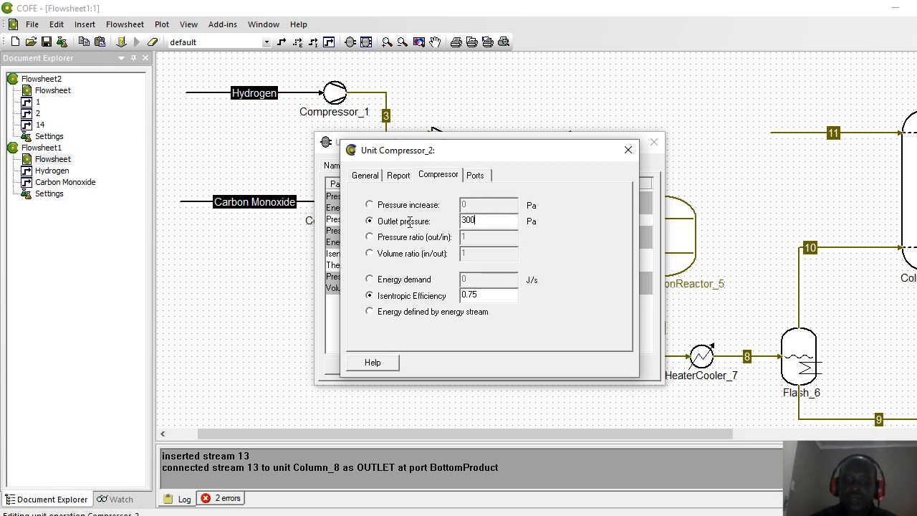
{"action": "type", "text": "000"}
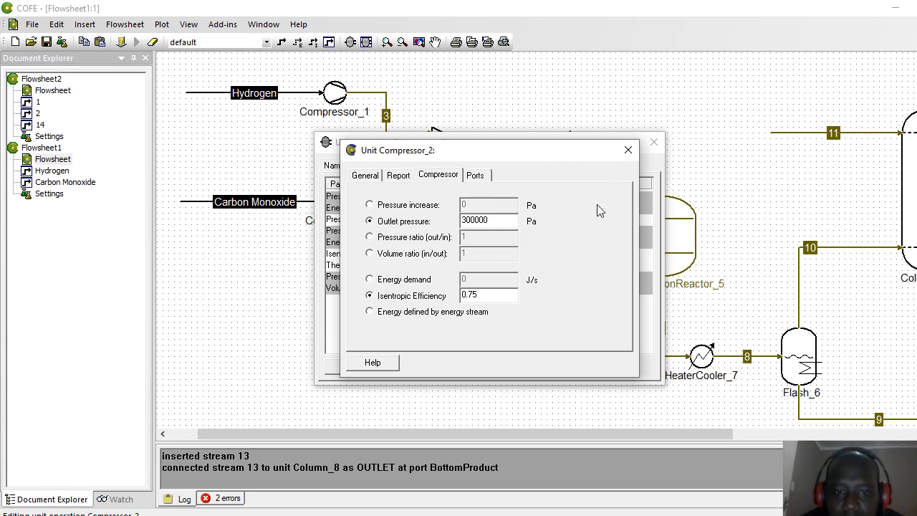
{"action": "left_click", "coordinate": [628, 149]}
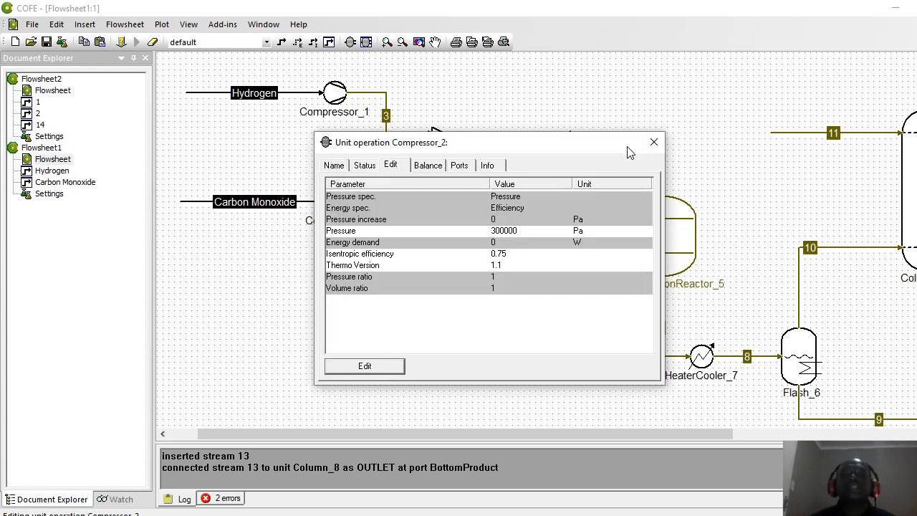
{"action": "left_click", "coordinate": [652, 144]}
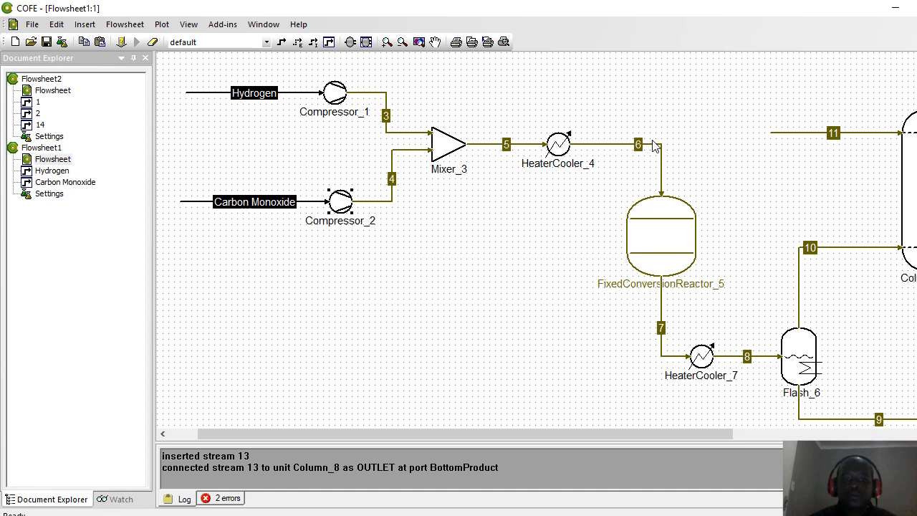
Step: Select Mixer_3 on the flowsheet
{"action": "left_click", "coordinate": [439, 237]}
{"action": "mouse_move", "coordinate": [445, 145]}
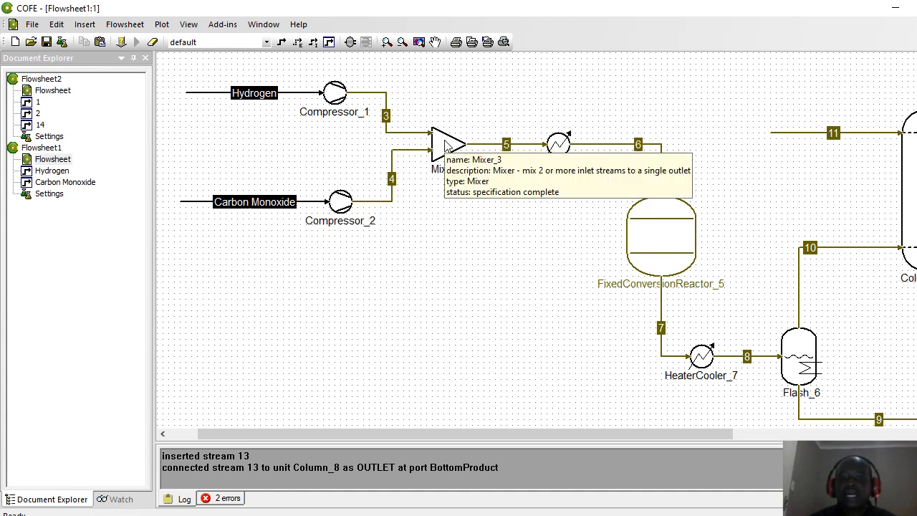
{"action": "left_click", "coordinate": [445, 145]}
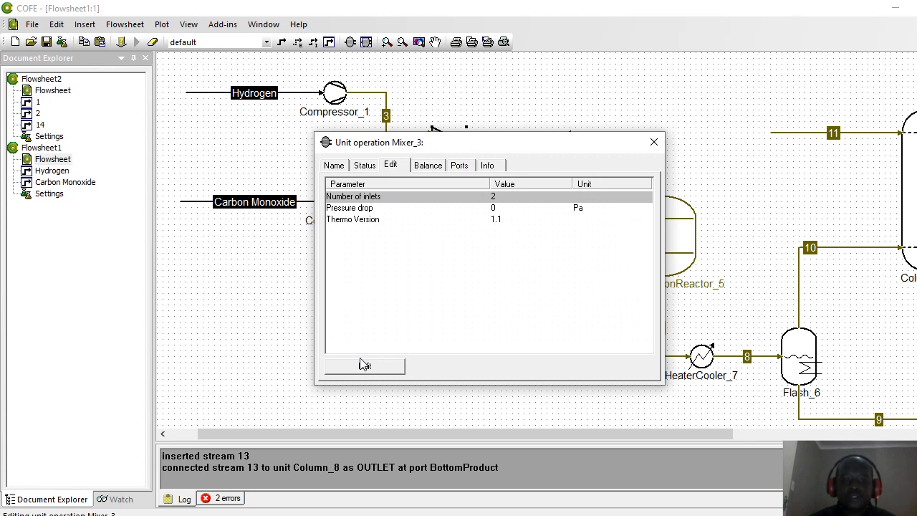
Step: Inspect Mixer_3's report, inlets and port connections, then close its dialogs
{"action": "left_click", "coordinate": [365, 367]}
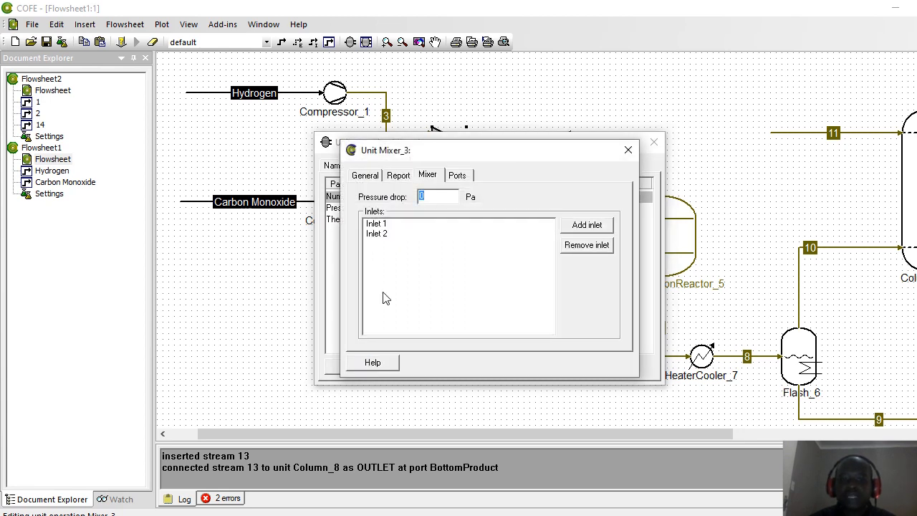
{"action": "left_click", "coordinate": [408, 177]}
{"action": "left_click", "coordinate": [427, 177]}
{"action": "left_click", "coordinate": [454, 177]}
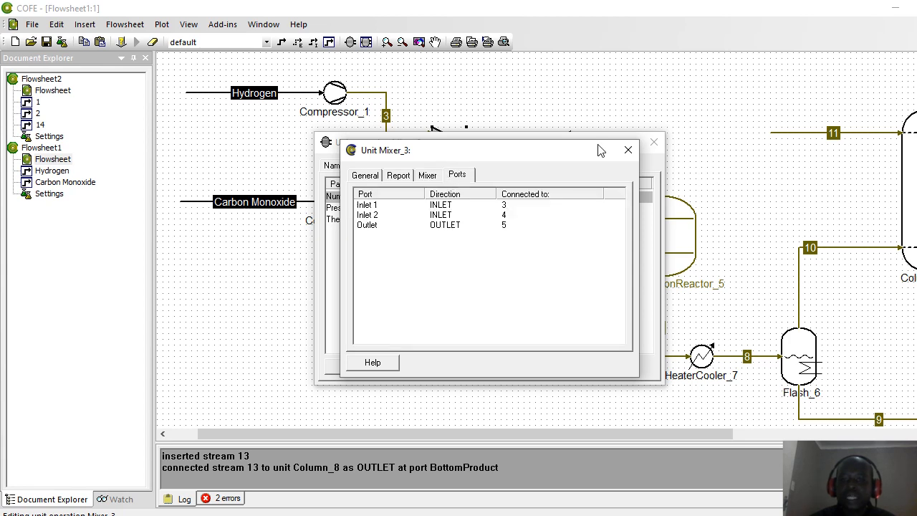
{"action": "left_click", "coordinate": [628, 151]}
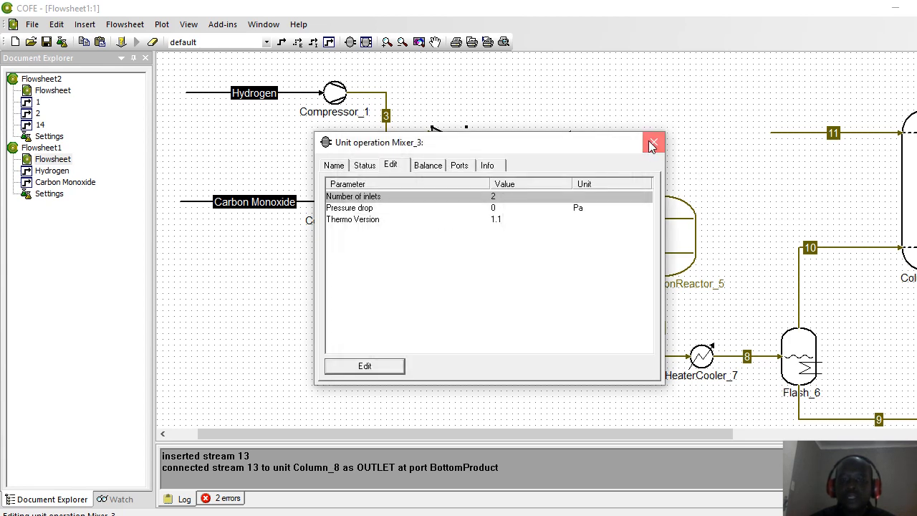
{"action": "left_click", "coordinate": [653, 142]}
Step: Specify HeaterCooler_4 by outlet temperature and set it to 583.15 K
{"action": "double_click", "coordinate": [559, 146]}
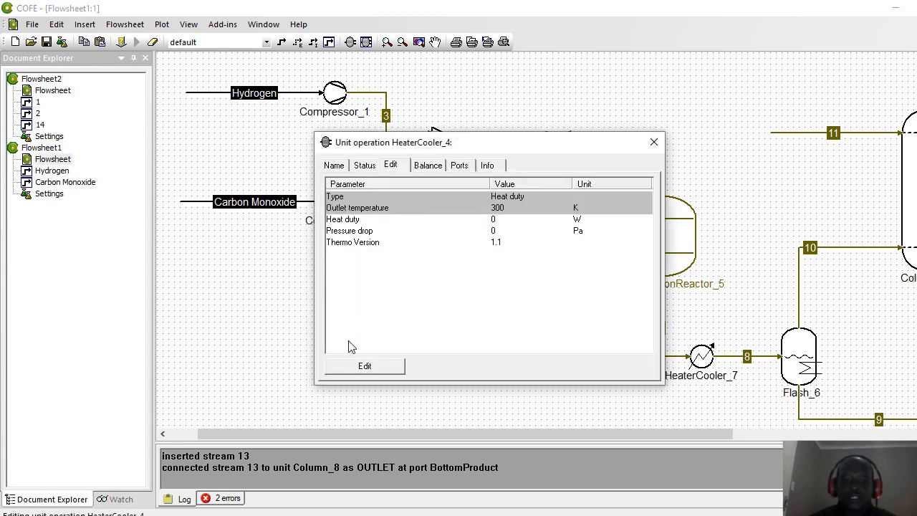
{"action": "left_click", "coordinate": [362, 367]}
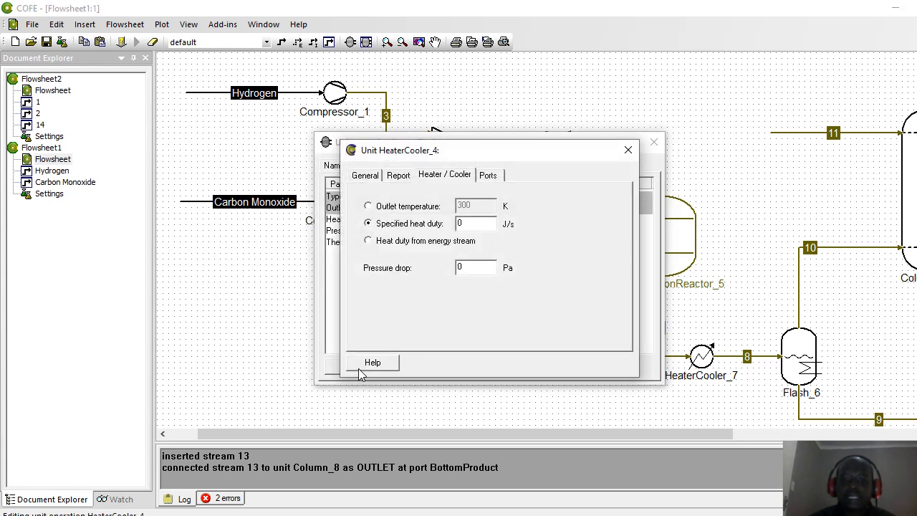
{"action": "left_click", "coordinate": [368, 206]}
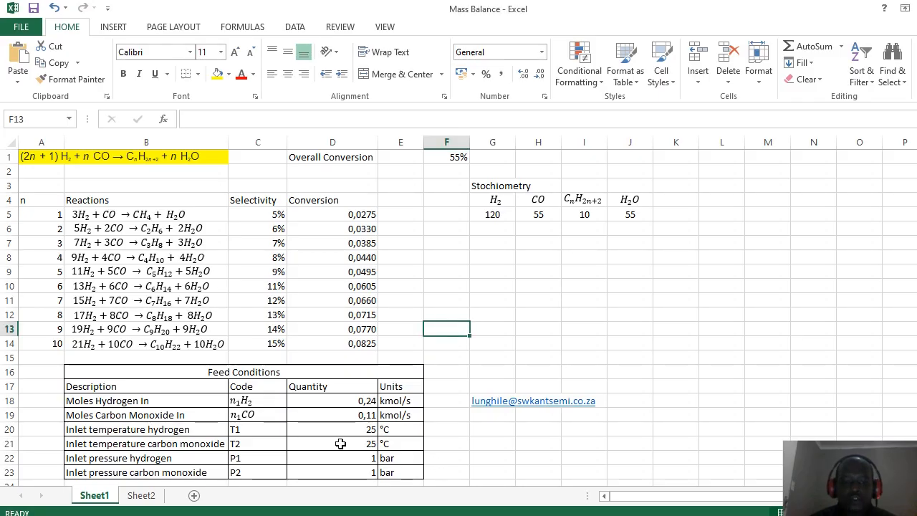
{"action": "left_click", "coordinate": [340, 452]}
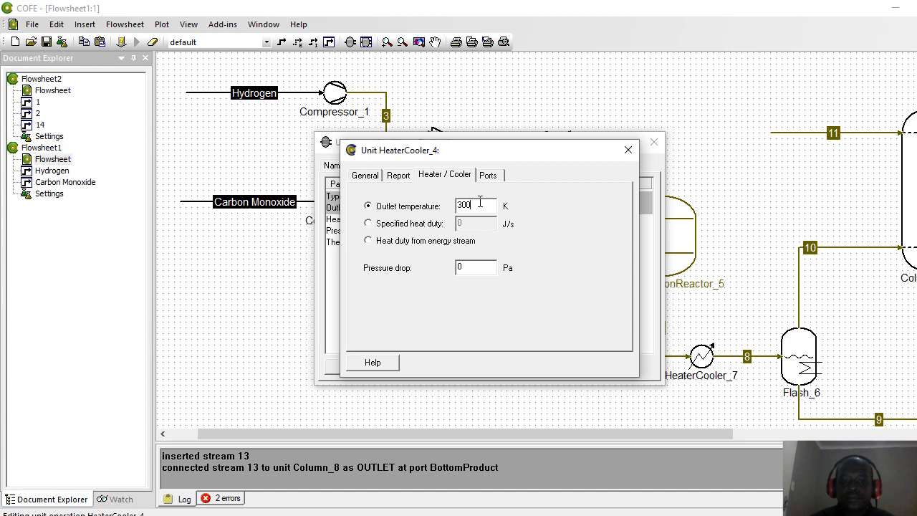
{"action": "double_click", "coordinate": [479, 203]}
{"action": "type", "text": "583.15"}
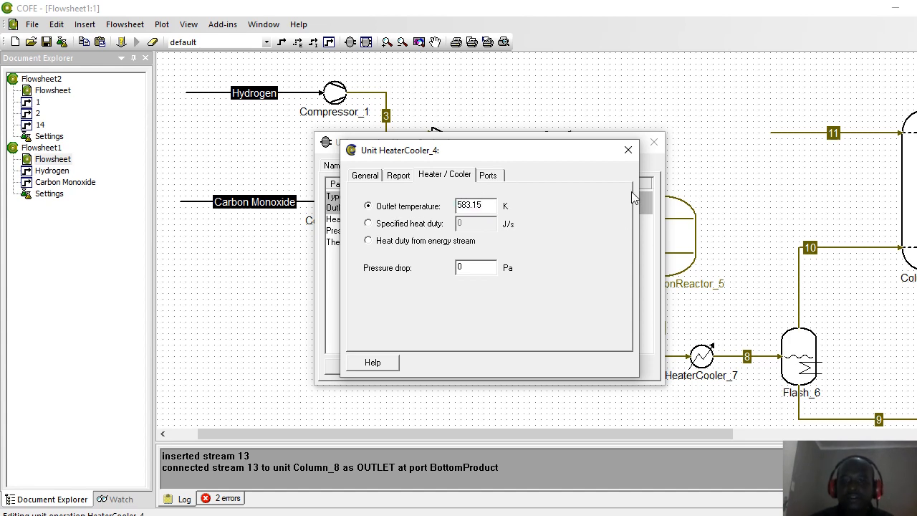
{"action": "left_click", "coordinate": [628, 154]}
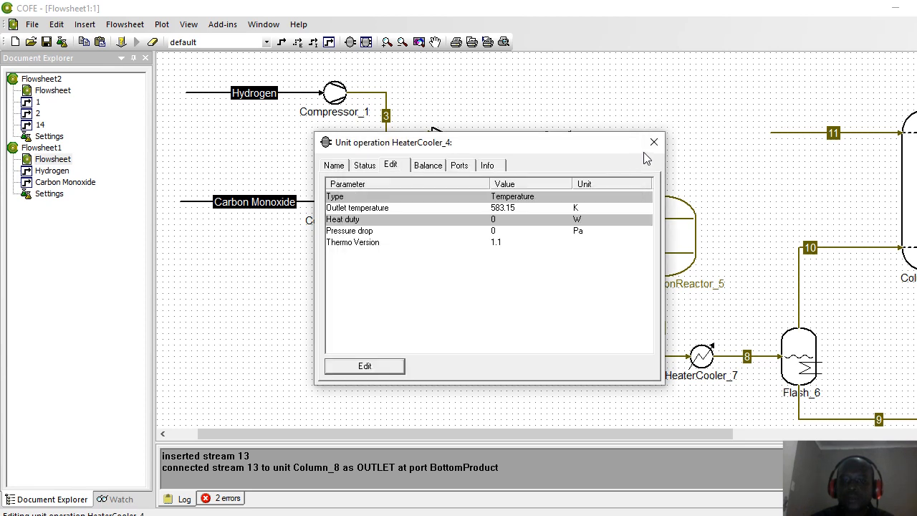
{"action": "left_click", "coordinate": [653, 142]}
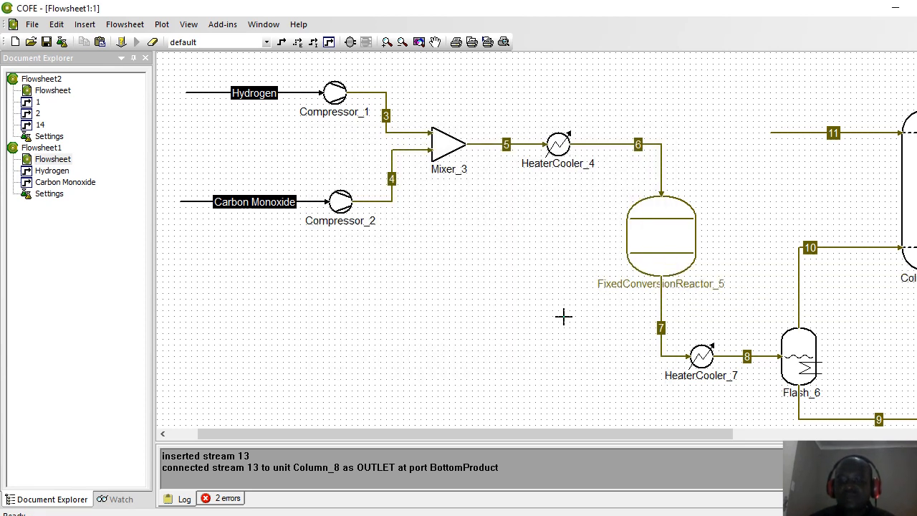
Step: Specify HeaterCooler_7 by outlet temperature, enter 298.15 K, and close both dialogs
{"action": "left_click_drag", "start_coordinate": [594, 434], "coordinate": [702, 439]}
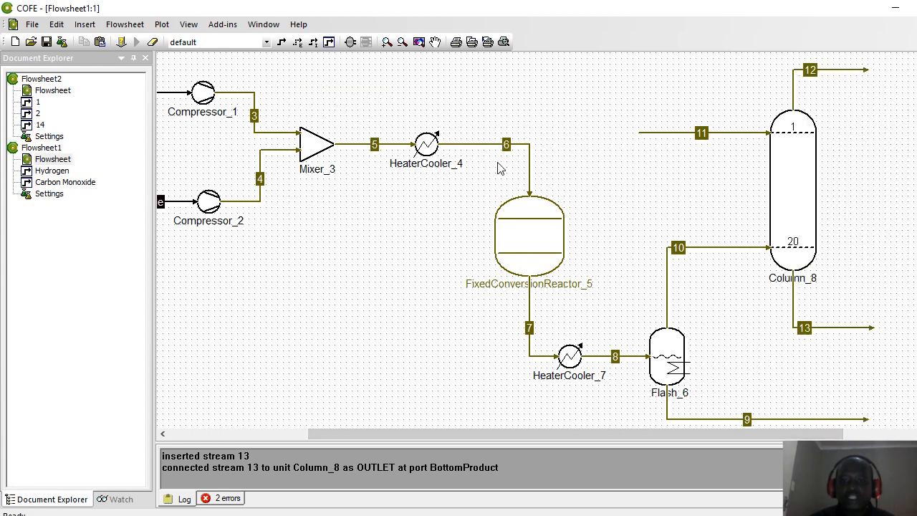
{"action": "left_click", "coordinate": [575, 360]}
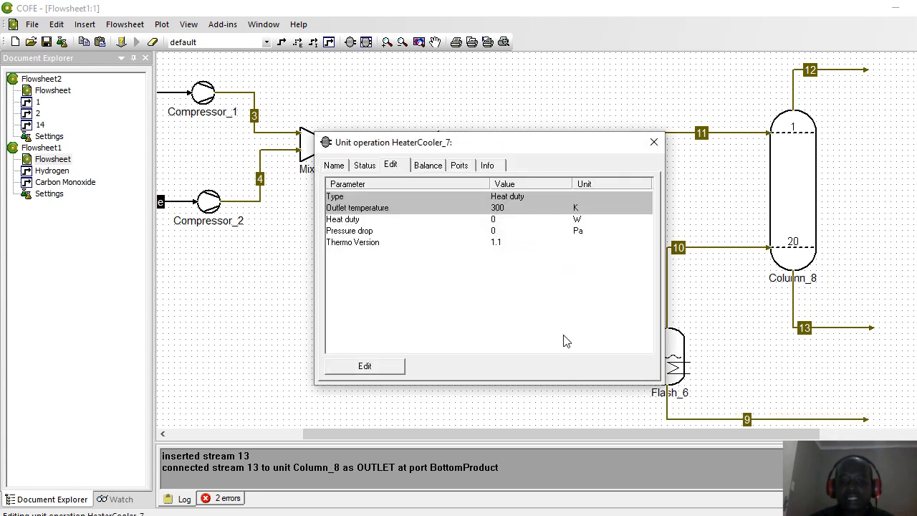
{"action": "left_click", "coordinate": [364, 367]}
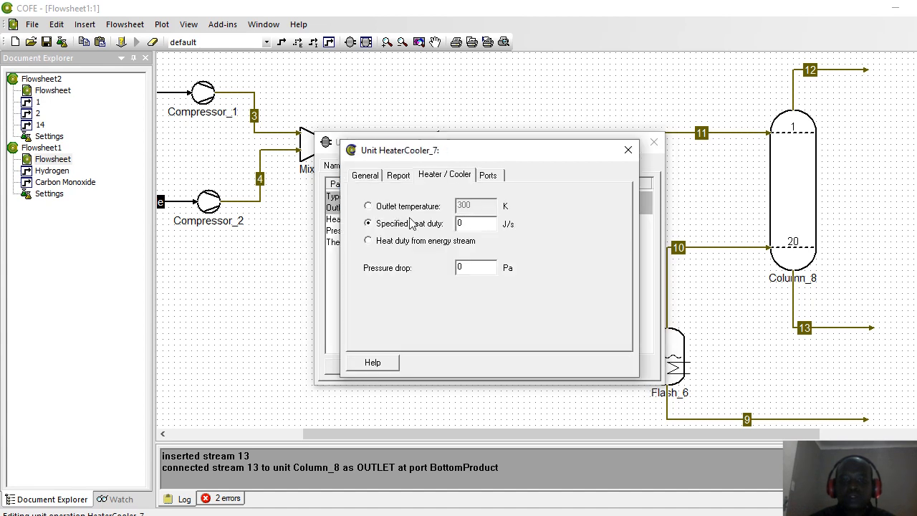
{"action": "left_click", "coordinate": [368, 206]}
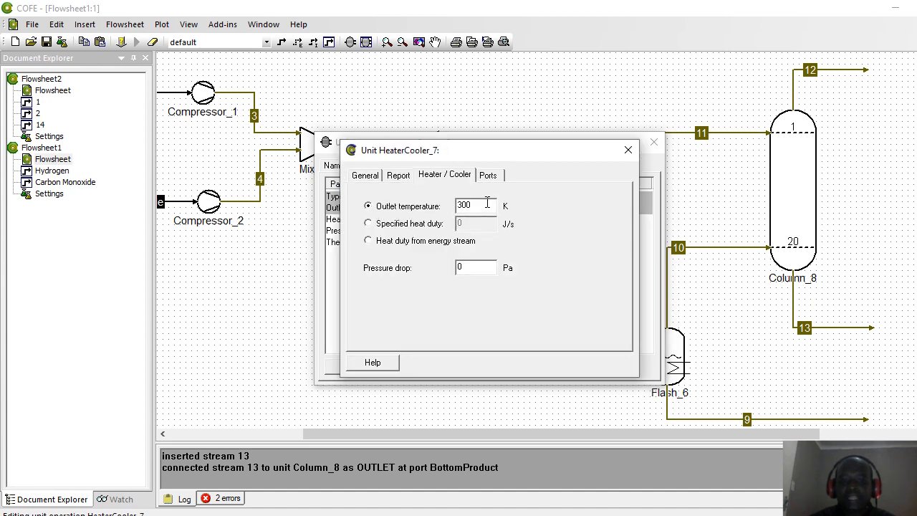
{"action": "key", "text": "Tab"}
{"action": "type", "text": "2"}
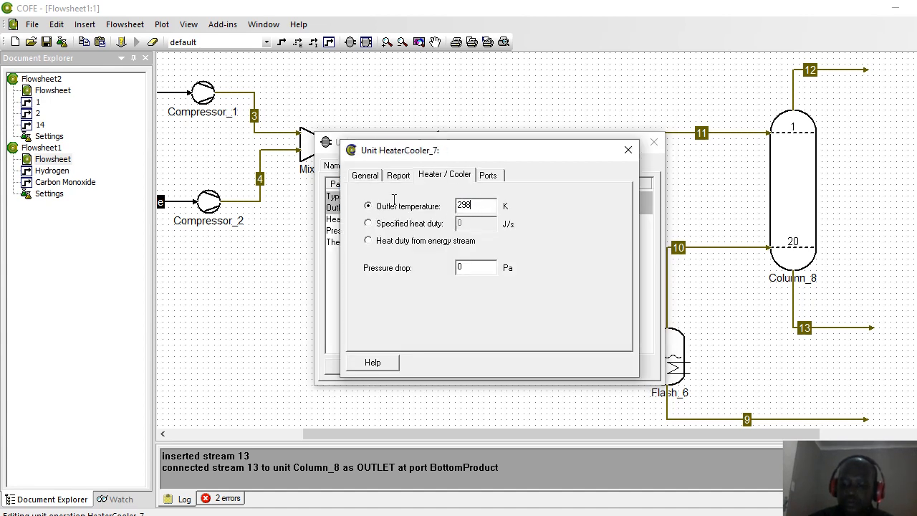
{"action": "type", "text": "98.15"}
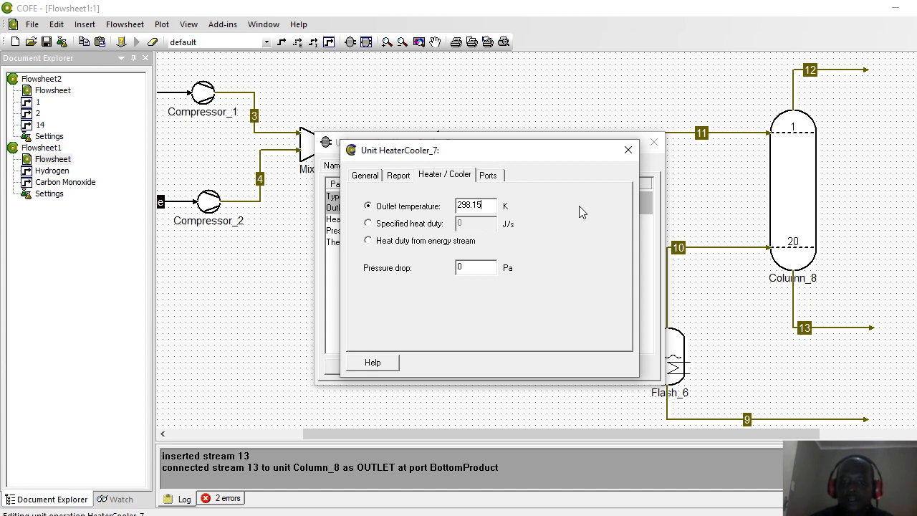
{"action": "left_click", "coordinate": [627, 150]}
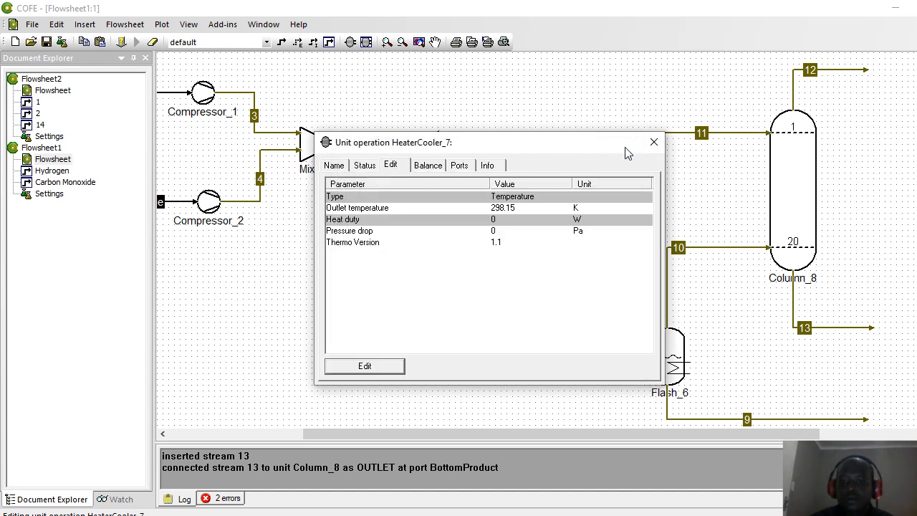
{"action": "left_click", "coordinate": [654, 144]}
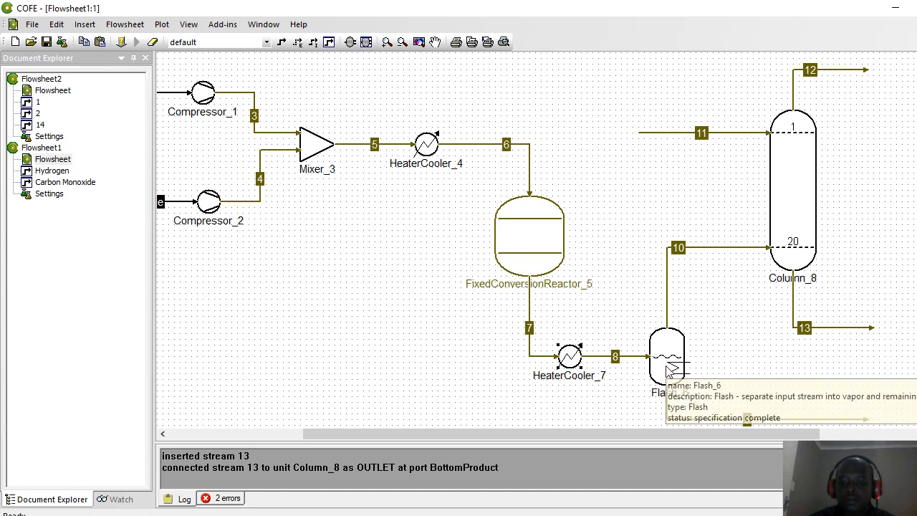
{"action": "double_click", "coordinate": [668, 368]}
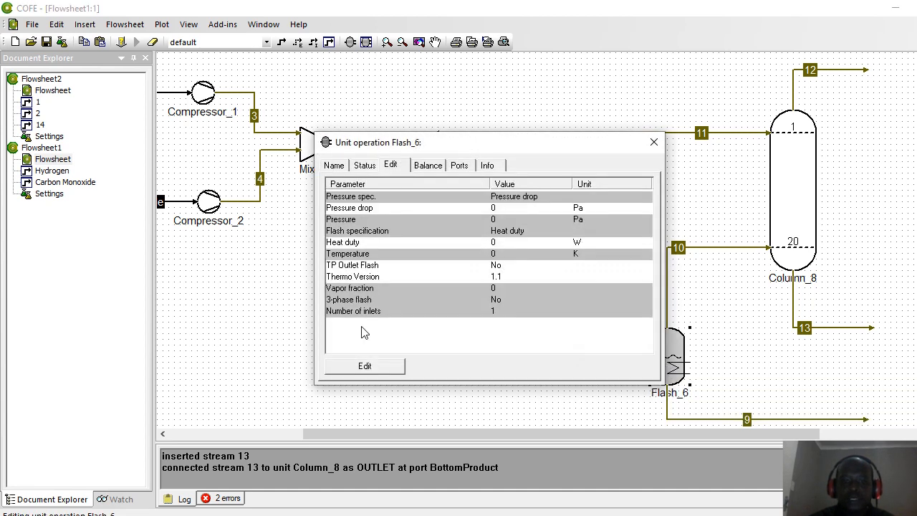
{"action": "left_click", "coordinate": [363, 367]}
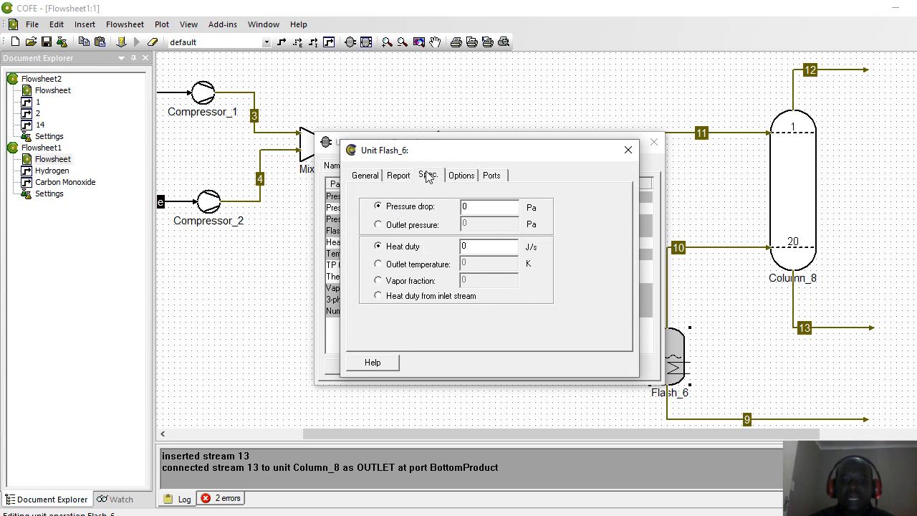
{"action": "left_click", "coordinate": [462, 177]}
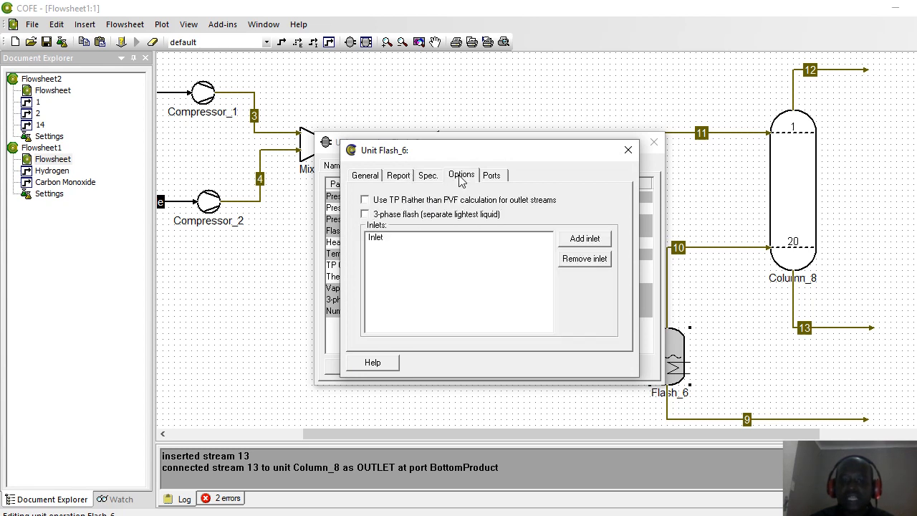
{"action": "left_click", "coordinate": [628, 149]}
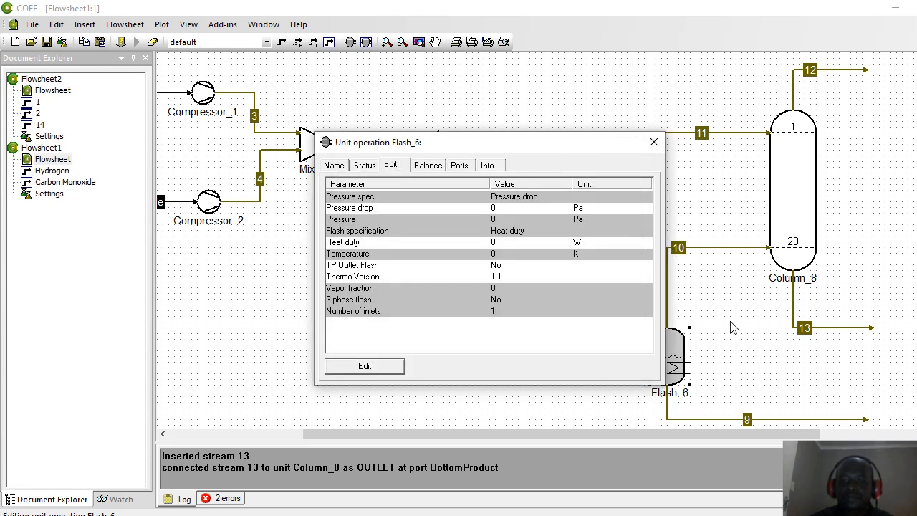
{"action": "left_click", "coordinate": [654, 142]}
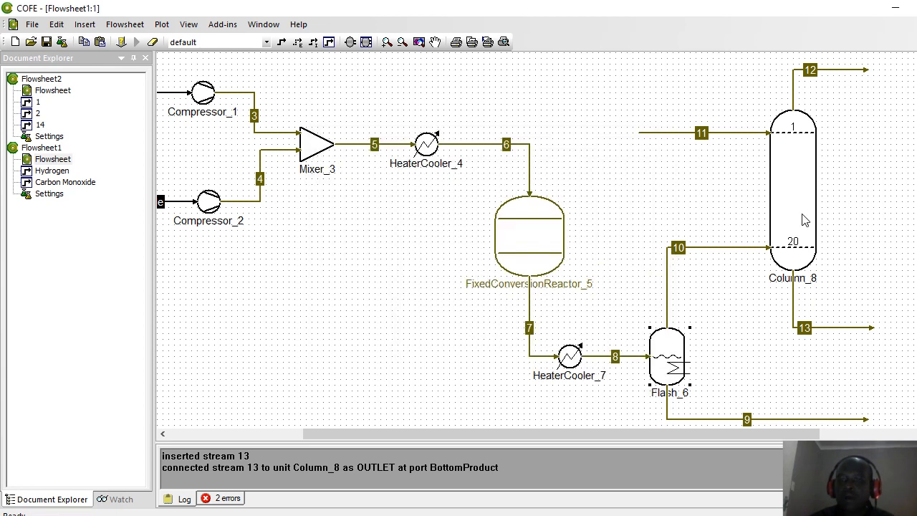
{"action": "left_click", "coordinate": [654, 140]}
Step: Set stream 11's pressure to 3 bar and temperature to 298.15 K
{"action": "double_click", "coordinate": [653, 140]}
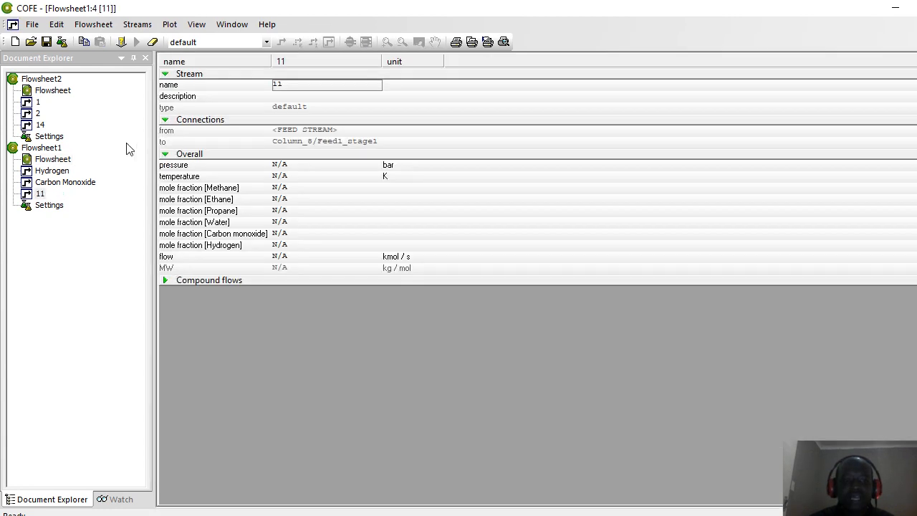
{"action": "left_click", "coordinate": [278, 165]}
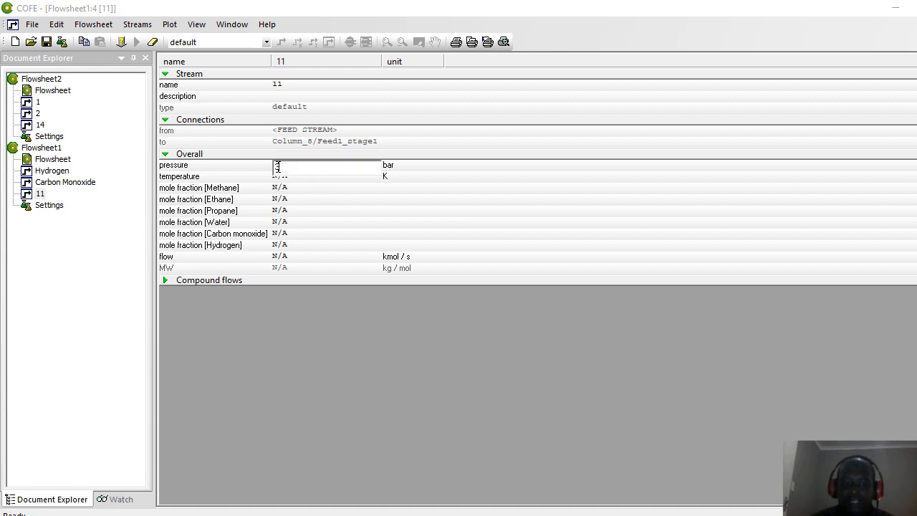
{"action": "type", "text": "3"}
{"action": "key", "text": "Return"}
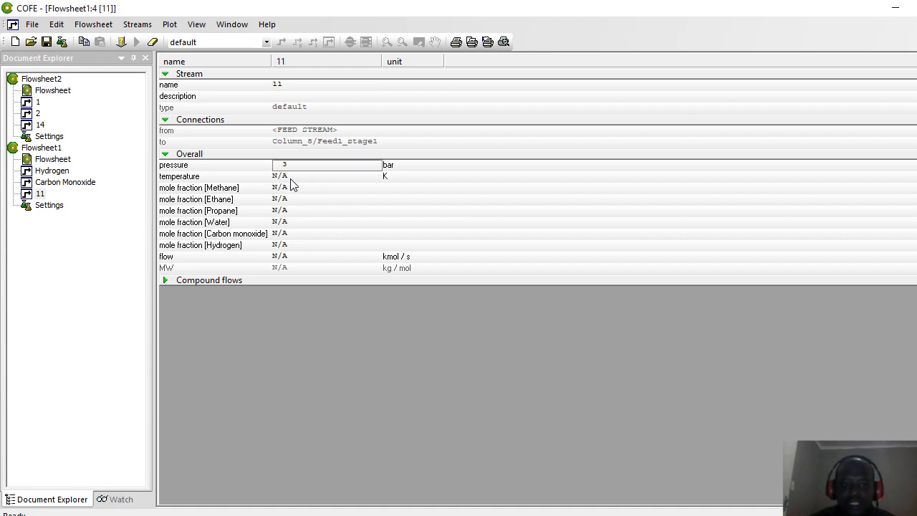
{"action": "left_click", "coordinate": [290, 177]}
{"action": "type", "text": "2"}
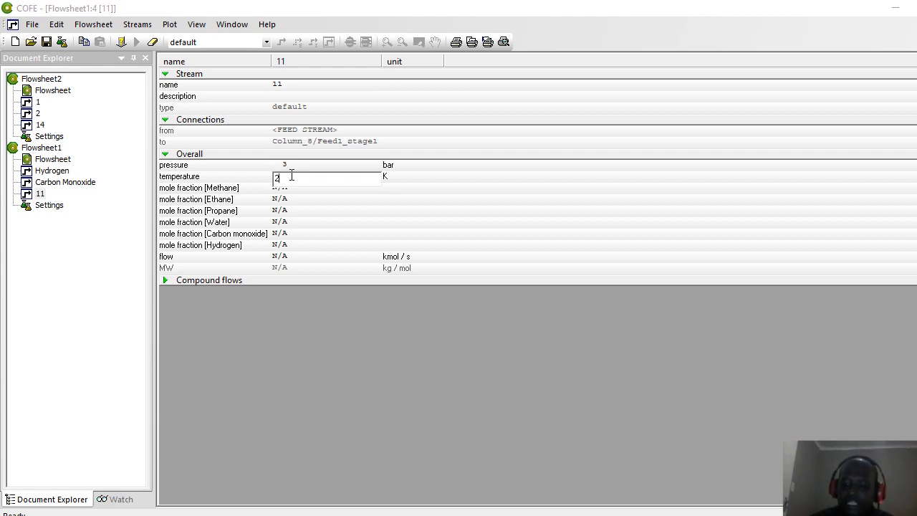
{"action": "type", "text": "98.15"}
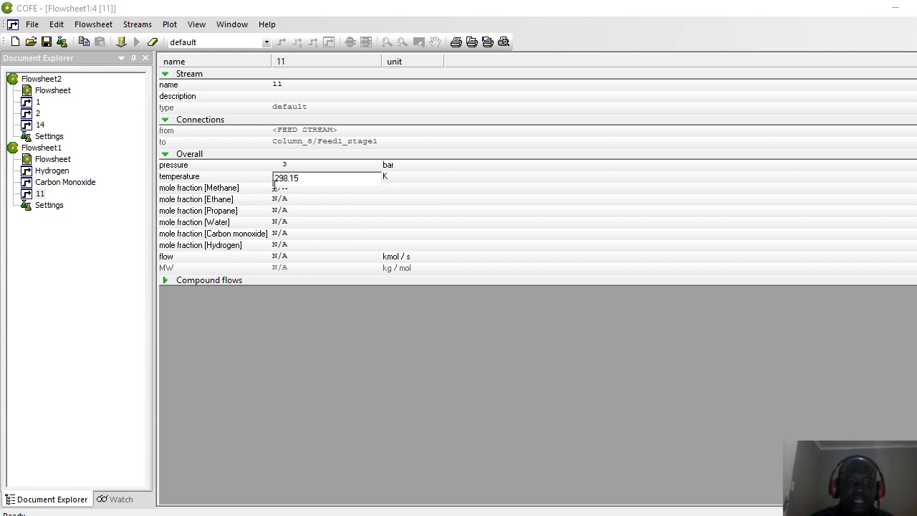
{"action": "key", "text": "Return"}
Step: Make stream 11 pure water: all mole fractions 0 except Water at 1
{"action": "left_click", "coordinate": [277, 189]}
{"action": "type", "text": "0"}
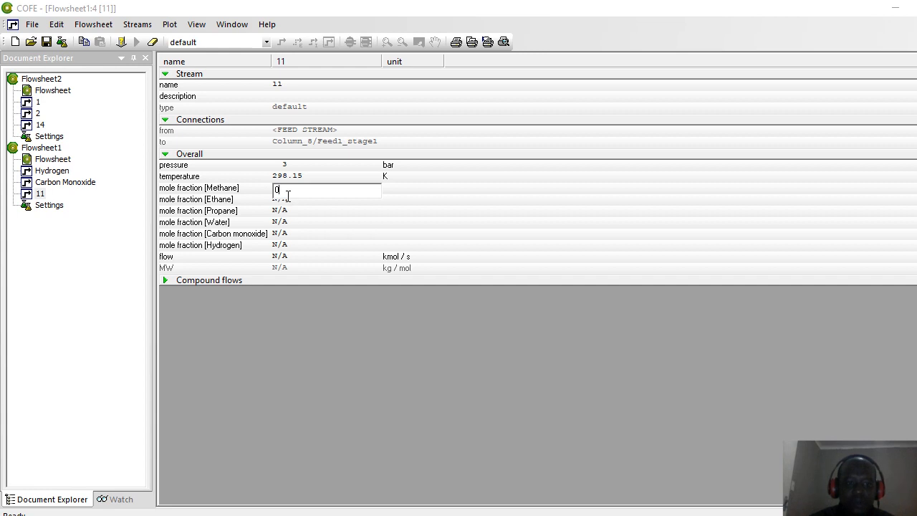
{"action": "left_click", "coordinate": [287, 205]}
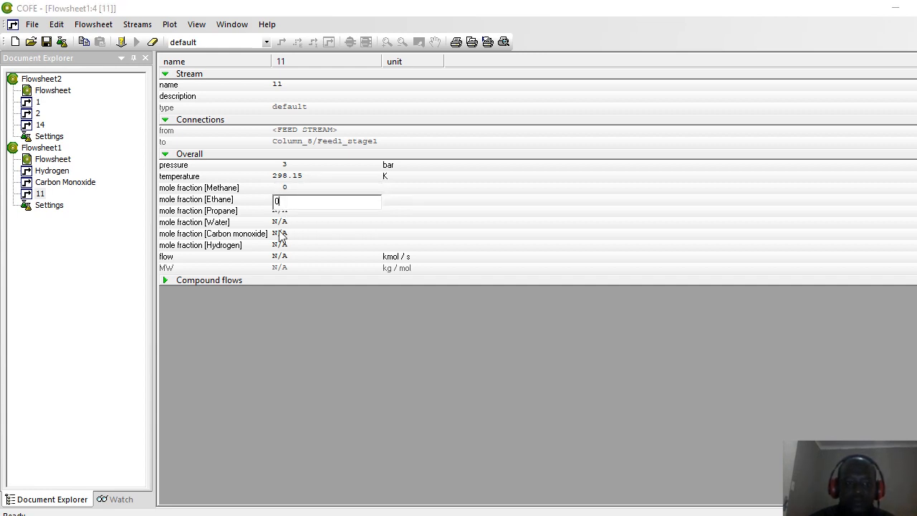
{"action": "left_click", "coordinate": [278, 212]}
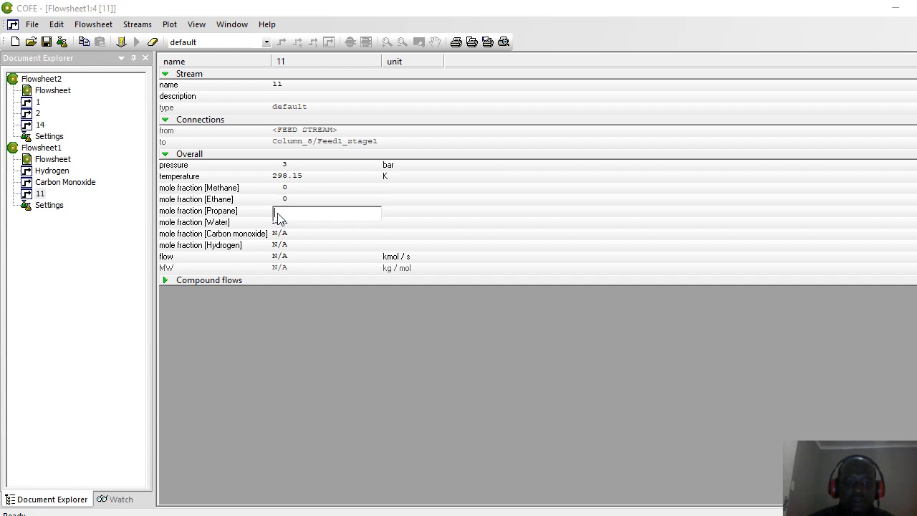
{"action": "type", "text": "0"}
{"action": "left_click", "coordinate": [281, 224]}
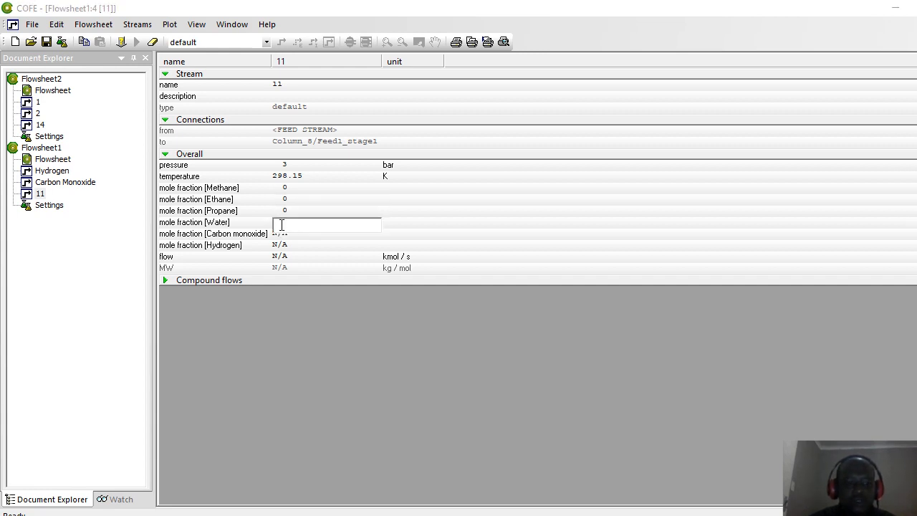
{"action": "type", "text": "1"}
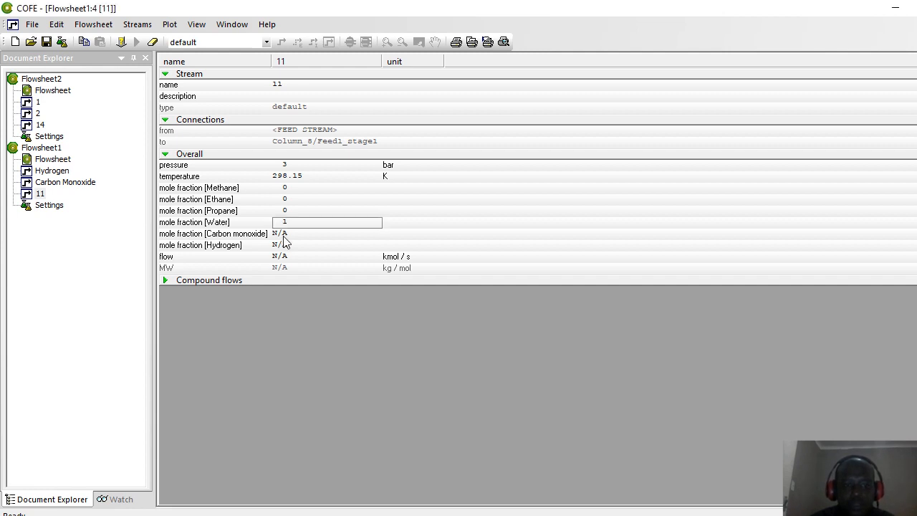
{"action": "left_click", "coordinate": [283, 235]}
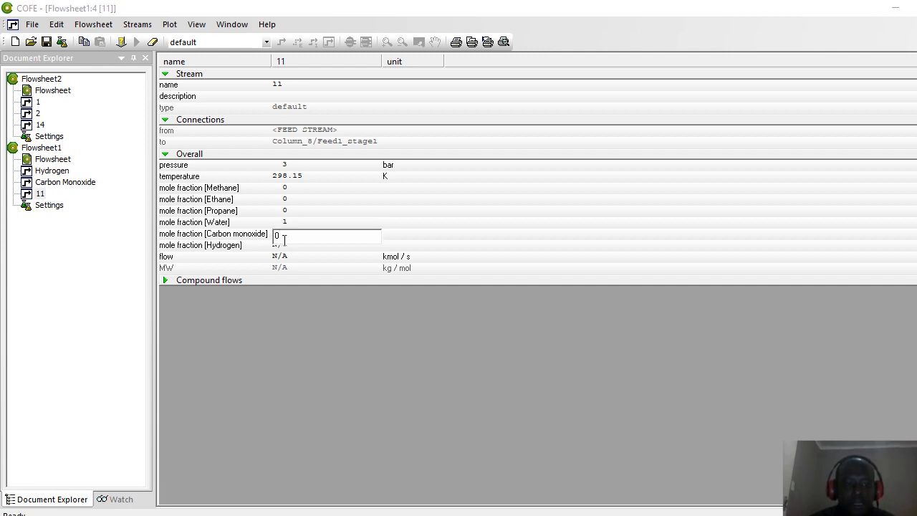
{"action": "type", "text": "0"}
{"action": "key", "text": "Return"}
Step: Set stream 11's flow to 0.2 kmol/s and return to the Flowsheet1 diagram
{"action": "left_click", "coordinate": [283, 260]}
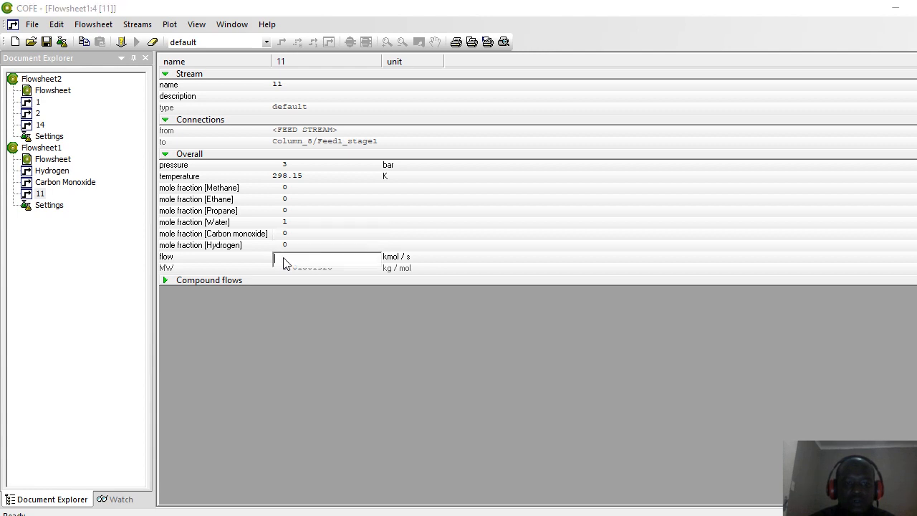
{"action": "type", "text": "0.2"}
{"action": "key", "text": "Return"}
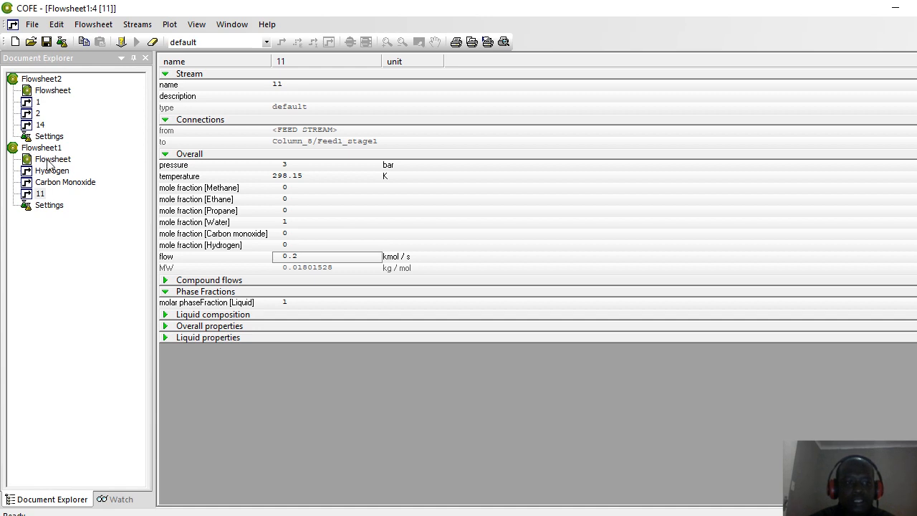
{"action": "left_click", "coordinate": [52, 161]}
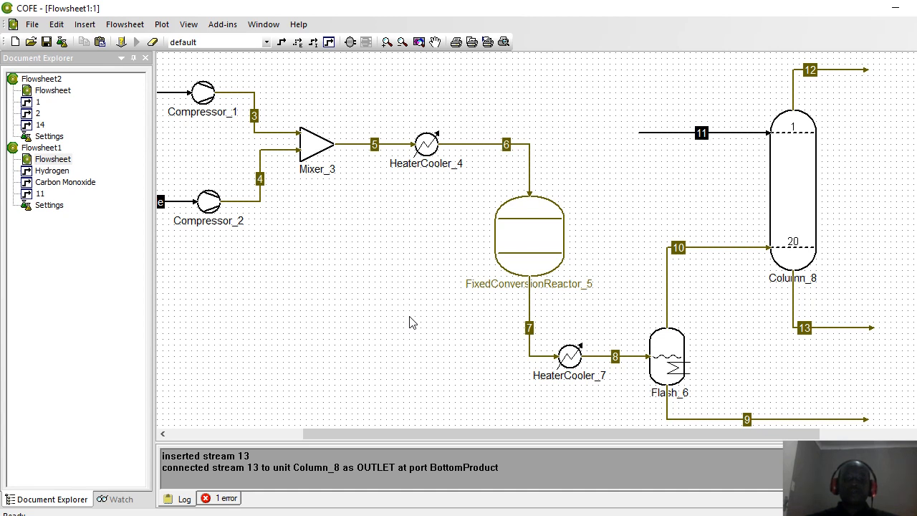
{"action": "mouse_move", "coordinate": [521, 226]}
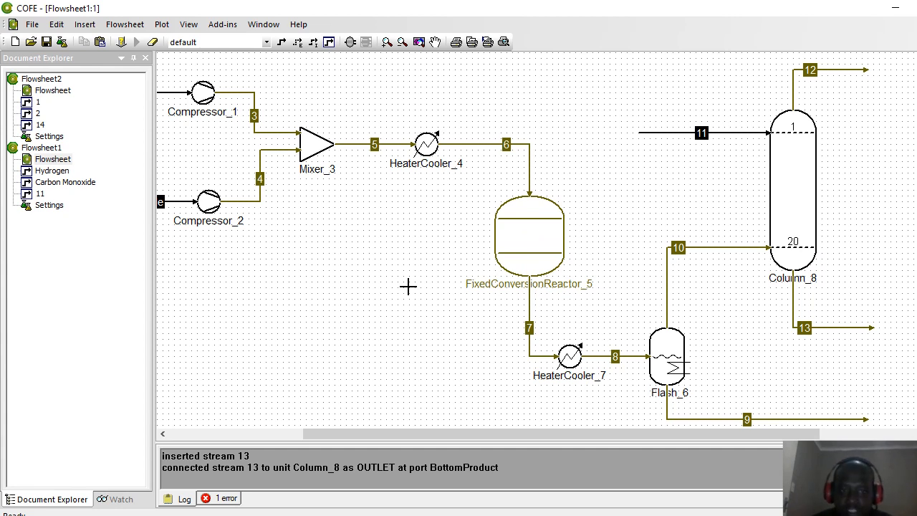
Step: In Flowsheet configuration's Reaction packages tab, list the available reaction package managers
{"action": "left_click", "coordinate": [63, 46]}
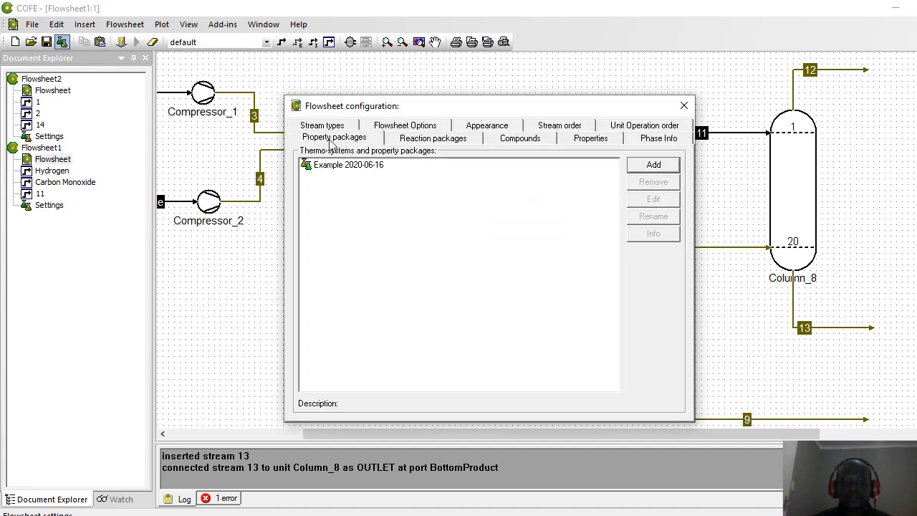
{"action": "left_click", "coordinate": [432, 138]}
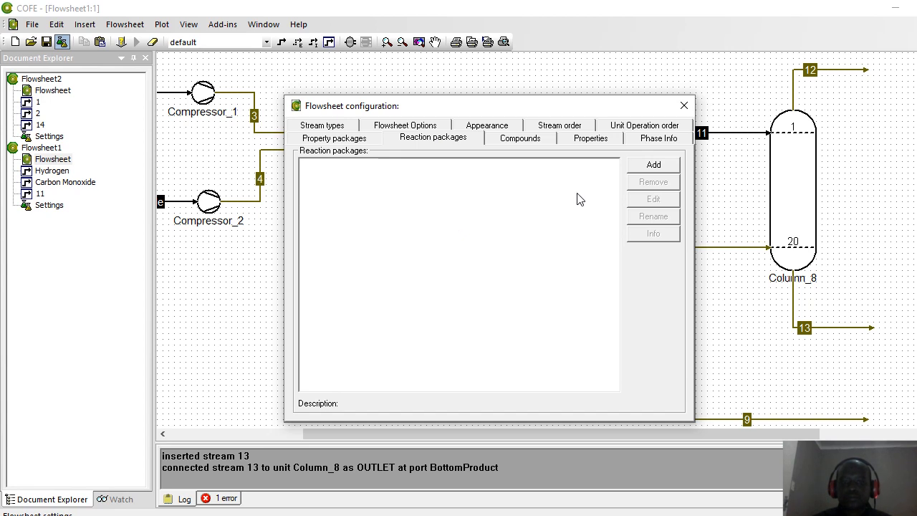
{"action": "left_click", "coordinate": [642, 169]}
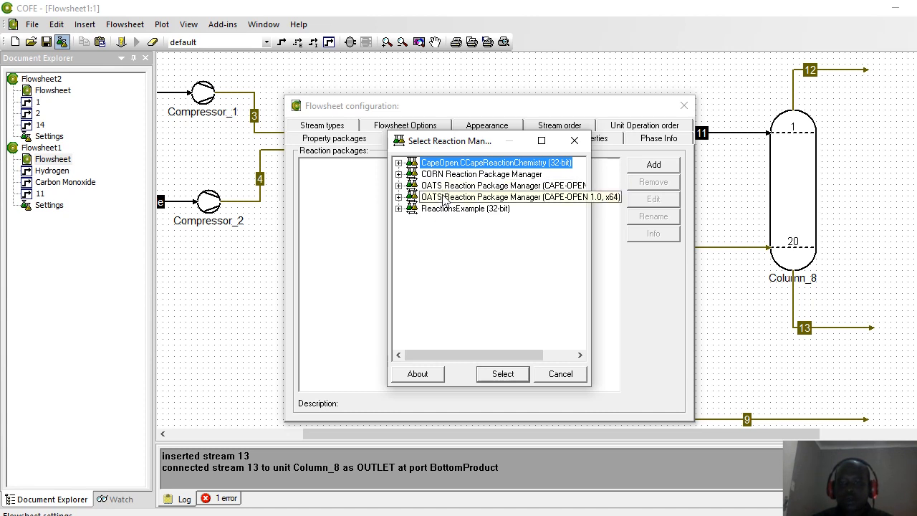
Step: Try creating a reaction package with the OATS manager, then abandon it
{"action": "left_click", "coordinate": [447, 186]}
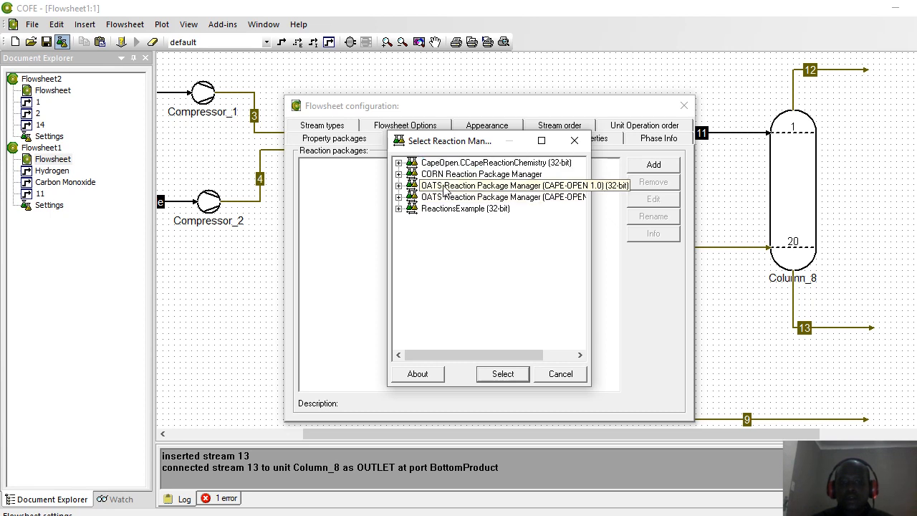
{"action": "left_click", "coordinate": [502, 374]}
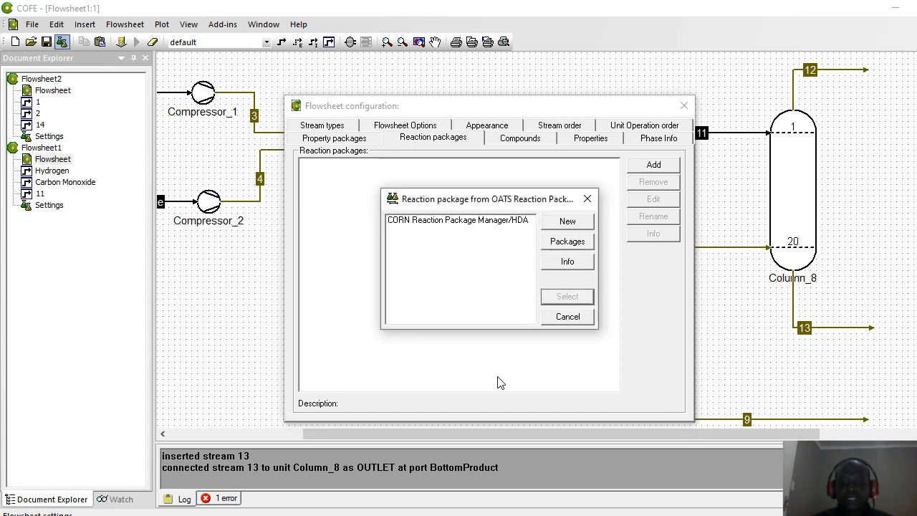
{"action": "left_click", "coordinate": [562, 227]}
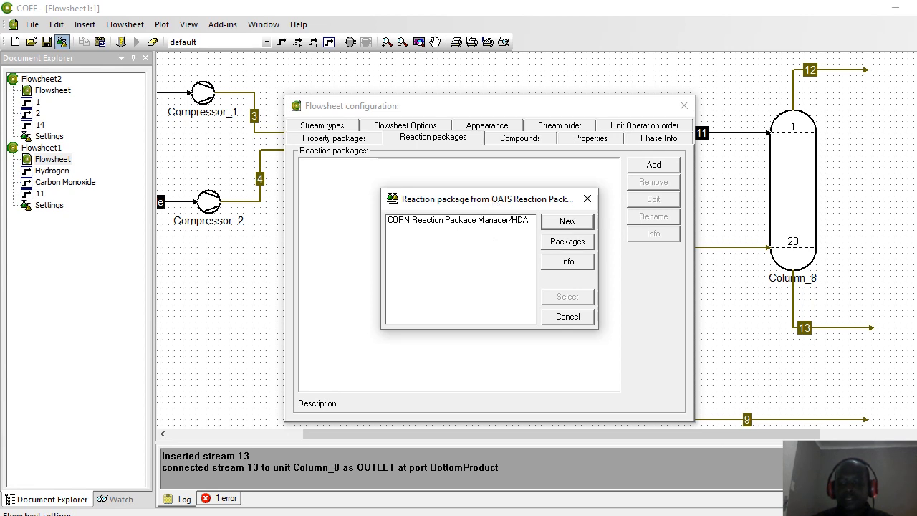
{"action": "left_click", "coordinate": [567, 221]}
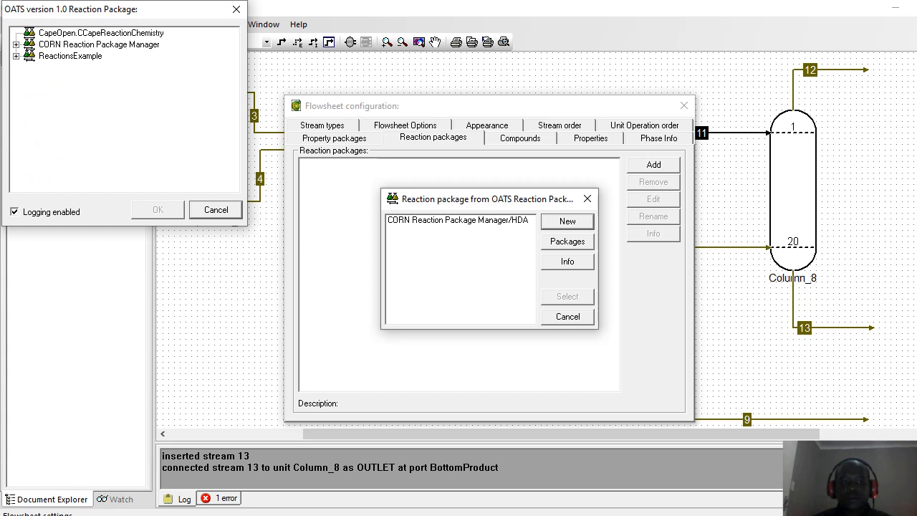
{"action": "left_click", "coordinate": [206, 209]}
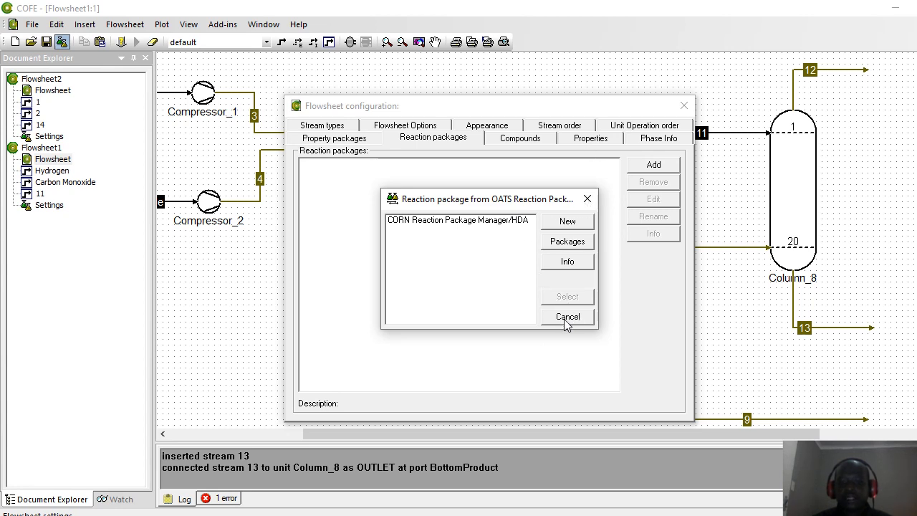
{"action": "left_click", "coordinate": [567, 221]}
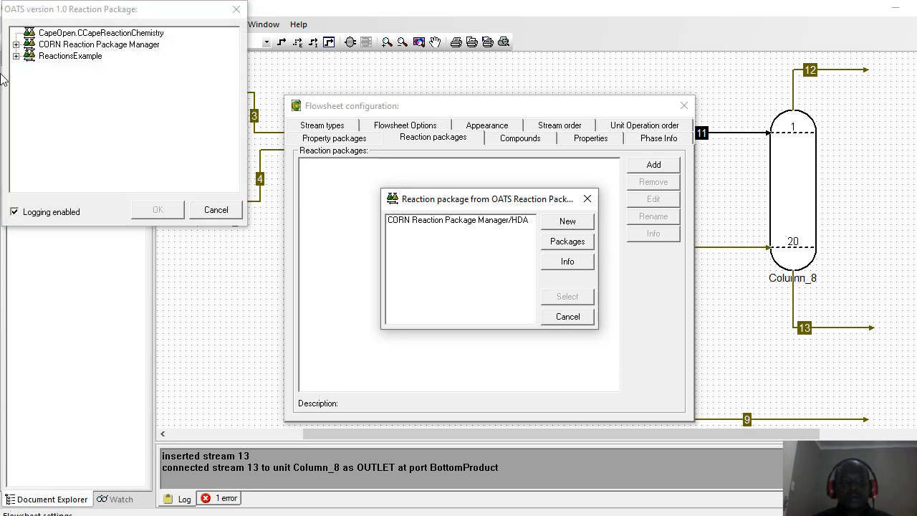
{"action": "left_click", "coordinate": [59, 46]}
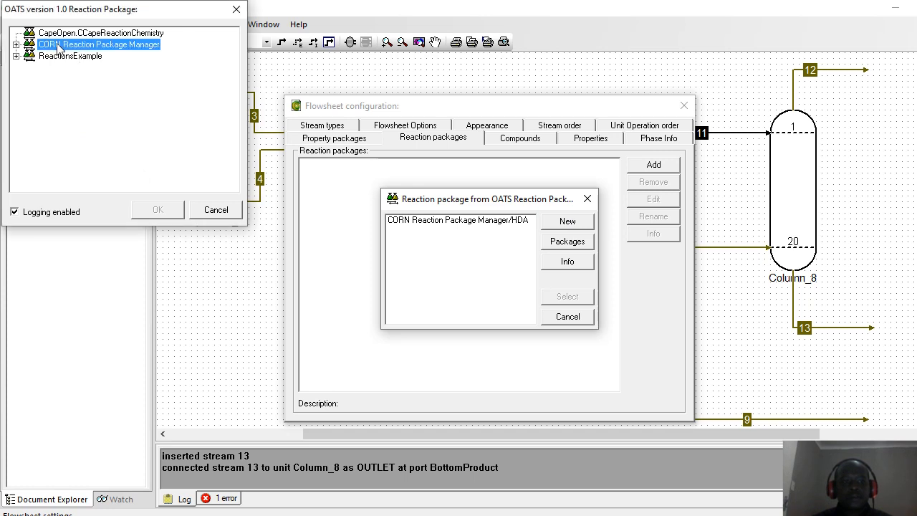
{"action": "left_click", "coordinate": [214, 212]}
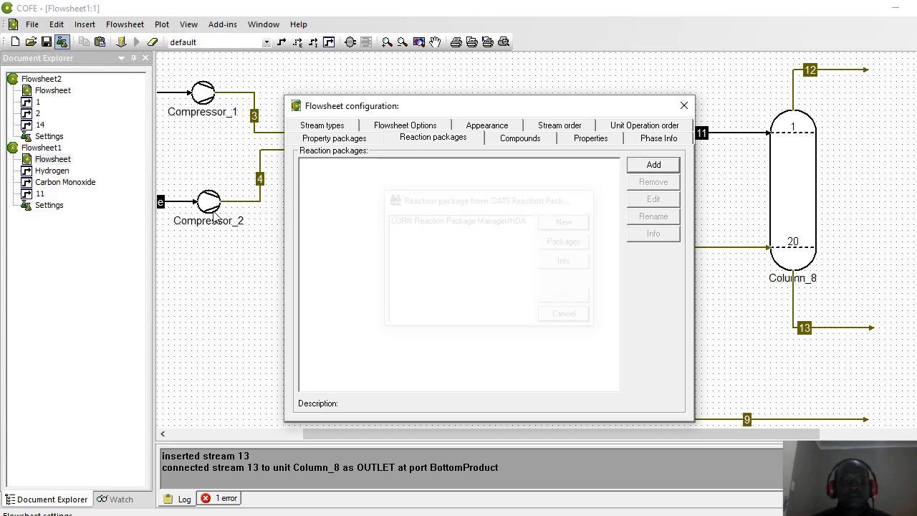
Step: Add a new reaction package from the CORN Reaction Package Manager and open it for editing
{"action": "left_click", "coordinate": [652, 170]}
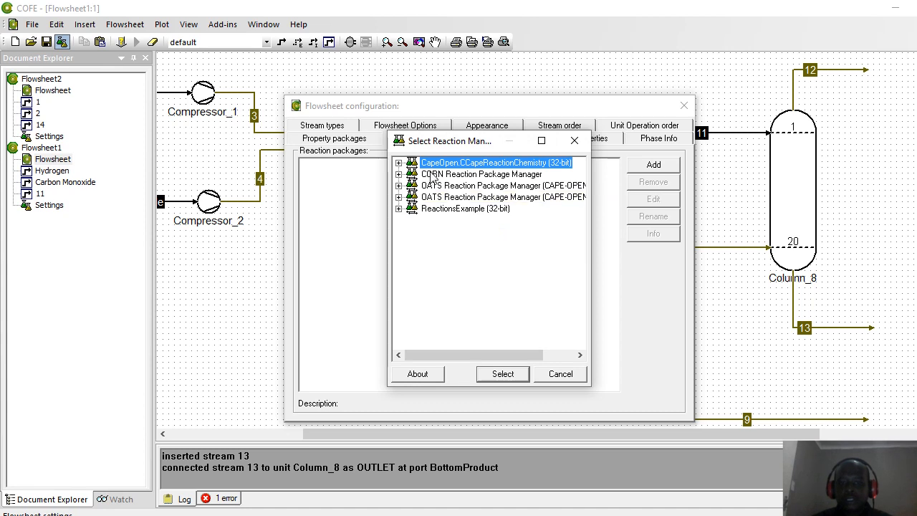
{"action": "left_click", "coordinate": [432, 175]}
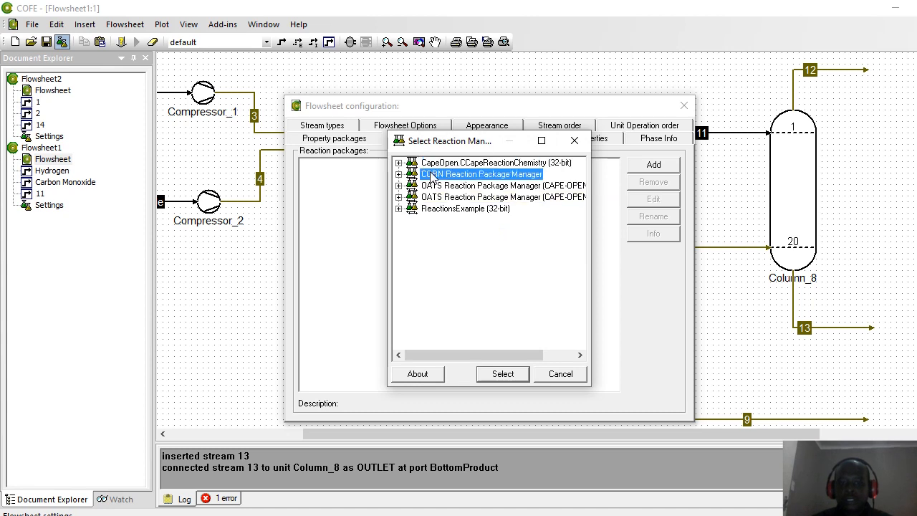
{"action": "left_click", "coordinate": [498, 375]}
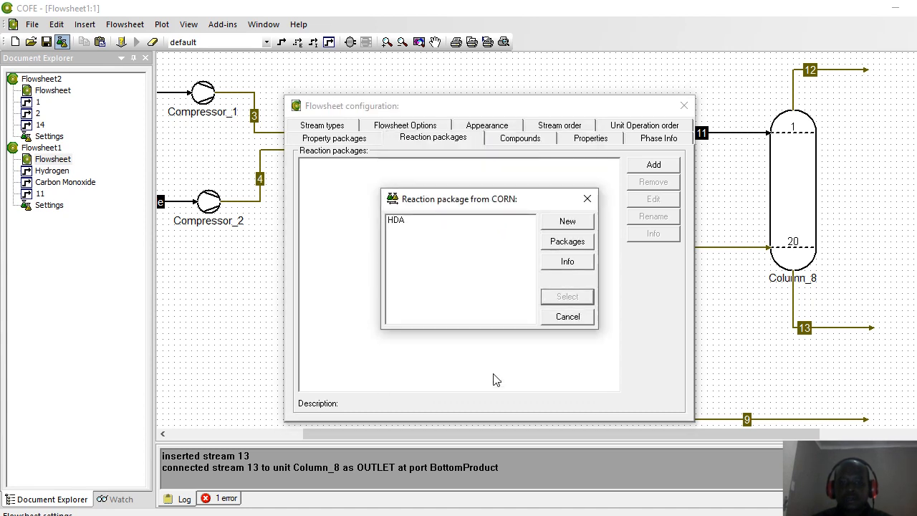
{"action": "left_click", "coordinate": [560, 224]}
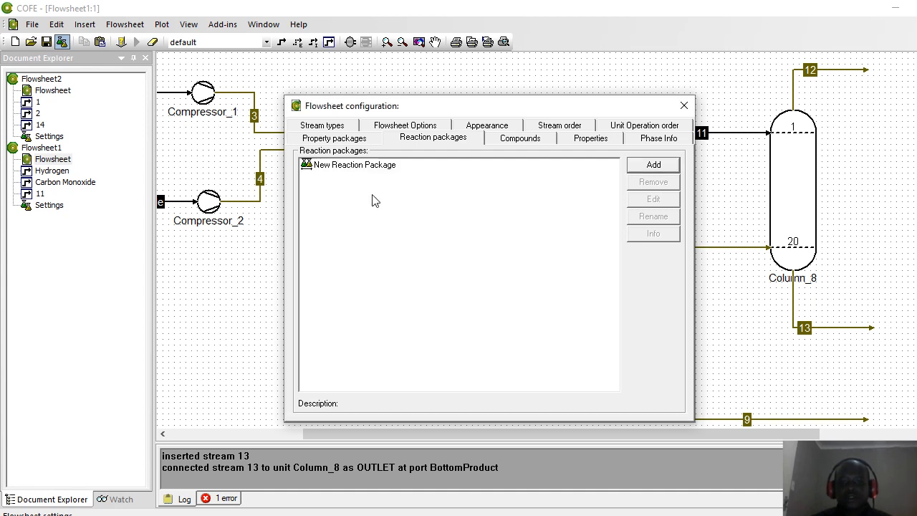
{"action": "left_click", "coordinate": [342, 170]}
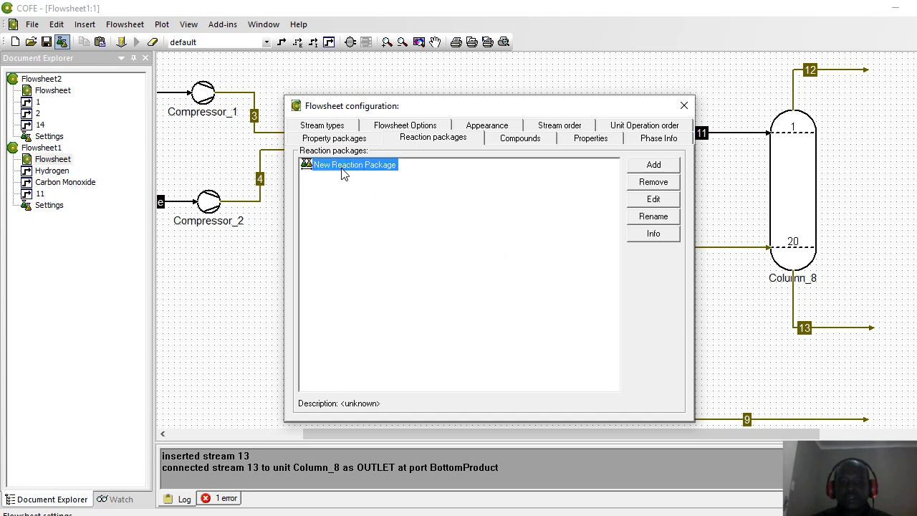
{"action": "left_click", "coordinate": [658, 199]}
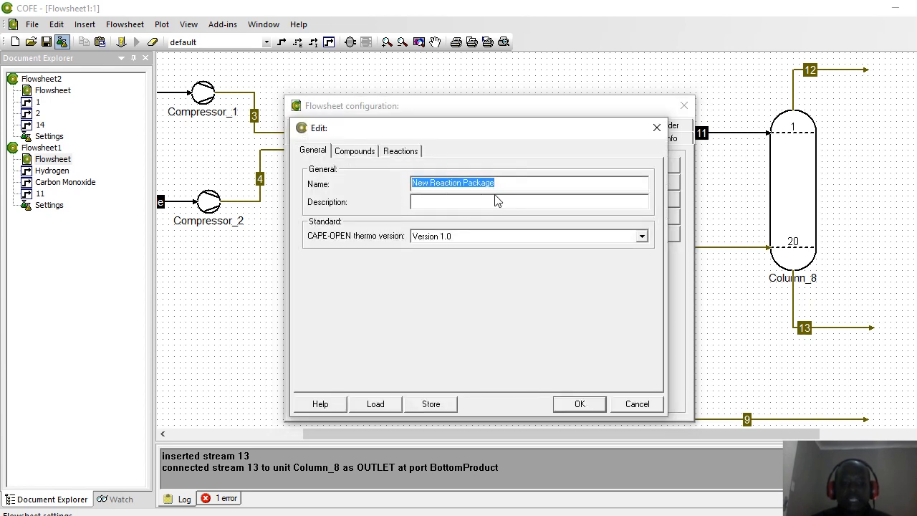
Step: Enter the package name 'June 16th Example' and description 'Youth Day FT Example'
{"action": "type", "text": "June 16"}
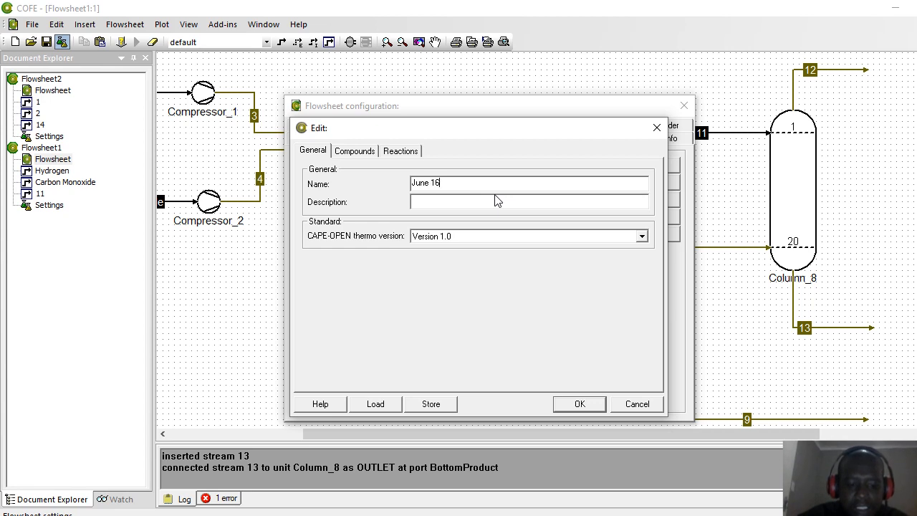
{"action": "type", "text": "th Example"}
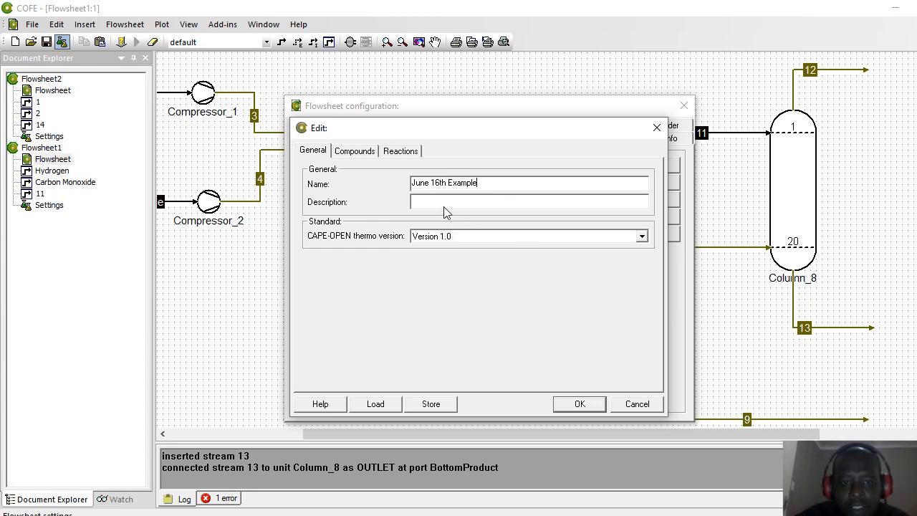
{"action": "type", "text": "Youth"}
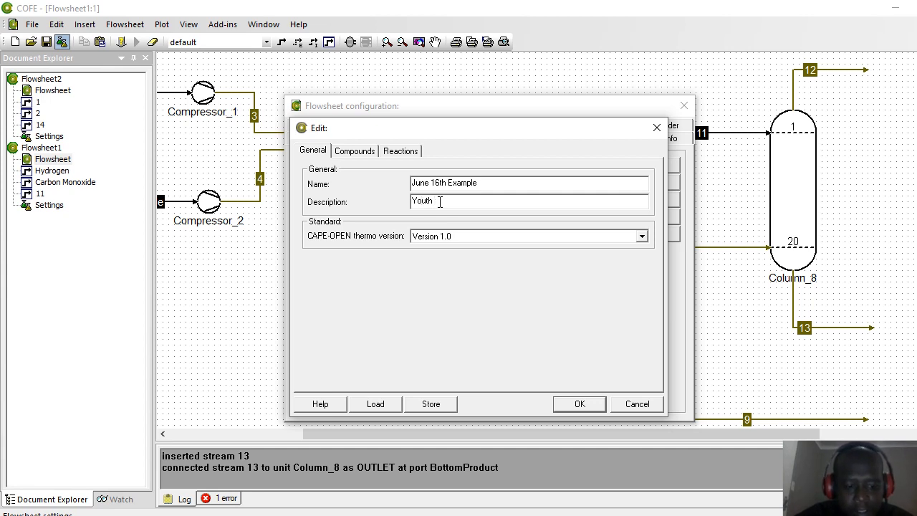
{"action": "type", "text": " Day FT "}
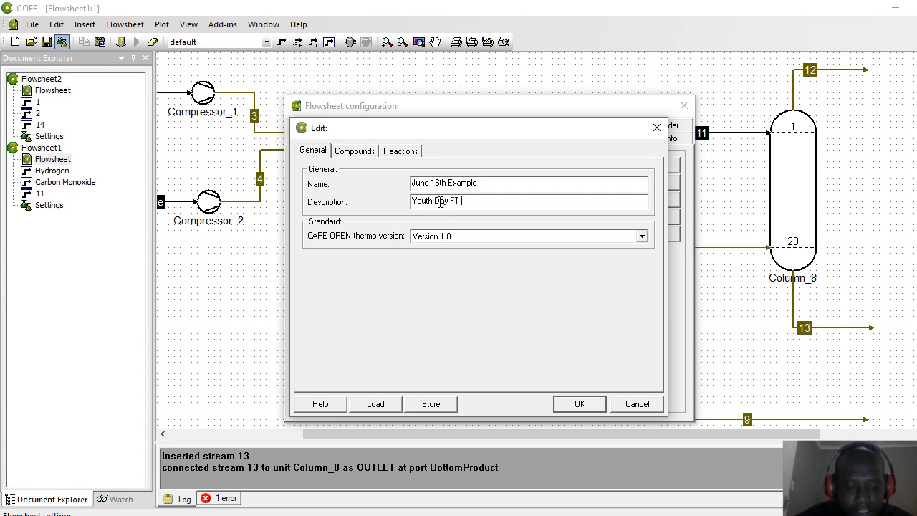
{"action": "type", "text": "Example"}
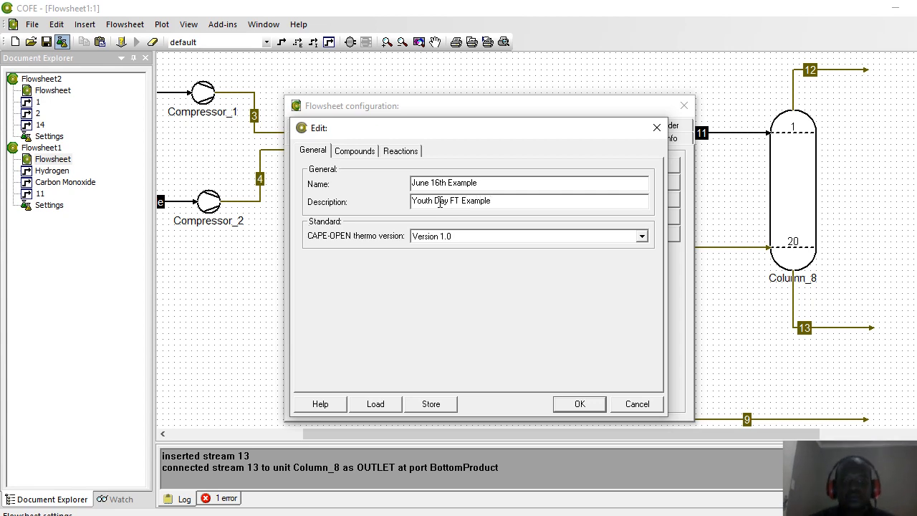
{"action": "left_click", "coordinate": [347, 154]}
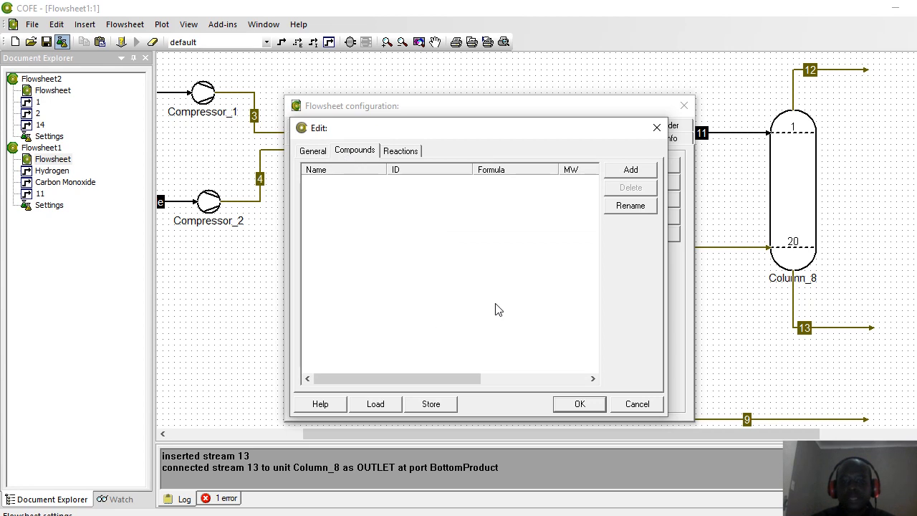
Step: Add methane, ethane, propane, water, carbon monoxide and hydrogen to the package from the material template
{"action": "left_click", "coordinate": [630, 172]}
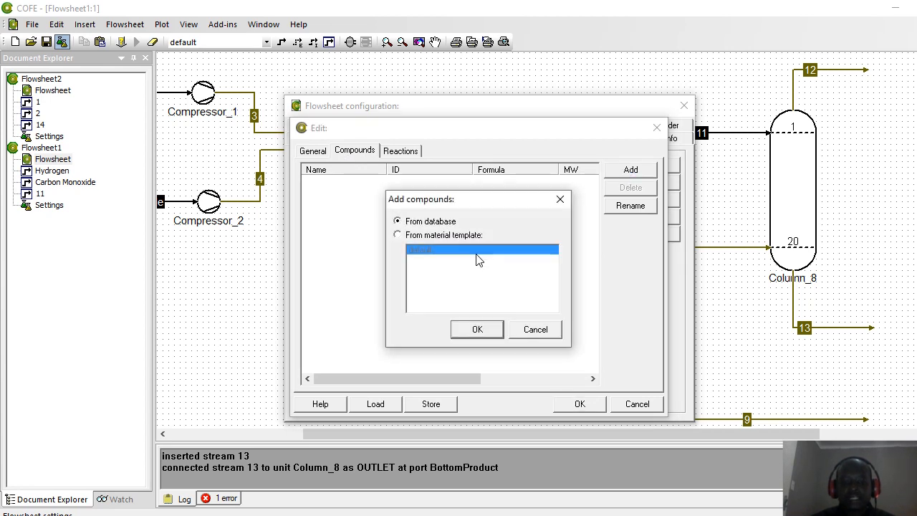
{"action": "left_click", "coordinate": [402, 239]}
{"action": "left_click", "coordinate": [475, 328]}
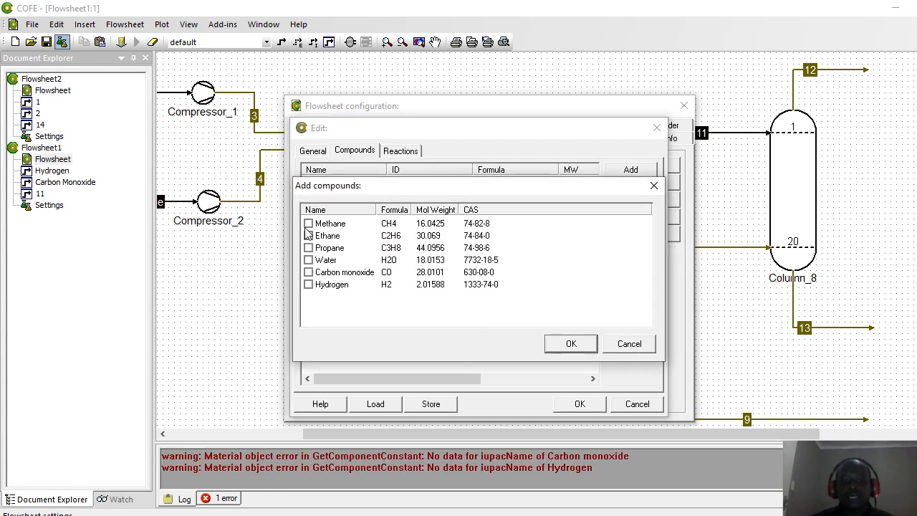
{"action": "left_click", "coordinate": [320, 225]}
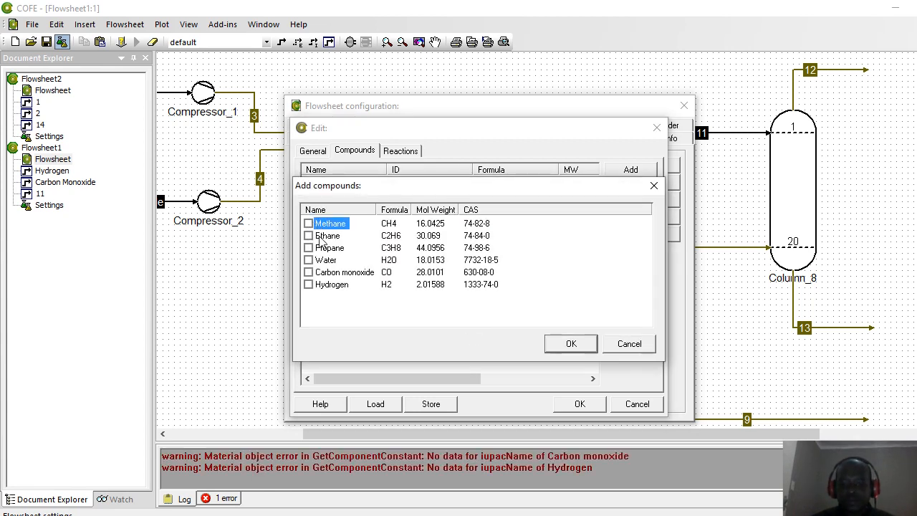
{"action": "left_click", "coordinate": [320, 238]}
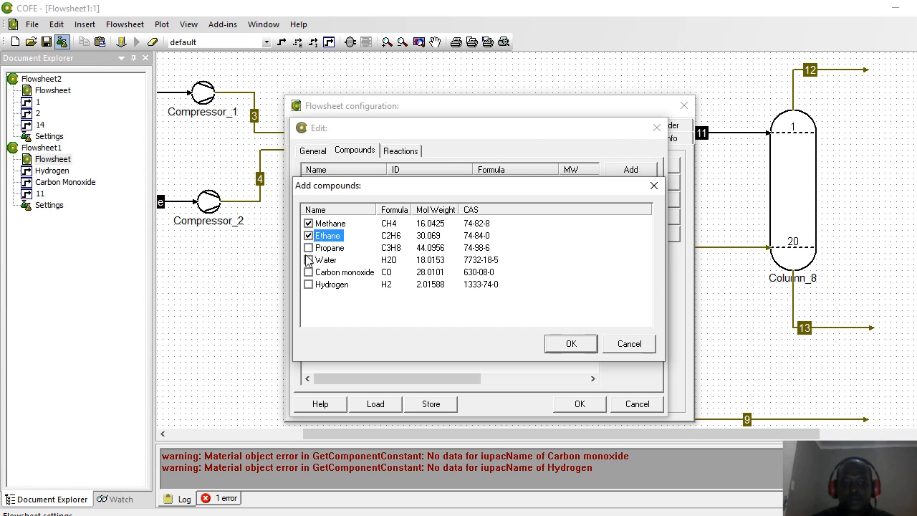
{"action": "left_click", "coordinate": [309, 260]}
{"action": "left_click", "coordinate": [571, 343]}
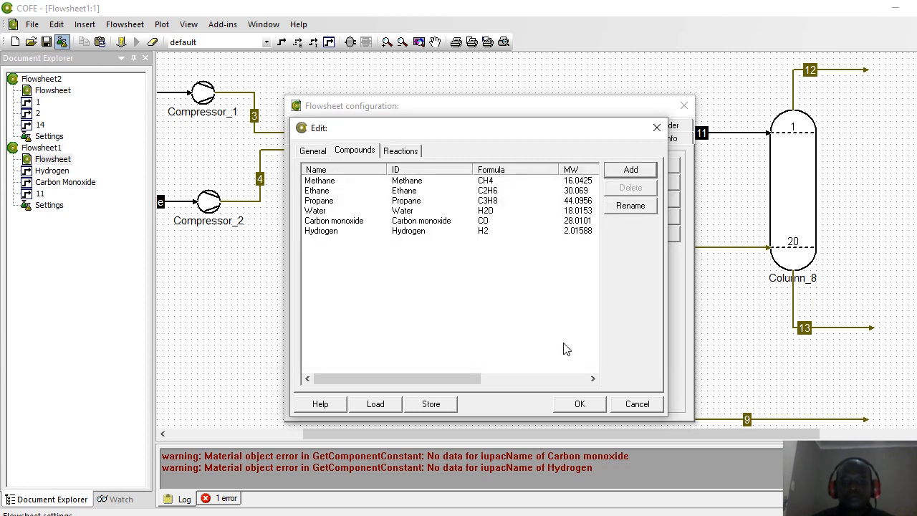
{"action": "left_click", "coordinate": [400, 151]}
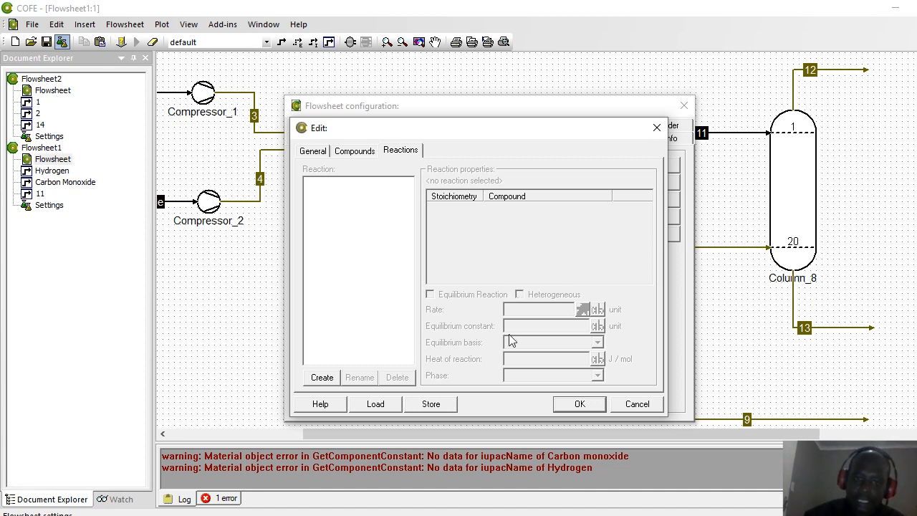
Step: Create a reaction with ID rxn1 and bring up Excel's Mass Balance workbook
{"action": "left_click", "coordinate": [322, 380]}
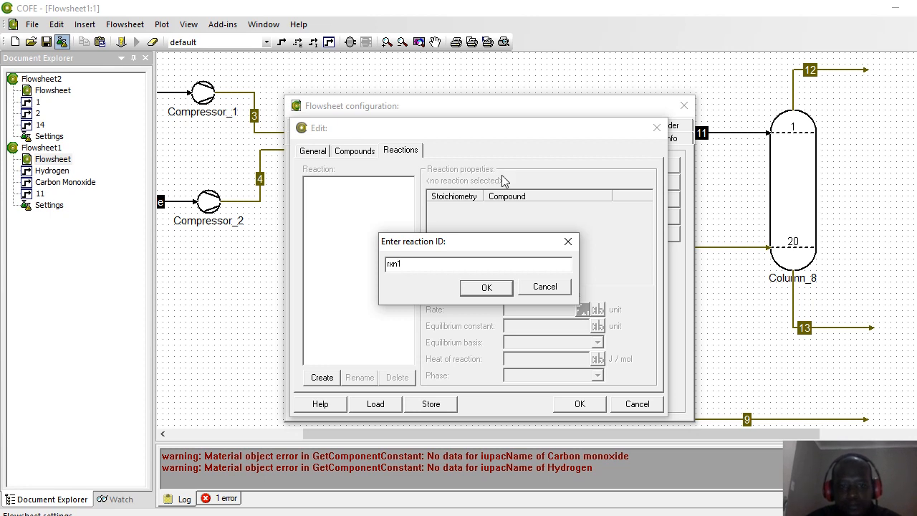
{"action": "left_click", "coordinate": [478, 287]}
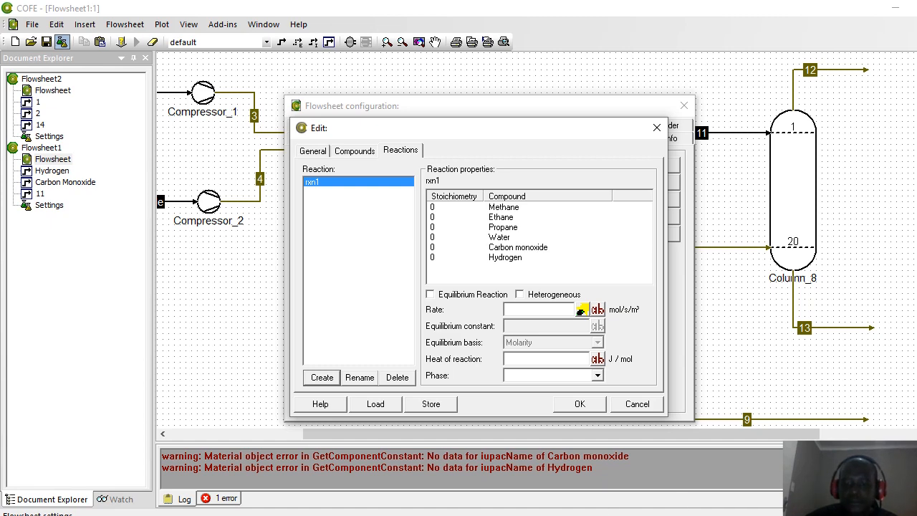
{"action": "left_click", "coordinate": [685, 514]}
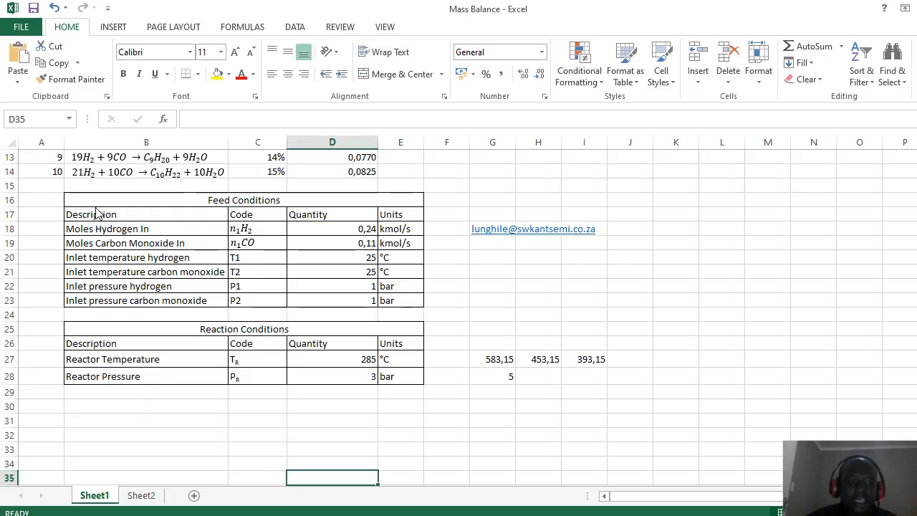
Step: Read the Fischer-Tropsch reactions starting at B5 of the Mass Balance sheet, then return to COFE
{"action": "left_click", "coordinate": [20, 185]}
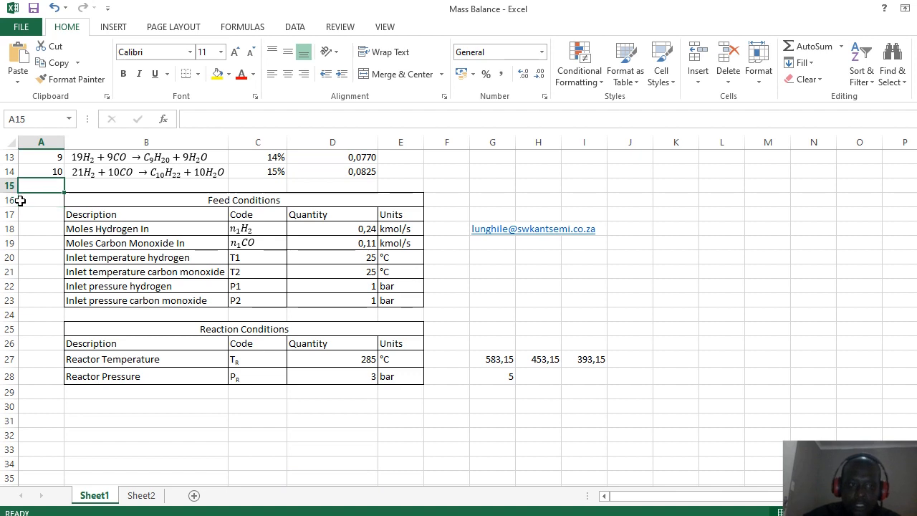
{"action": "key", "text": "ctrl+Home"}
{"action": "key", "text": "Down"}
{"action": "key", "text": "Down"}
{"action": "key", "text": "Down"}
{"action": "key", "text": "Down"}
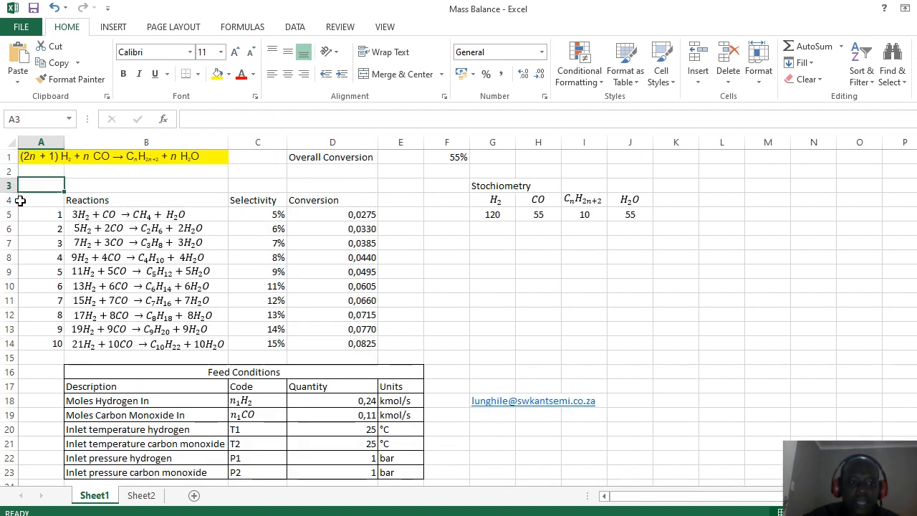
{"action": "key", "text": "Right"}
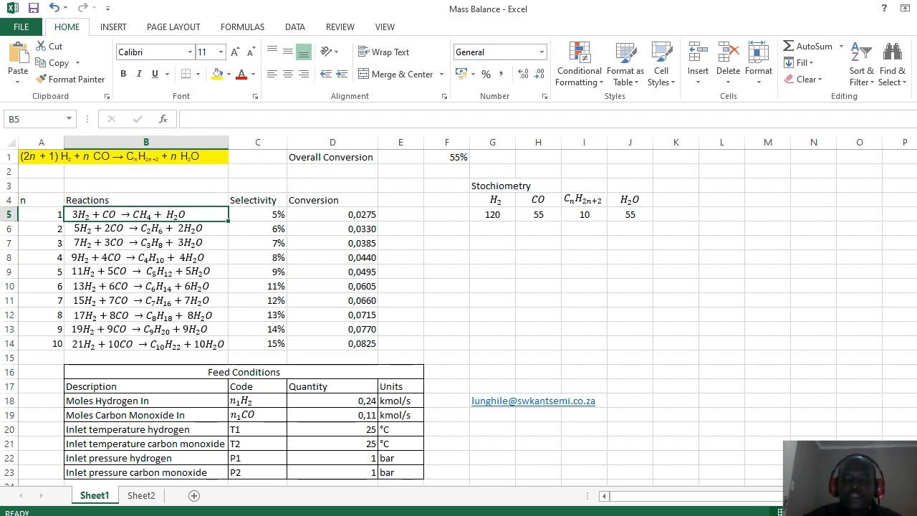
{"action": "left_click", "coordinate": [748, 514]}
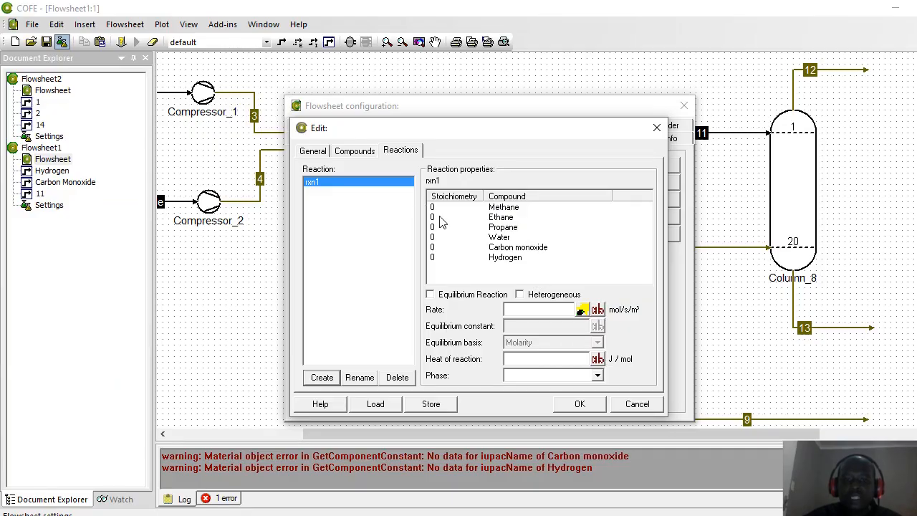
Step: Give rxn1 stoichiometric coefficients: hydrogen −3, carbon monoxide −1, methane 1, water 1
{"action": "left_click", "coordinate": [434, 259]}
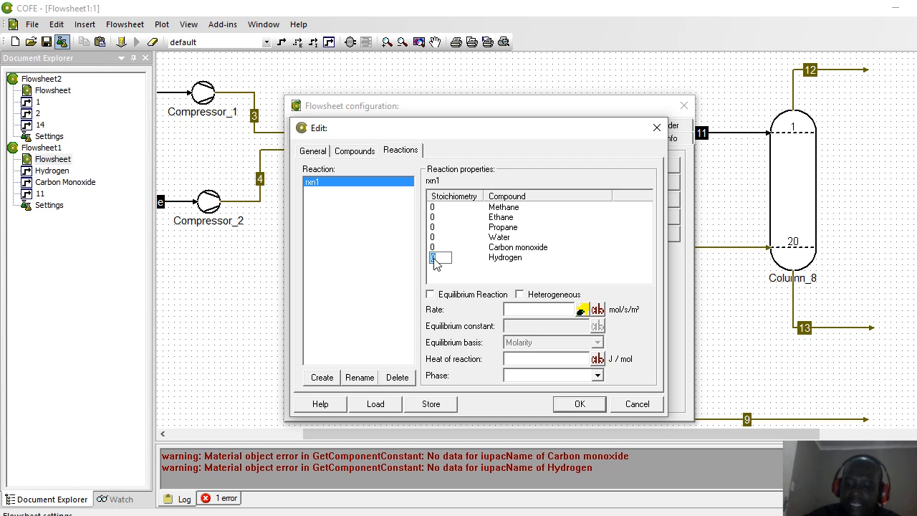
{"action": "type", "text": "-3"}
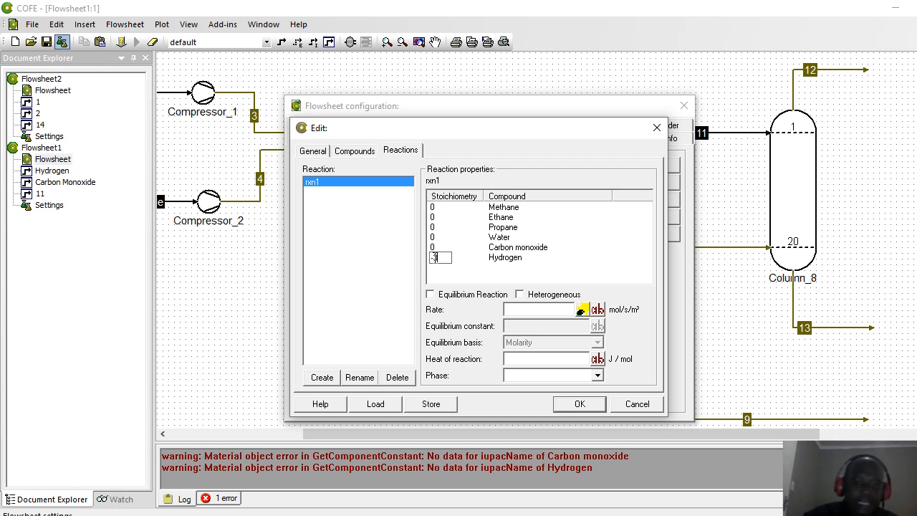
{"action": "left_click", "coordinate": [433, 248]}
{"action": "type", "text": "-1"}
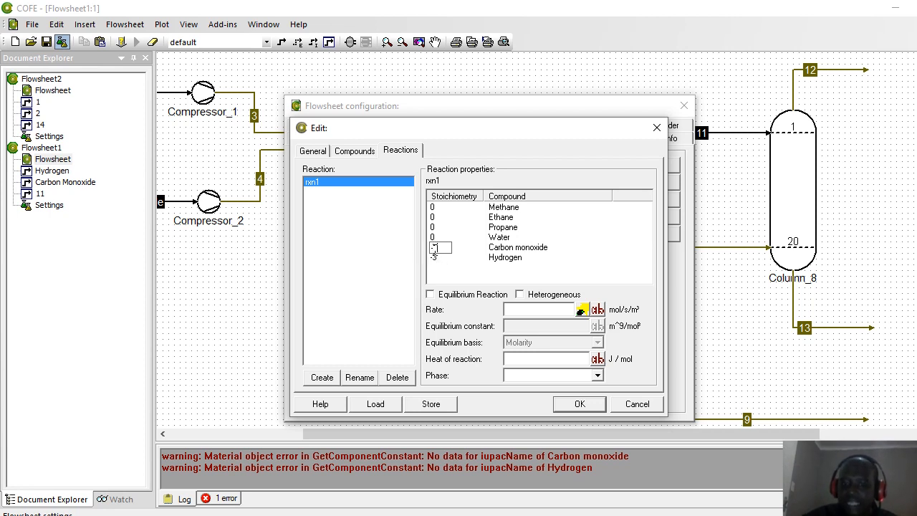
{"action": "left_click", "coordinate": [433, 208]}
{"action": "type", "text": "1"}
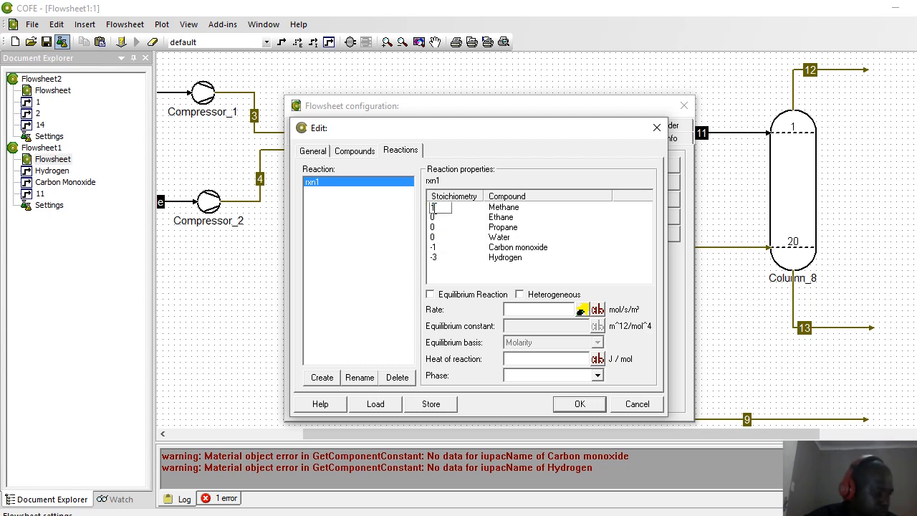
{"action": "left_click", "coordinate": [433, 238]}
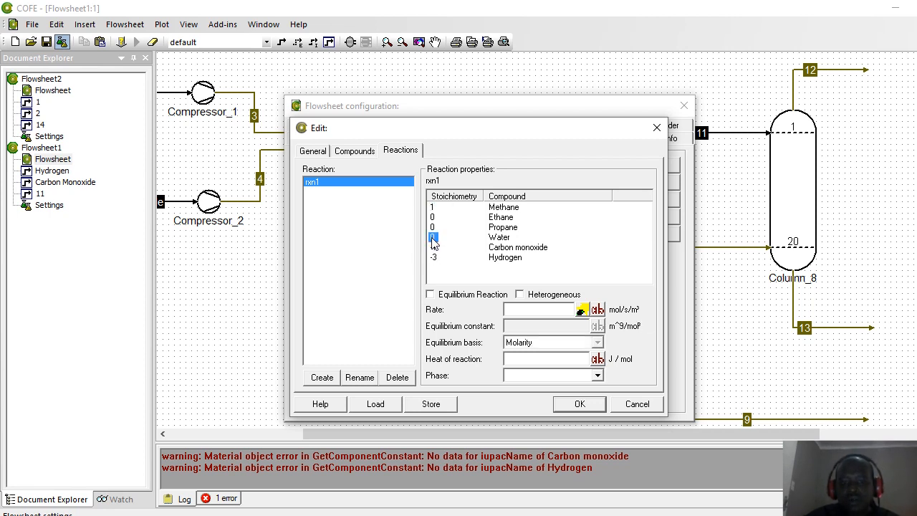
{"action": "type", "text": "1"}
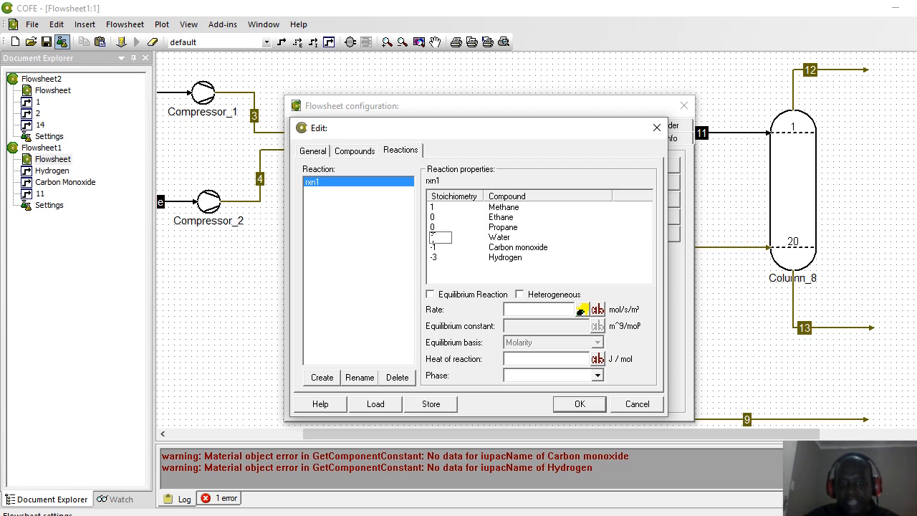
Step: Make rxn1 an equilibrium reaction in the Vapor phase
{"action": "left_click", "coordinate": [431, 294]}
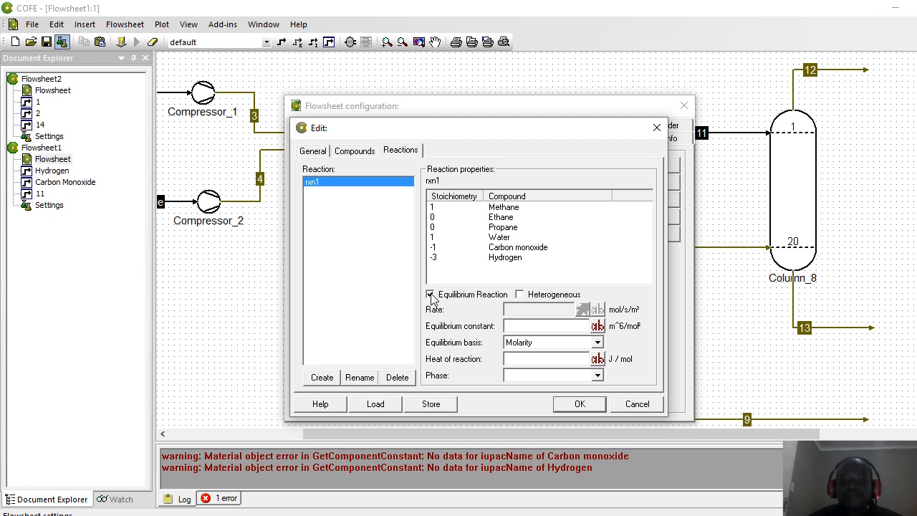
{"action": "left_click", "coordinate": [598, 376]}
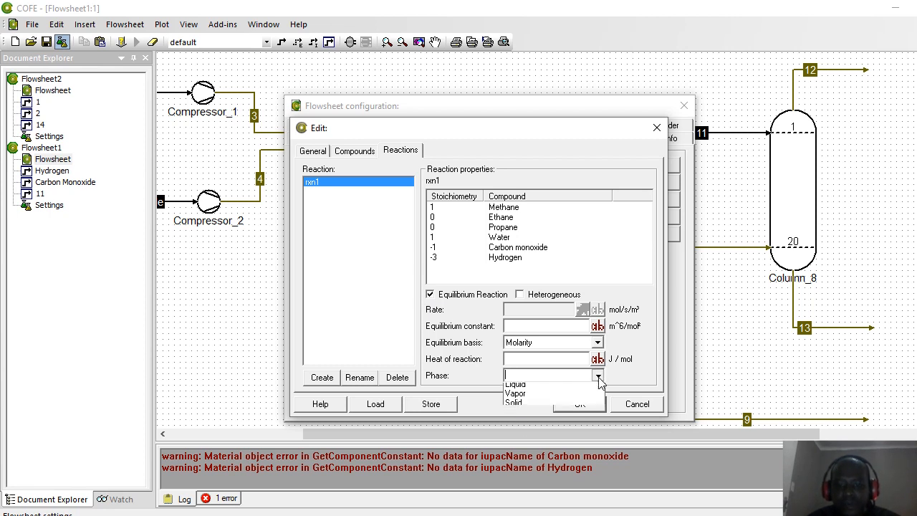
{"action": "left_click", "coordinate": [534, 395]}
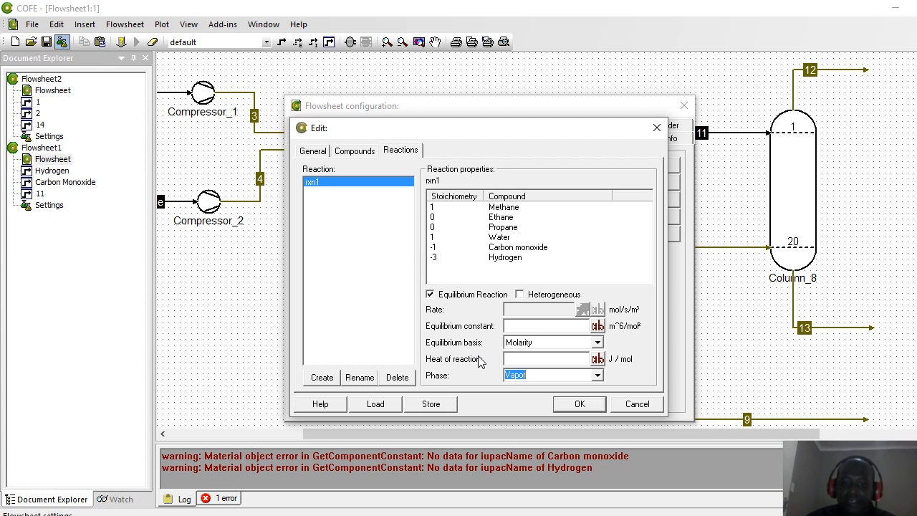
Step: Create a reaction with ID rxn2 and bring up Excel's Mass Balance workbook
{"action": "left_click", "coordinate": [321, 379]}
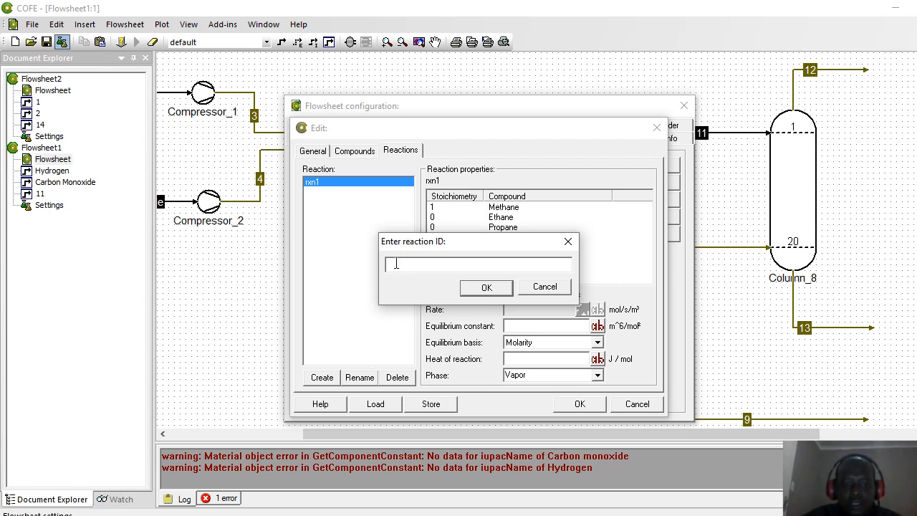
{"action": "type", "text": "rxn2"}
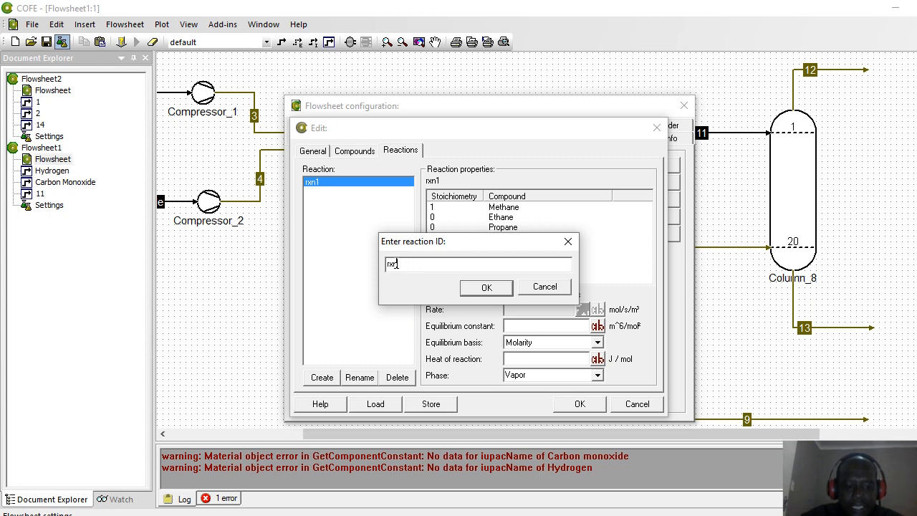
{"action": "left_click", "coordinate": [486, 287]}
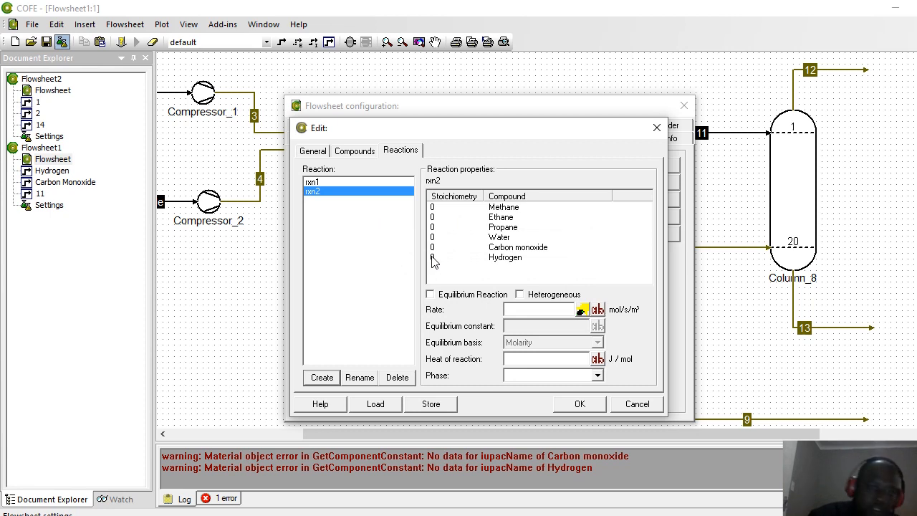
{"action": "left_click", "coordinate": [433, 258]}
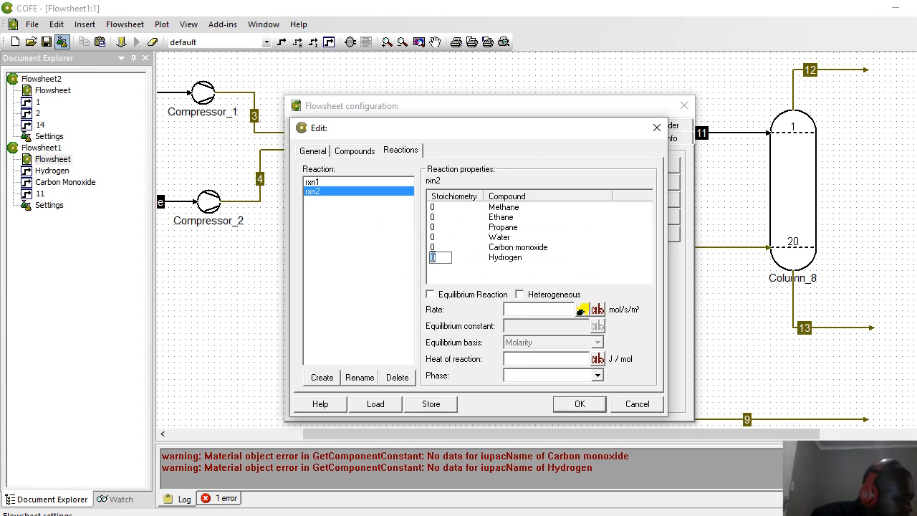
{"action": "left_click", "coordinate": [657, 514]}
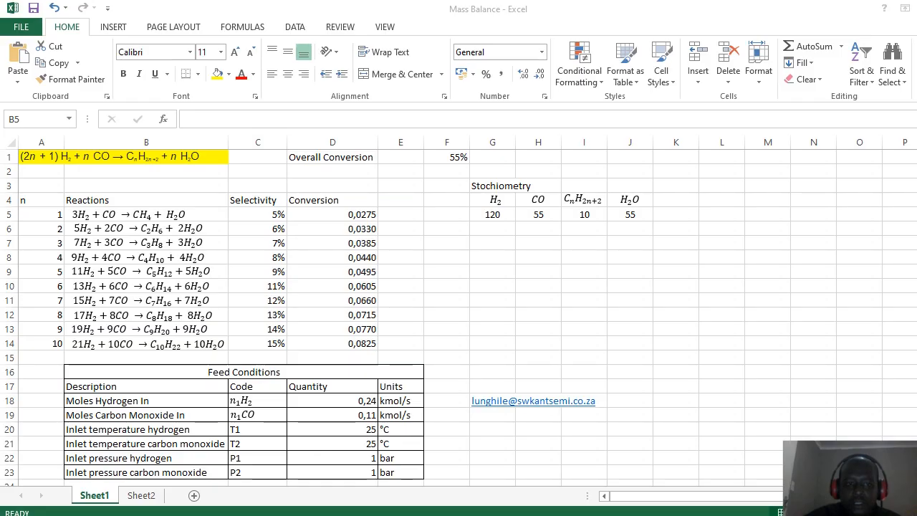
Step: Check the methane reaction equation in the Mass Balance sheet, then Alt+Tab back to COFE's editor
{"action": "left_click", "coordinate": [79, 213]}
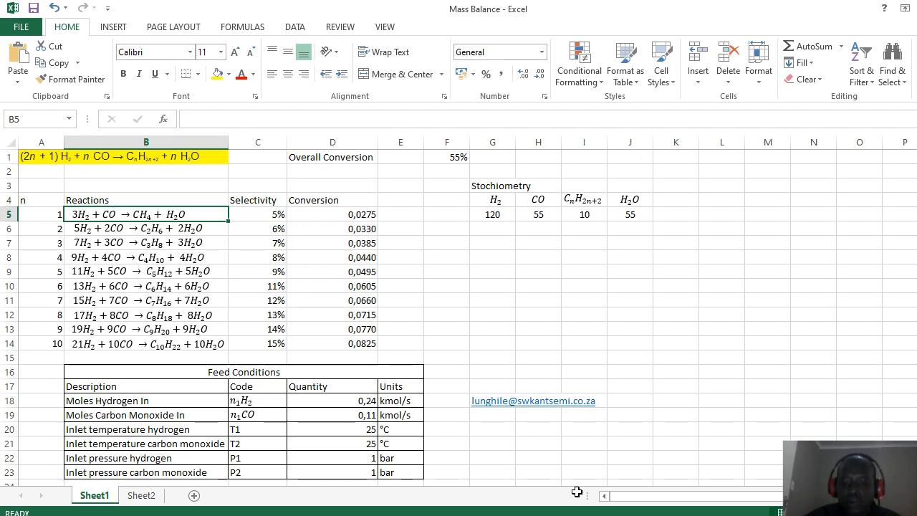
{"action": "key", "text": "alt+Tab"}
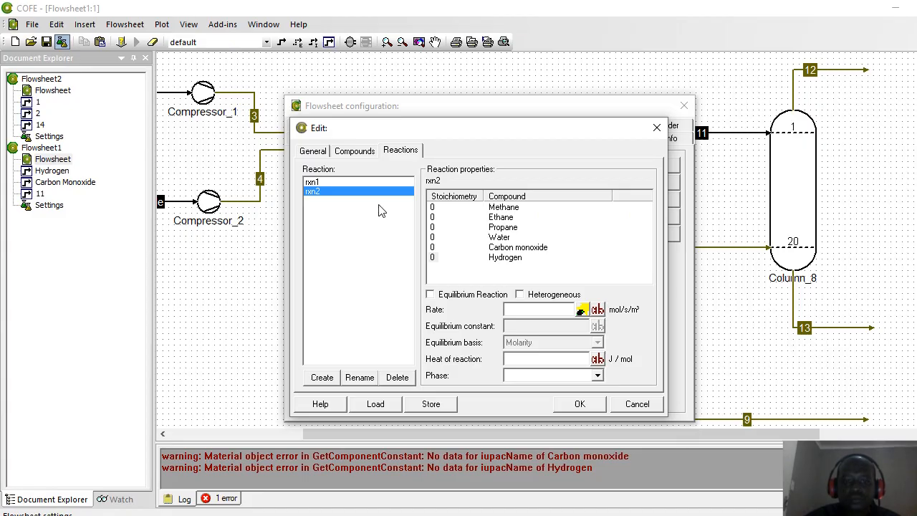
Step: Enter rxn2's stoichiometric coefficients: hydrogen -5, carbon monoxide -2, ethane 1, water 2
{"action": "double_click", "coordinate": [433, 259]}
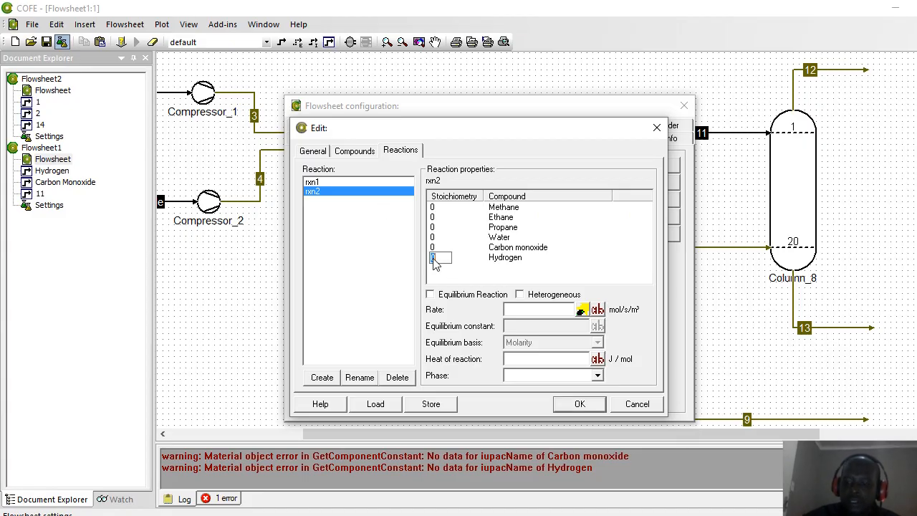
{"action": "type", "text": "-5"}
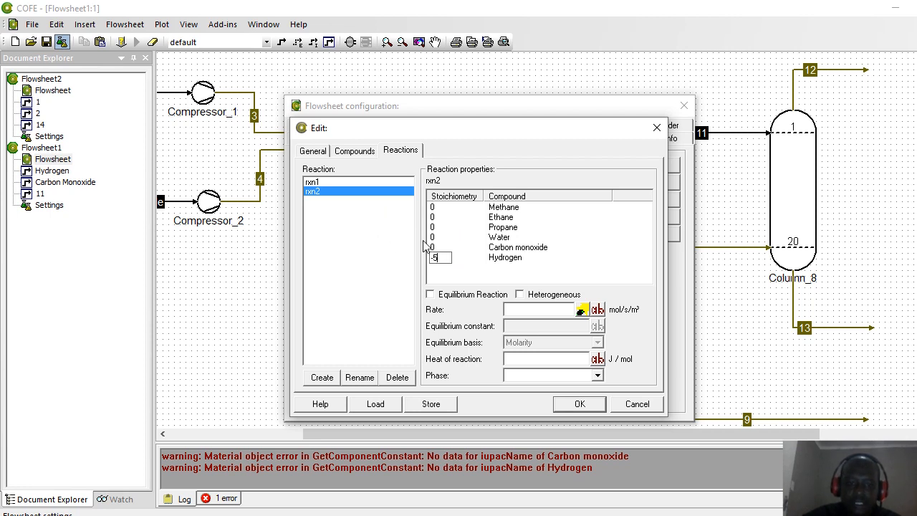
{"action": "left_click", "coordinate": [433, 247]}
{"action": "type", "text": "-1"}
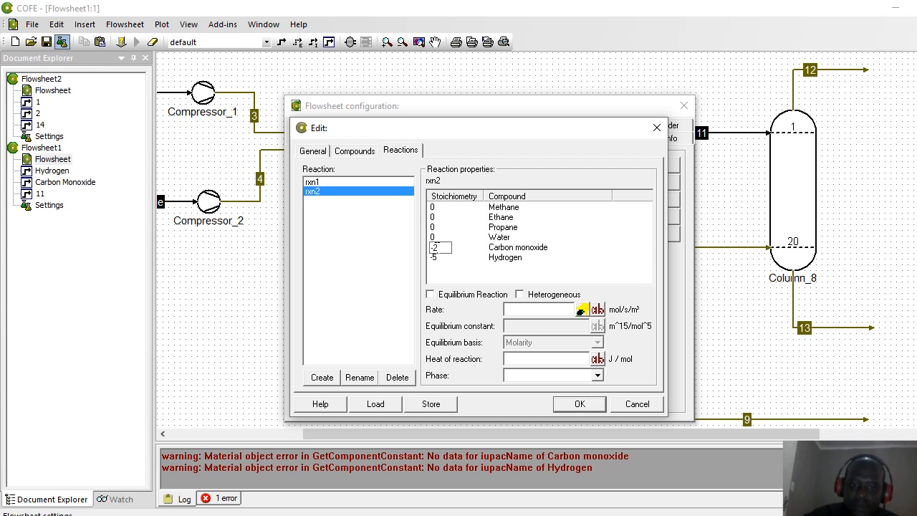
{"action": "key", "text": "BackSpace"}
{"action": "type", "text": "2"}
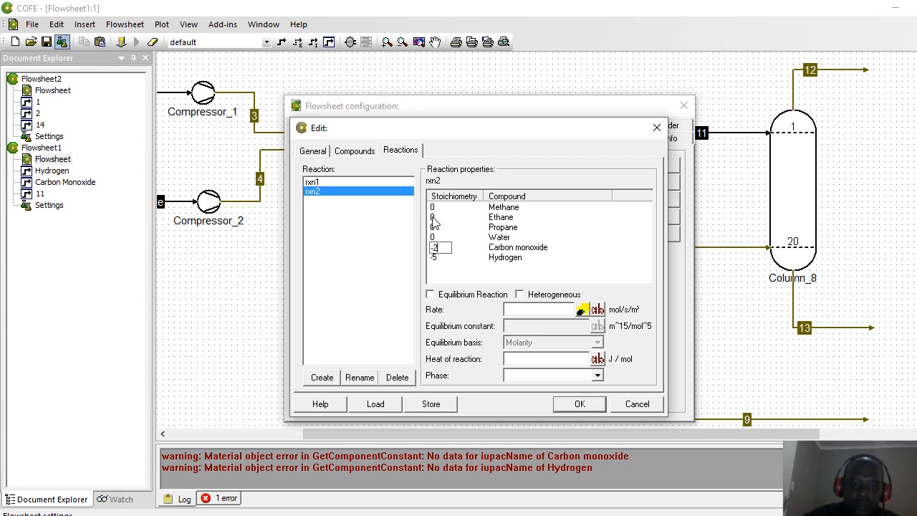
{"action": "left_click", "coordinate": [433, 217]}
{"action": "left_click", "coordinate": [434, 217]}
{"action": "type", "text": "1"}
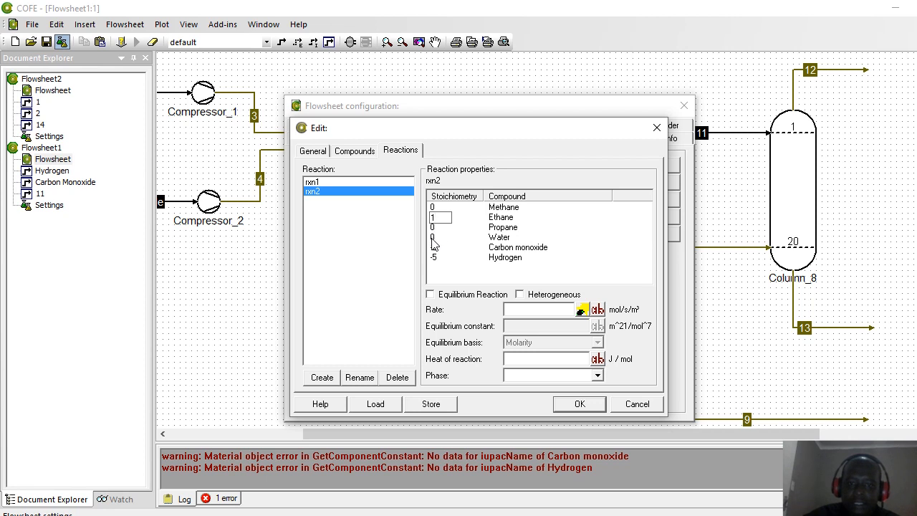
{"action": "left_click", "coordinate": [432, 239]}
{"action": "left_click", "coordinate": [432, 239]}
{"action": "type", "text": "2"}
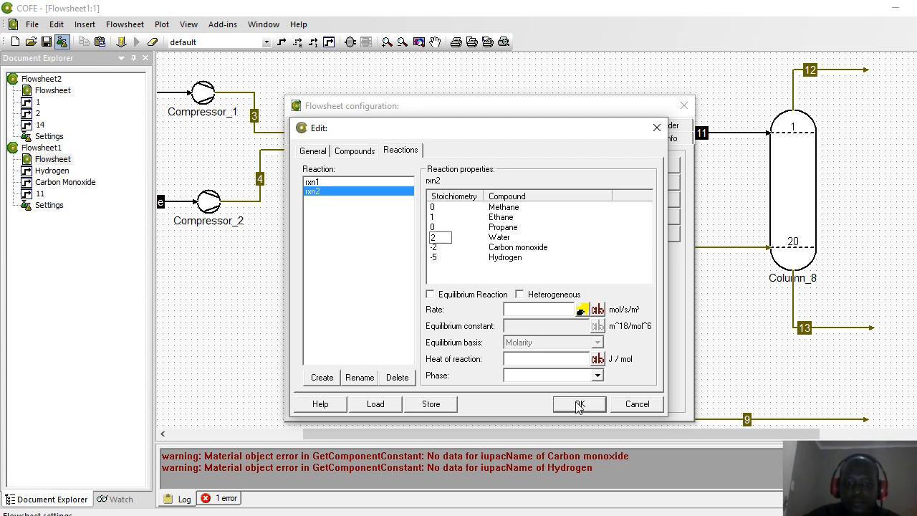
Step: Mark rxn2 as an equilibrium reaction in the Vapor phase
{"action": "left_click", "coordinate": [430, 295]}
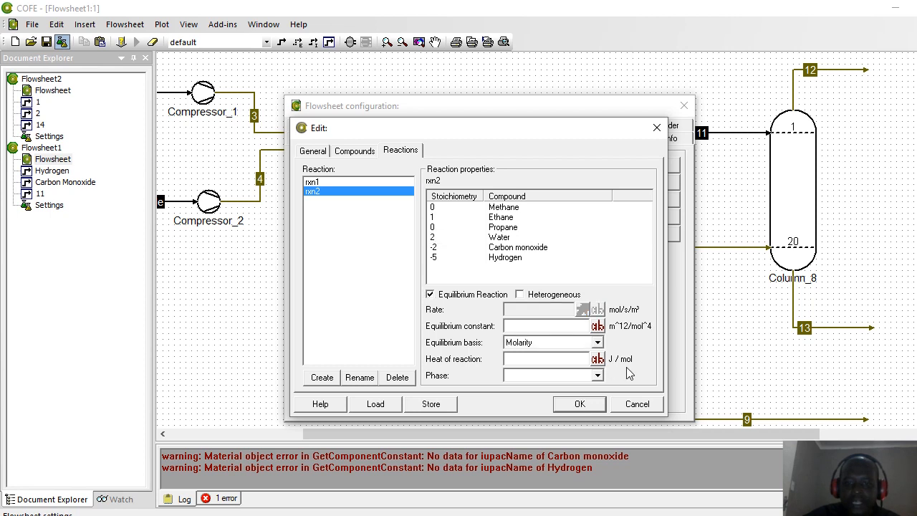
{"action": "left_click", "coordinate": [598, 377]}
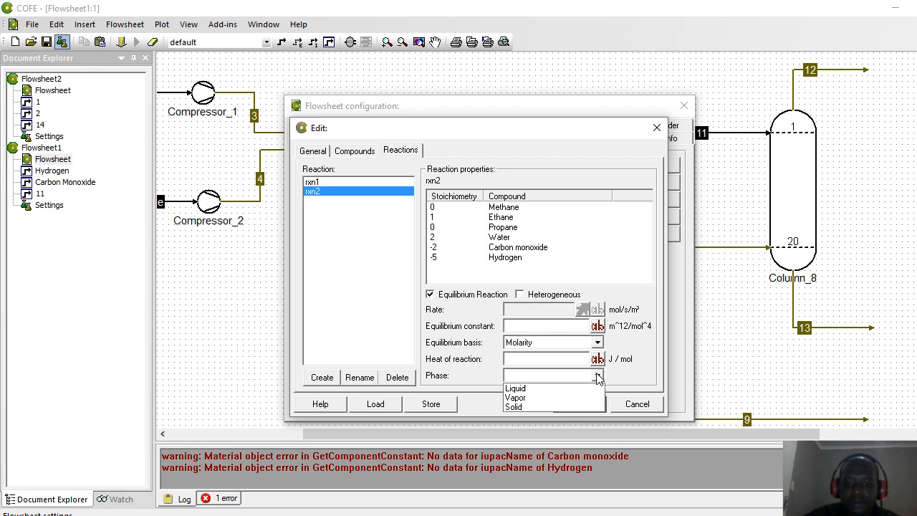
{"action": "left_click", "coordinate": [532, 399]}
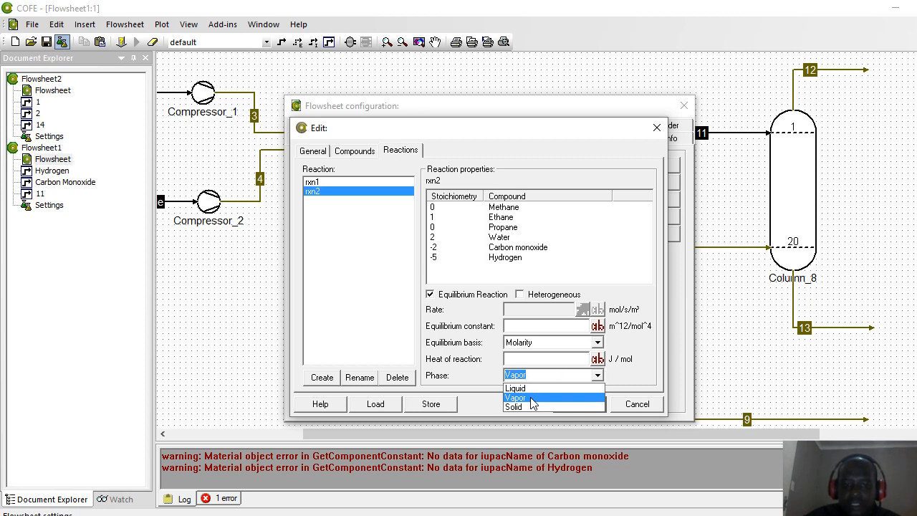
Step: Create reaction rxn3 with coefficients hydrogen -7, carbon monoxide -3, propane 1, water 3
{"action": "left_click", "coordinate": [322, 378]}
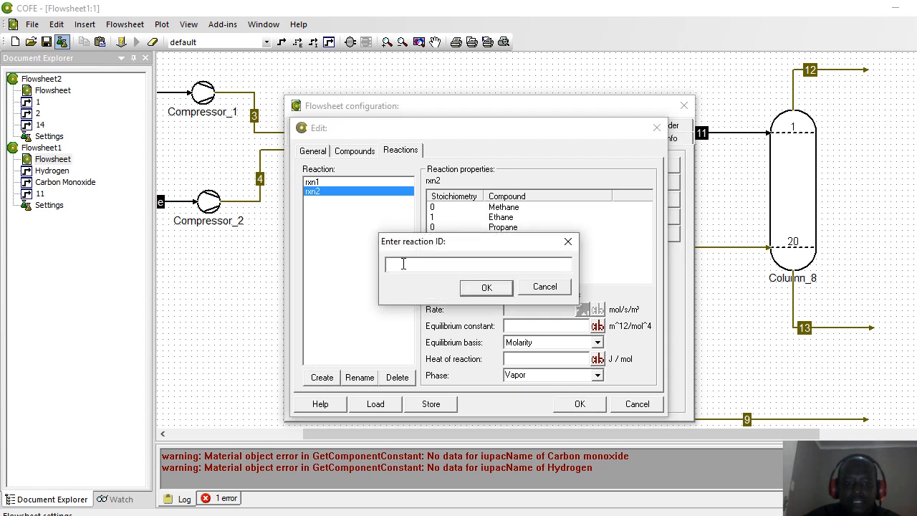
{"action": "type", "text": "rxn"}
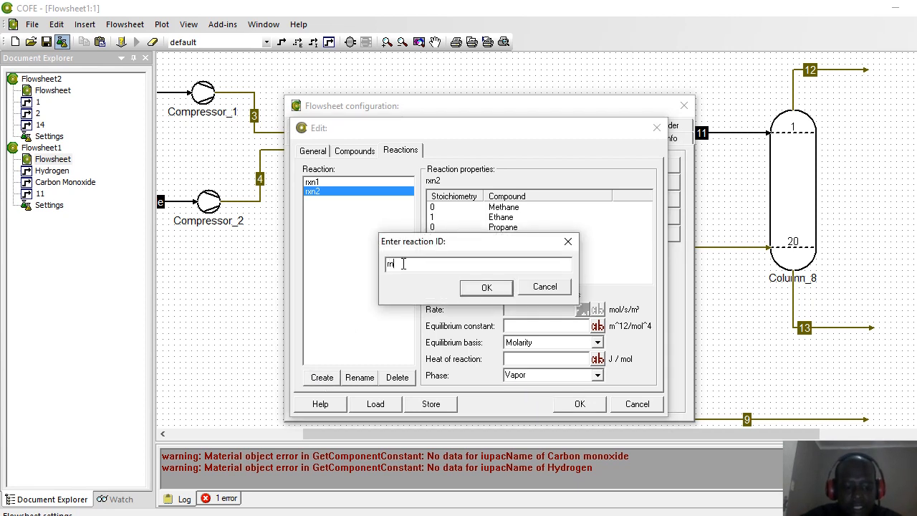
{"action": "type", "text": "3"}
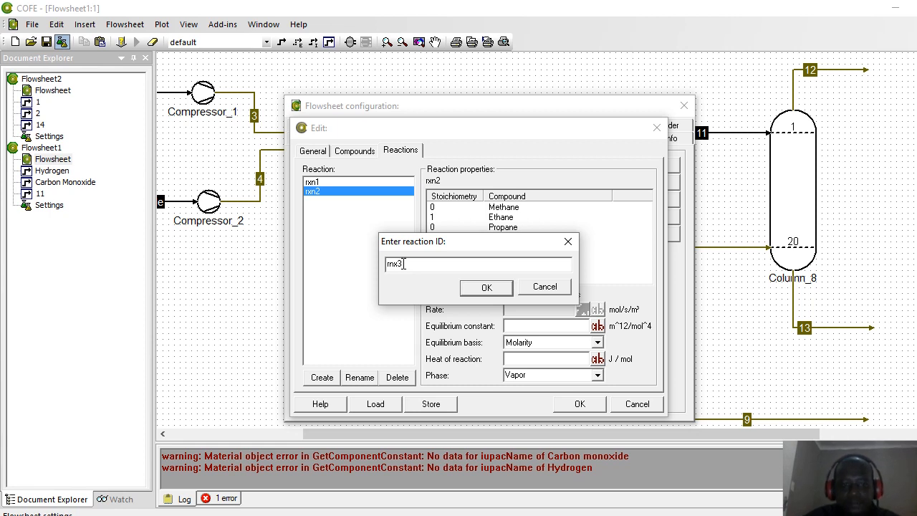
{"action": "left_click", "coordinate": [485, 287]}
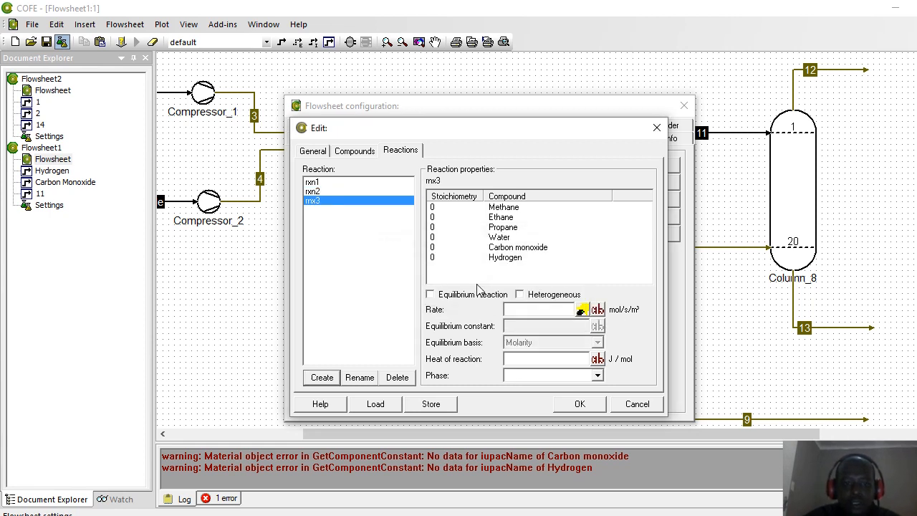
{"action": "left_click", "coordinate": [434, 258]}
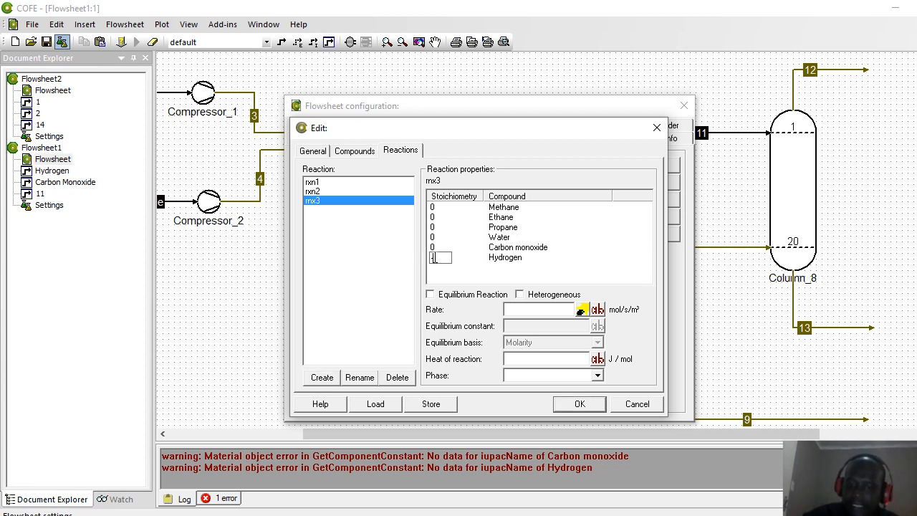
{"action": "type", "text": "-7"}
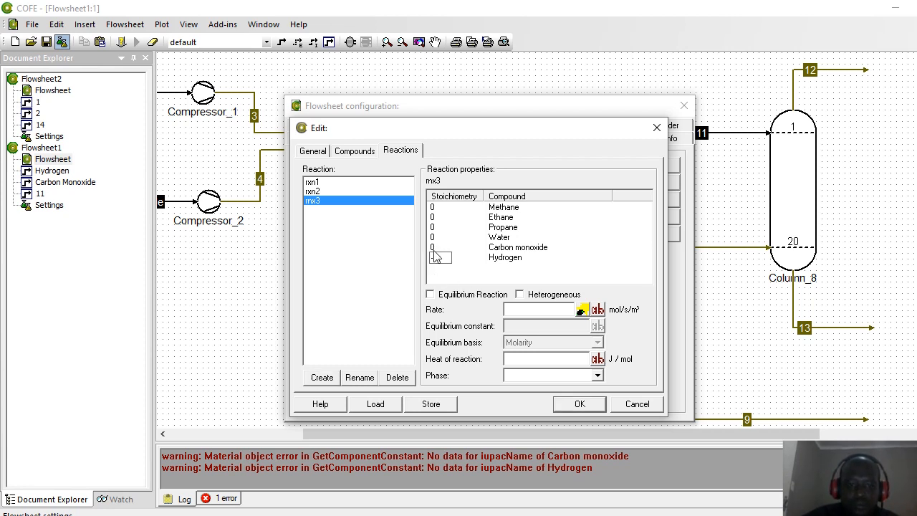
{"action": "left_click", "coordinate": [432, 247]}
{"action": "type", "text": "-3"}
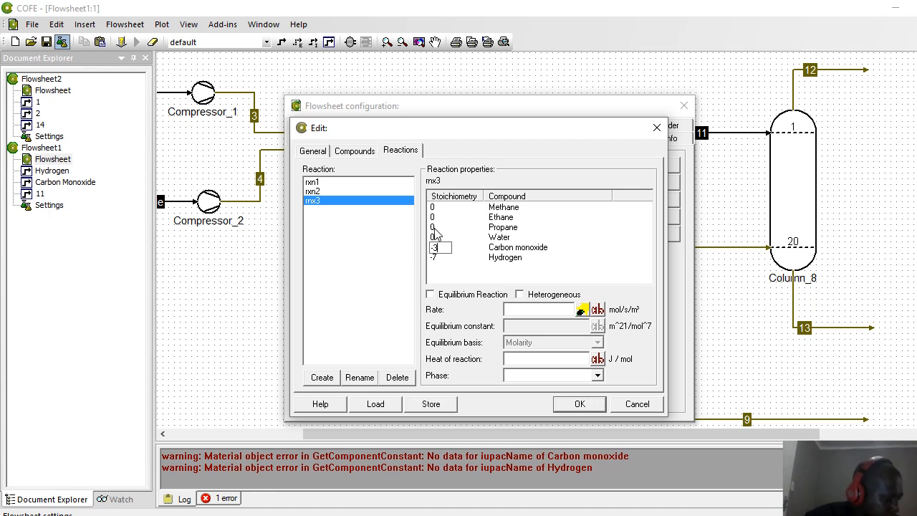
{"action": "left_click", "coordinate": [433, 227]}
{"action": "type", "text": "1"}
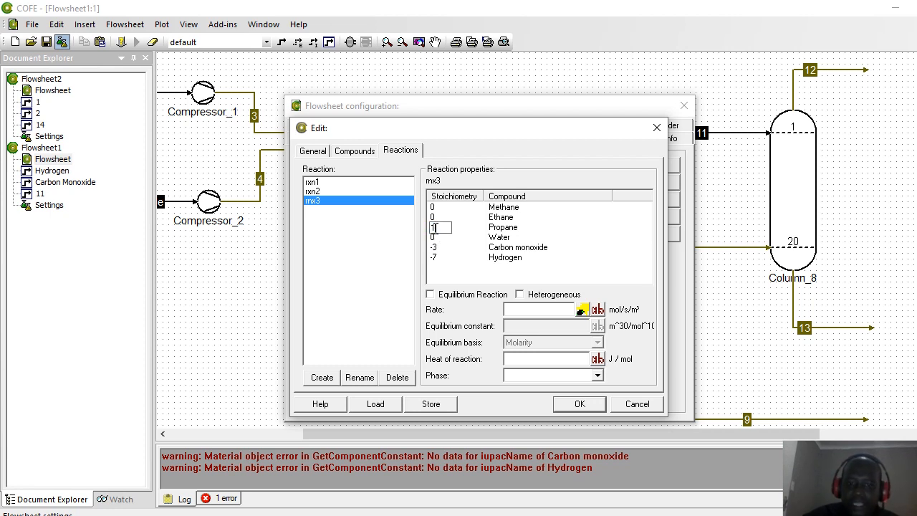
{"action": "left_click", "coordinate": [433, 239]}
{"action": "type", "text": "3"}
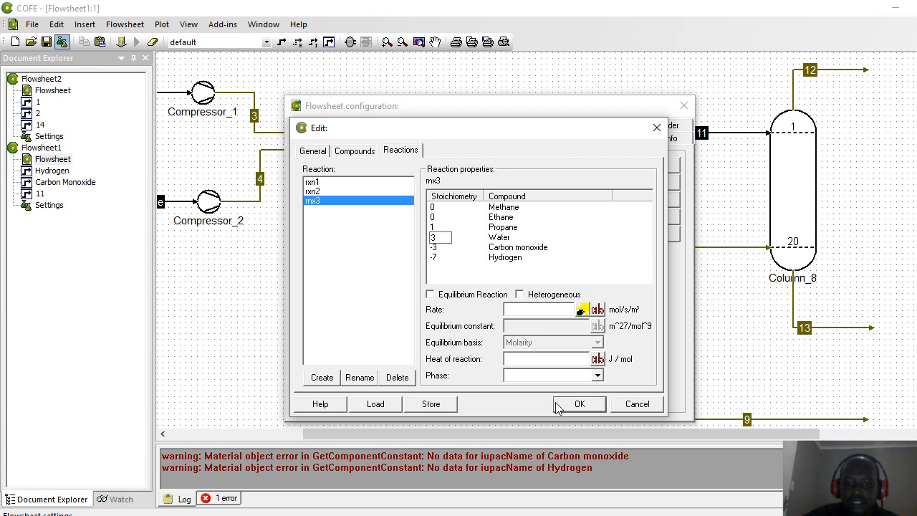
Step: Make rxn3 a Vapor-phase equilibrium reaction, save the reactions, and close the flowsheet configuration
{"action": "left_click", "coordinate": [430, 294]}
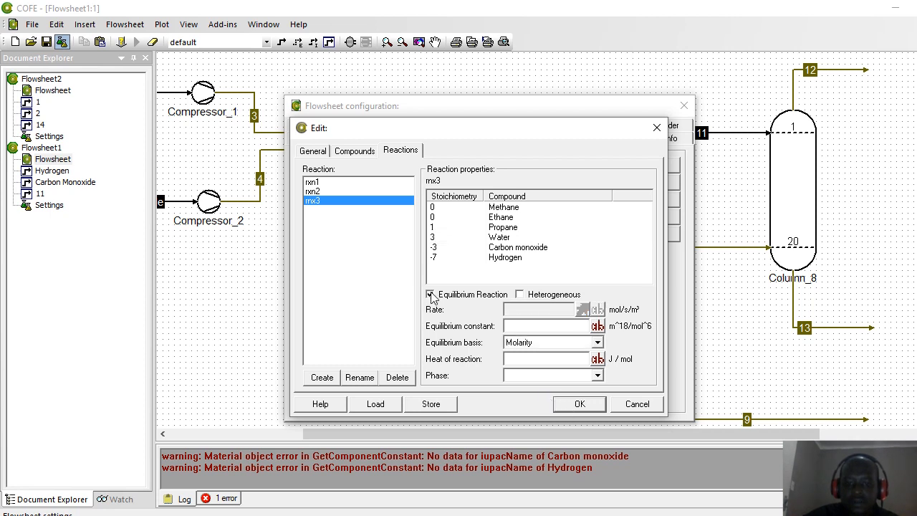
{"action": "left_click", "coordinate": [597, 375]}
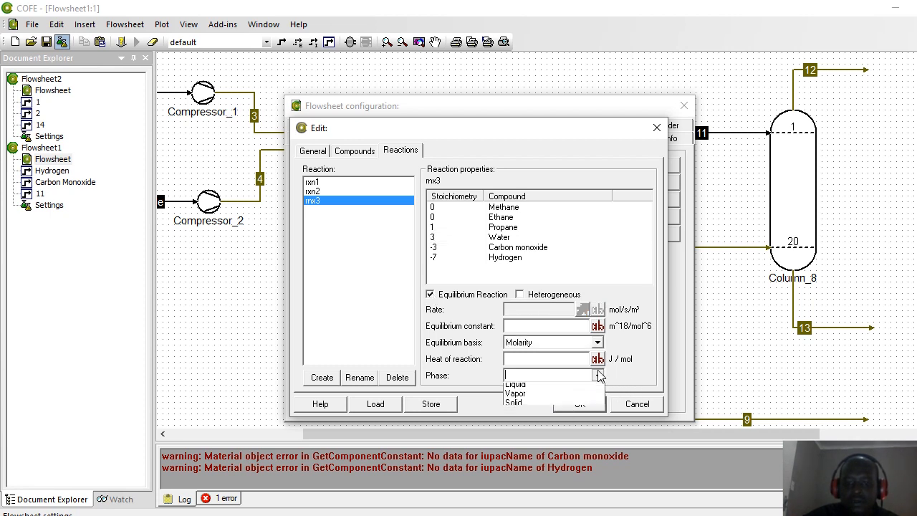
{"action": "left_click", "coordinate": [534, 398]}
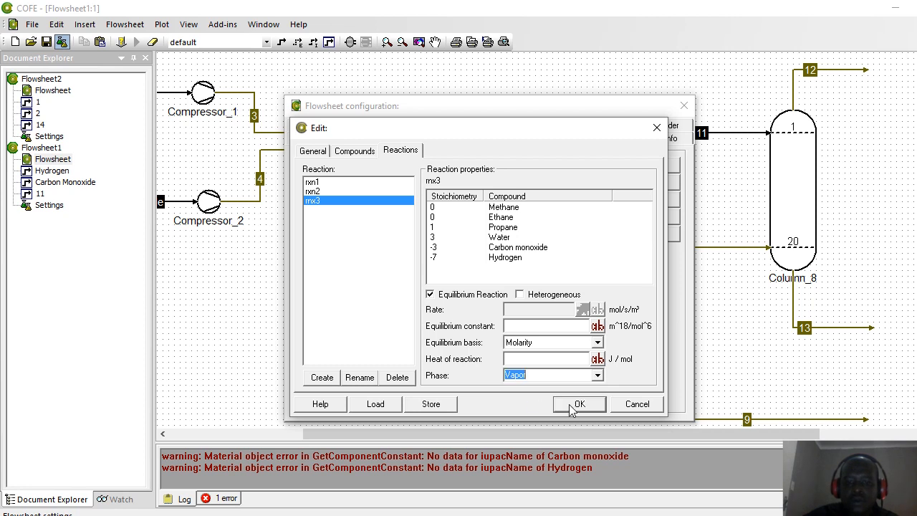
{"action": "left_click", "coordinate": [578, 408]}
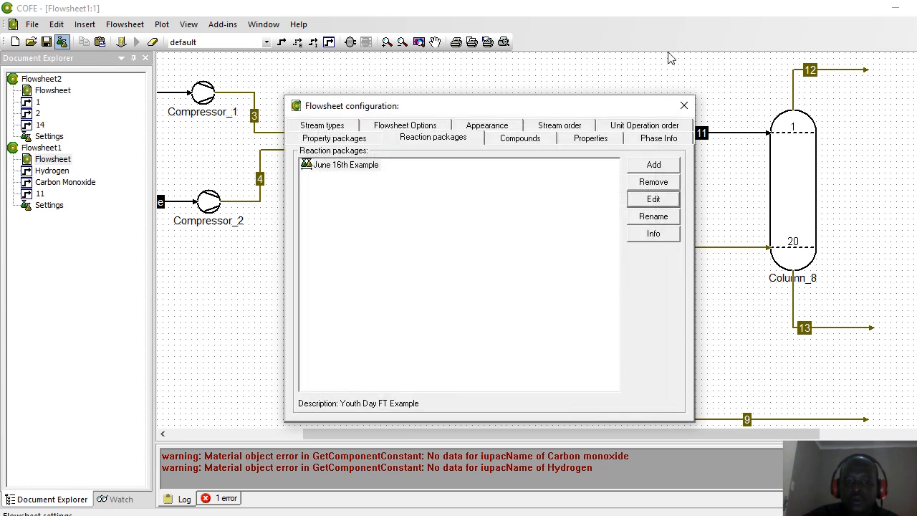
{"action": "left_click", "coordinate": [684, 107]}
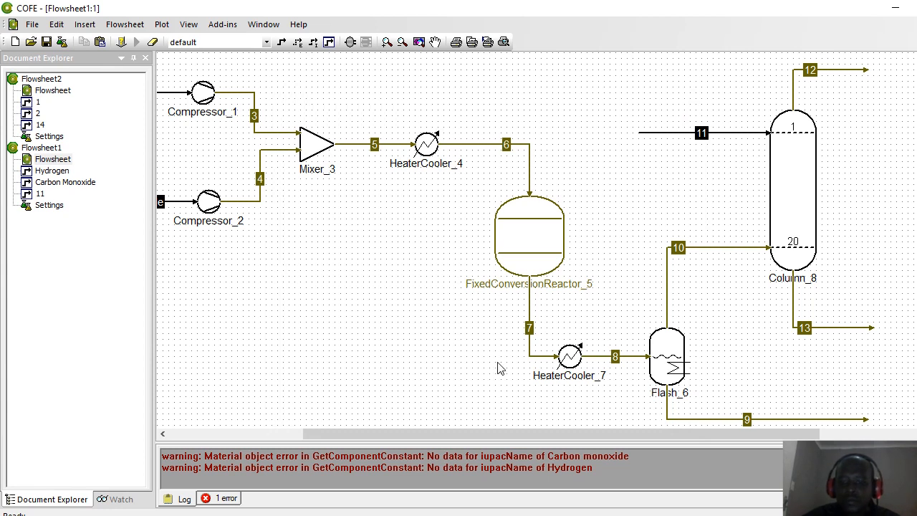
{"action": "key", "text": "alt+Tab"}
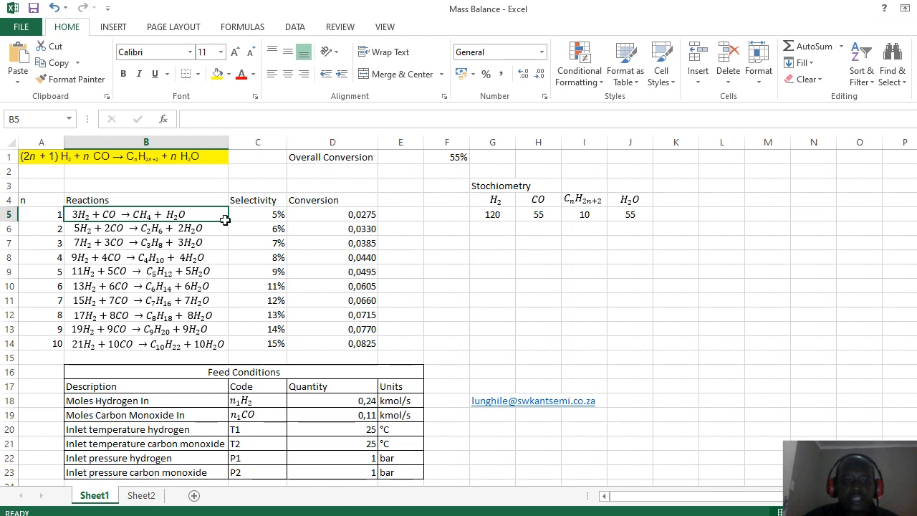
Step: Enter 0% selectivity in cells C8 through C15 for reactions 4 onward
{"action": "left_click", "coordinate": [510, 290]}
{"action": "left_click", "coordinate": [258, 214]}
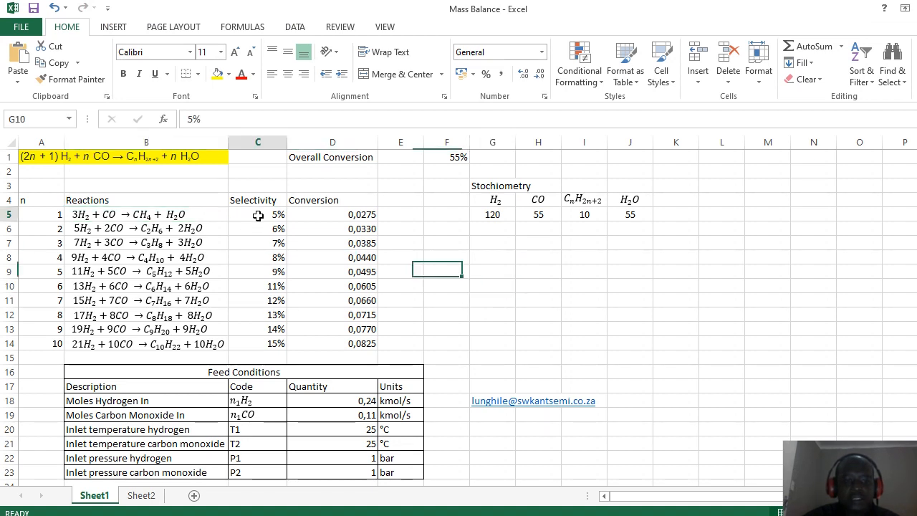
{"action": "left_click", "coordinate": [275, 258]}
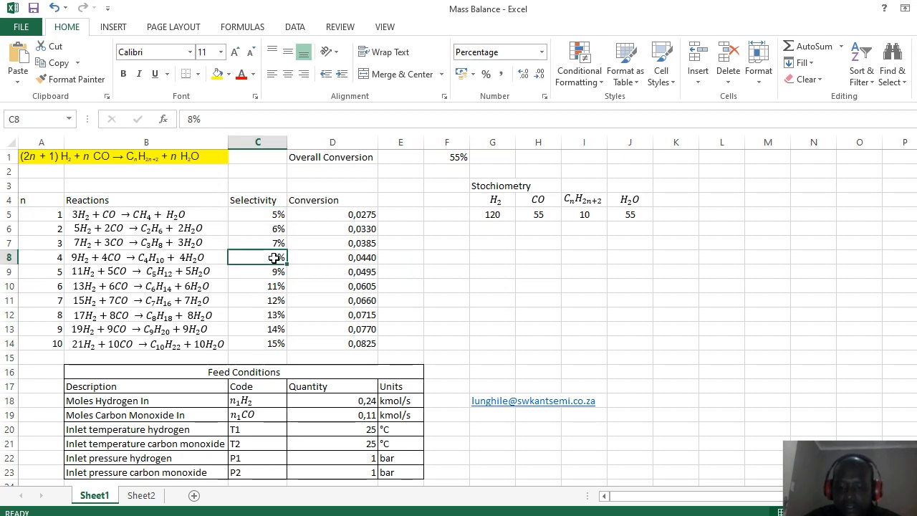
{"action": "type", "text": "0"}
{"action": "key", "text": "Return"}
{"action": "type", "text": "0 0 0 0 0 "}
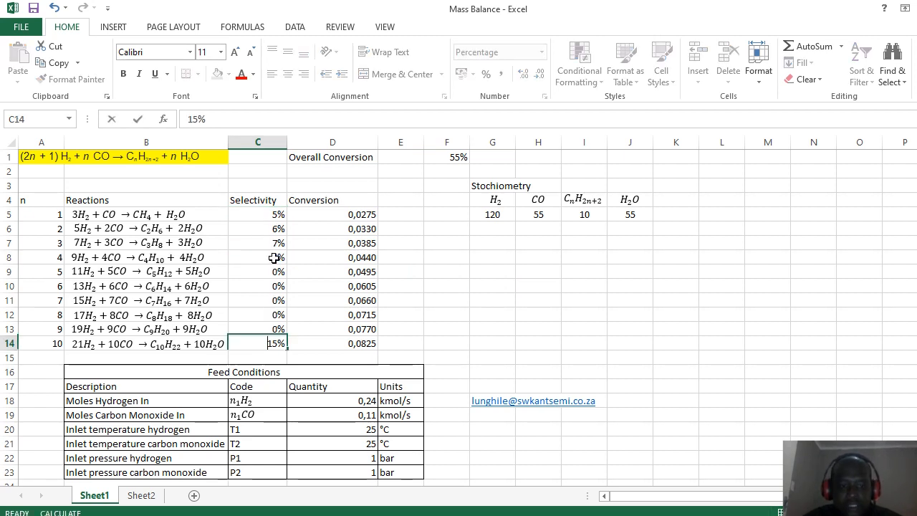
{"action": "type", "text": "0"}
{"action": "key", "text": "Return"}
{"action": "type", "text": "0"}
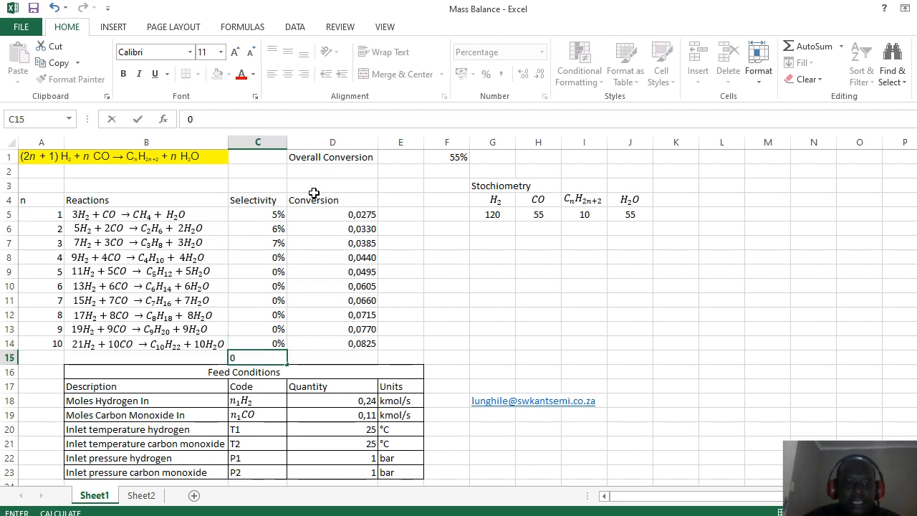
{"action": "left_click", "coordinate": [436, 287]}
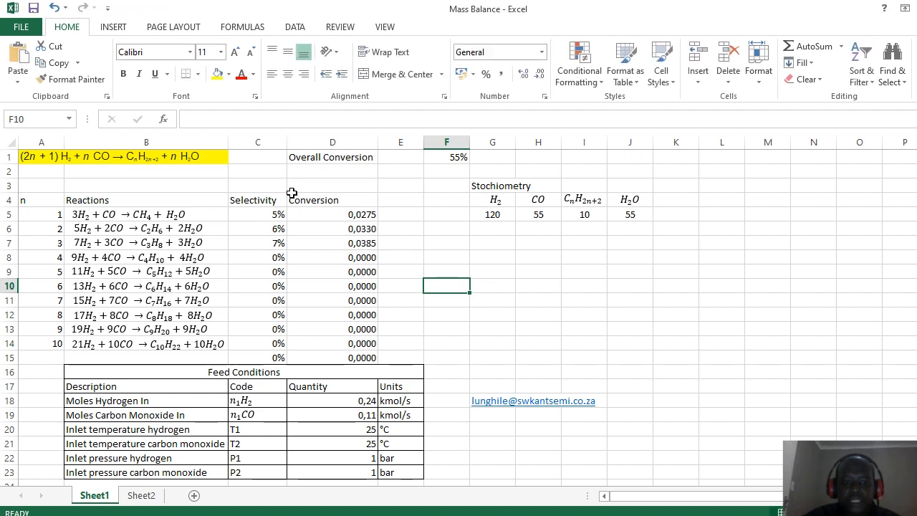
Step: Enter selectivities of 25%, 35% and 40% for reactions 1-3 in C5:C7
{"action": "left_click", "coordinate": [253, 213]}
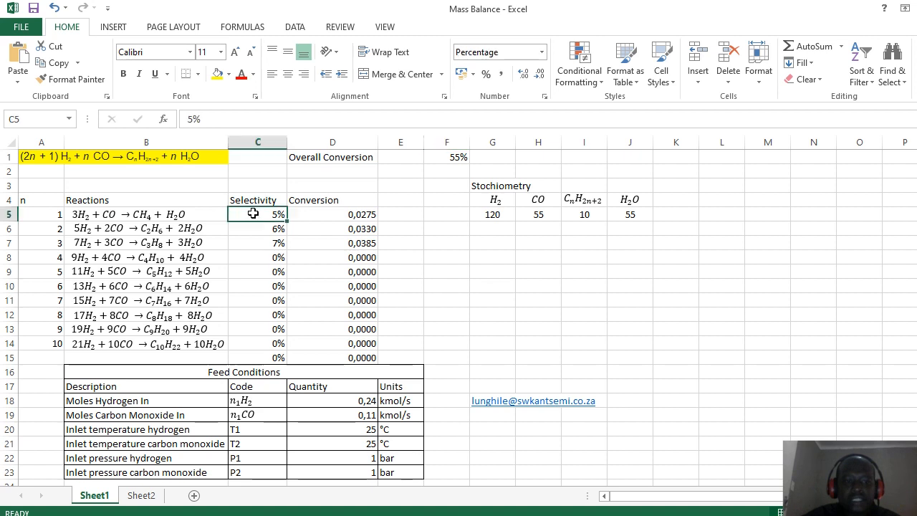
{"action": "type", "text": "25"}
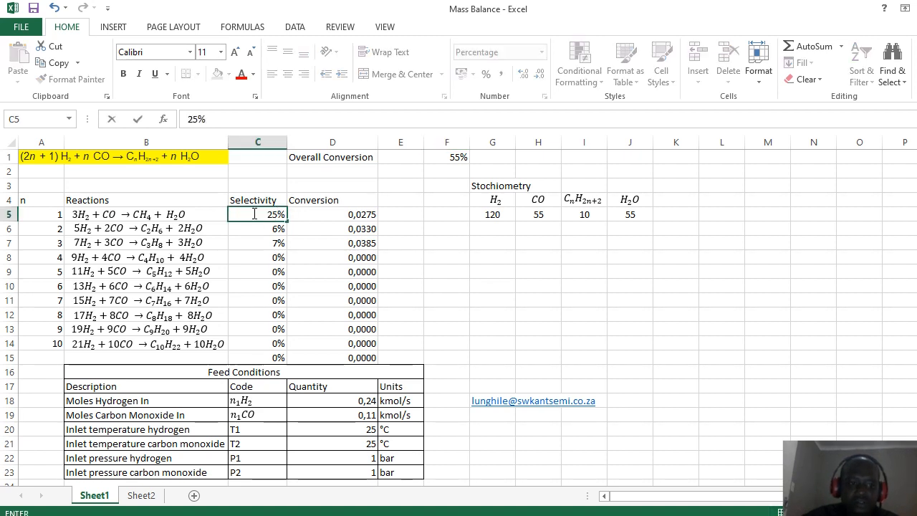
{"action": "key", "text": "Return"}
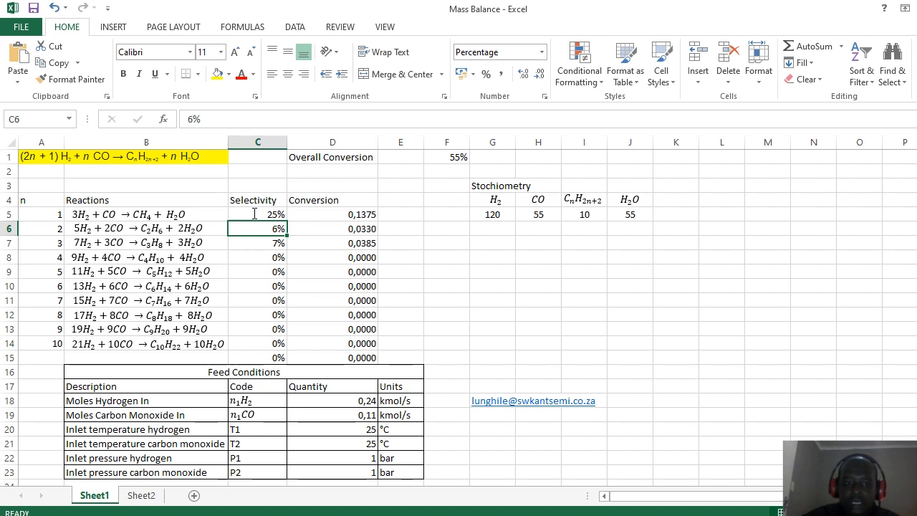
{"action": "type", "text": "35"}
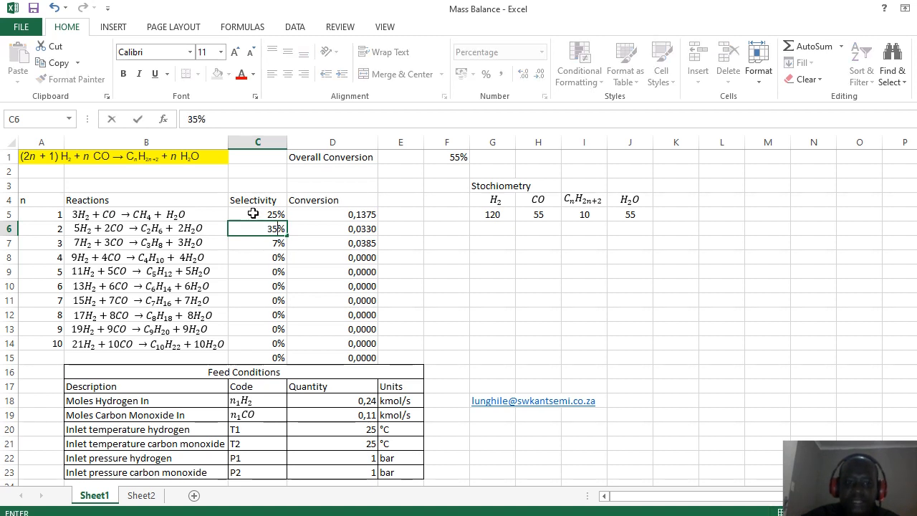
{"action": "key", "text": "Return"}
{"action": "left_click_drag", "start_coordinate": [252, 213], "coordinate": [253, 227]}
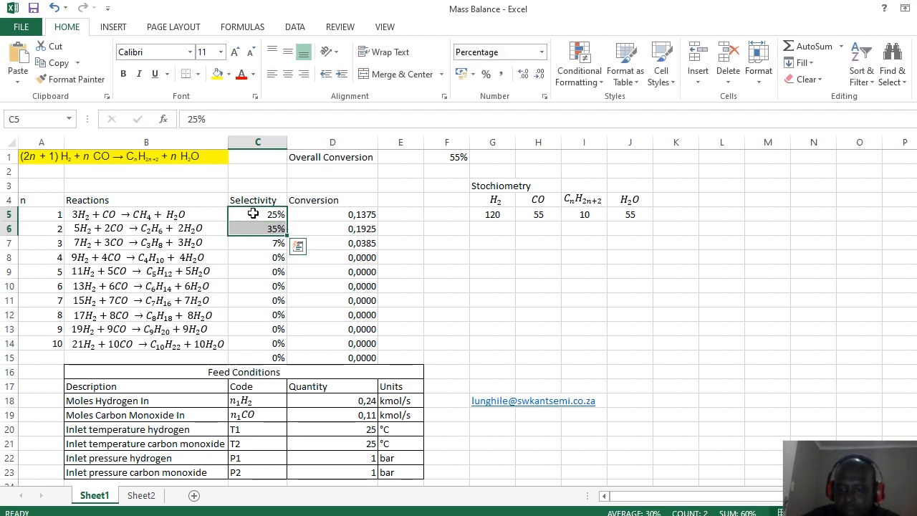
{"action": "key", "text": "Down"}
{"action": "key", "text": "Down"}
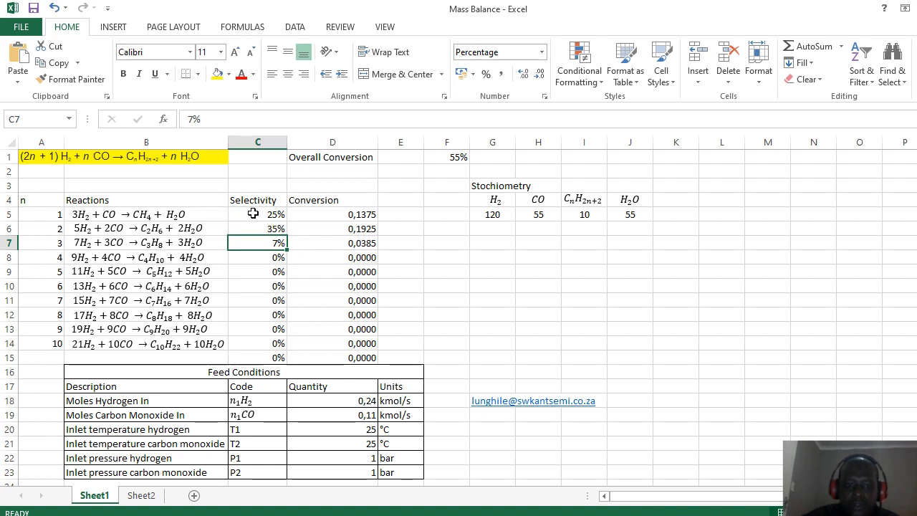
{"action": "type", "text": "40"}
{"action": "key", "text": "Return"}
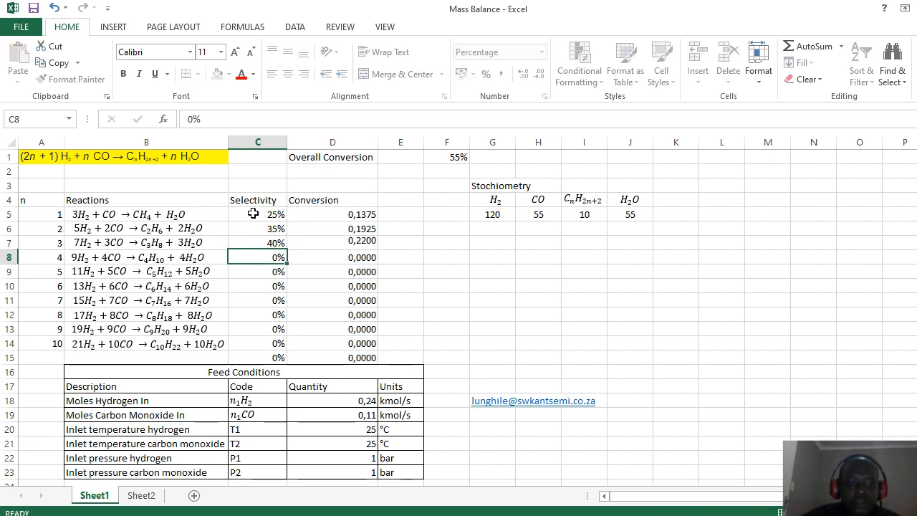
Step: Check the resulting conversions in D5:D7 and the 55% overall conversion in F1
{"action": "key", "text": "Up"}
{"action": "key", "text": "Up"}
{"action": "key", "text": "Up"}
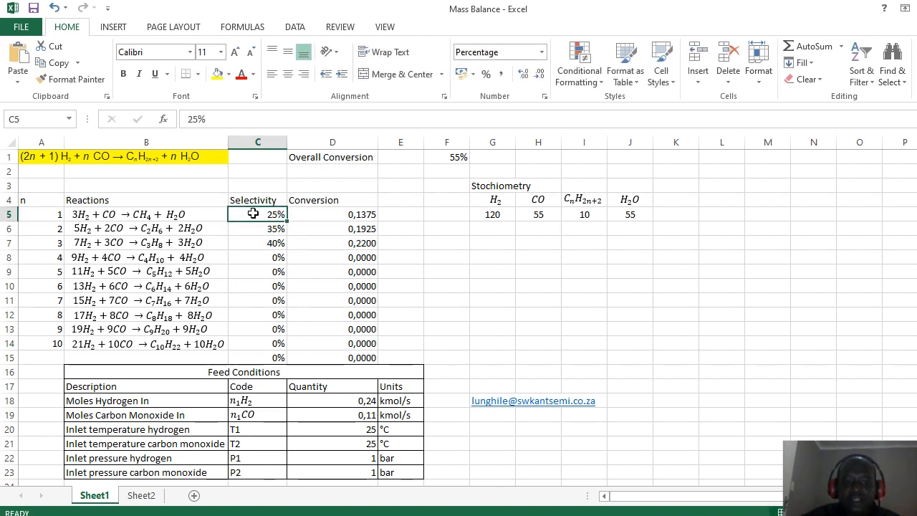
{"action": "key", "text": "Right"}
{"action": "key", "text": "Down"}
{"action": "key", "text": "Down"}
{"action": "key", "text": "Up"}
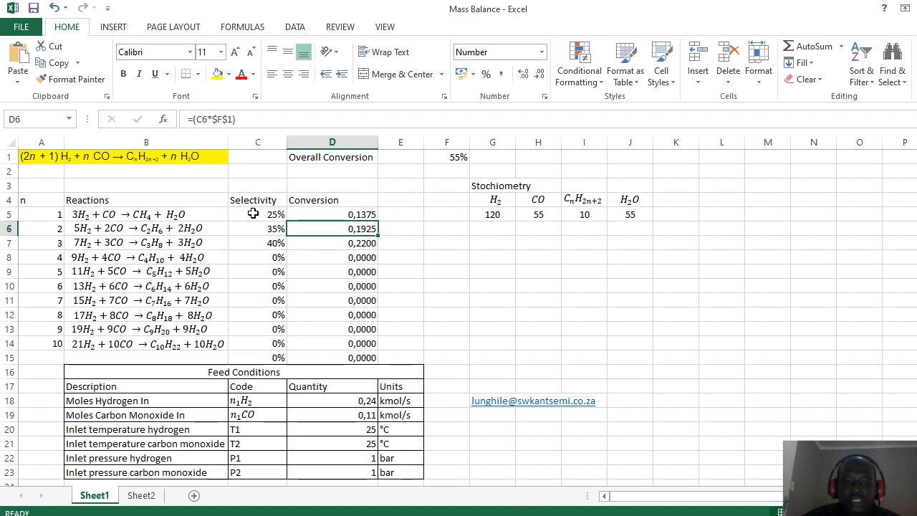
{"action": "key", "text": "Up"}
{"action": "key", "text": "Down"}
{"action": "key", "text": "Down"}
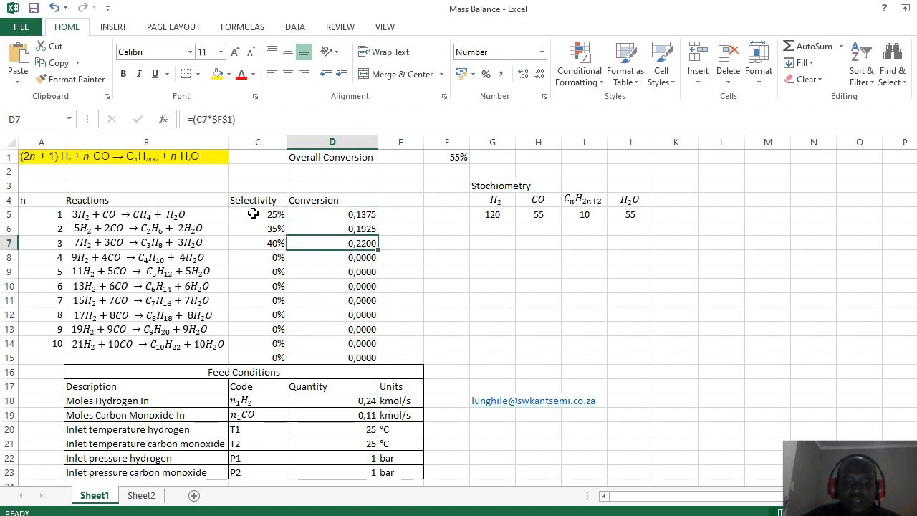
{"action": "key", "text": "Up"}
{"action": "key", "text": "Up"}
{"action": "key", "text": "shift+Down"}
{"action": "key", "text": "shift+Down"}
{"action": "key", "text": "ctrl+v"}
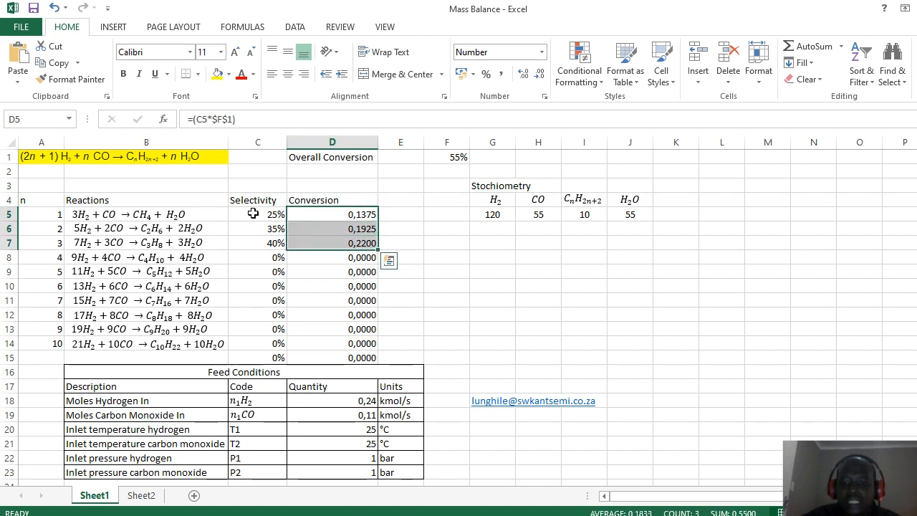
{"action": "left_click", "coordinate": [441, 155]}
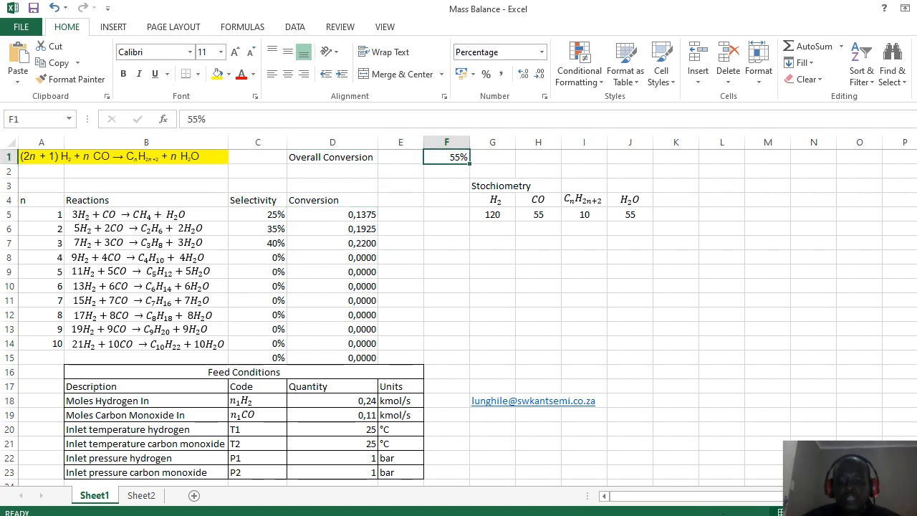
{"action": "key", "text": "alt+Tab"}
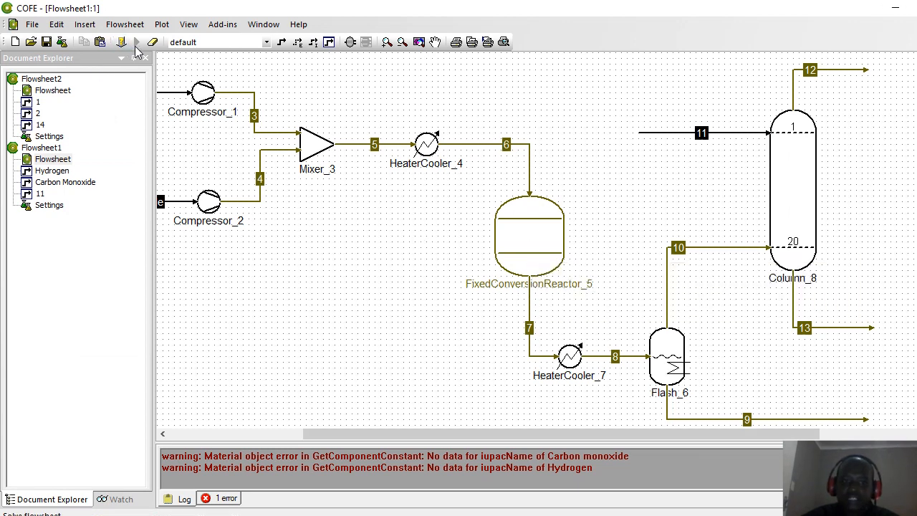
Step: Link FixedConversionReactor_5 to the June 16th Example package containing rxn1-rxn3
{"action": "right_click", "coordinate": [528, 248]}
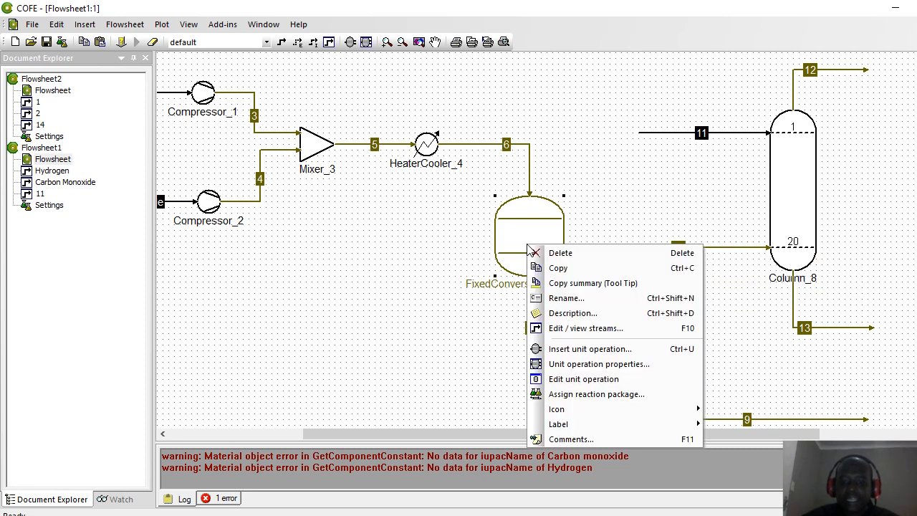
{"action": "left_click", "coordinate": [412, 246]}
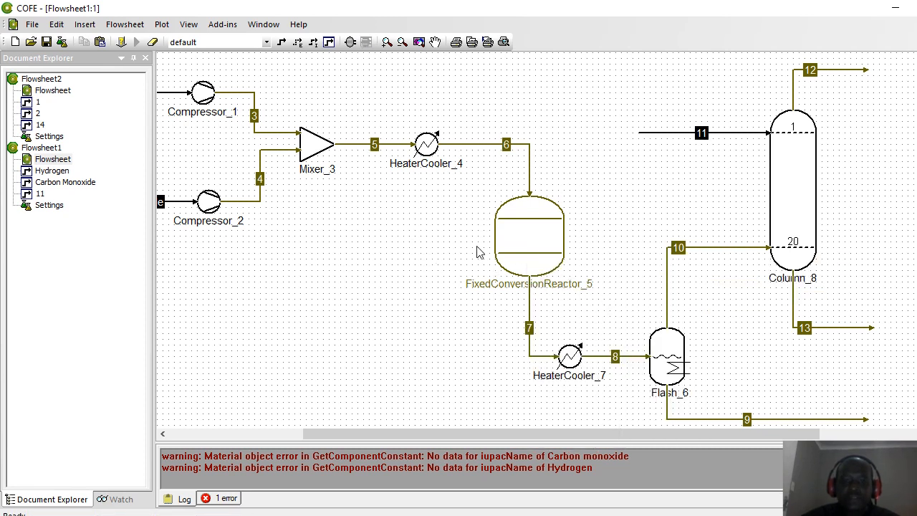
{"action": "right_click", "coordinate": [528, 251]}
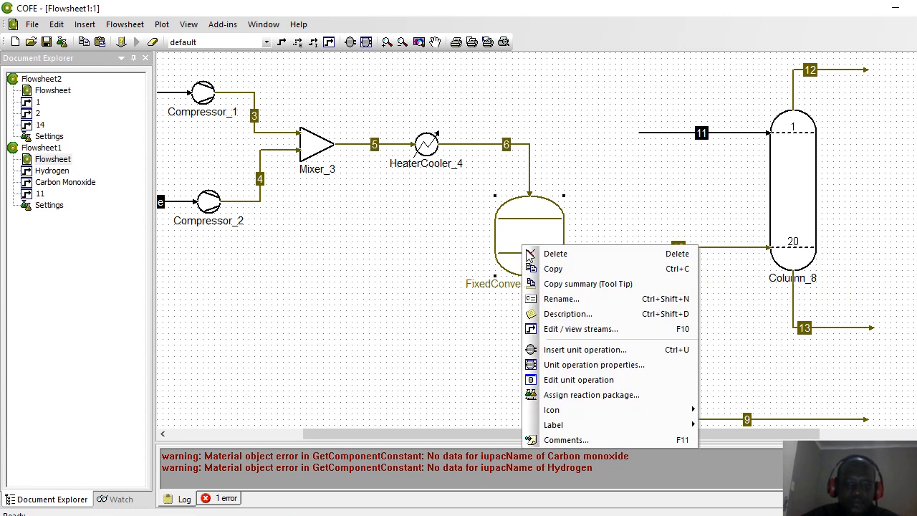
{"action": "left_click", "coordinate": [586, 403]}
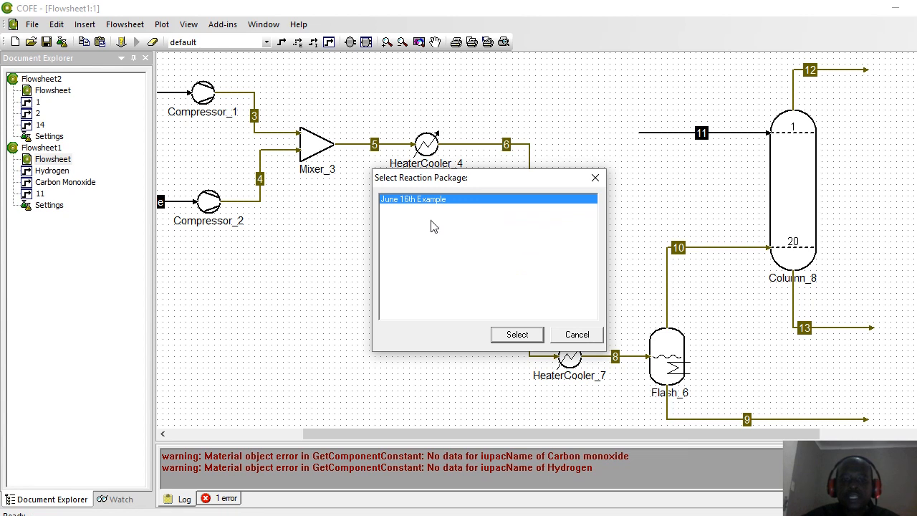
{"action": "left_click", "coordinate": [516, 335]}
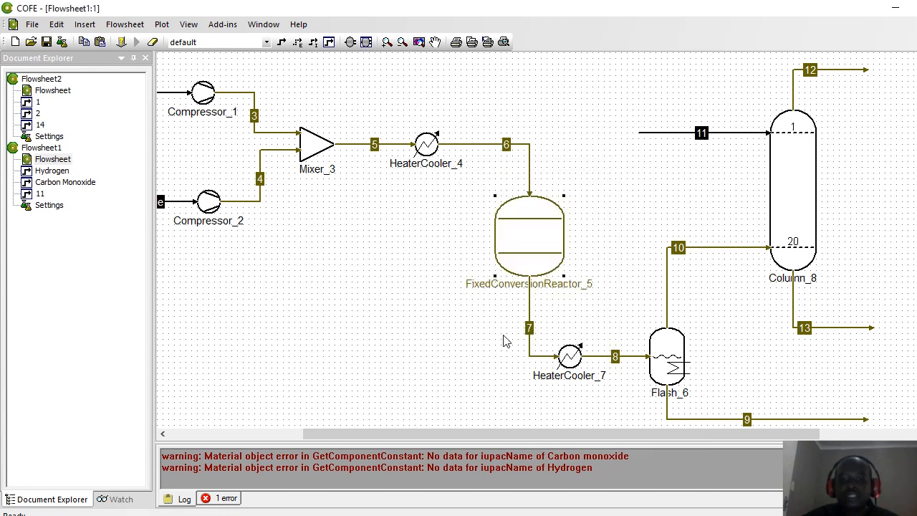
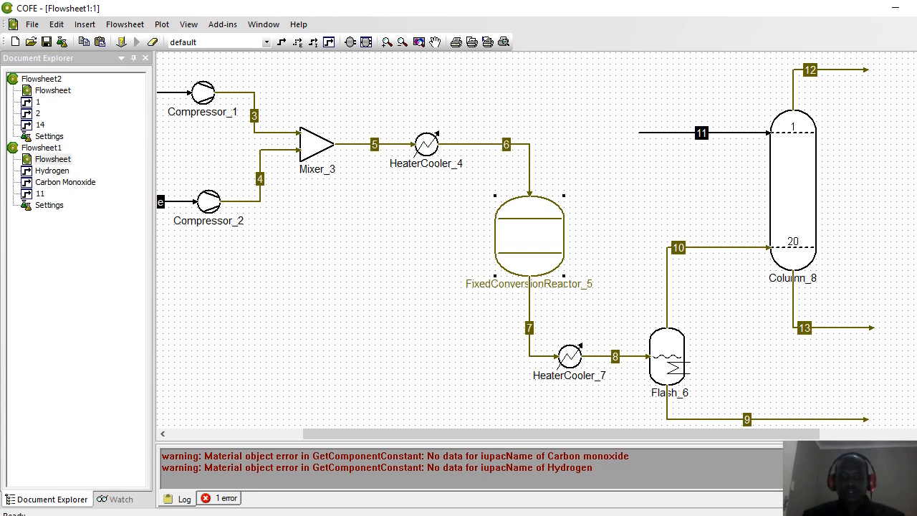
Step: Link FixedConversionReactor_5 to the June 16th Example reaction package via Assign reaction package
{"action": "left_click", "coordinate": [414, 273]}
{"action": "mouse_move", "coordinate": [518, 231]}
{"action": "key", "text": "alt+Tab"}
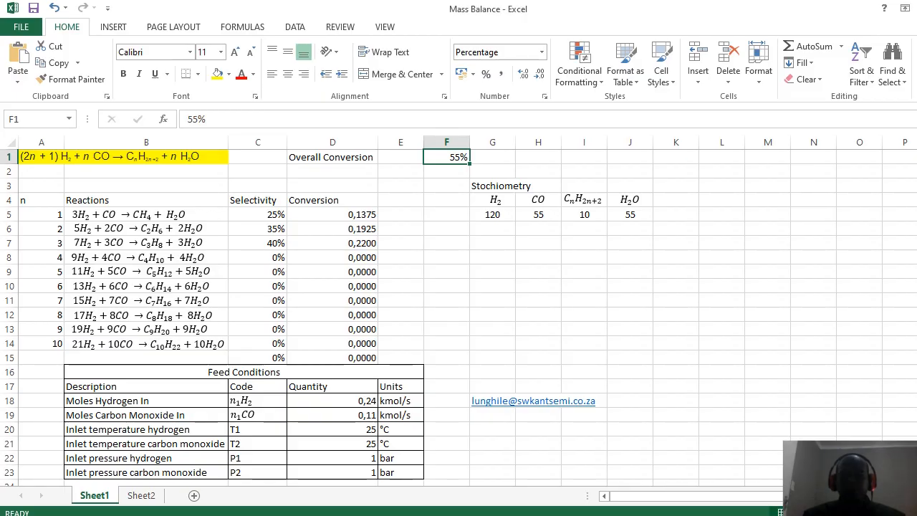
{"action": "key", "text": "alt+Tab"}
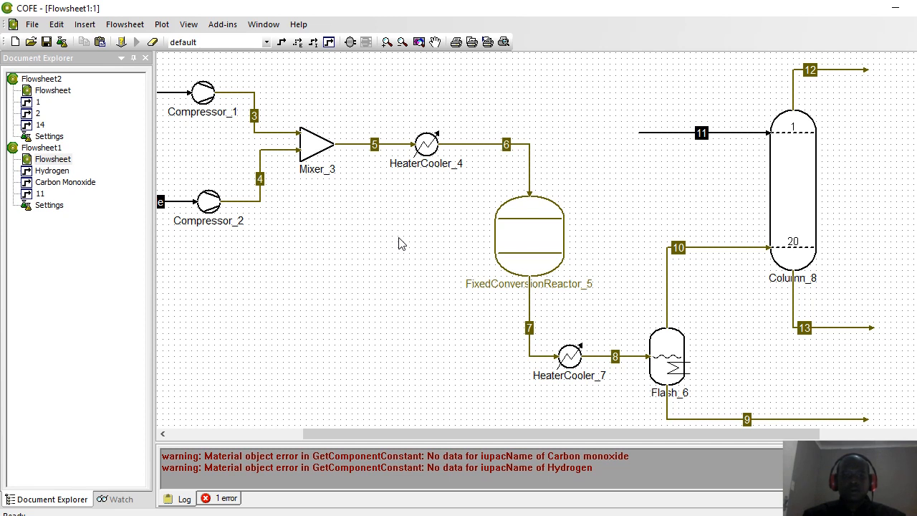
{"action": "right_click", "coordinate": [527, 246]}
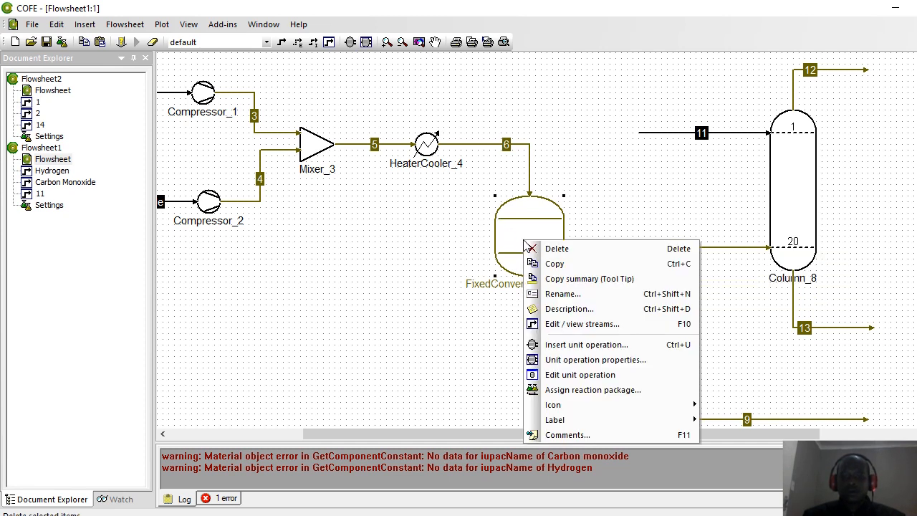
{"action": "left_click", "coordinate": [606, 389]}
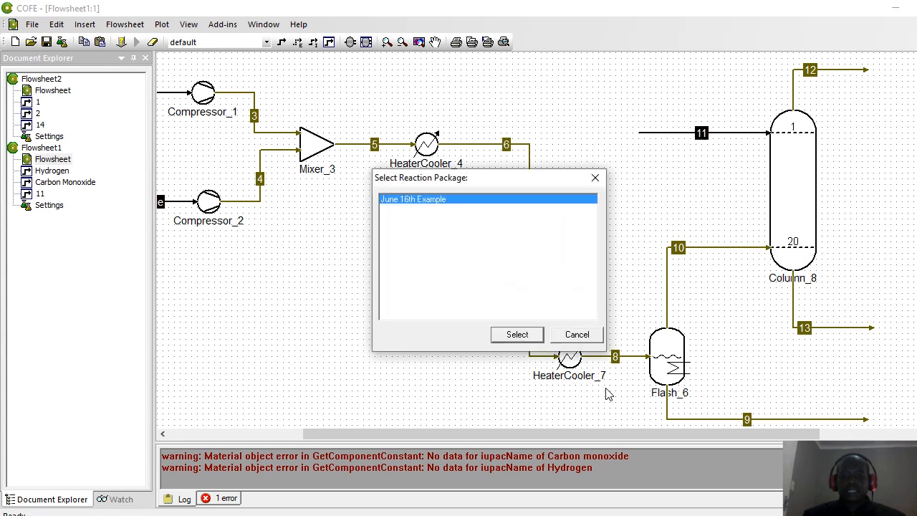
{"action": "left_click", "coordinate": [507, 338]}
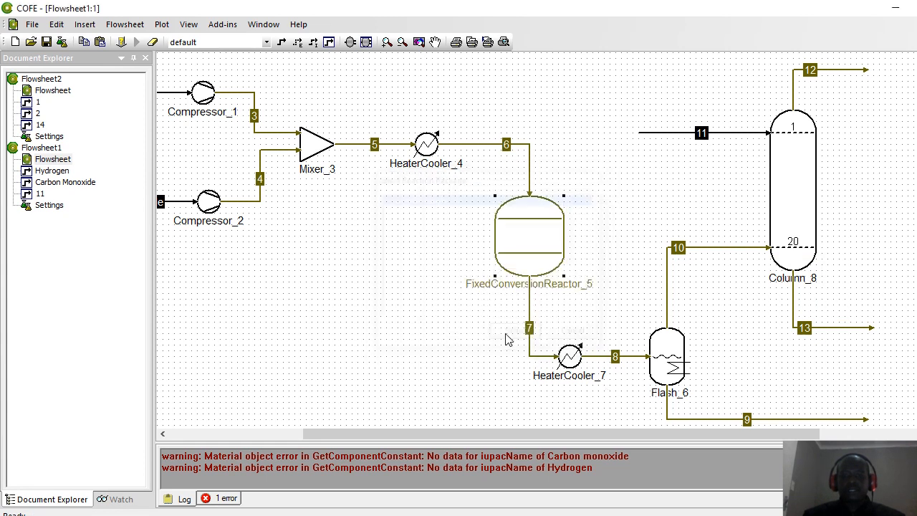
Step: Open the reactor's configuration and look up the reaction temperature in the Mass Balance workbook
{"action": "double_click", "coordinate": [514, 243]}
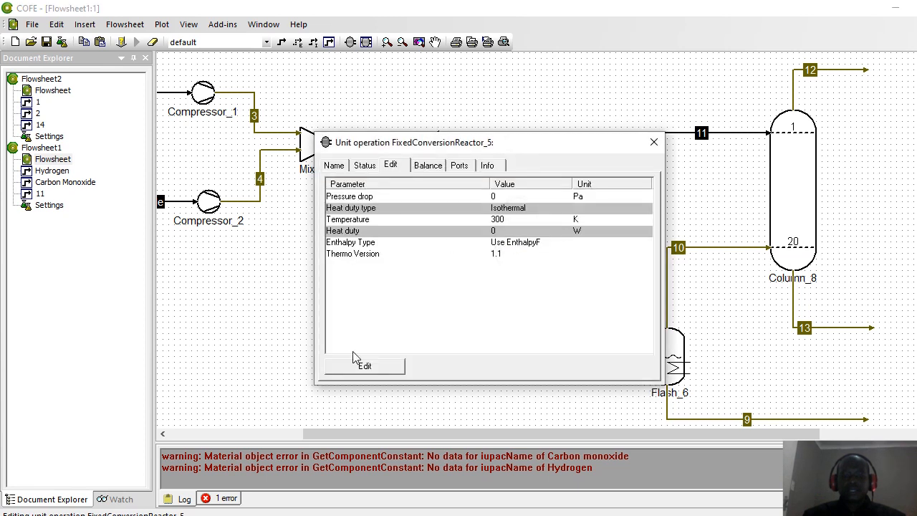
{"action": "left_click", "coordinate": [361, 364]}
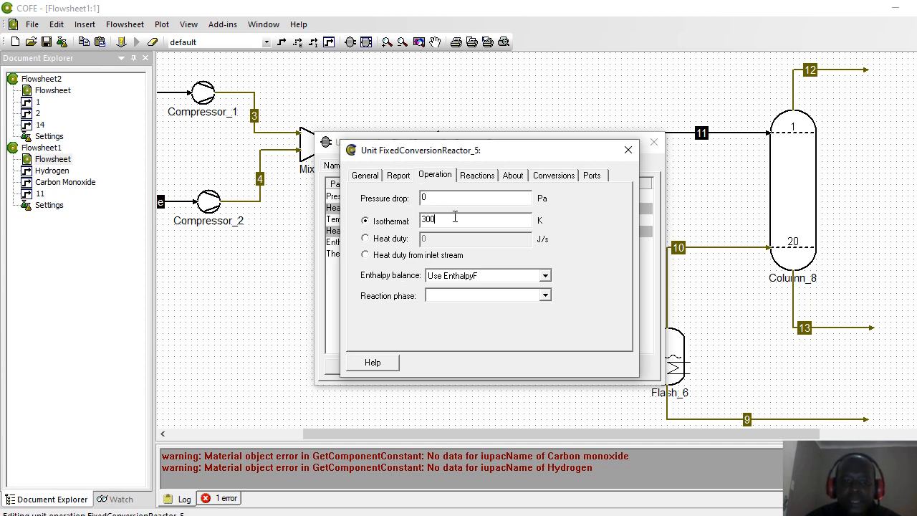
{"action": "left_click_drag", "start_coordinate": [444, 218], "coordinate": [404, 227]}
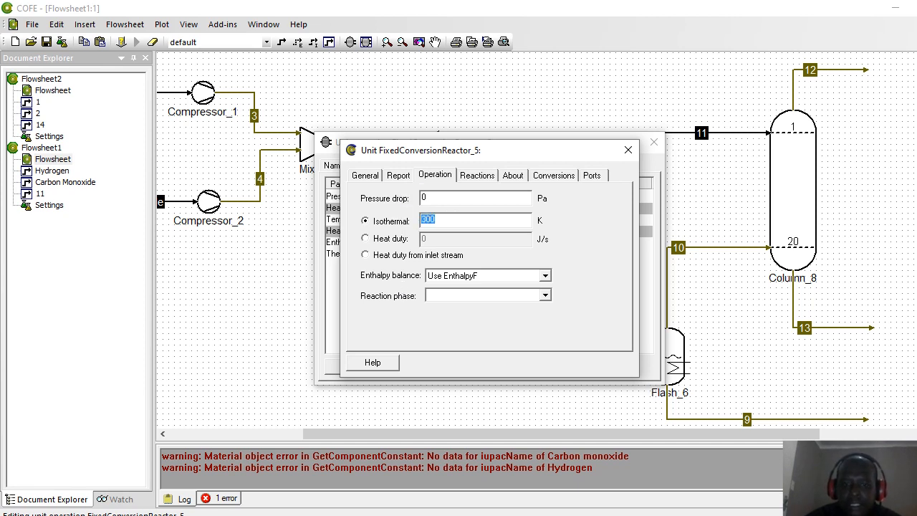
{"action": "mouse_move", "coordinate": [686, 515]}
{"action": "left_click", "coordinate": [684, 491]}
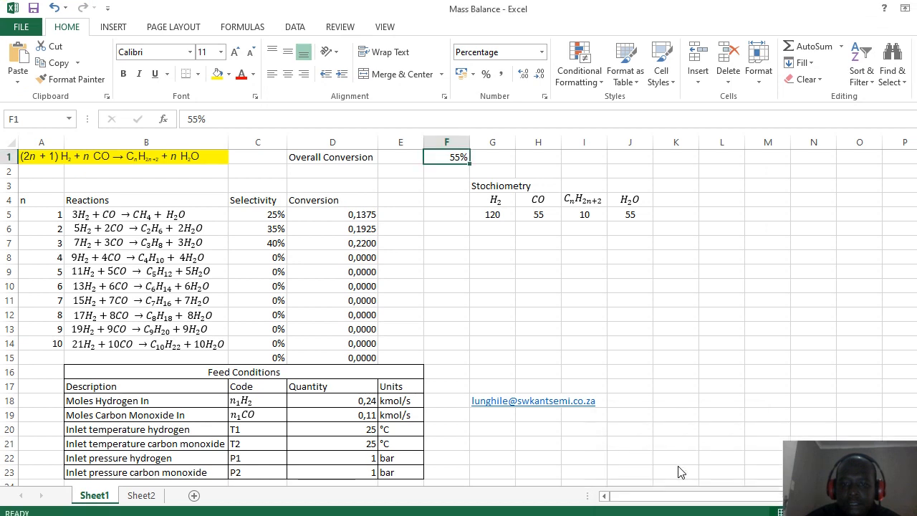
{"action": "left_click", "coordinate": [530, 483]}
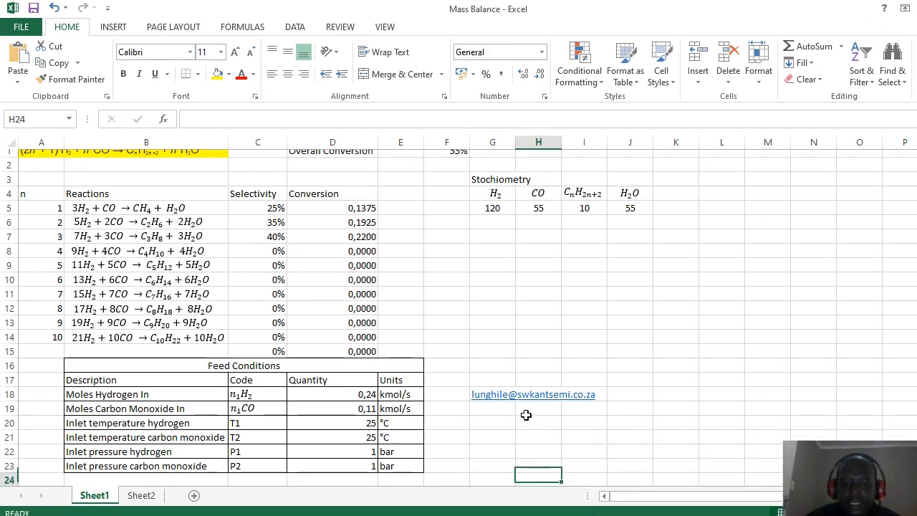
{"action": "key", "text": "Down"}
{"action": "key", "text": "Down"}
{"action": "key", "text": "Down"}
{"action": "key", "text": "Down"}
{"action": "key", "text": "Down"}
{"action": "key", "text": "Down"}
{"action": "key", "text": "Down"}
{"action": "key", "text": "Down"}
{"action": "key", "text": "Down"}
{"action": "key", "text": "Down"}
{"action": "key", "text": "Down"}
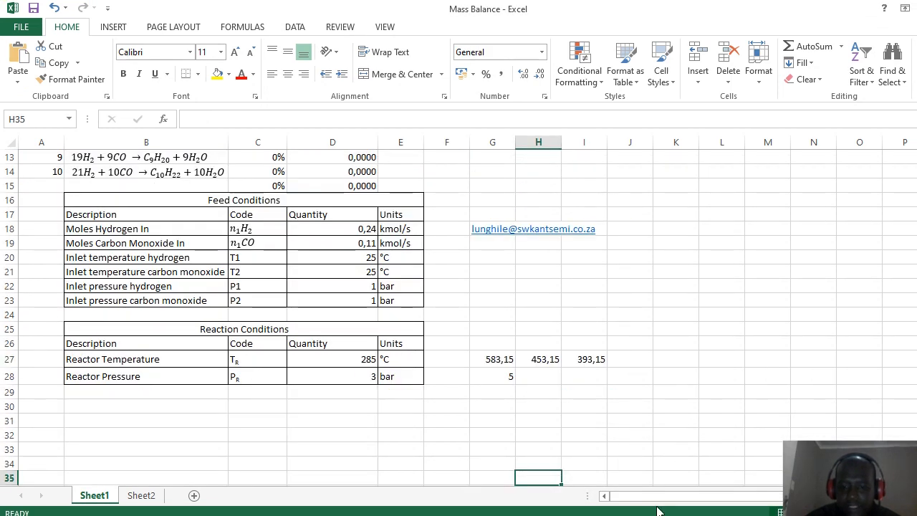
Step: Replace the reactor's 300 K isothermal temperature with 583.15 K
{"action": "left_click", "coordinate": [658, 515]}
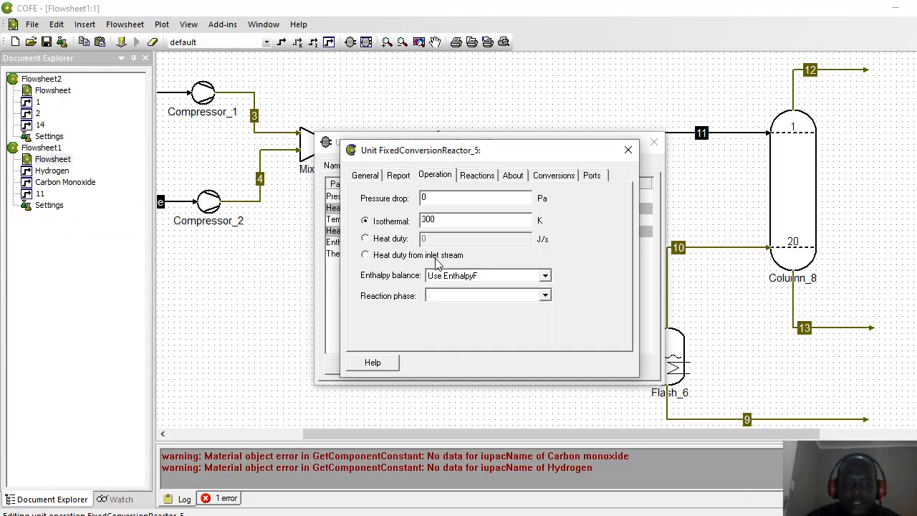
{"action": "left_click_drag", "start_coordinate": [438, 219], "coordinate": [403, 222]}
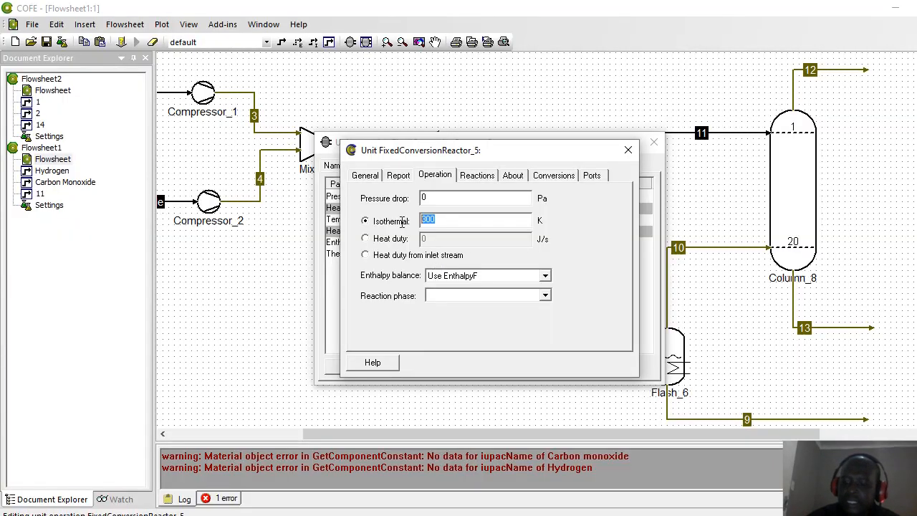
{"action": "type", "text": "583"}
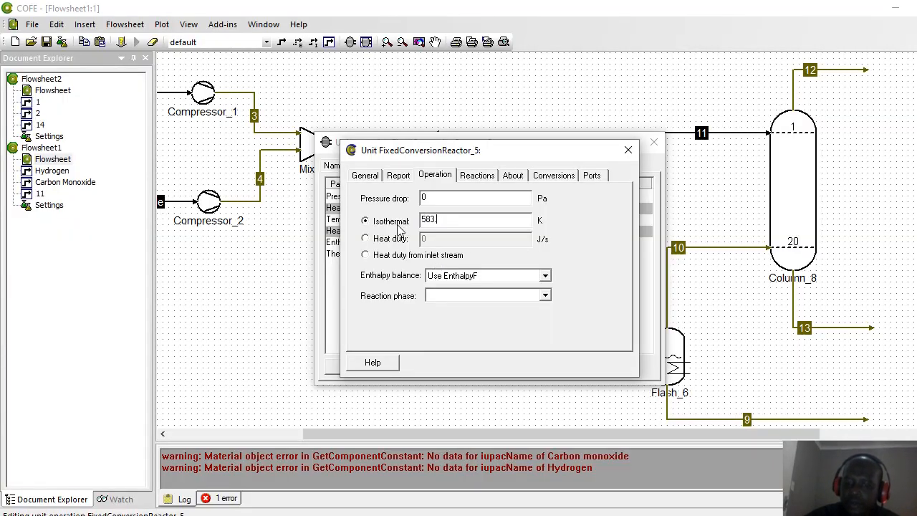
{"action": "type", "text": ".15"}
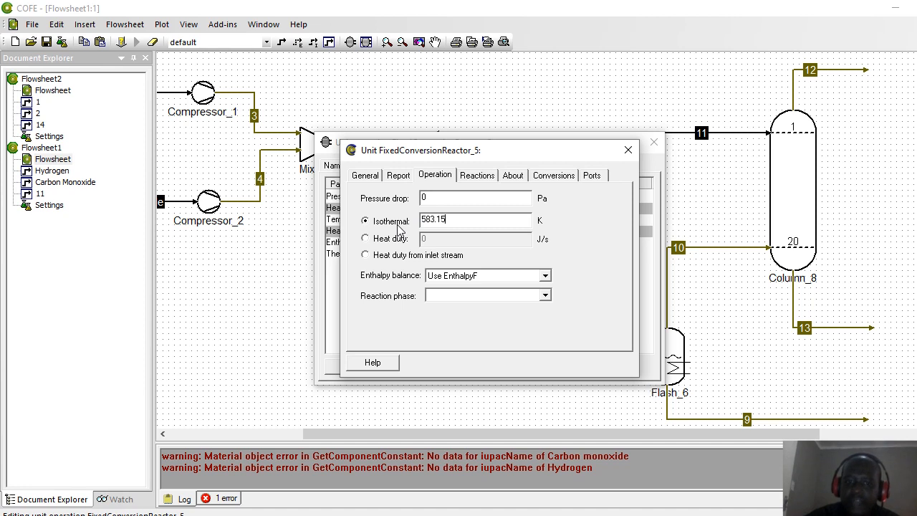
{"action": "left_click", "coordinate": [477, 179]}
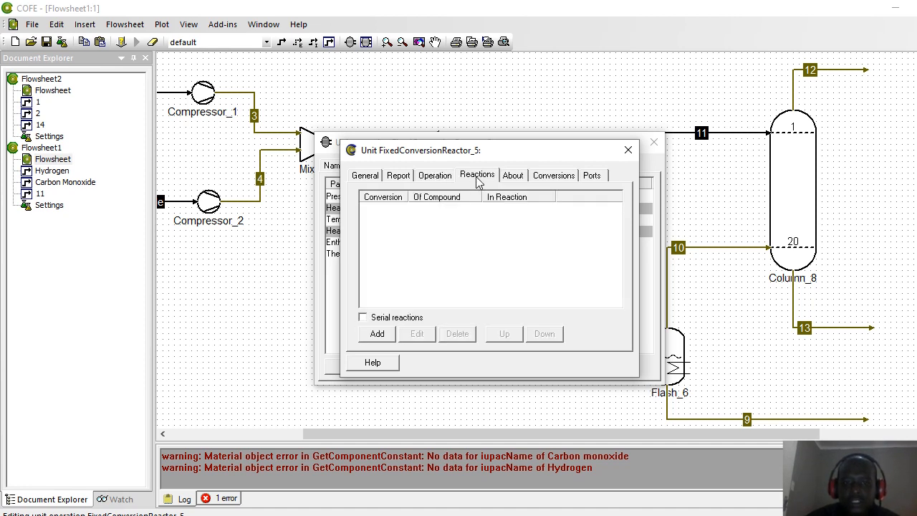
Step: Add rxn1 to the reactor and copy its 0.1375 conversion from Excel cell D5
{"action": "left_click", "coordinate": [376, 333]}
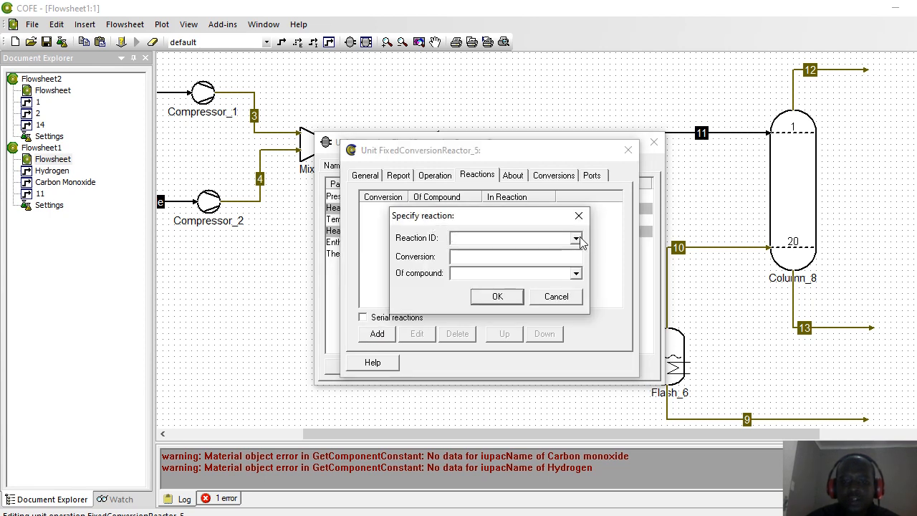
{"action": "left_click", "coordinate": [576, 239]}
{"action": "left_click", "coordinate": [496, 259]}
{"action": "key", "text": "alt+Tab"}
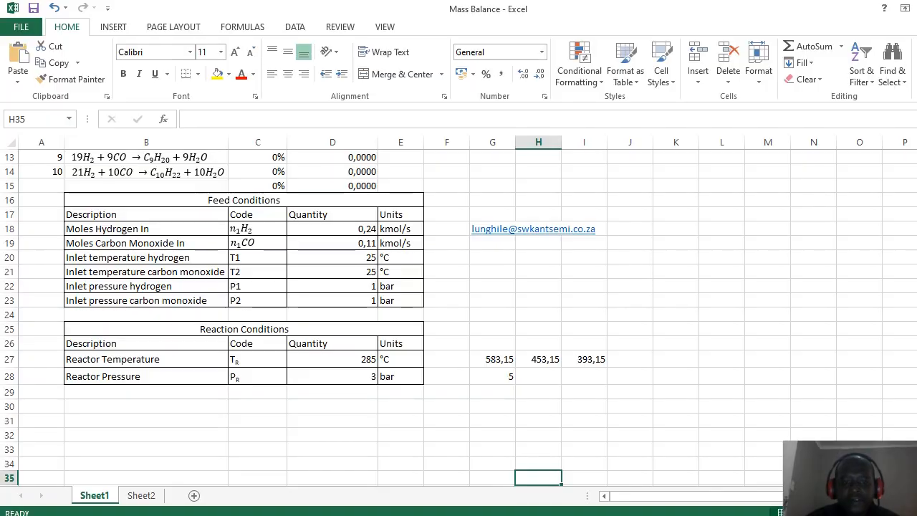
{"action": "key", "text": "Up"}
{"action": "key", "text": "Up"}
{"action": "key", "text": "Up"}
{"action": "key", "text": "Up"}
{"action": "key", "text": "Up"}
{"action": "key", "text": "Up"}
{"action": "key", "text": "Up"}
{"action": "key", "text": "Up"}
{"action": "key", "text": "Up"}
{"action": "key", "text": "Up"}
{"action": "key", "text": "Up"}
{"action": "key", "text": "Up"}
{"action": "key", "text": "Up"}
{"action": "key", "text": "Up"}
{"action": "key", "text": "Up"}
{"action": "key", "text": "Up"}
{"action": "key", "text": "Up"}
{"action": "key", "text": "Up"}
{"action": "key", "text": "Up"}
{"action": "key", "text": "Up"}
{"action": "key", "text": "Up"}
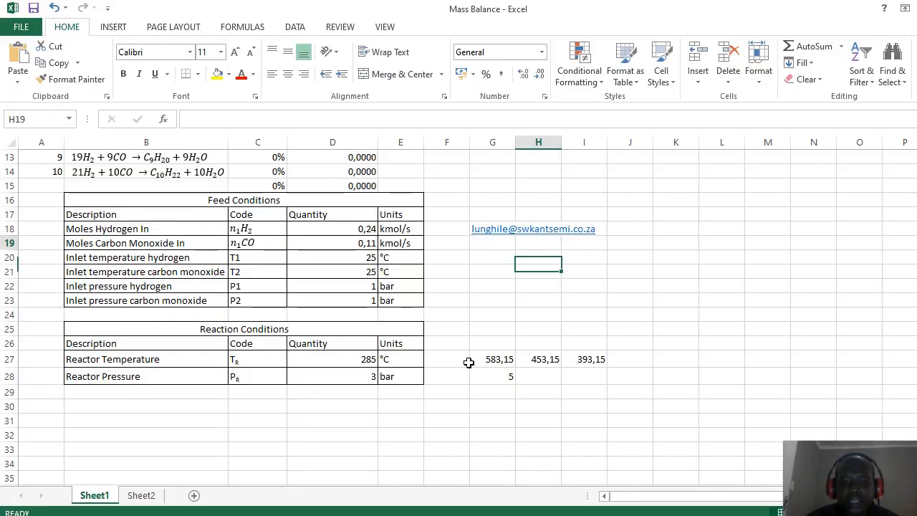
{"action": "scroll", "coordinate": [469, 363], "scroll_direction": "up", "scroll_amount": 4}
{"action": "left_click", "coordinate": [331, 209]}
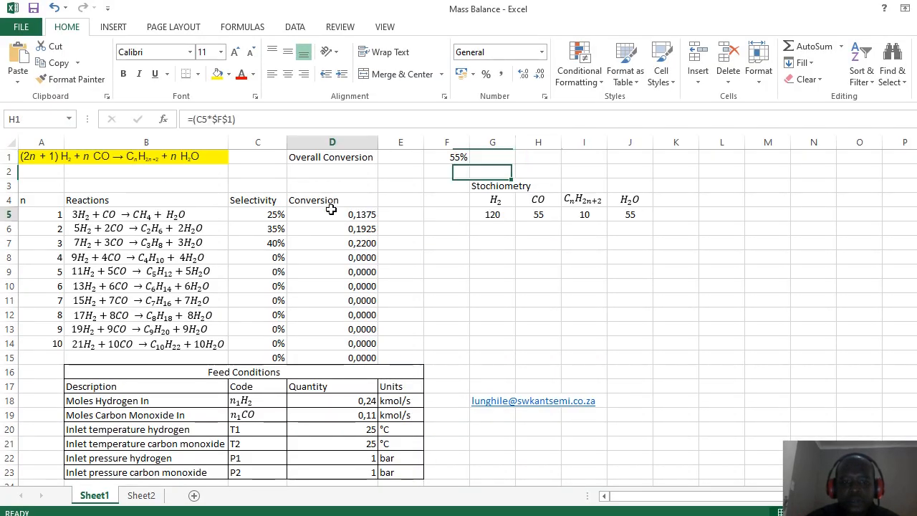
{"action": "key", "text": "ctrl+c"}
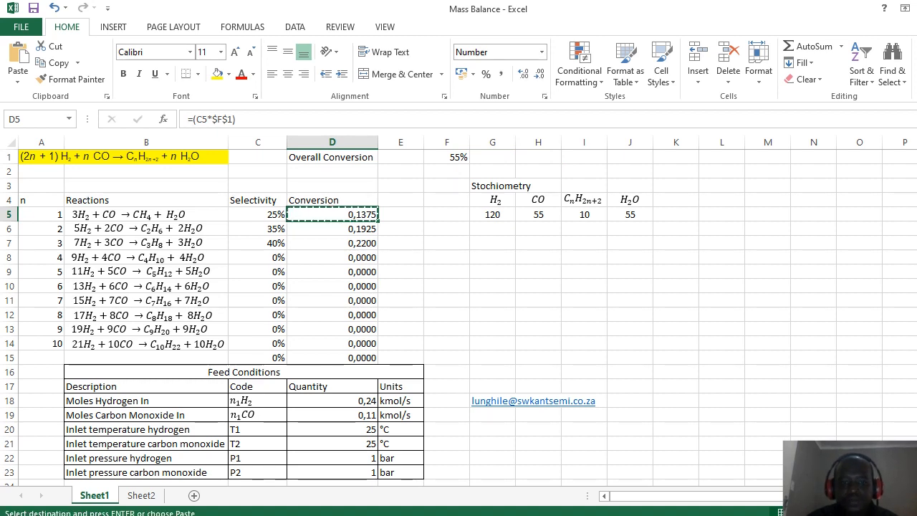
{"action": "key", "text": "alt+Tab"}
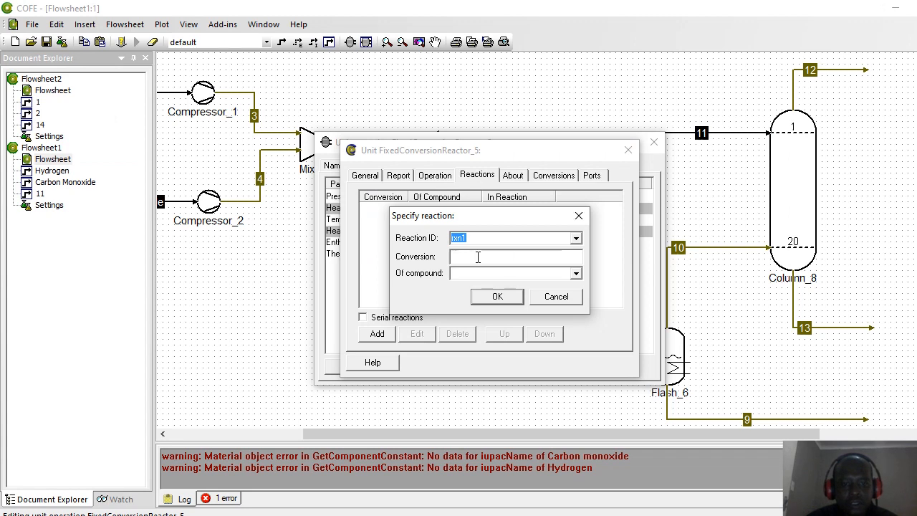
Step: Enter 0.1375 as rxn1's conversion of Carbon monoxide and confirm it
{"action": "left_click", "coordinate": [478, 257]}
{"action": "key", "text": "ctrl+v"}
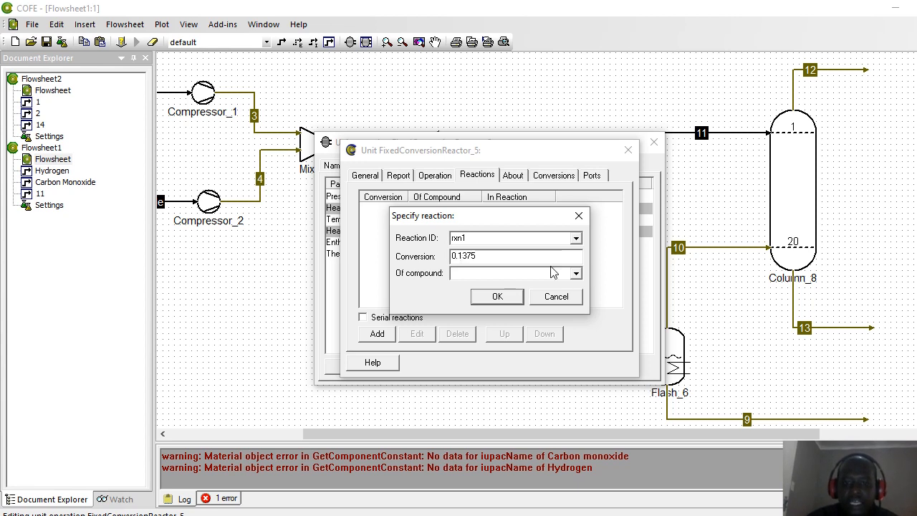
{"action": "left_click", "coordinate": [576, 273]}
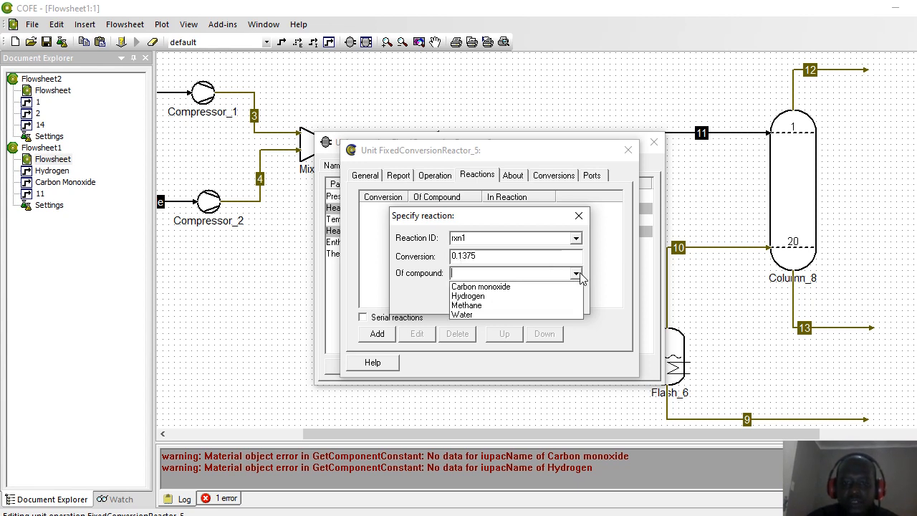
{"action": "left_click", "coordinate": [505, 286]}
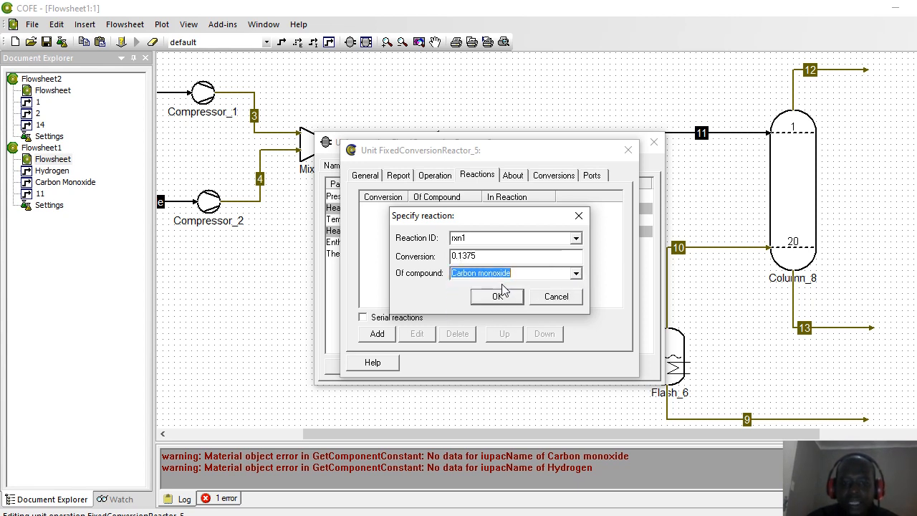
{"action": "left_click", "coordinate": [497, 297]}
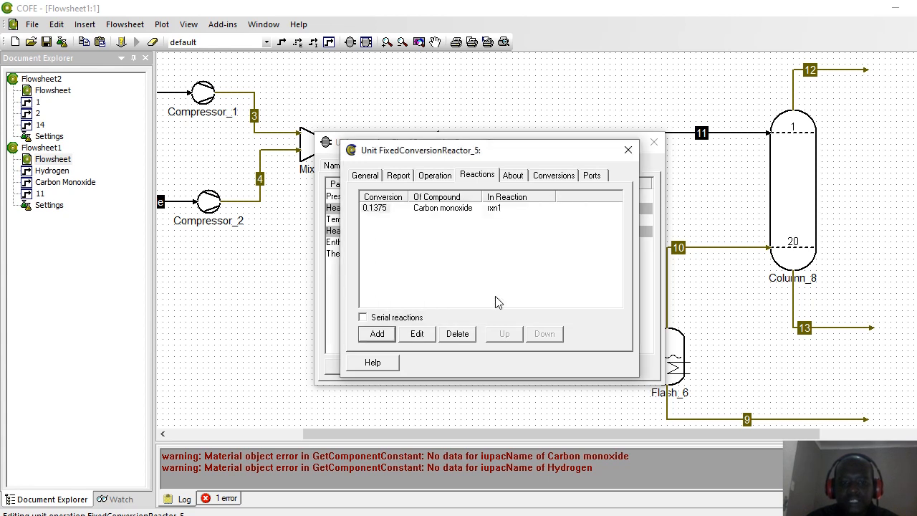
{"action": "left_click", "coordinate": [367, 331]}
Step: Add rxn2 with a 0.1925 Carbon monoxide conversion from Excel, changing its decimal comma to a point
{"action": "left_click", "coordinate": [576, 241]}
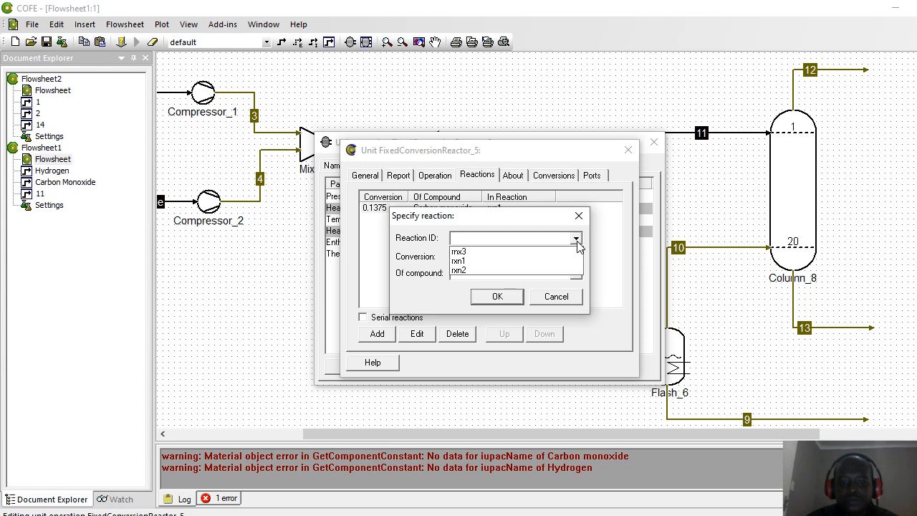
{"action": "left_click", "coordinate": [511, 270]}
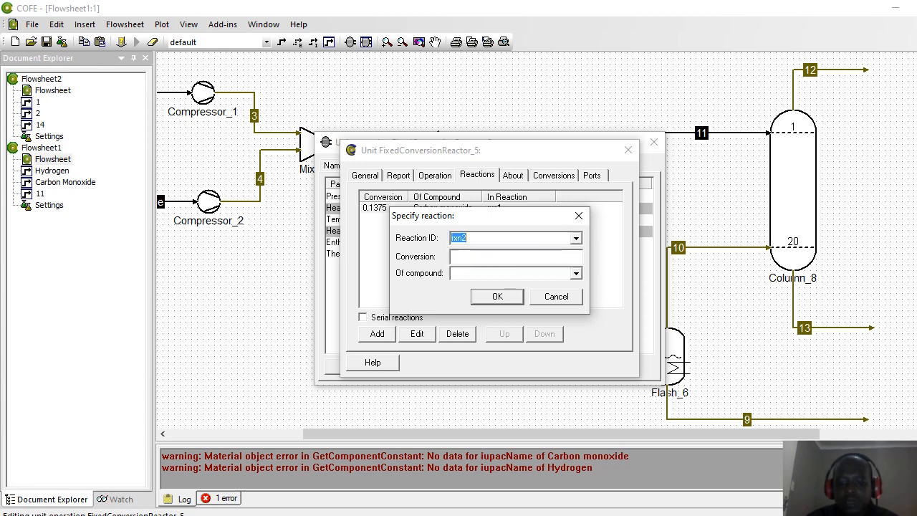
{"action": "key", "text": "alt+Tab"}
{"action": "key", "text": "Down"}
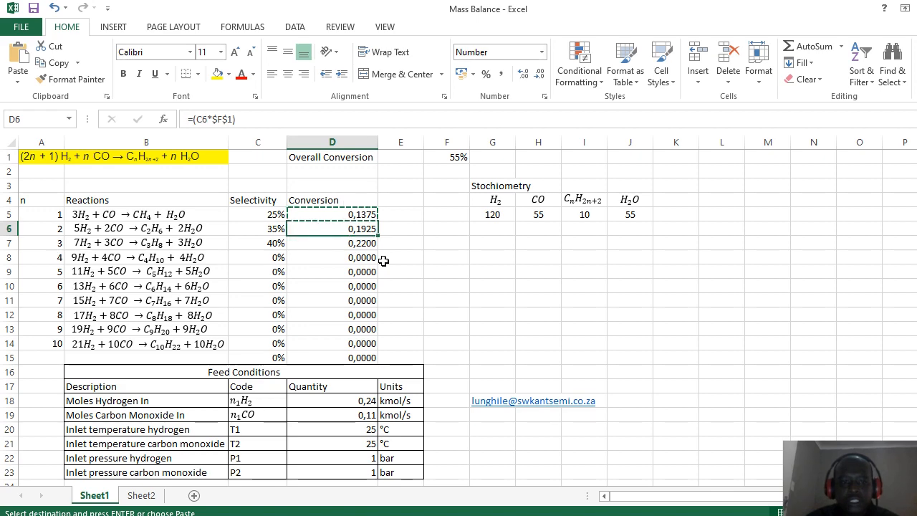
{"action": "key", "text": "ctrl+c"}
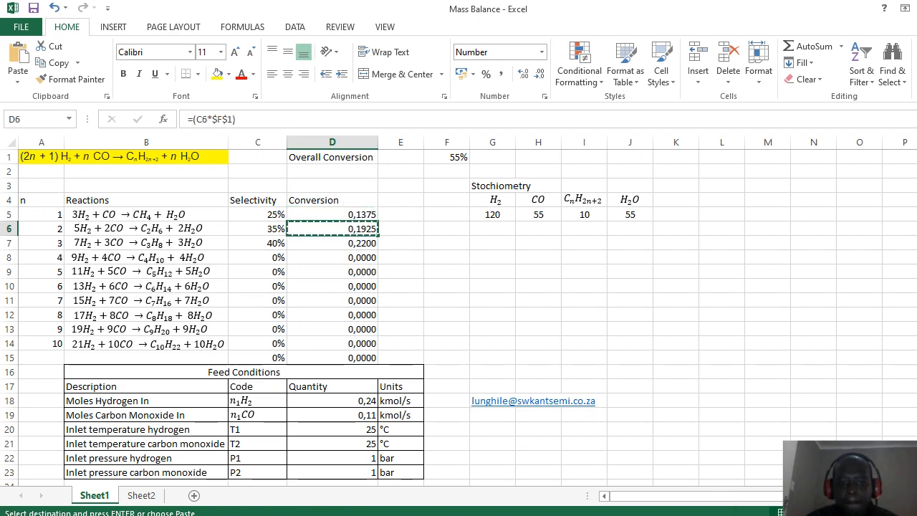
{"action": "key", "text": "alt+Tab"}
{"action": "left_click", "coordinate": [467, 259]}
{"action": "key", "text": "ctrl+v"}
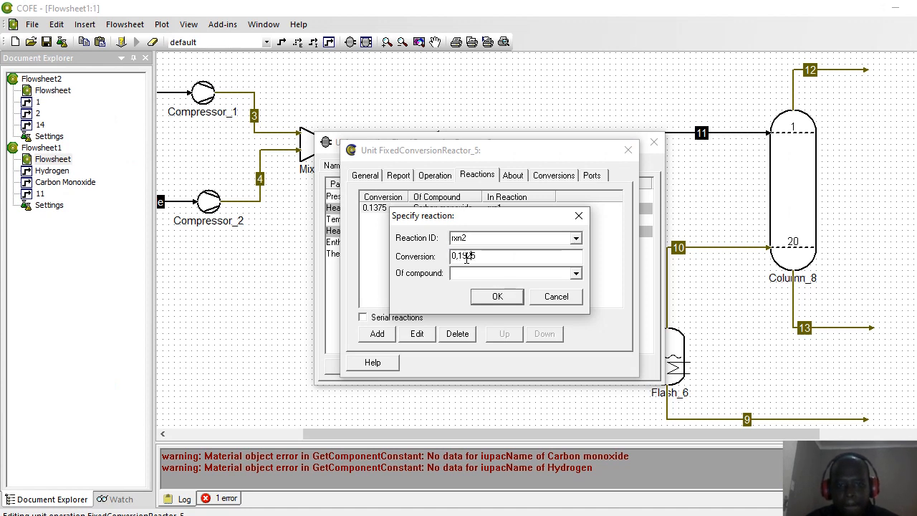
{"action": "key", "text": "Left"}
{"action": "key", "text": "Left"}
{"action": "key", "text": "Left"}
{"action": "key", "text": "Left"}
{"action": "key", "text": "BackSpace"}
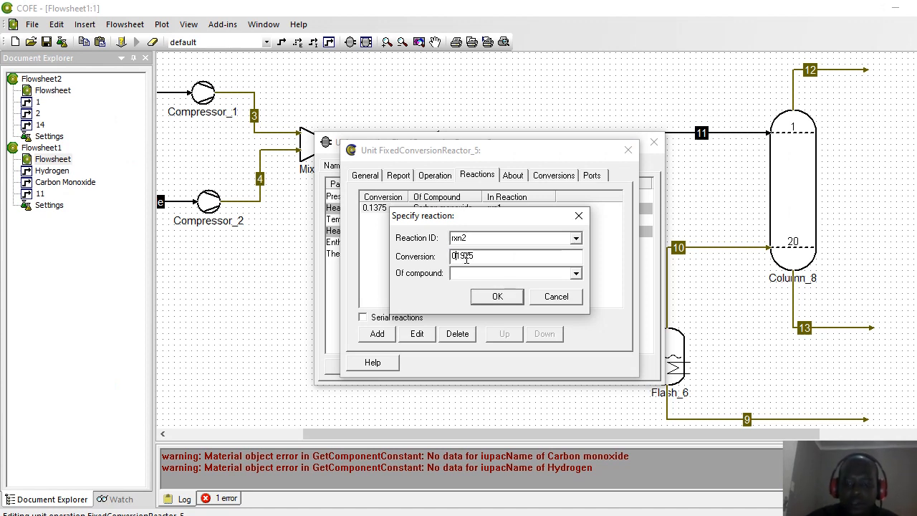
{"action": "type", "text": "."}
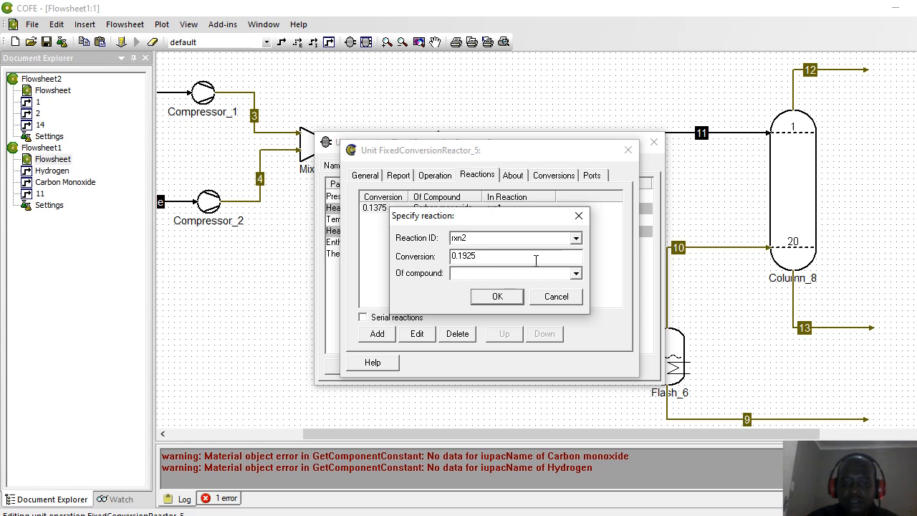
{"action": "left_click", "coordinate": [576, 273]}
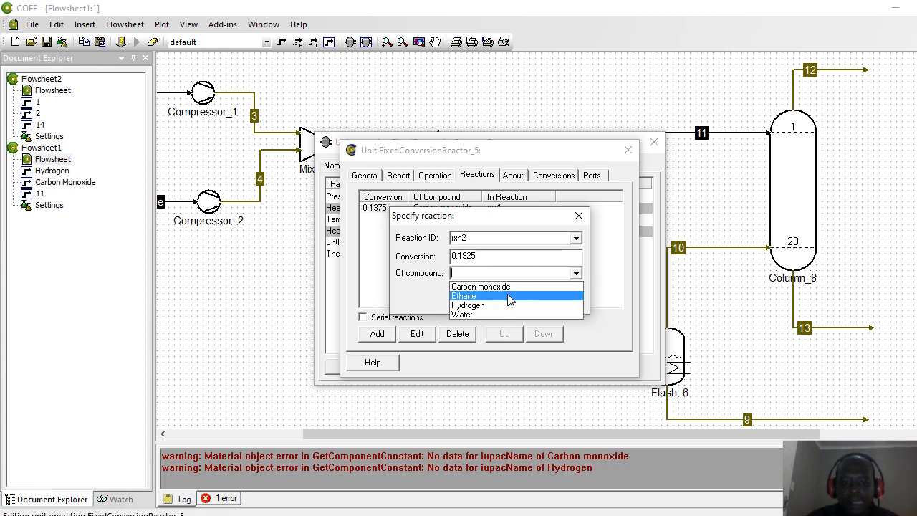
{"action": "left_click", "coordinate": [509, 288]}
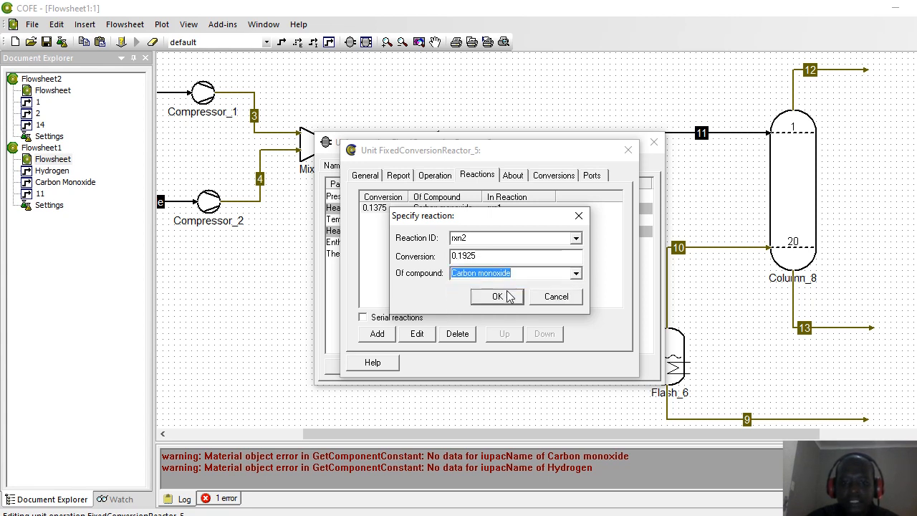
{"action": "left_click", "coordinate": [509, 296]}
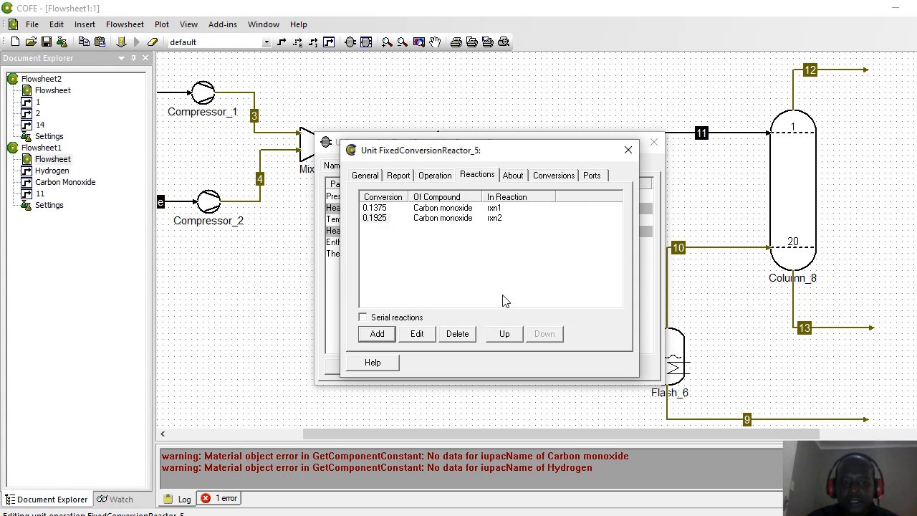
Step: Add rxn3 on Carbon monoxide using the 0.22 conversion copied from Excel cell D7
{"action": "left_click", "coordinate": [378, 334]}
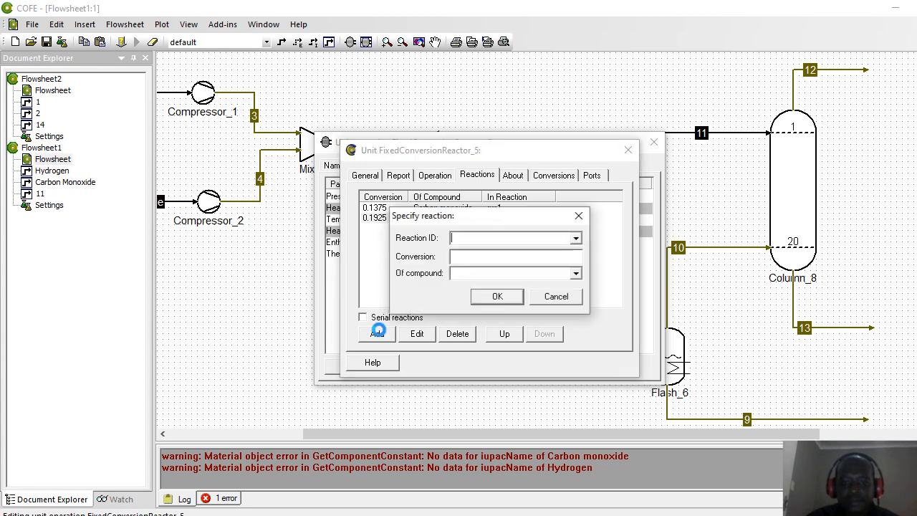
{"action": "left_click", "coordinate": [576, 239]}
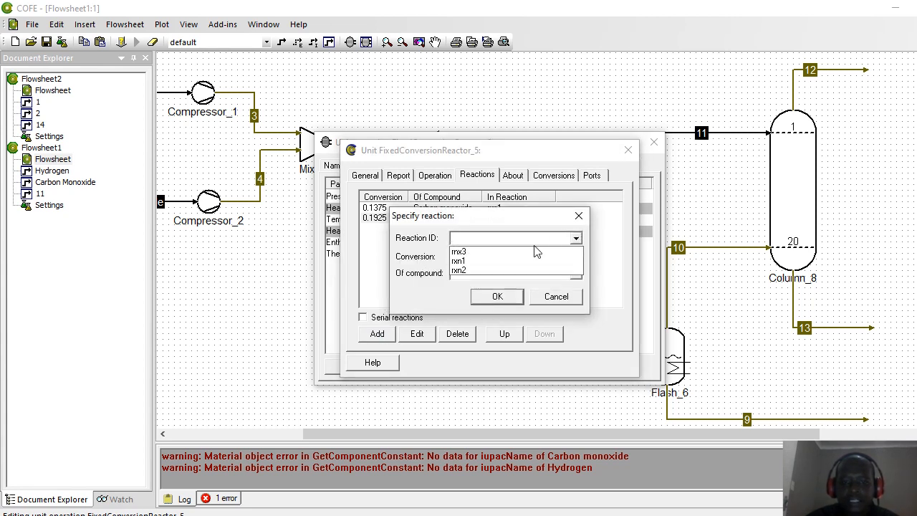
{"action": "left_click", "coordinate": [536, 252]}
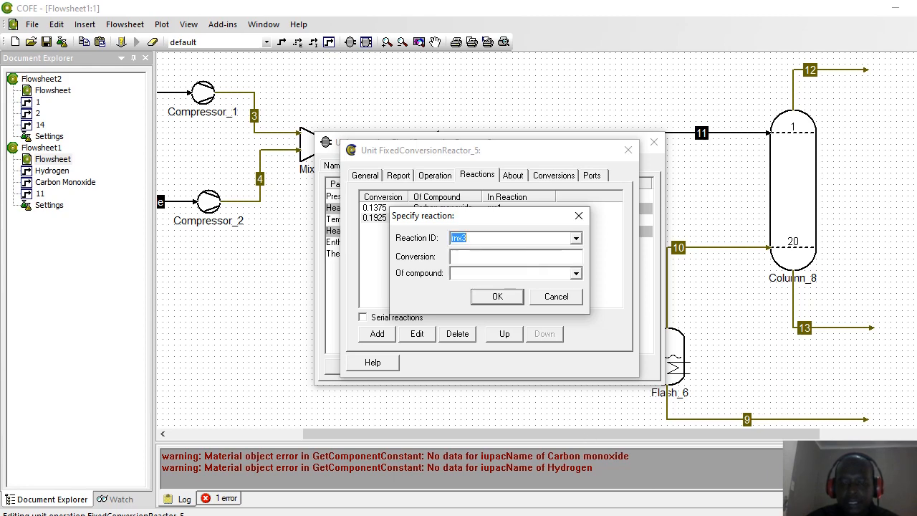
{"action": "key", "text": "alt+Tab"}
{"action": "key", "text": "Down"}
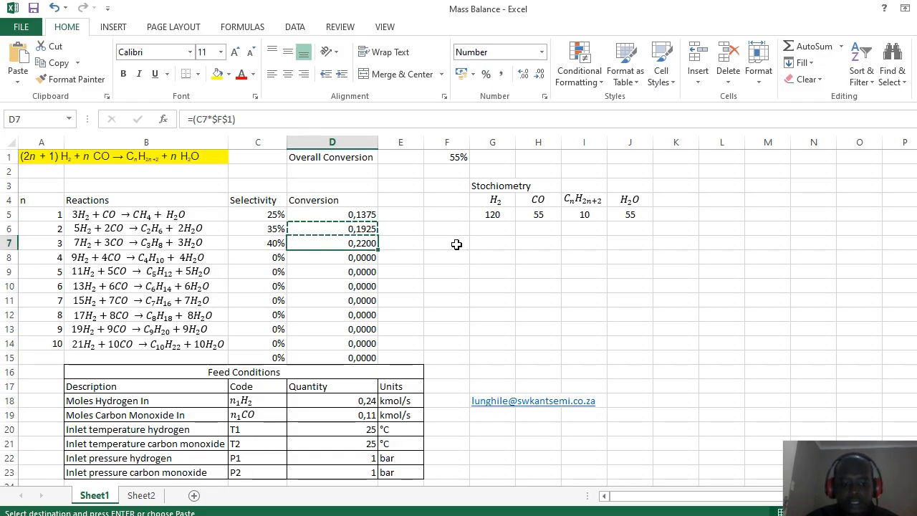
{"action": "key", "text": "ctrl+v"}
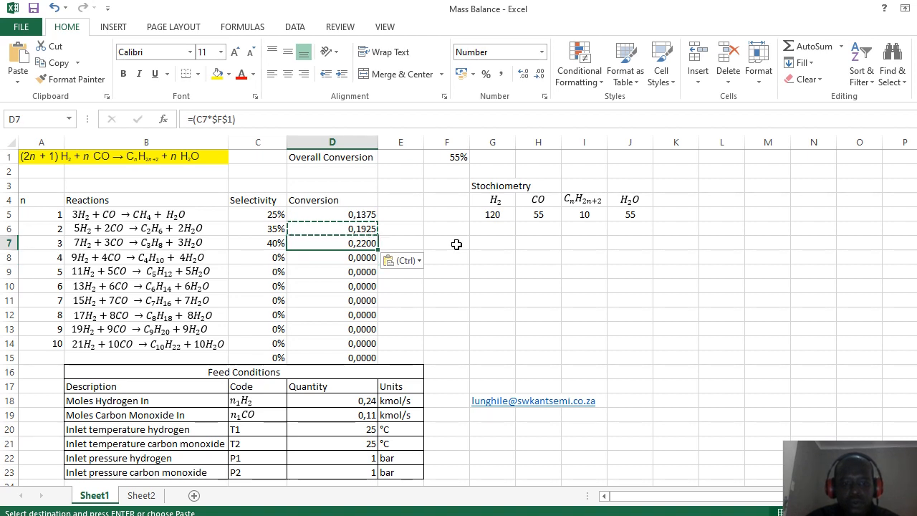
{"action": "key", "text": "ctrl+c"}
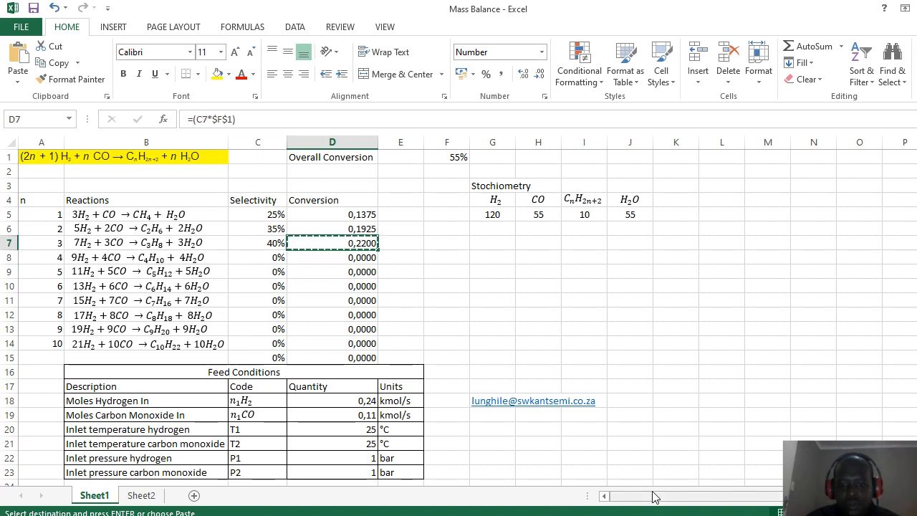
{"action": "key", "text": "alt+Tab"}
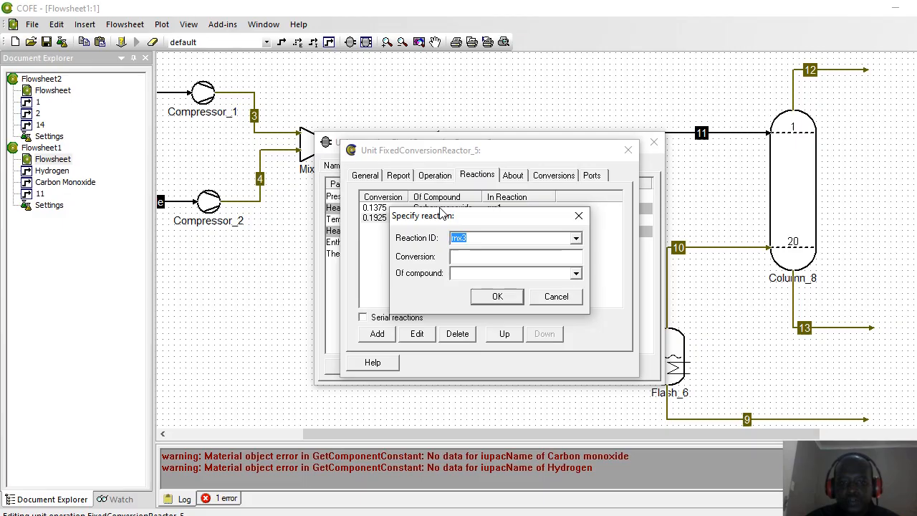
{"action": "left_click", "coordinate": [469, 255]}
{"action": "key", "text": "ctrl+v"}
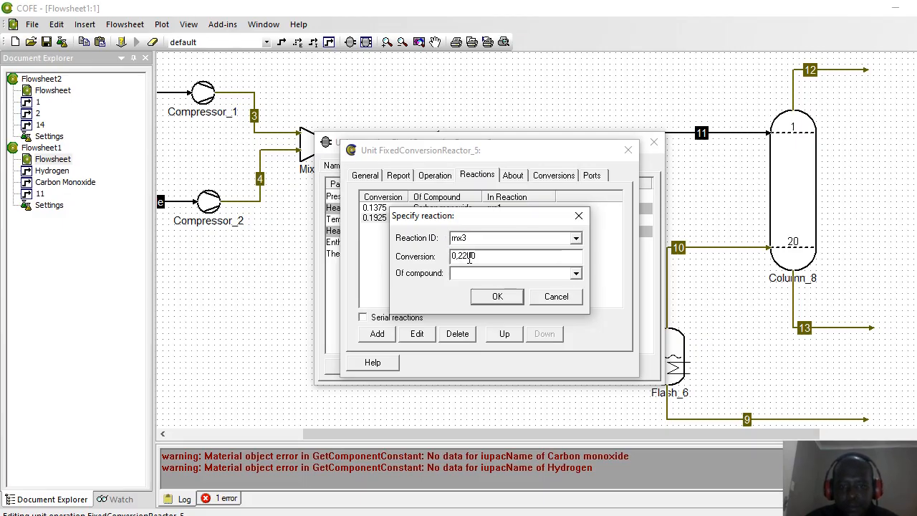
{"action": "left_click", "coordinate": [577, 274]}
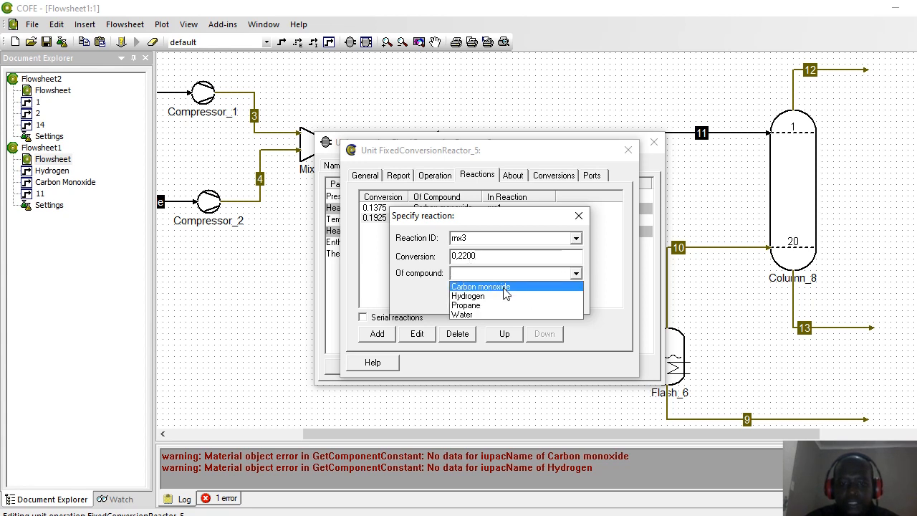
{"action": "left_click", "coordinate": [504, 287]}
{"action": "left_click", "coordinate": [504, 295]}
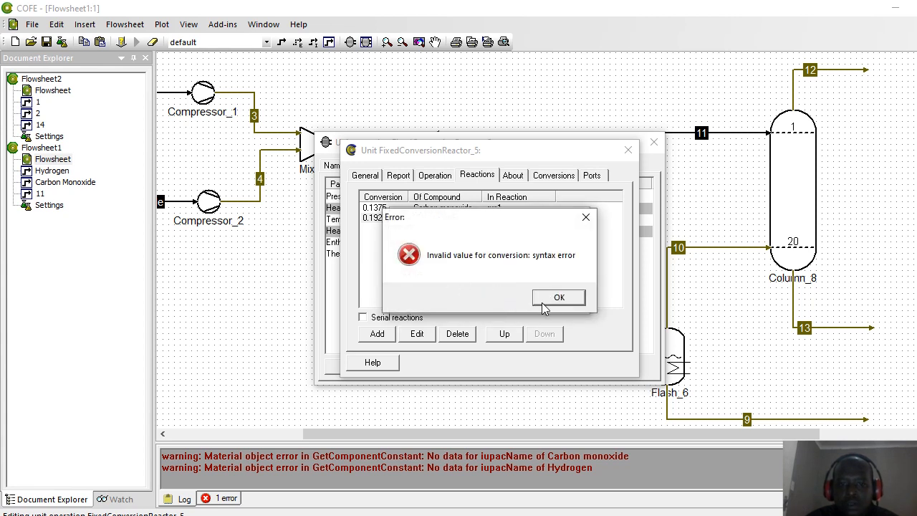
Step: Correct rxn3's conversion to 0.22 with a decimal point, enable Serial reactions and close
{"action": "left_click", "coordinate": [558, 298]}
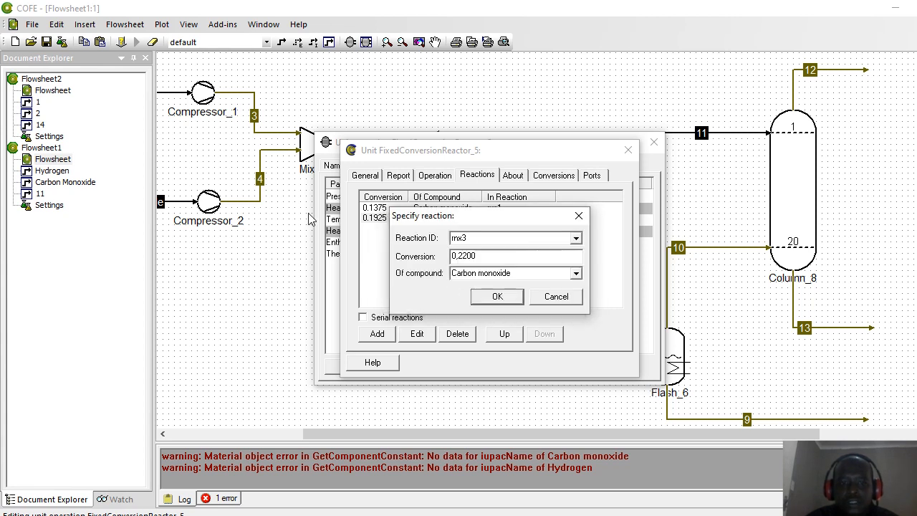
{"action": "left_click", "coordinate": [460, 257]}
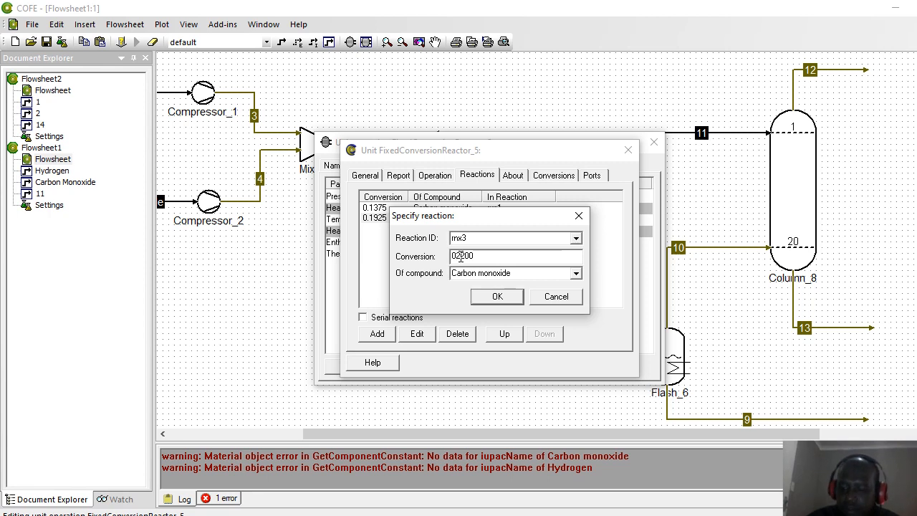
{"action": "key", "text": "BackSpace"}
{"action": "type", "text": "."}
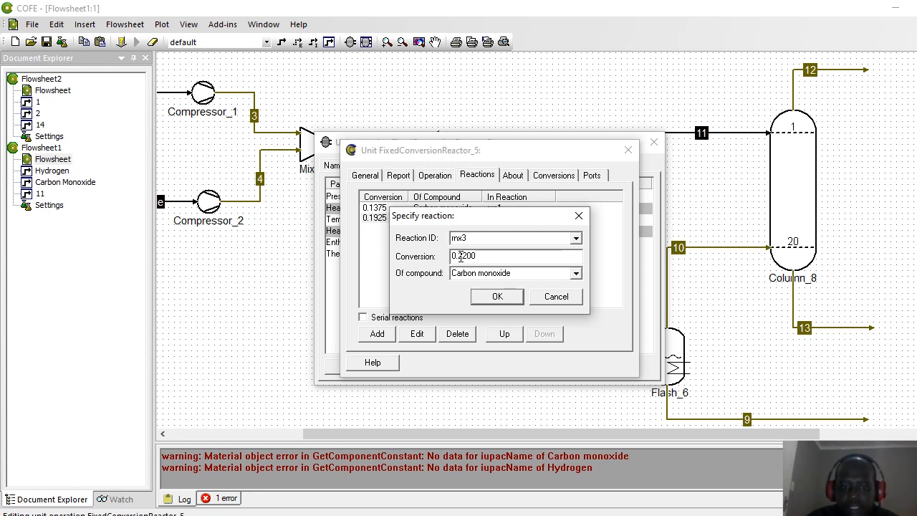
{"action": "left_click", "coordinate": [494, 297]}
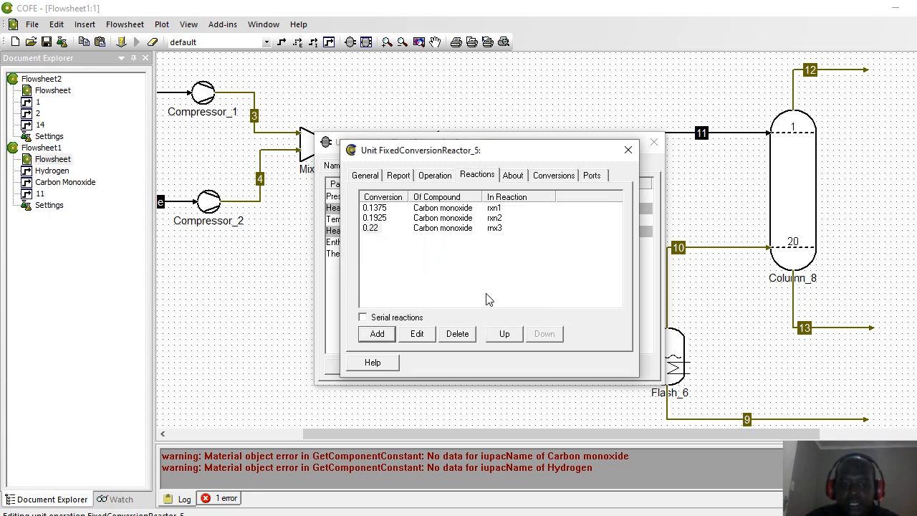
{"action": "left_click", "coordinate": [363, 318]}
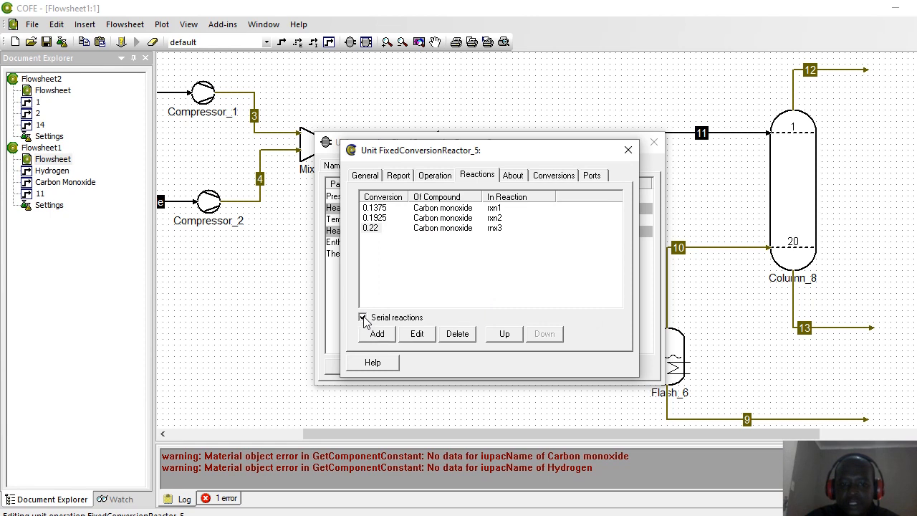
{"action": "left_click", "coordinate": [628, 151]}
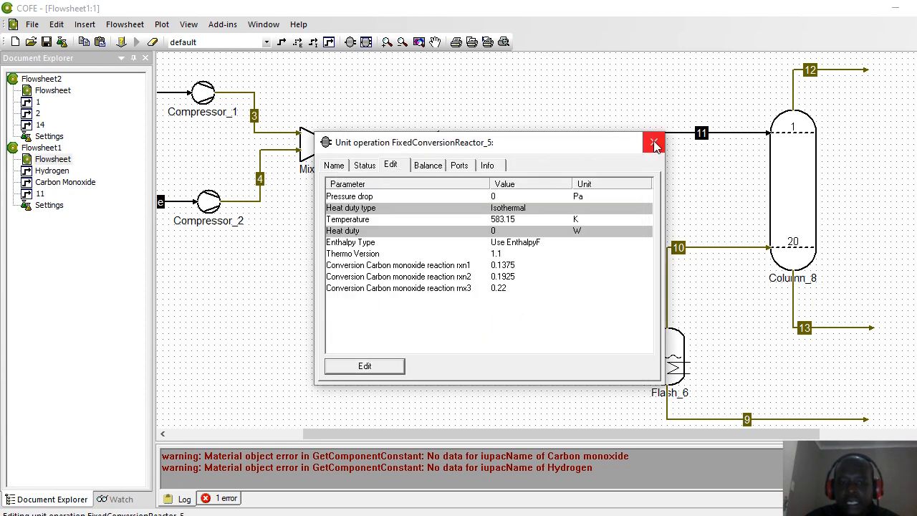
Step: Re-solve the flowsheet, dismiss the negative hydrogen concentration failure and scroll to the feeds
{"action": "left_click", "coordinate": [654, 144]}
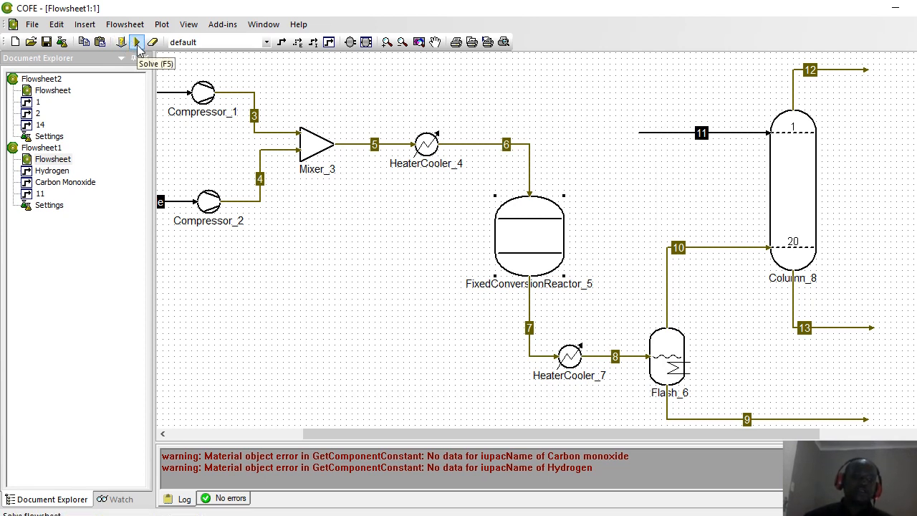
{"action": "left_click", "coordinate": [137, 44]}
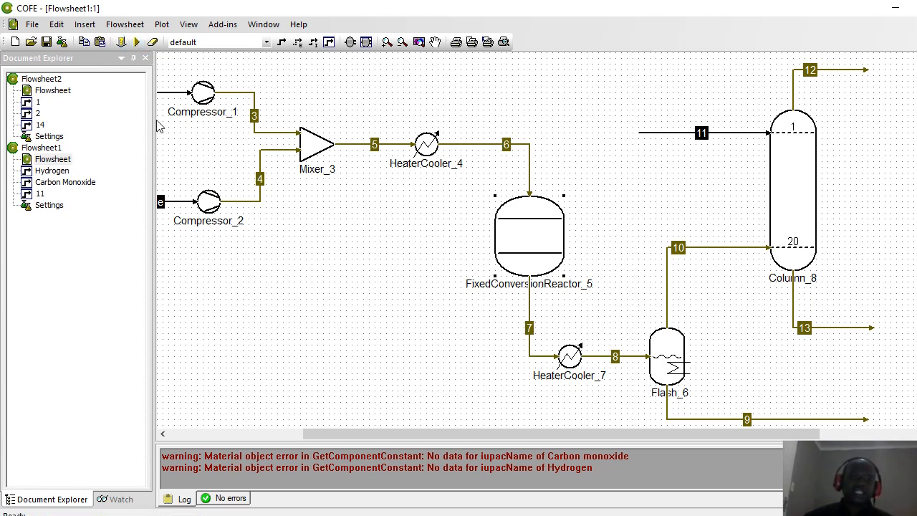
{"action": "left_click", "coordinate": [137, 43]}
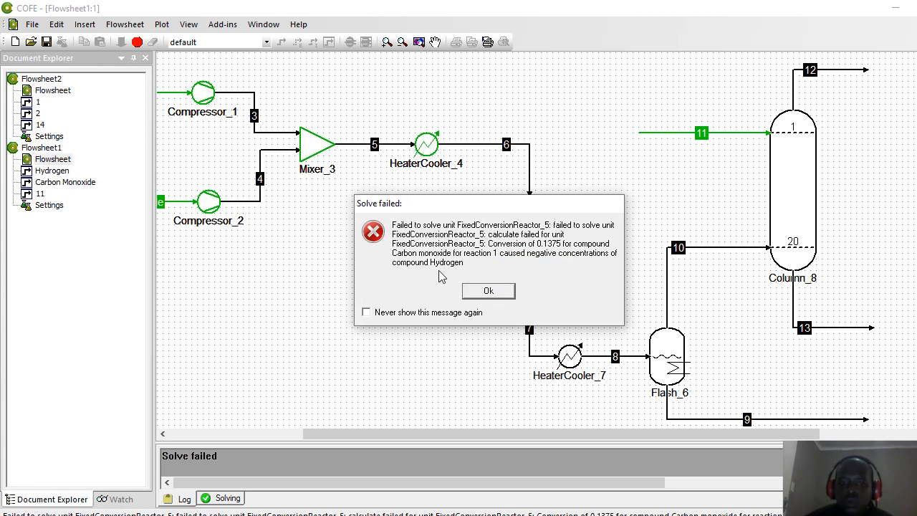
{"action": "left_click", "coordinate": [485, 295]}
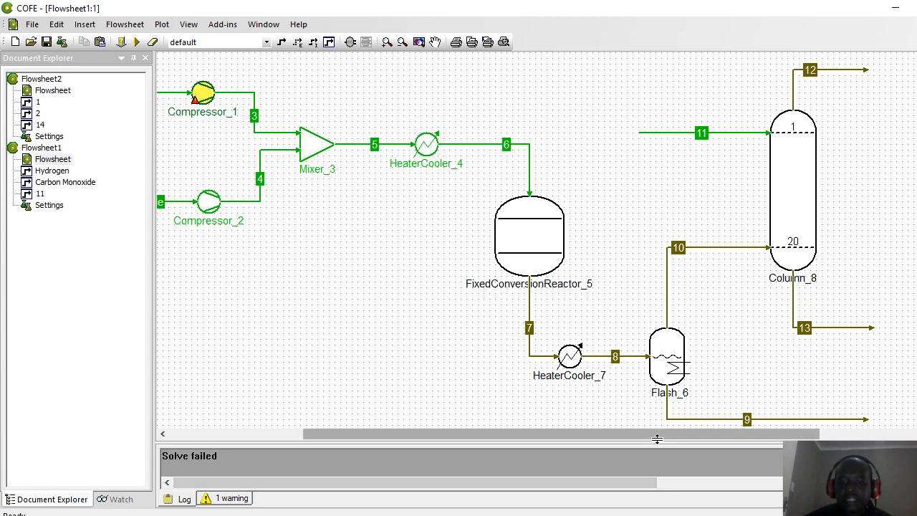
{"action": "left_click_drag", "start_coordinate": [656, 439], "coordinate": [488, 451]}
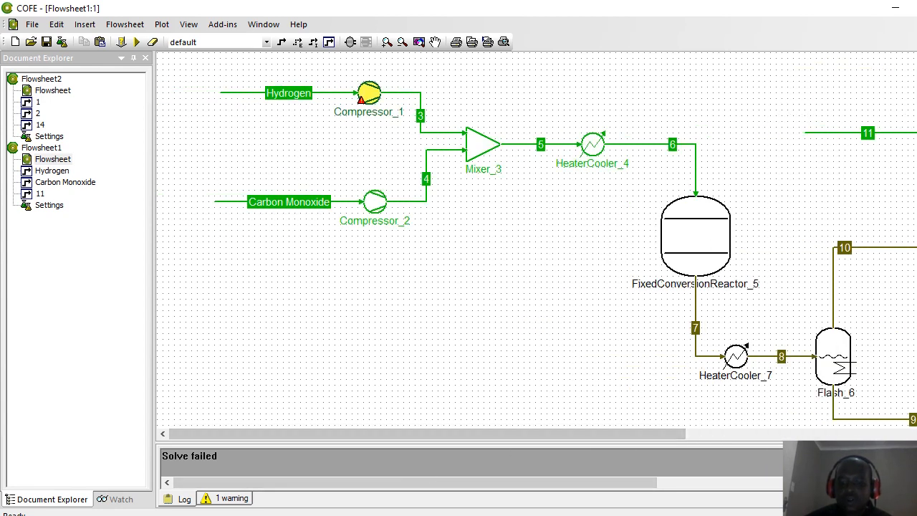
Step: Review the D5:D7 conversions and the 0,24 and 0,11 kmol/s feed quantities in Excel
{"action": "key", "text": "alt+Tab"}
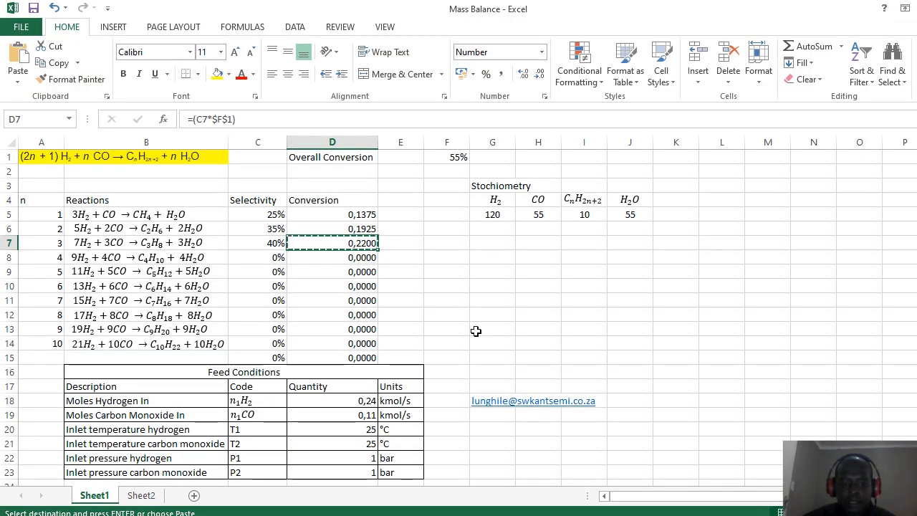
{"action": "key", "text": "Left"}
{"action": "key", "text": "Down"}
{"action": "key", "text": "Down"}
{"action": "key", "text": "Down"}
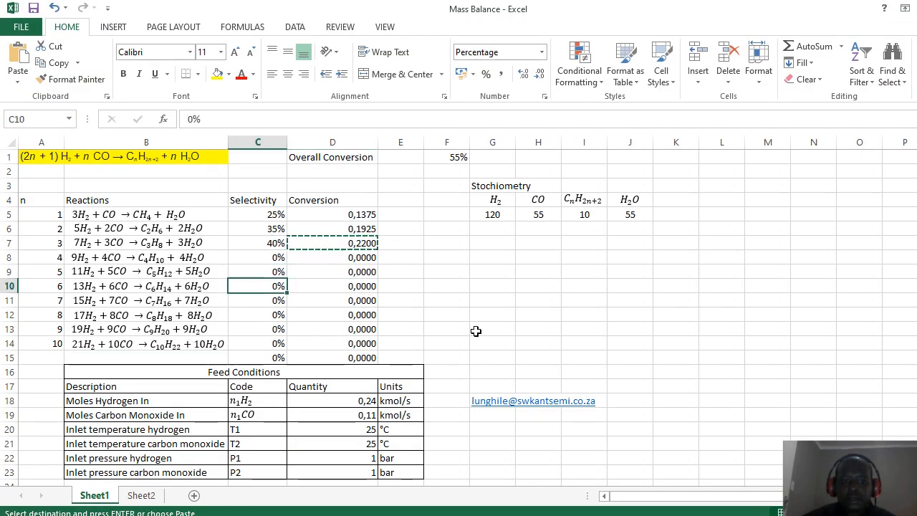
{"action": "key", "text": "Up"}
{"action": "key", "text": "Up"}
{"action": "key", "text": "Up"}
{"action": "key", "text": "Up"}
{"action": "key", "text": "Up"}
{"action": "key", "text": "Right"}
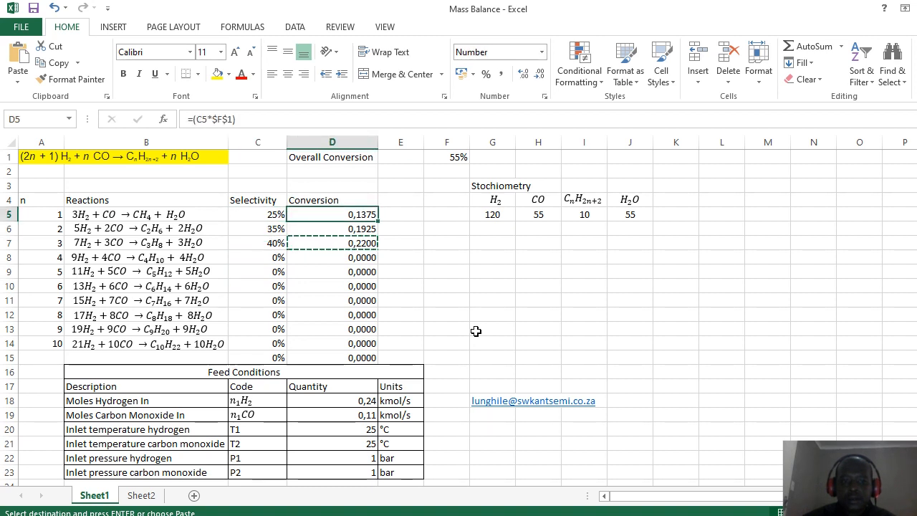
{"action": "key", "text": "shift+Down"}
{"action": "key", "text": "shift+Down"}
{"action": "key", "text": "ctrl+v"}
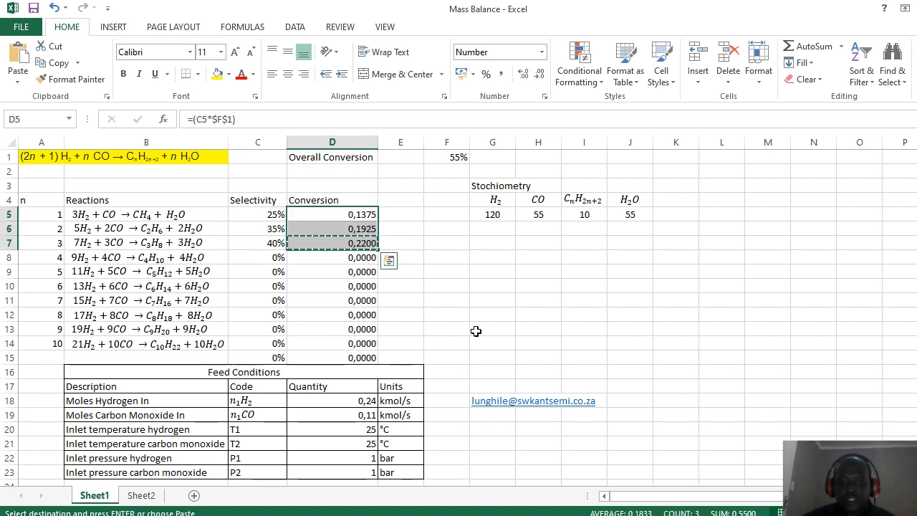
{"action": "key", "text": "Right"}
{"action": "key", "text": "Left"}
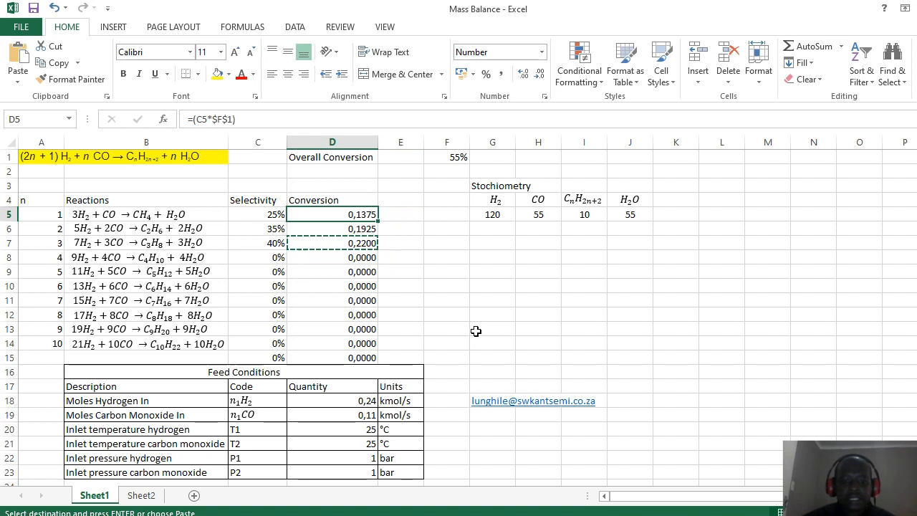
{"action": "key", "text": "Down"}
{"action": "key", "text": "Down"}
{"action": "key", "text": "Down"}
{"action": "key", "text": "Down"}
{"action": "key", "text": "Down"}
{"action": "key", "text": "Down"}
{"action": "key", "text": "Down"}
{"action": "key", "text": "Down"}
{"action": "key", "text": "Down"}
{"action": "key", "text": "Down"}
{"action": "key", "text": "Down"}
{"action": "key", "text": "Down"}
{"action": "key", "text": "Down"}
{"action": "key", "text": "Down"}
{"action": "key", "text": "Down"}
{"action": "key", "text": "Down"}
{"action": "key", "text": "Down"}
{"action": "key", "text": "Down"}
{"action": "key", "text": "Down"}
{"action": "key", "text": "Down"}
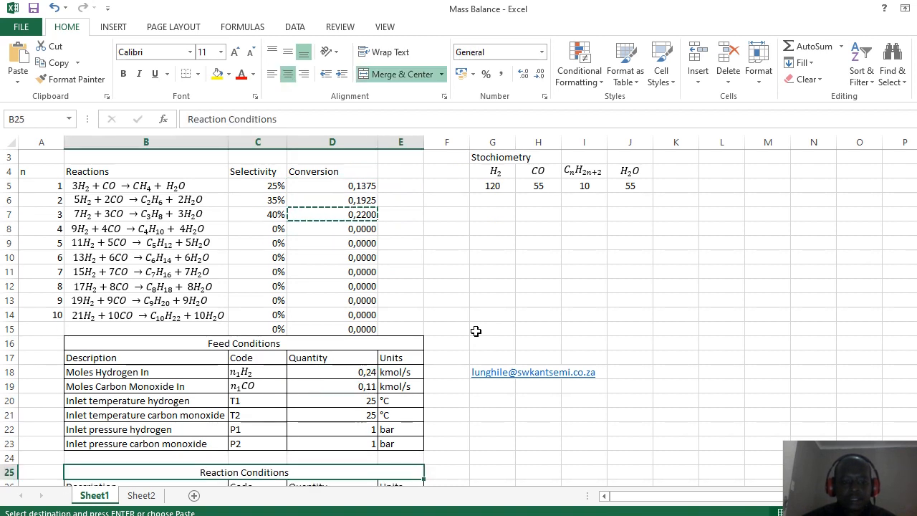
{"action": "key", "text": "Up"}
{"action": "key", "text": "Up"}
{"action": "key", "text": "Up"}
{"action": "key", "text": "Up"}
{"action": "key", "text": "Up"}
{"action": "key", "text": "Up"}
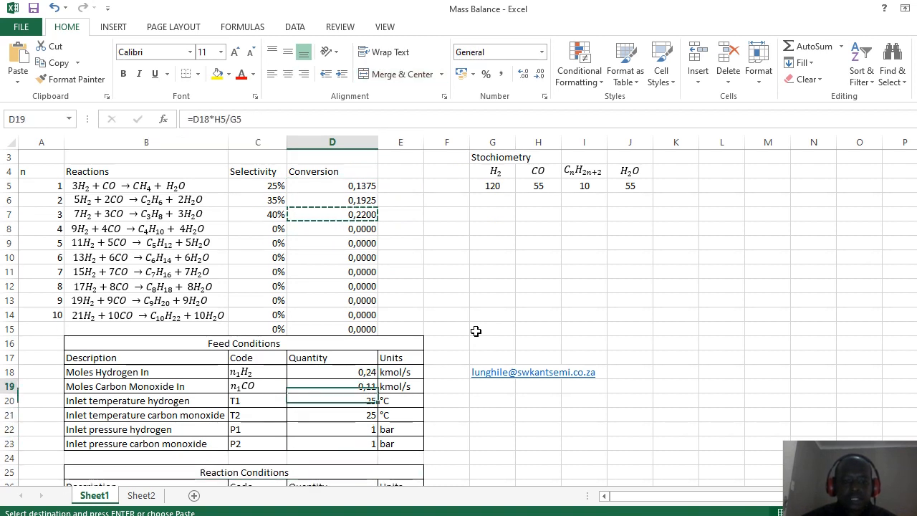
{"action": "key", "text": "Up"}
{"action": "key", "text": "Down"}
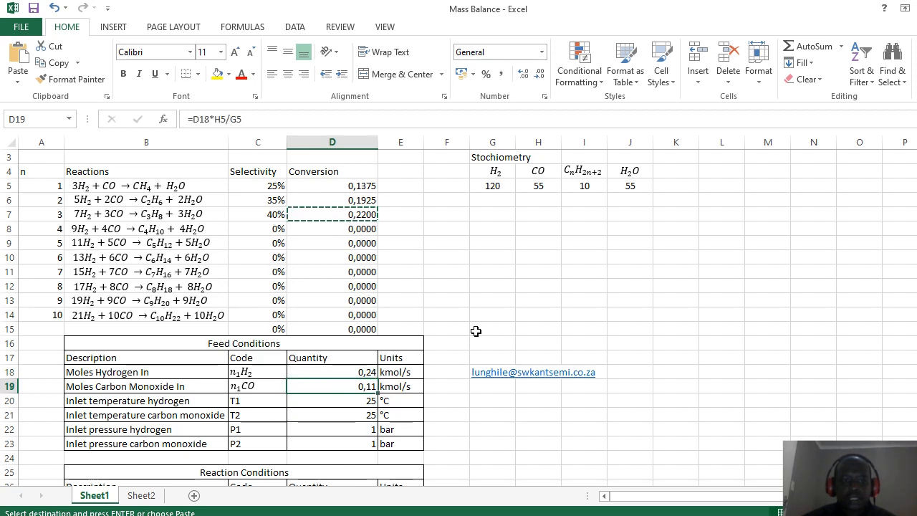
{"action": "key", "text": "Up"}
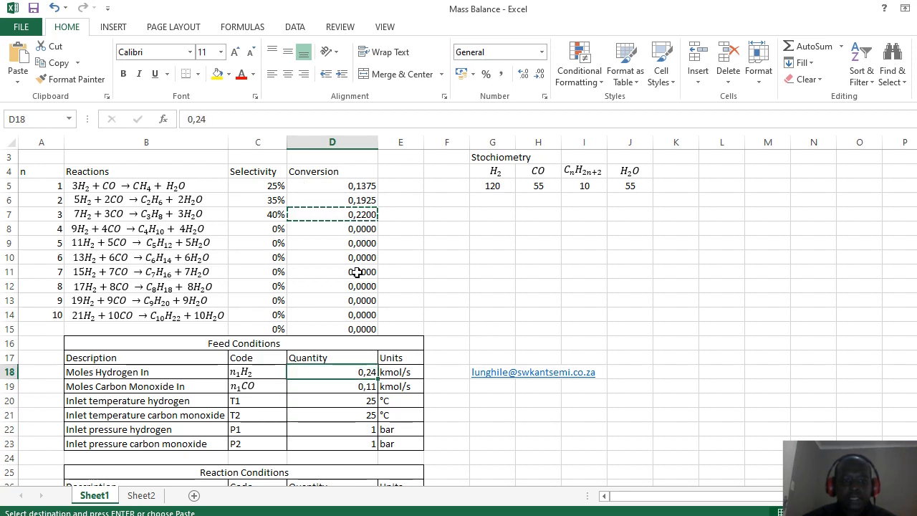
Step: Compare COFE's Carbon Monoxide and Hydrogen feeds, finding Hydrogen at only 0.00024 kmol/s
{"action": "key", "text": "alt+Tab"}
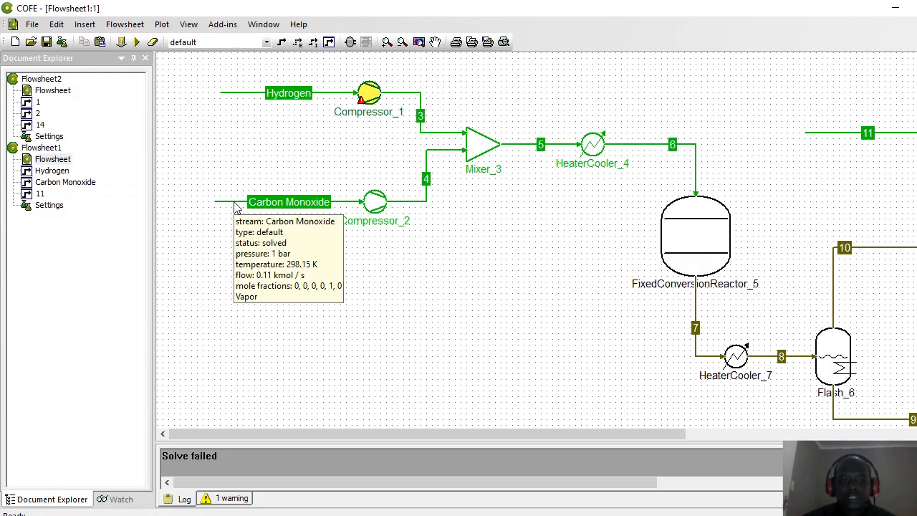
{"action": "key", "text": "alt+Tab"}
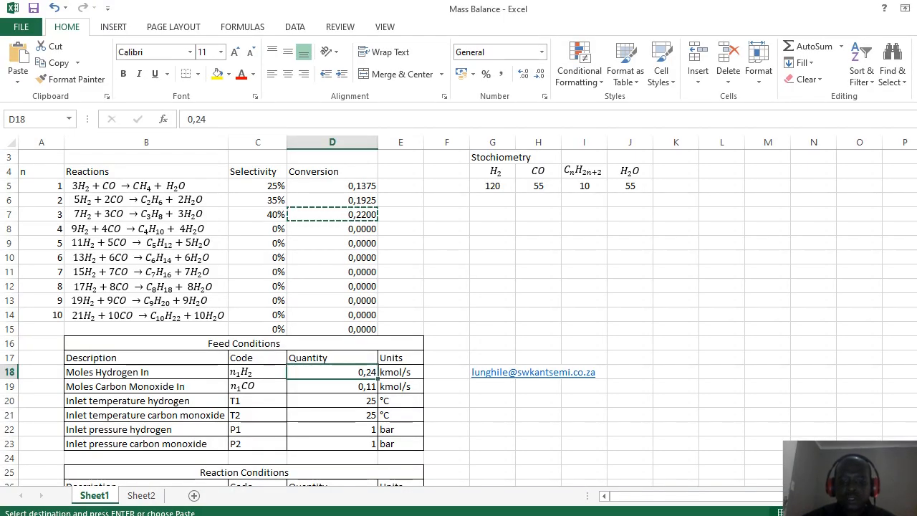
{"action": "key", "text": "alt+Tab"}
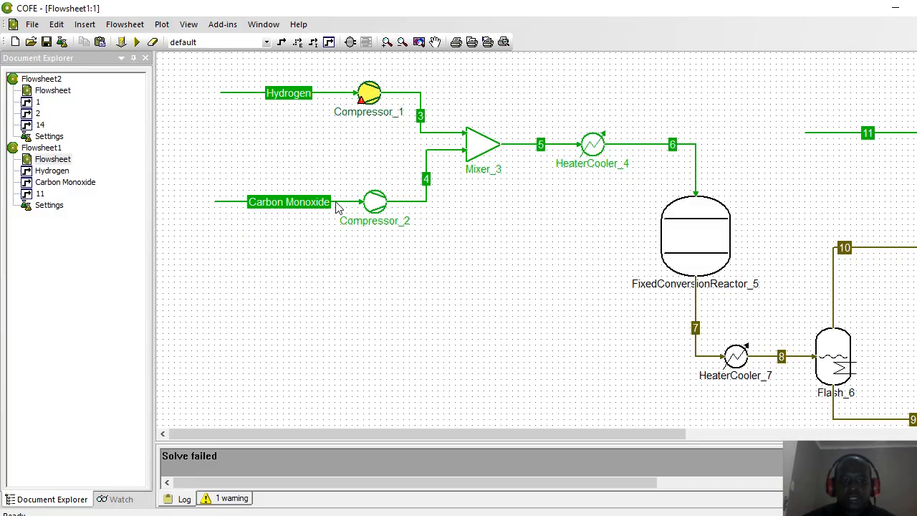
{"action": "mouse_move", "coordinate": [344, 207]}
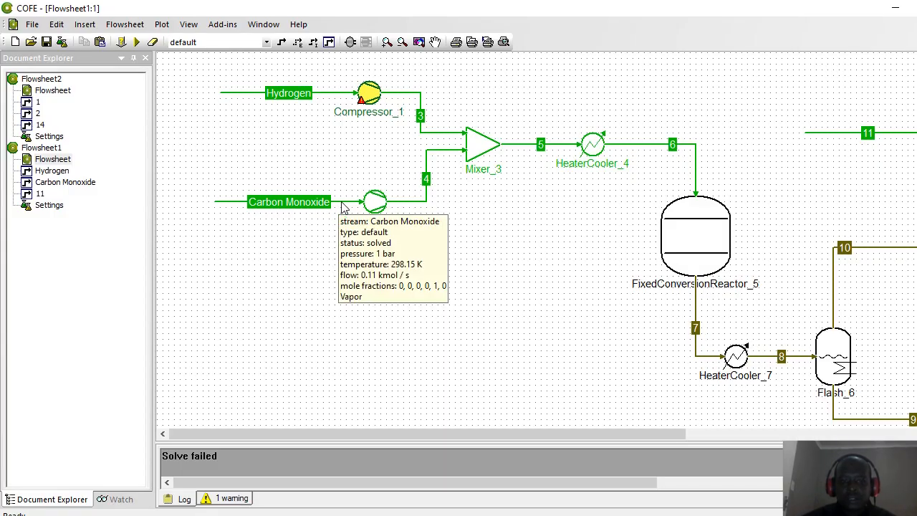
{"action": "mouse_move", "coordinate": [329, 99]}
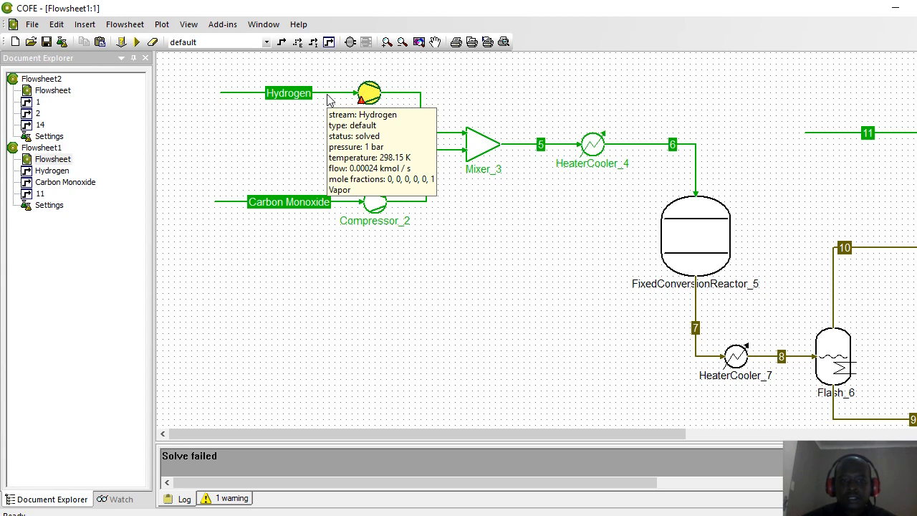
Step: Change the Hydrogen feed flow from 0.00024 to 0.24 kmol/s and go back to Flowsheet1
{"action": "double_click", "coordinate": [327, 100]}
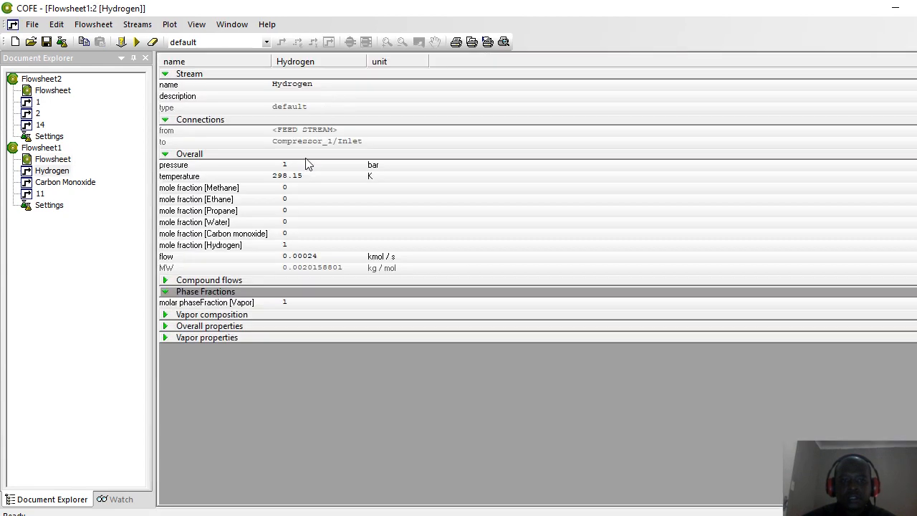
{"action": "left_click", "coordinate": [295, 259]}
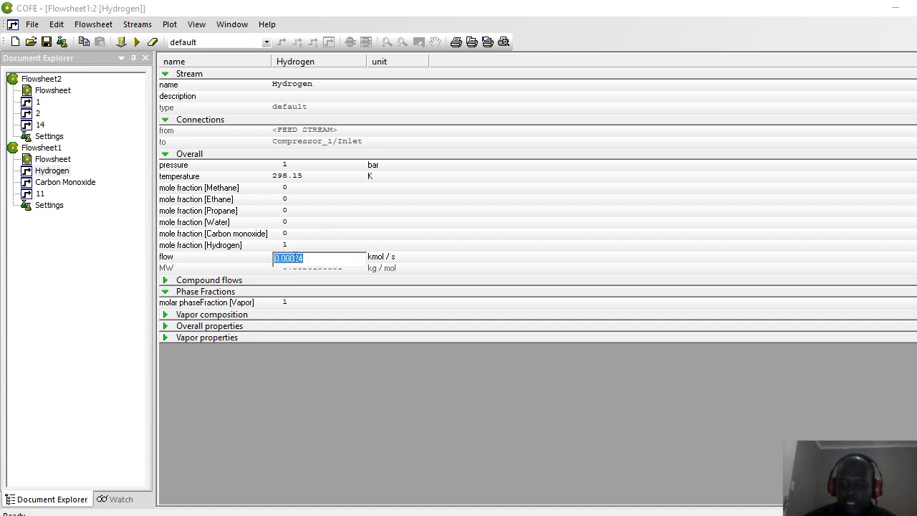
{"action": "type", "text": "0.24"}
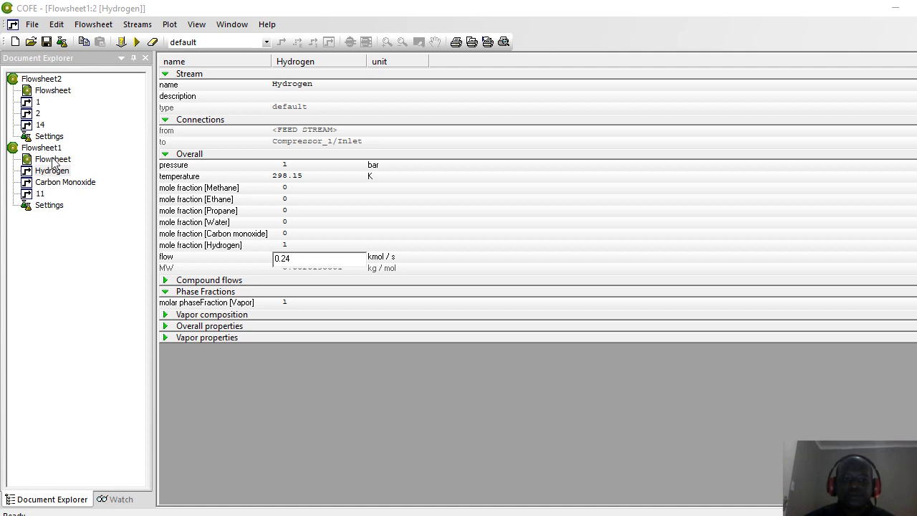
{"action": "key", "text": "Return"}
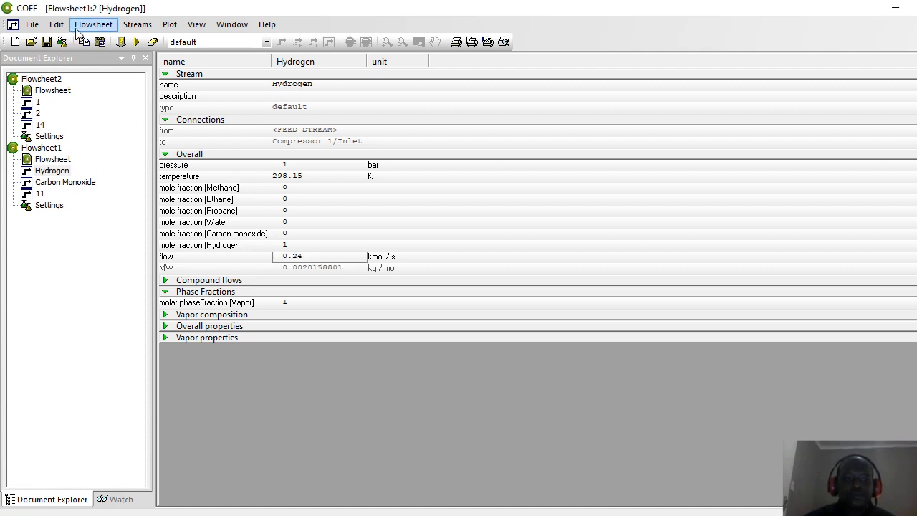
{"action": "double_click", "coordinate": [60, 159]}
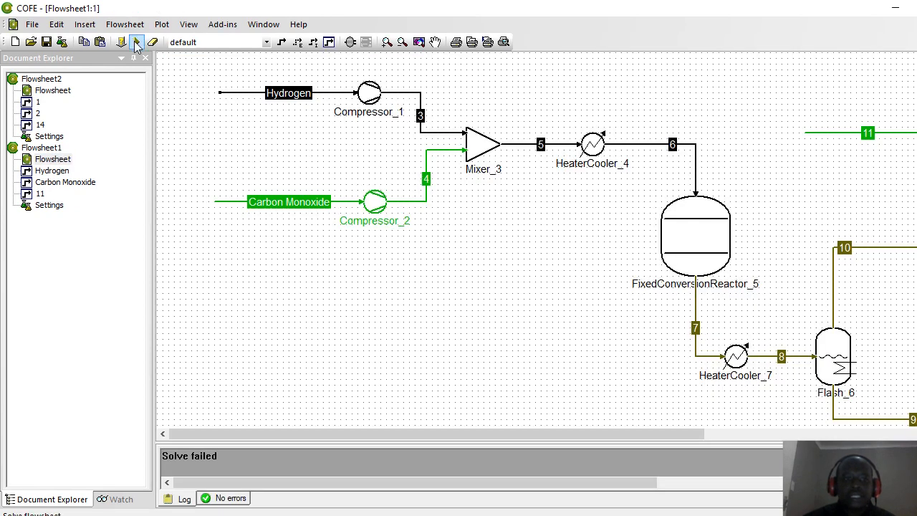
Step: Reset and re-solve Flowsheet1, then inspect the warnings on Flash_6 and Column_8
{"action": "left_click", "coordinate": [154, 43]}
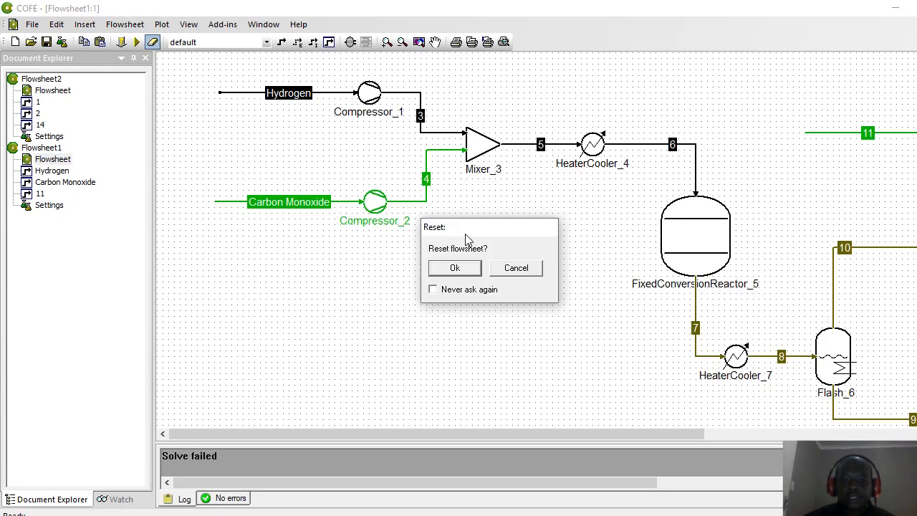
{"action": "left_click", "coordinate": [454, 269]}
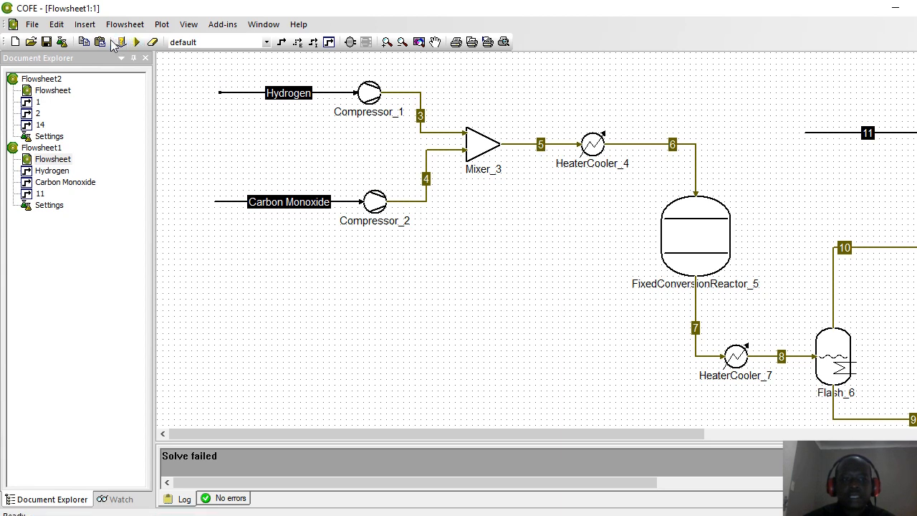
{"action": "left_click", "coordinate": [137, 43]}
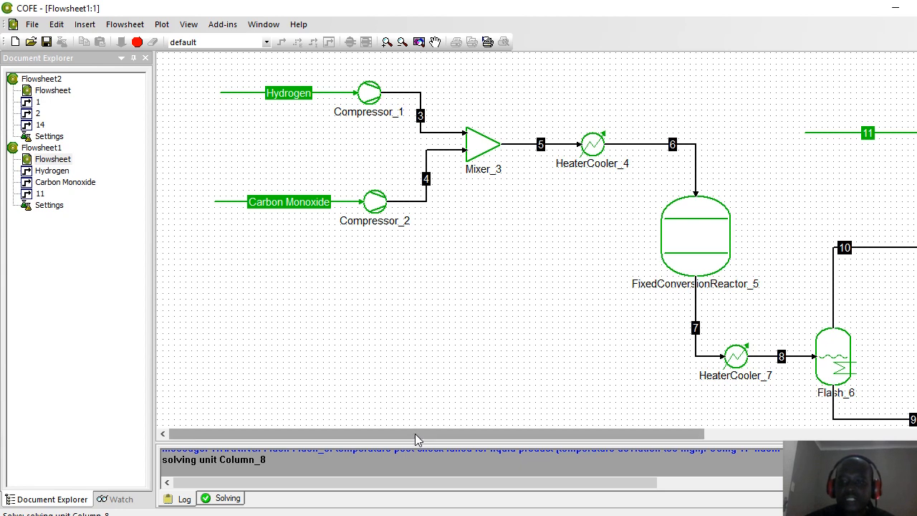
{"action": "left_click_drag", "start_coordinate": [418, 438], "coordinate": [553, 435]}
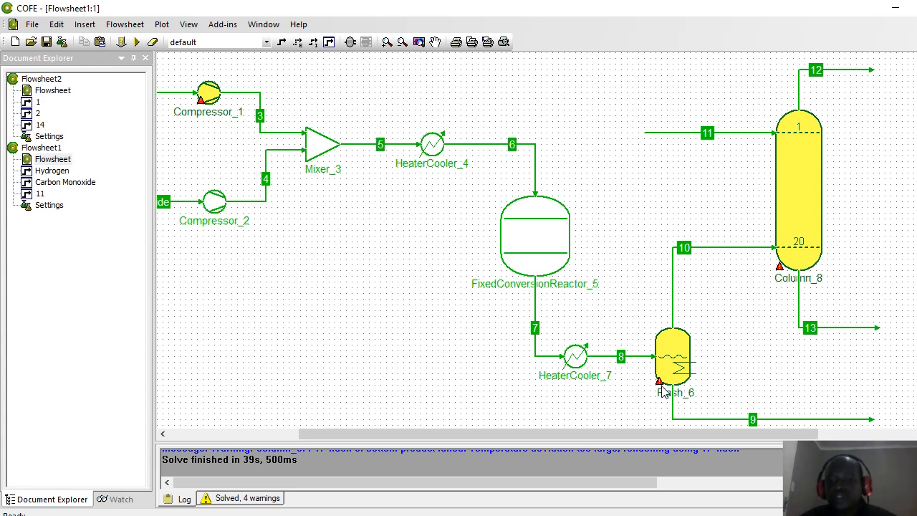
{"action": "mouse_move", "coordinate": [663, 385]}
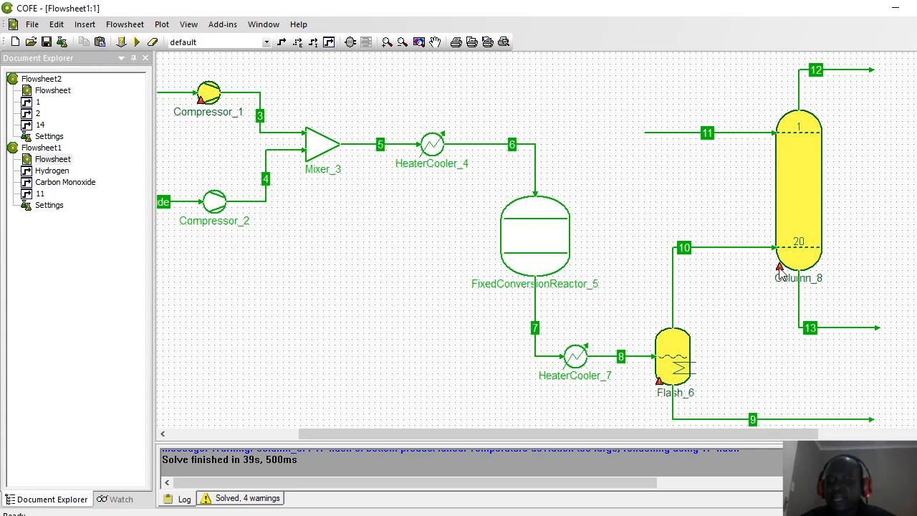
{"action": "mouse_move", "coordinate": [780, 272]}
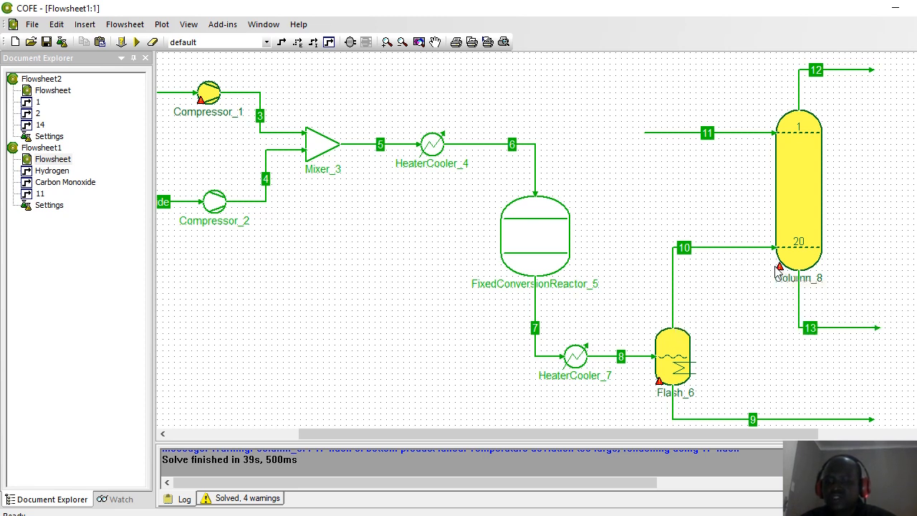
{"action": "scroll", "coordinate": [519, 244], "scroll_direction": "down", "scroll_amount": 3}
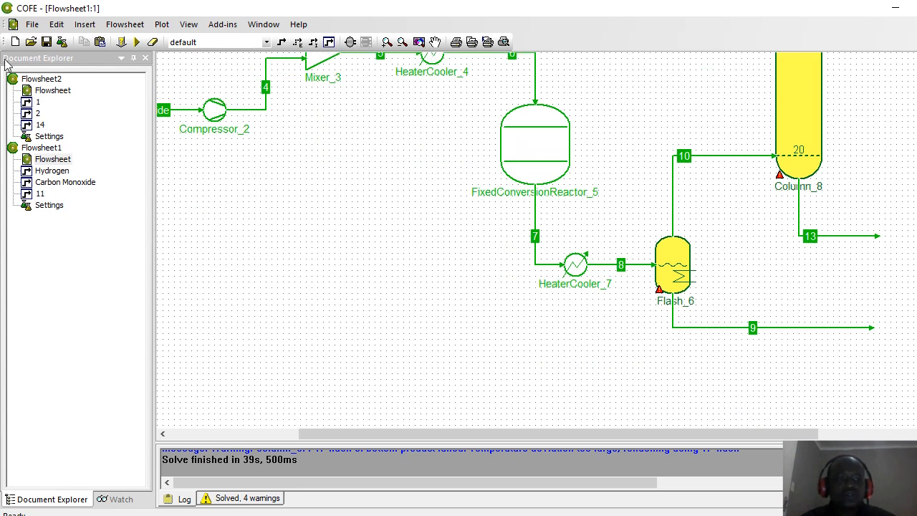
Step: Place a stream report on the flowsheet and add the Hydrogen and Carbon Monoxide streams
{"action": "left_click", "coordinate": [112, 29]}
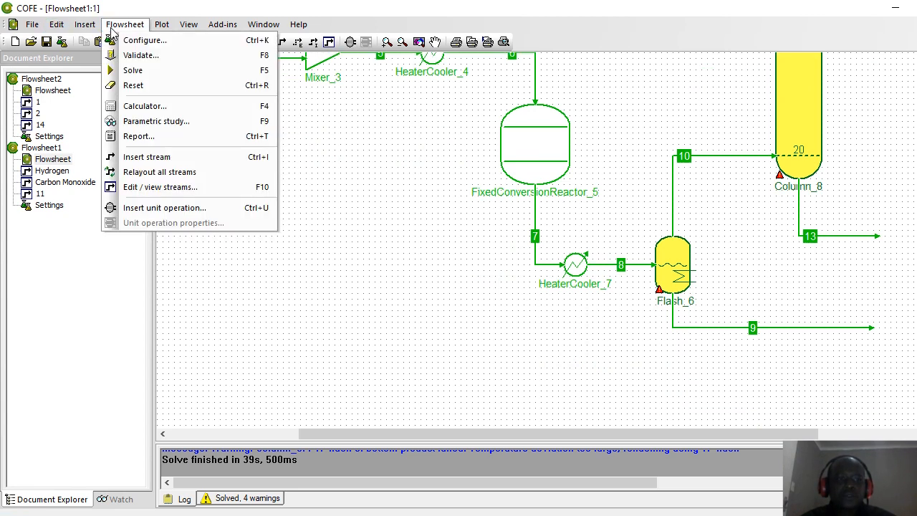
{"action": "mouse_move", "coordinate": [92, 29]}
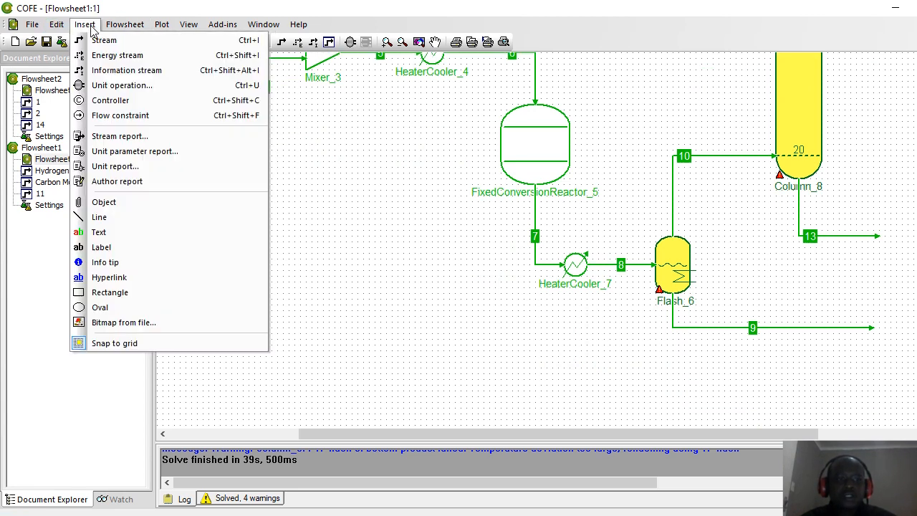
{"action": "left_click", "coordinate": [110, 139]}
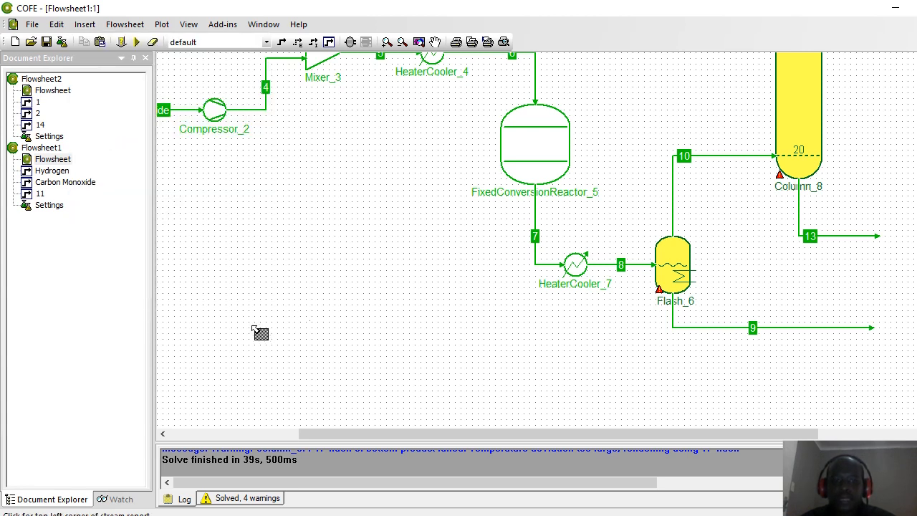
{"action": "left_click", "coordinate": [205, 340]}
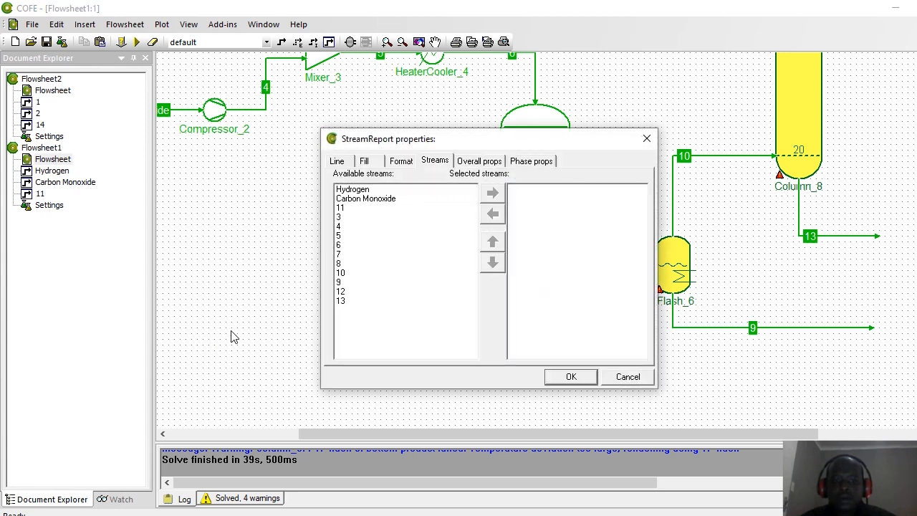
{"action": "left_click", "coordinate": [342, 190]}
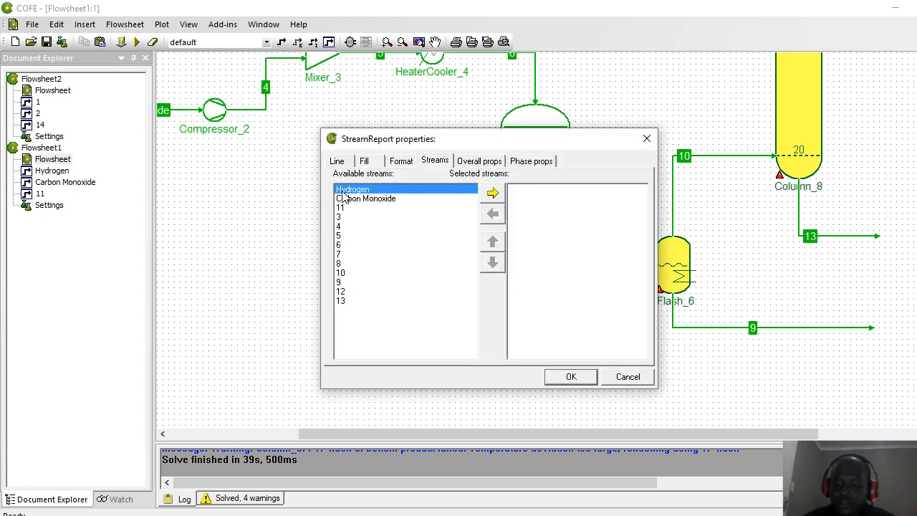
{"action": "left_click", "coordinate": [342, 197], "text": "ctrl"}
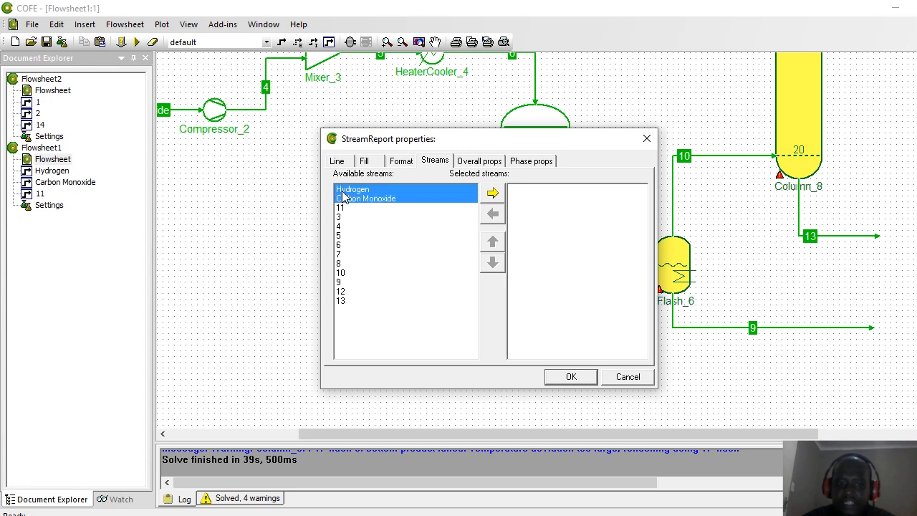
{"action": "left_click", "coordinate": [492, 192]}
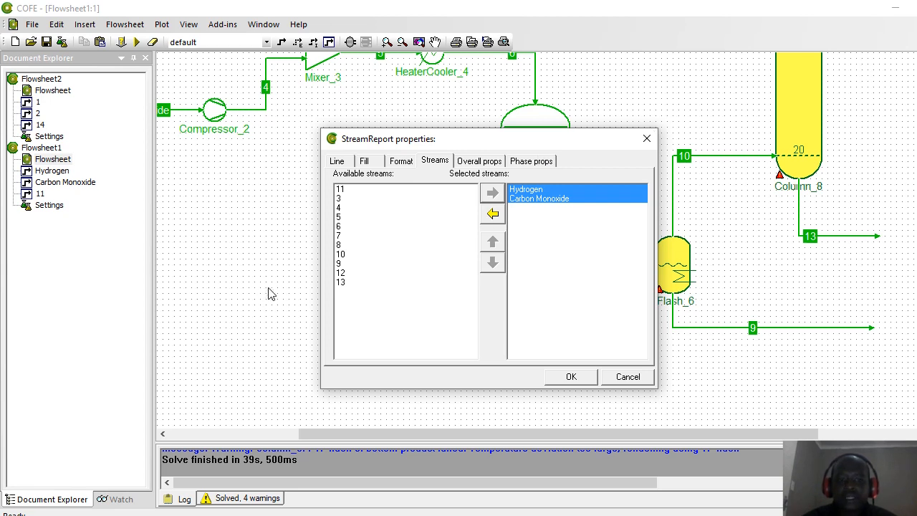
Step: Add every remaining stream, include overall properties, and confirm the report table
{"action": "left_click", "coordinate": [342, 190]}
{"action": "key", "text": "shift+Down"}
{"action": "key", "text": "shift+Down"}
{"action": "key", "text": "shift+Down"}
{"action": "key", "text": "shift+Down"}
{"action": "key", "text": "shift+Down"}
{"action": "key", "text": "shift+Down"}
{"action": "key", "text": "shift+Down"}
{"action": "key", "text": "shift+Down"}
{"action": "key", "text": "shift+Down"}
{"action": "key", "text": "shift+Down"}
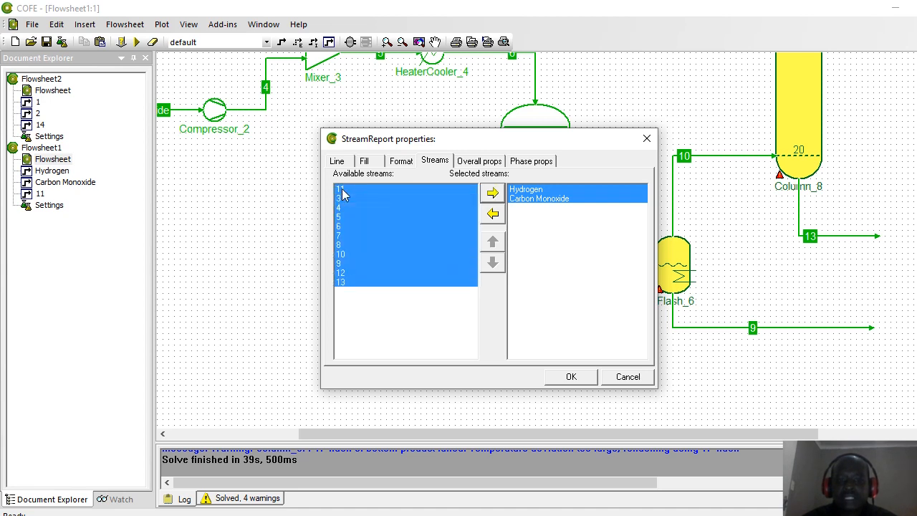
{"action": "left_click", "coordinate": [491, 193]}
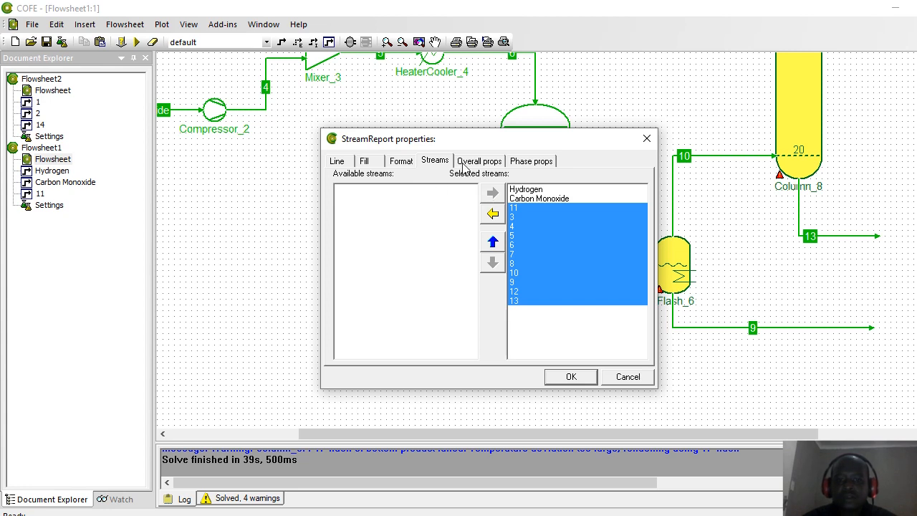
{"action": "left_click", "coordinate": [464, 165]}
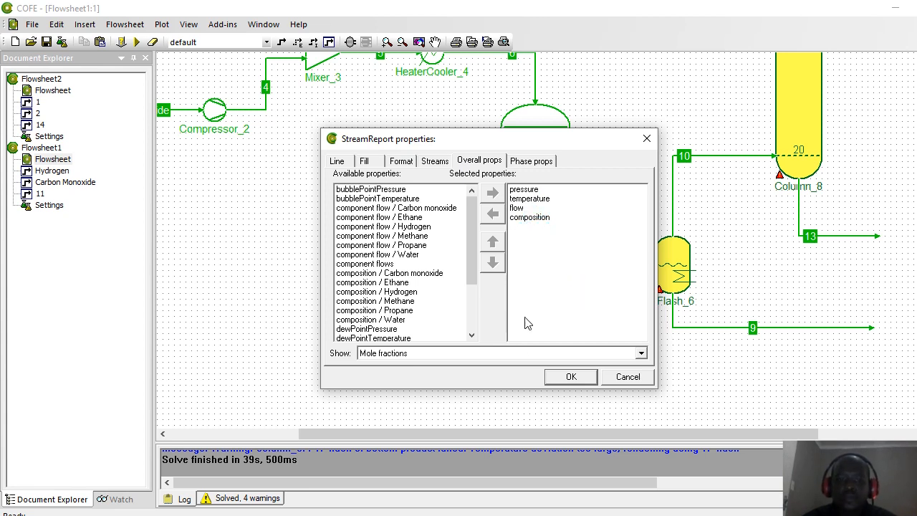
{"action": "left_click", "coordinate": [571, 378]}
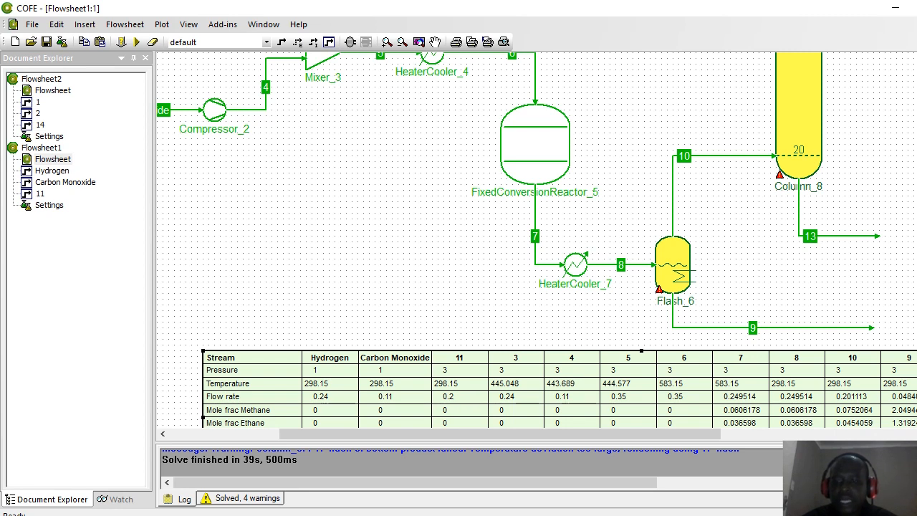
{"action": "scroll", "coordinate": [537, 239], "scroll_direction": "down", "scroll_amount": 3}
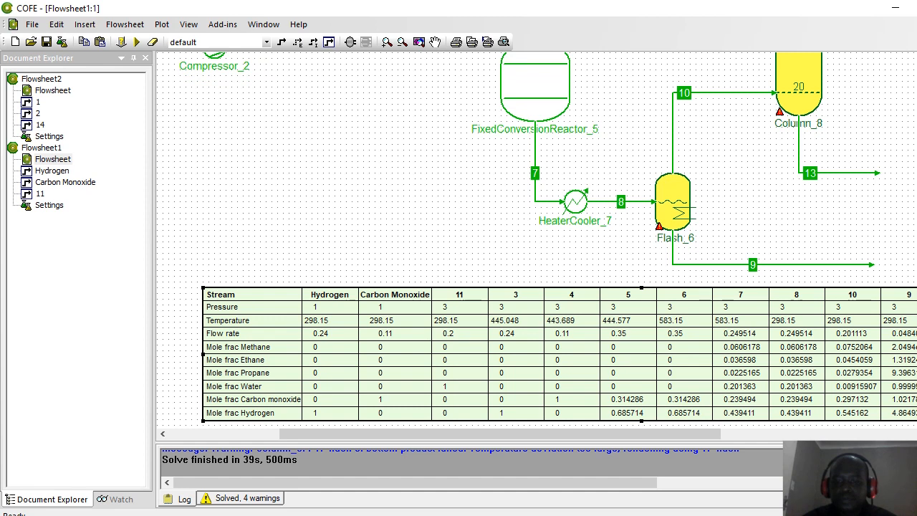
{"action": "scroll", "coordinate": [536, 239], "scroll_direction": "down", "scroll_amount": 2}
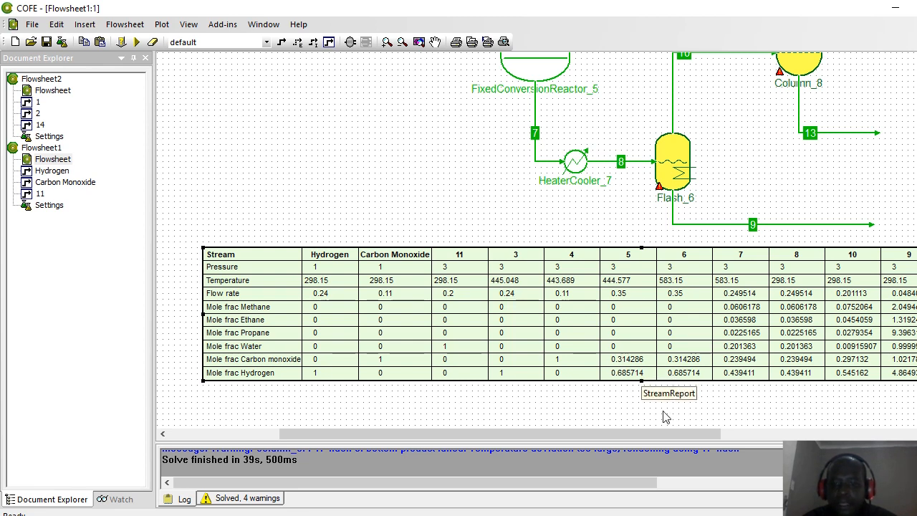
{"action": "left_click_drag", "start_coordinate": [667, 438], "coordinate": [777, 438]}
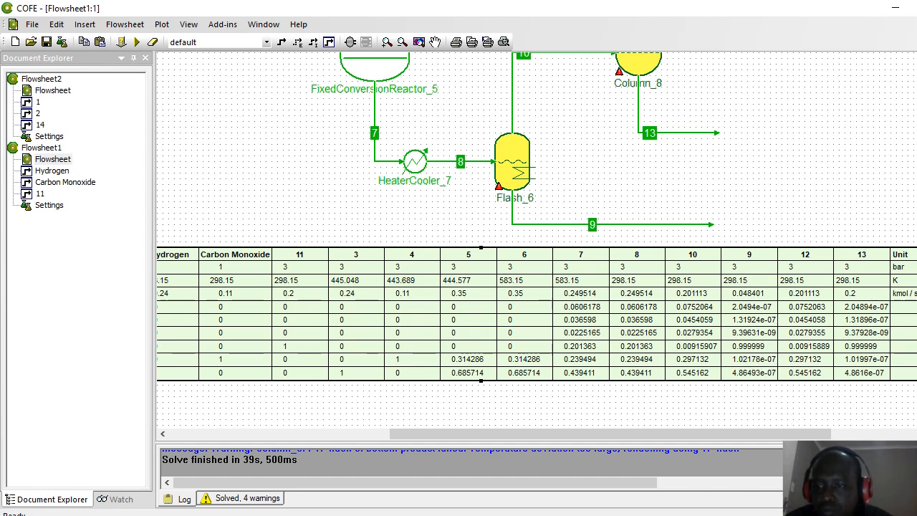
{"action": "scroll", "coordinate": [536, 240], "scroll_direction": "up", "scroll_amount": 2}
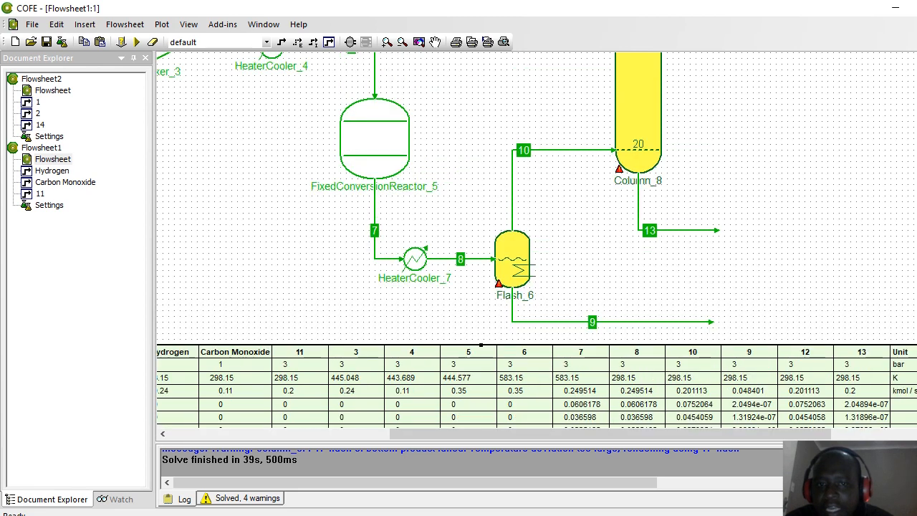
{"action": "left_click_drag", "start_coordinate": [652, 345], "coordinate": [652, 282]}
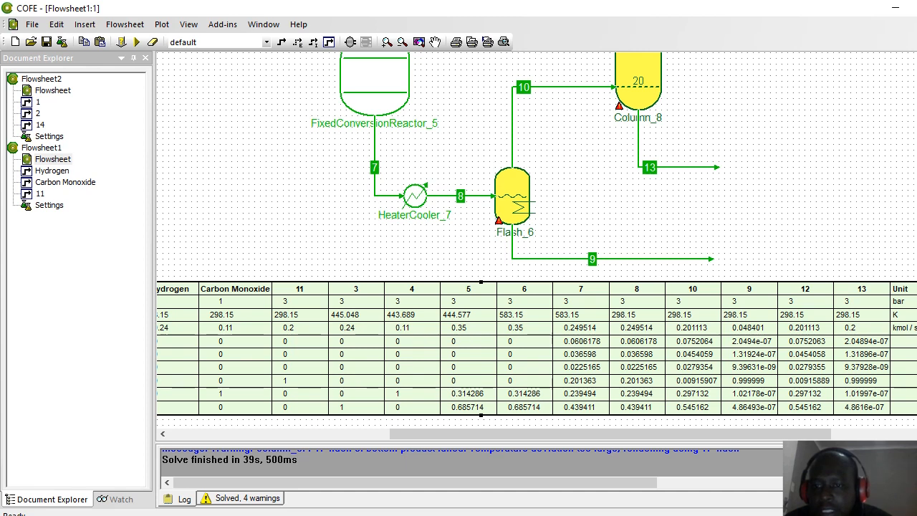
{"action": "left_click_drag", "start_coordinate": [480, 281], "coordinate": [481, 430]}
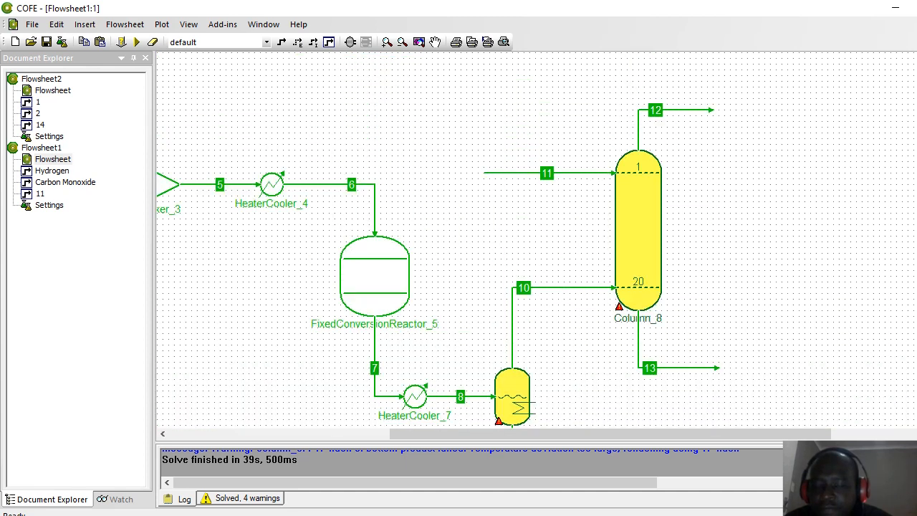
{"action": "scroll", "coordinate": [438, 246], "scroll_direction": "down", "scroll_amount": 1}
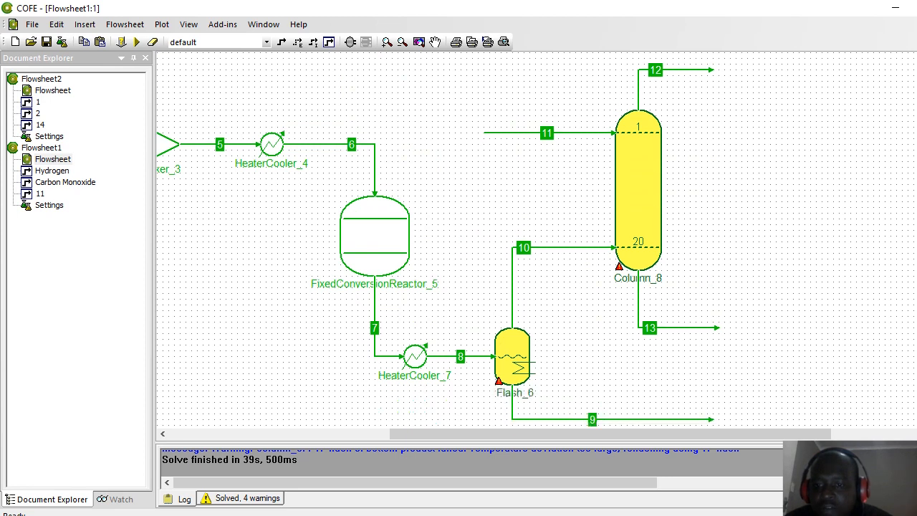
{"action": "scroll", "coordinate": [536, 240], "scroll_direction": "down", "scroll_amount": 4}
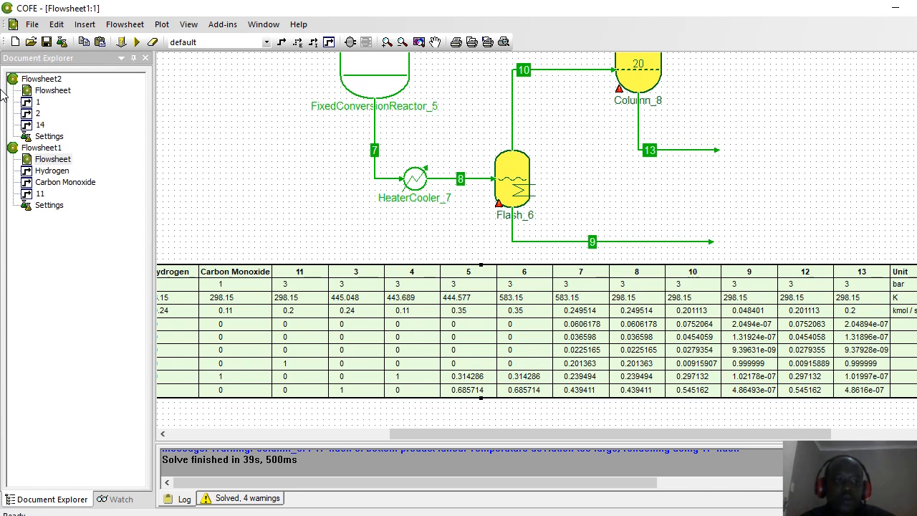
Step: Open Flowsheet2 and scroll its stream table through to streams 16 and 17
{"action": "double_click", "coordinate": [52, 91]}
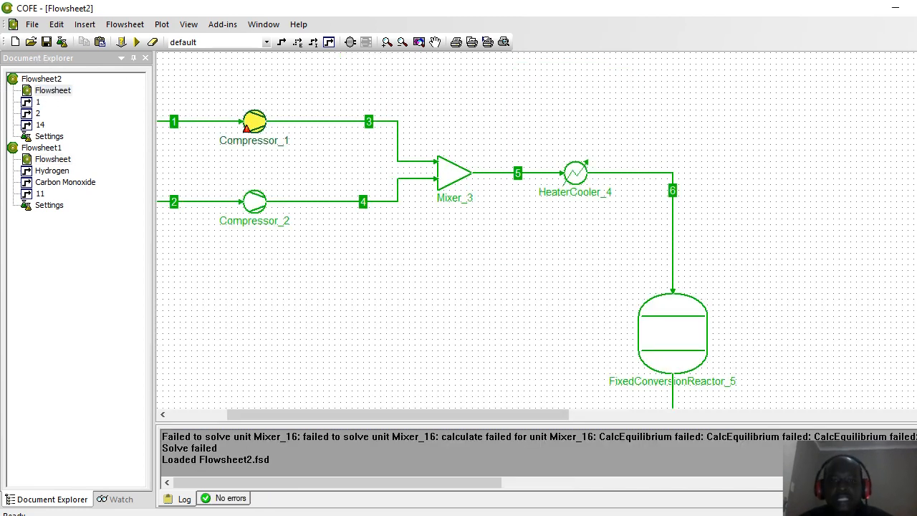
{"action": "scroll", "coordinate": [584, 274], "scroll_direction": "down", "scroll_amount": 2}
{"action": "scroll", "coordinate": [584, 275], "scroll_direction": "down", "scroll_amount": 10}
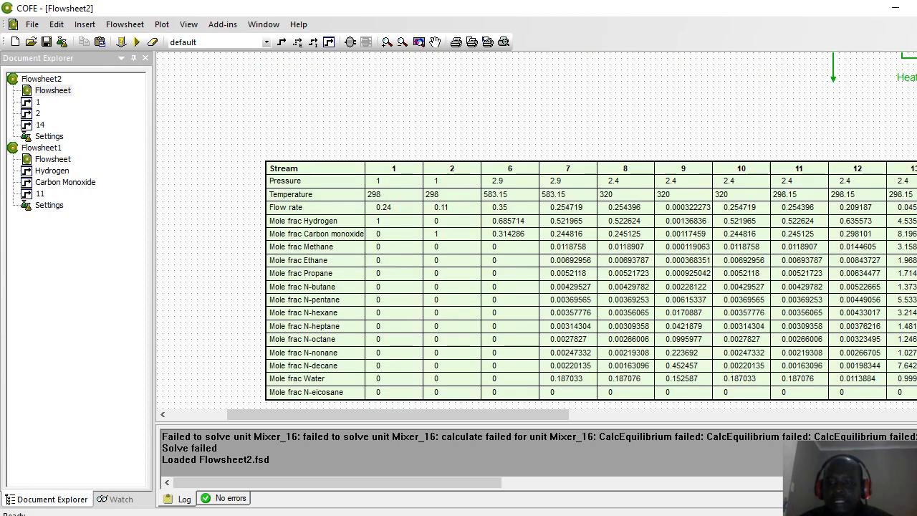
{"action": "left_click_drag", "start_coordinate": [542, 413], "coordinate": [707, 419]}
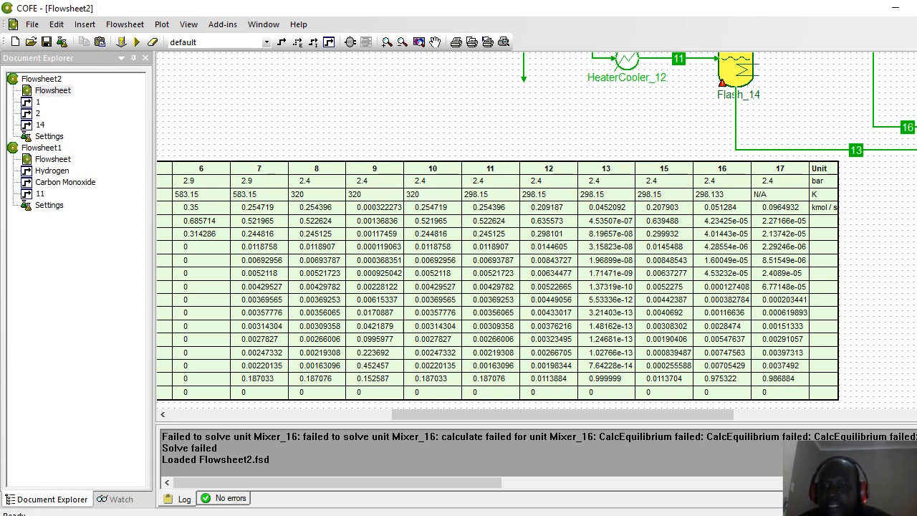
{"action": "scroll", "coordinate": [536, 230], "scroll_direction": "up", "scroll_amount": 3}
{"action": "scroll", "coordinate": [536, 230], "scroll_direction": "down", "scroll_amount": 2}
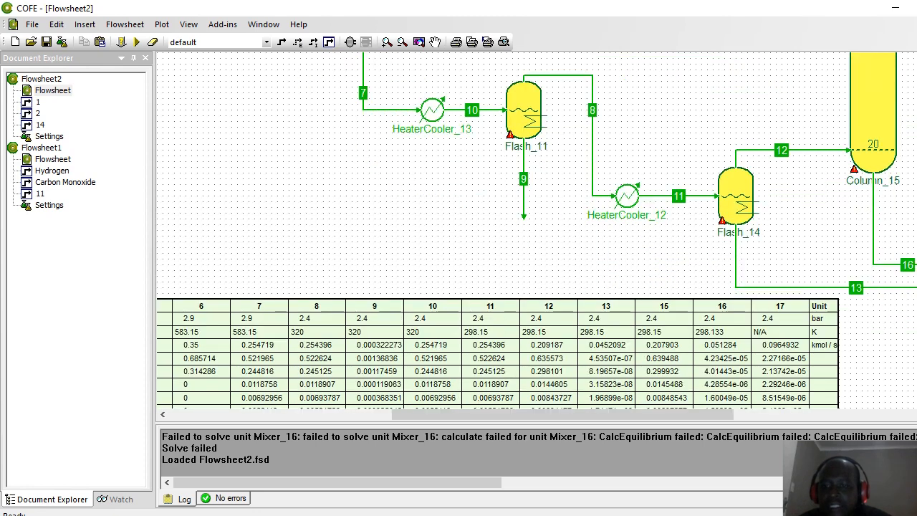
{"action": "scroll", "coordinate": [536, 230], "scroll_direction": "down", "scroll_amount": 3}
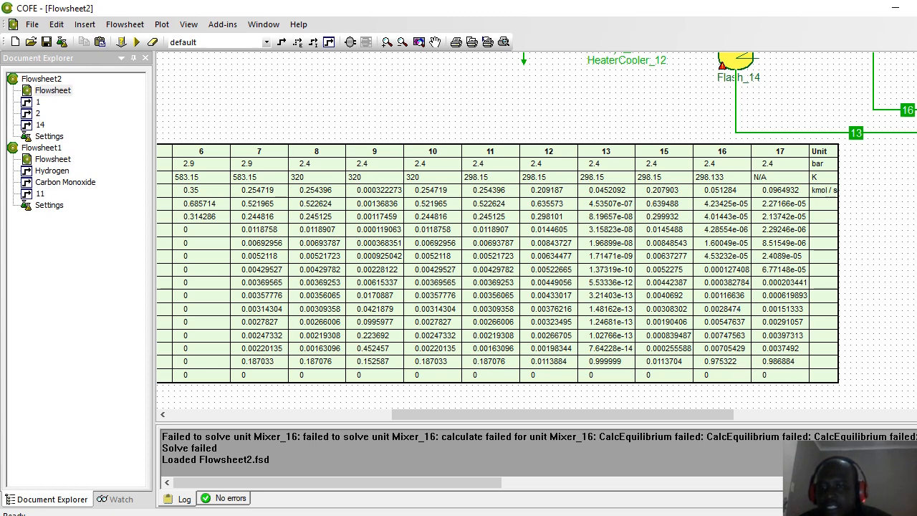
{"action": "scroll", "coordinate": [537, 229], "scroll_direction": "up", "scroll_amount": 5}
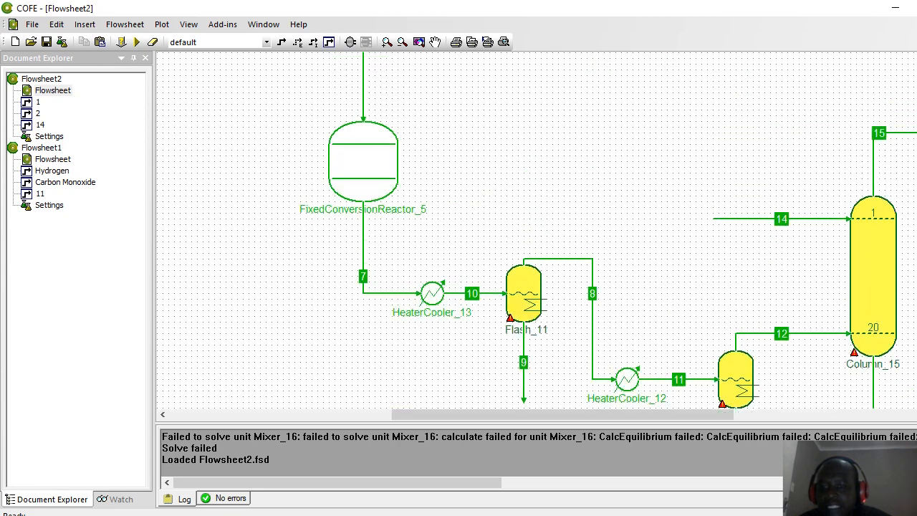
{"action": "scroll", "coordinate": [536, 229], "scroll_direction": "down", "scroll_amount": 5}
{"action": "scroll", "coordinate": [536, 229], "scroll_direction": "down", "scroll_amount": 1}
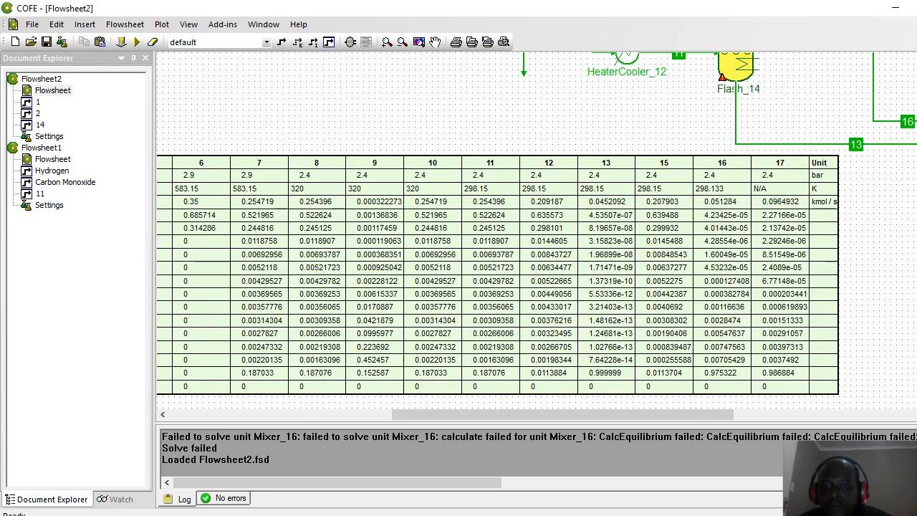
{"action": "scroll", "coordinate": [658, 236], "scroll_direction": "down", "scroll_amount": 1}
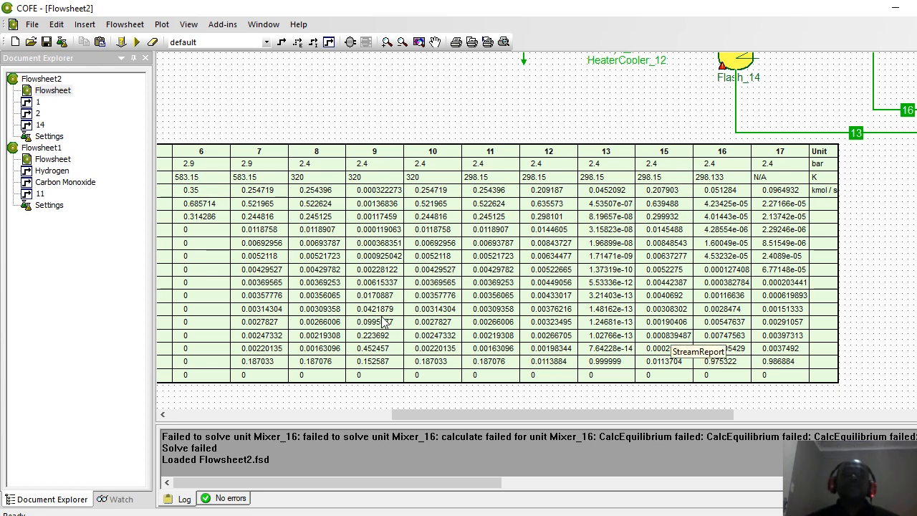
{"action": "double_click", "coordinate": [45, 162]}
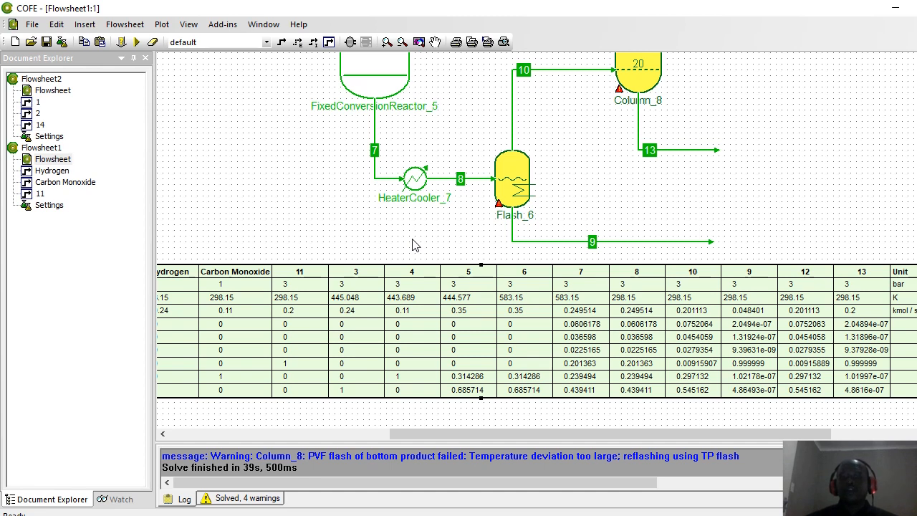
{"action": "left_click", "coordinate": [57, 93]}
{"action": "double_click", "coordinate": [57, 94]}
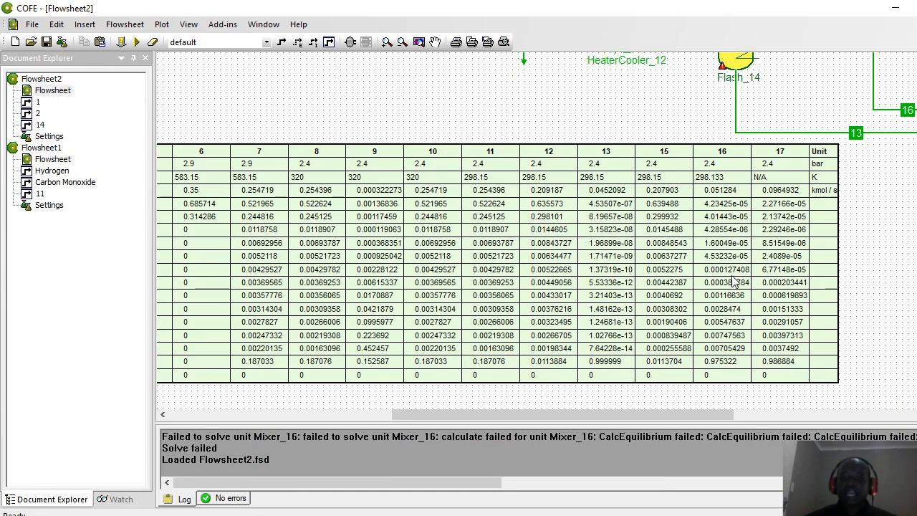
{"action": "left_click_drag", "start_coordinate": [649, 417], "coordinate": [525, 419]}
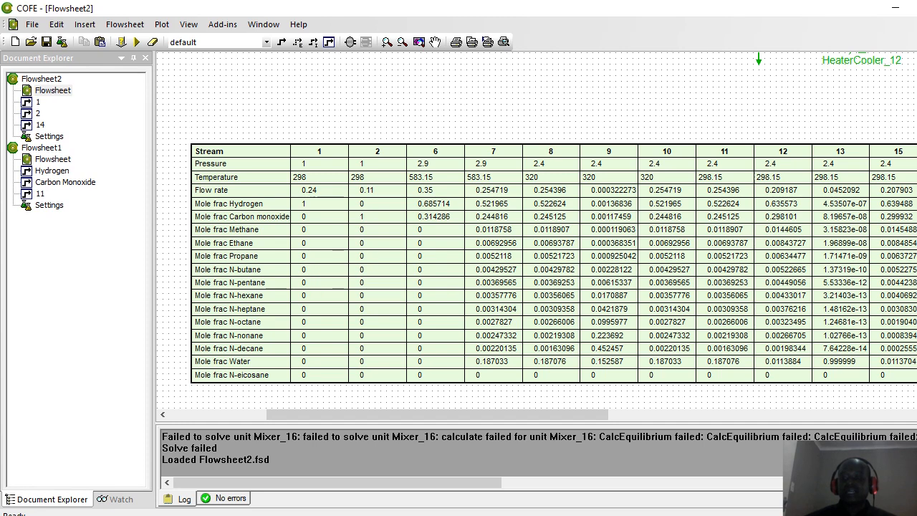
{"action": "scroll", "coordinate": [536, 230], "scroll_direction": "up", "scroll_amount": 10}
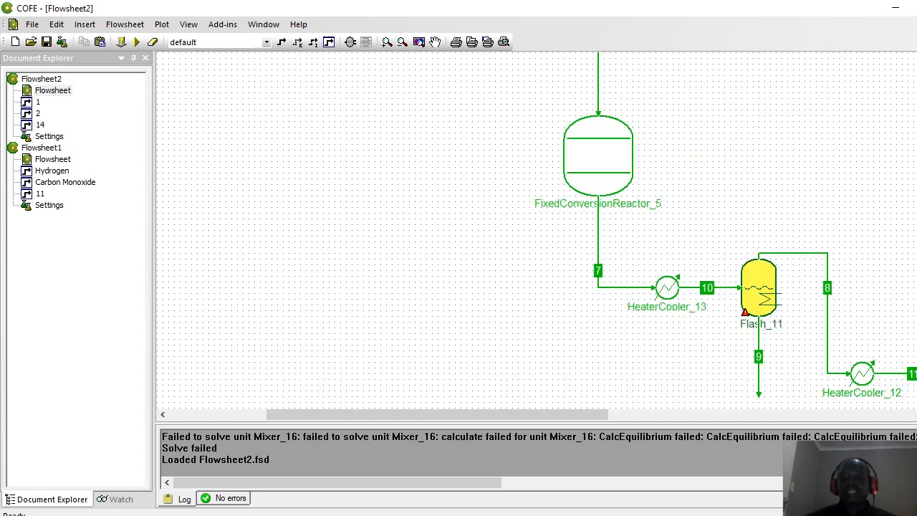
{"action": "mouse_move", "coordinate": [588, 180]}
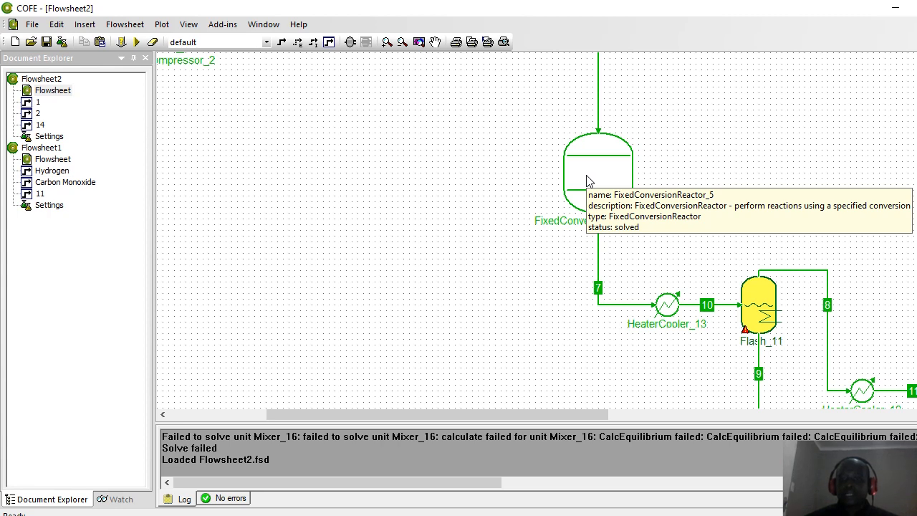
{"action": "right_click", "coordinate": [587, 181]}
{"action": "left_click", "coordinate": [583, 172]}
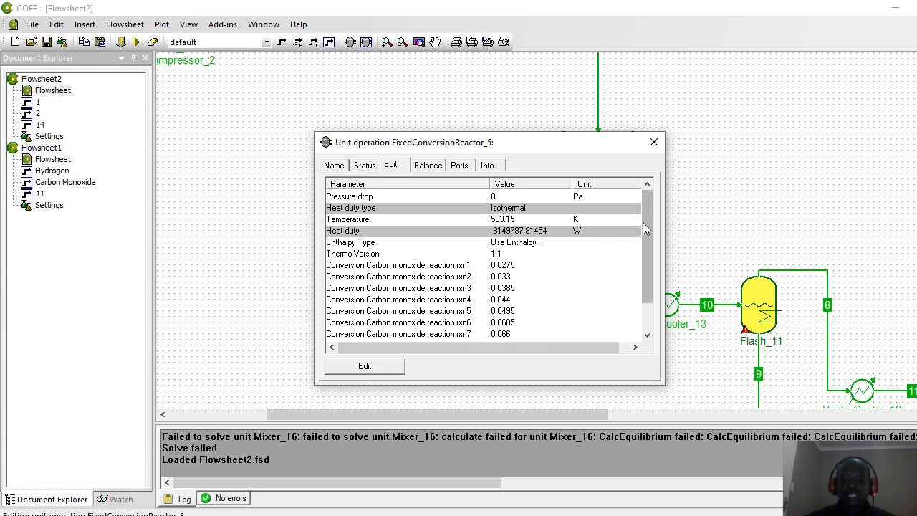
{"action": "left_click_drag", "start_coordinate": [642, 227], "coordinate": [644, 278]}
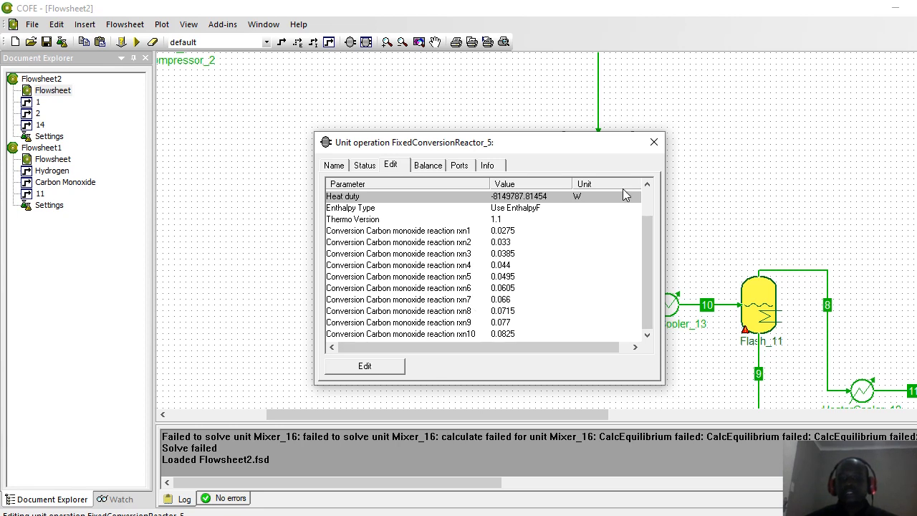
{"action": "left_click", "coordinate": [653, 141]}
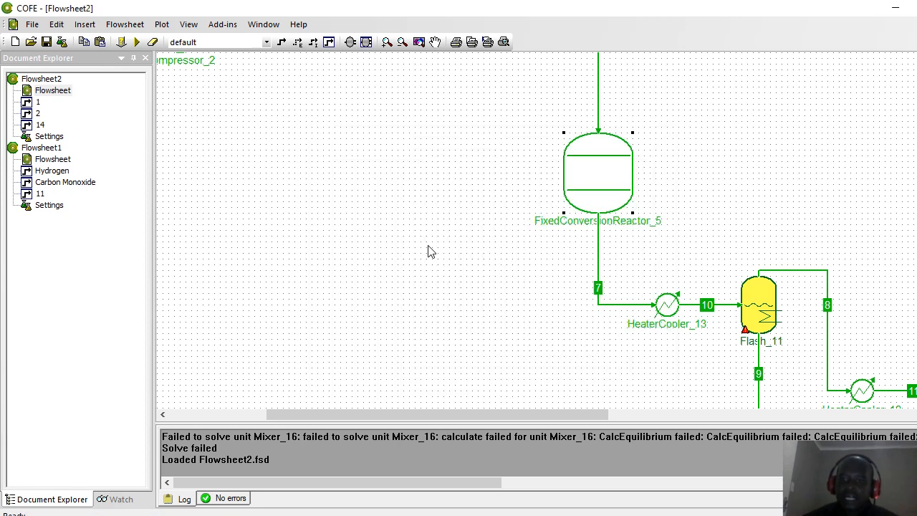